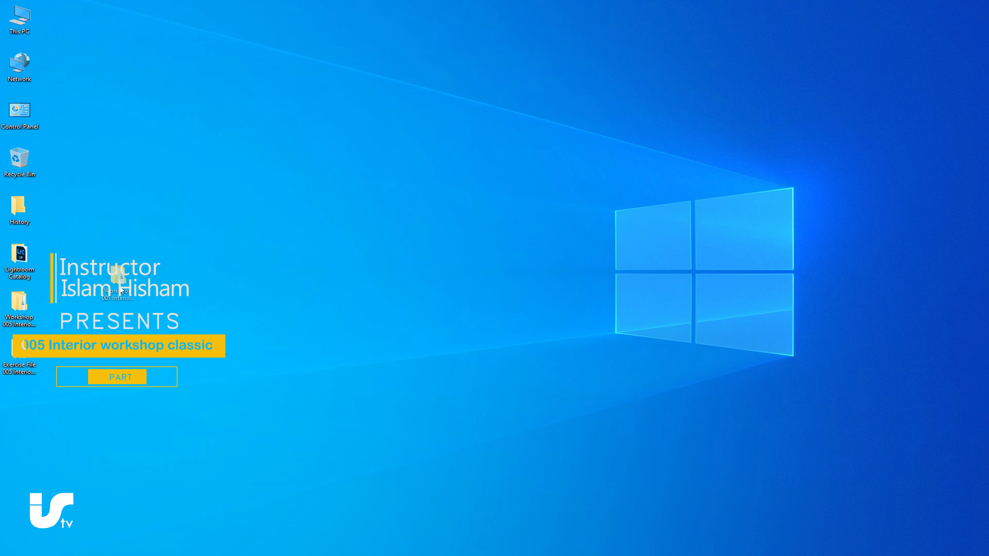
Open the Workshop project folder on the desktop, then its 01-Cad folder.
left_click(21, 308)
double_click(25, 325)
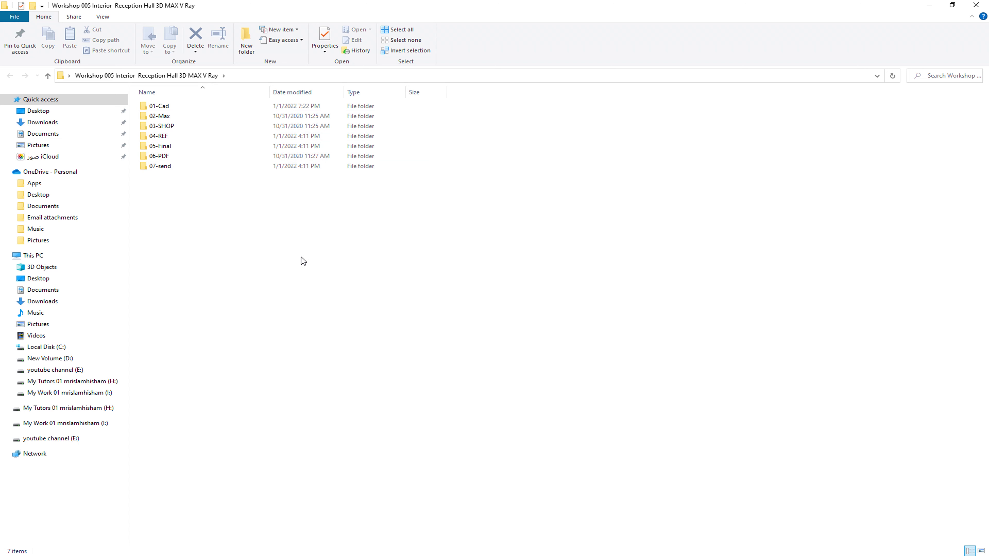
double_click(166, 107)
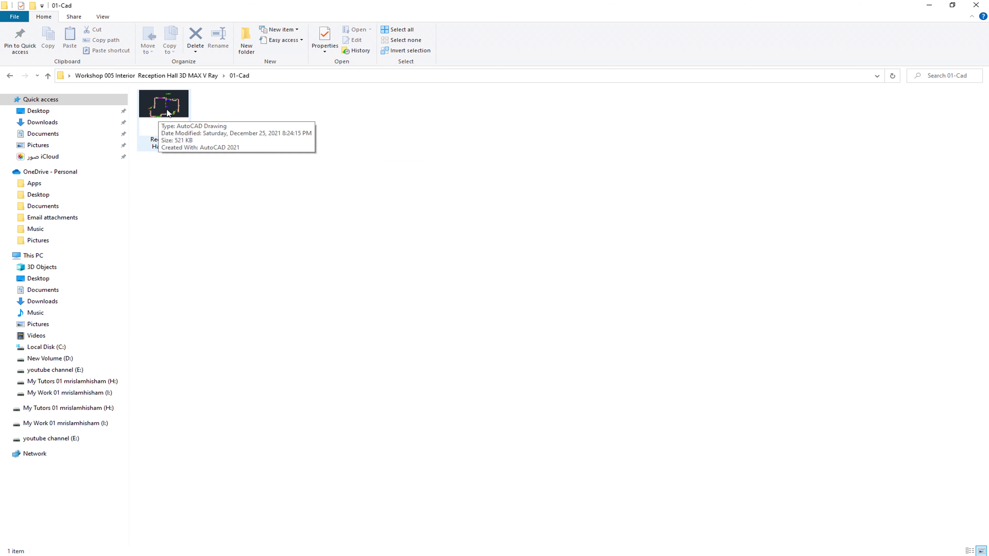
Open Reception Hall.dwg and zoom out to locate the drawing origin.
double_click(166, 113)
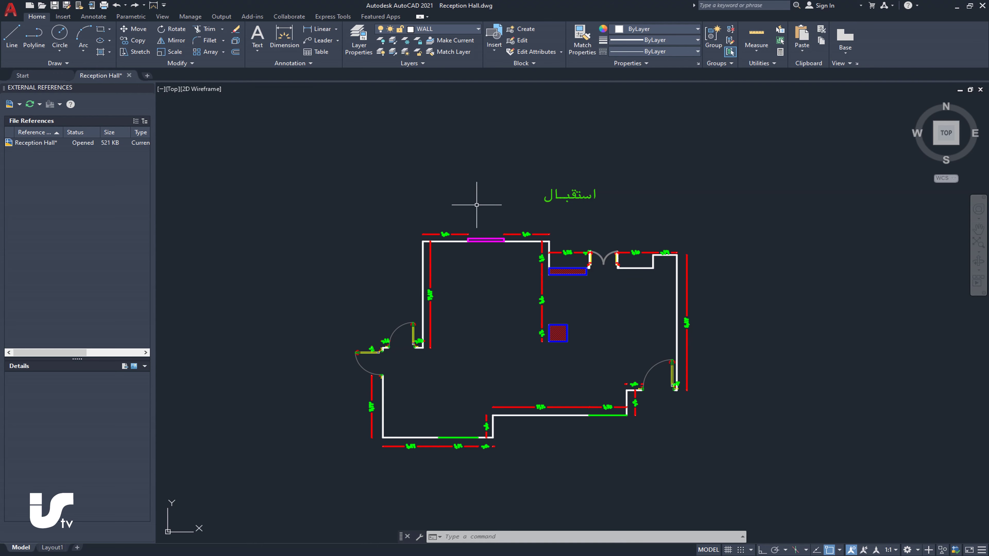
scroll(517, 200, "down", 4)
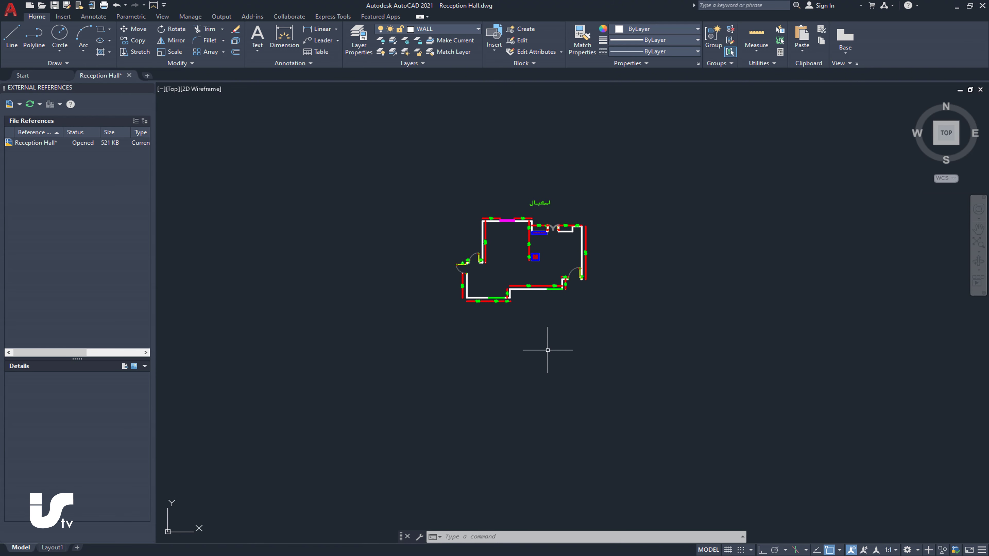
scroll(452, 331, "down", 4)
mouse_move(411, 327)
middle_mouse_down()
mouse_move(512, 327)
mouse_move(550, 284)
middle_mouse_up()
scroll(647, 270, "down", 2)
scroll(609, 305, "down", 3)
middle_click_drag(543, 361, 642, 255)
scroll(605, 291, "down", 3)
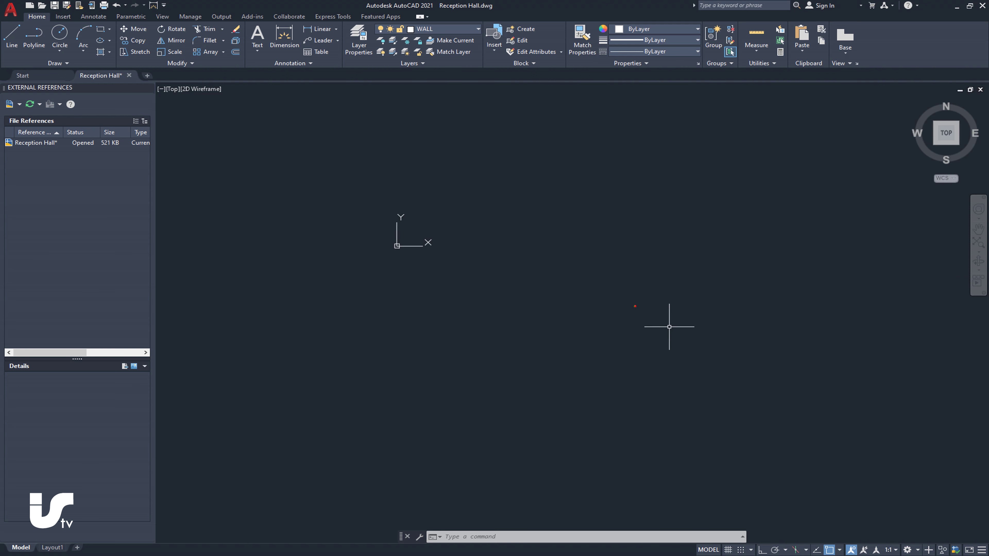
Window-select the whole floor plan and move it onto the drawing origin.
left_click(682, 338)
left_click(513, 364)
left_click(134, 29)
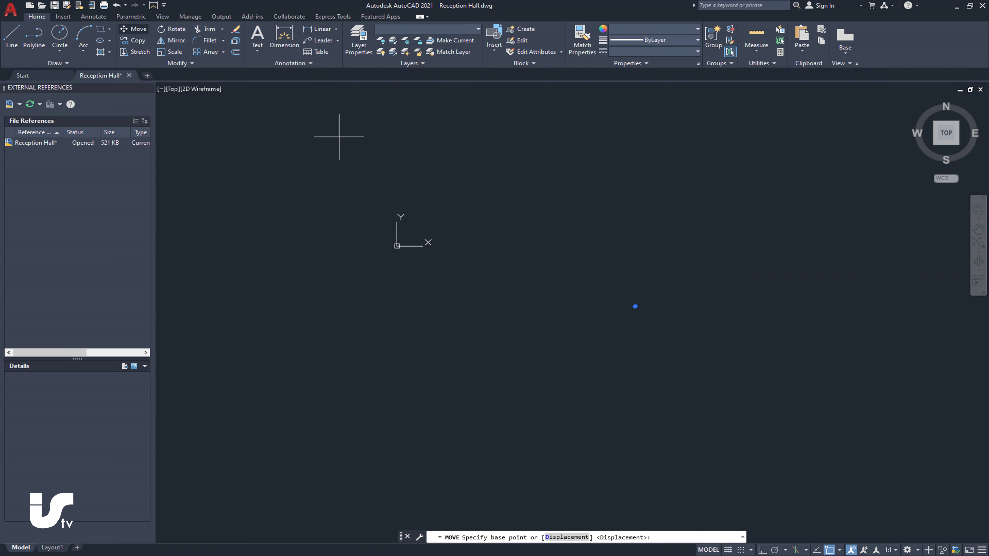
left_click(636, 306)
left_click(397, 246)
mouse_move(375, 300)
middle_mouse_down()
mouse_move(525, 251)
mouse_move(635, 113)
middle_mouse_up()
scroll(525, 250, "up", 3)
Select everything with Ctrl+A and reposition the plan at the origin again.
key("ctrl+a")
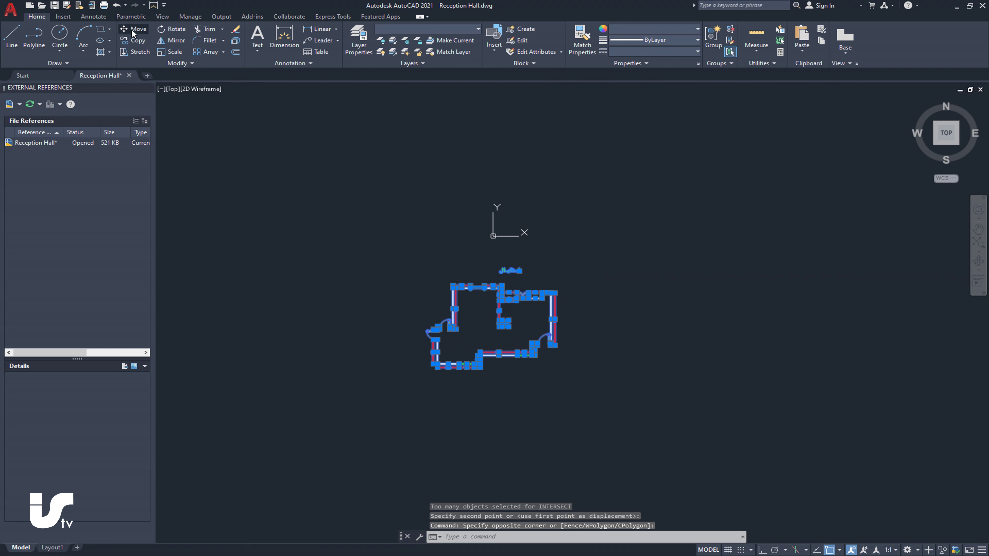
left_click(134, 29)
left_click(450, 284)
left_click(499, 327)
scroll(529, 310, "up", 2)
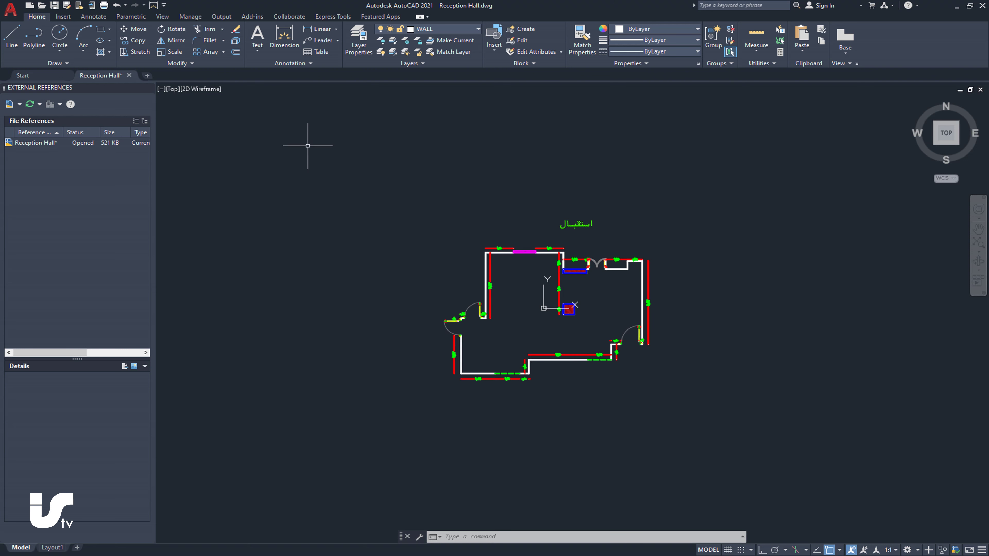
left_click(10, 10)
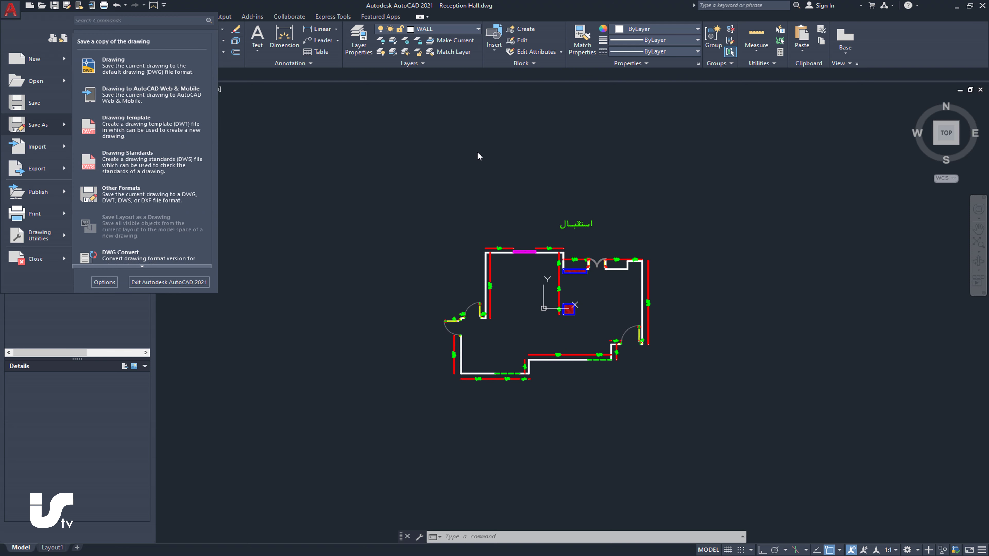
Save the drawing as Reception Hall 2max.dwg.
left_click(63, 132)
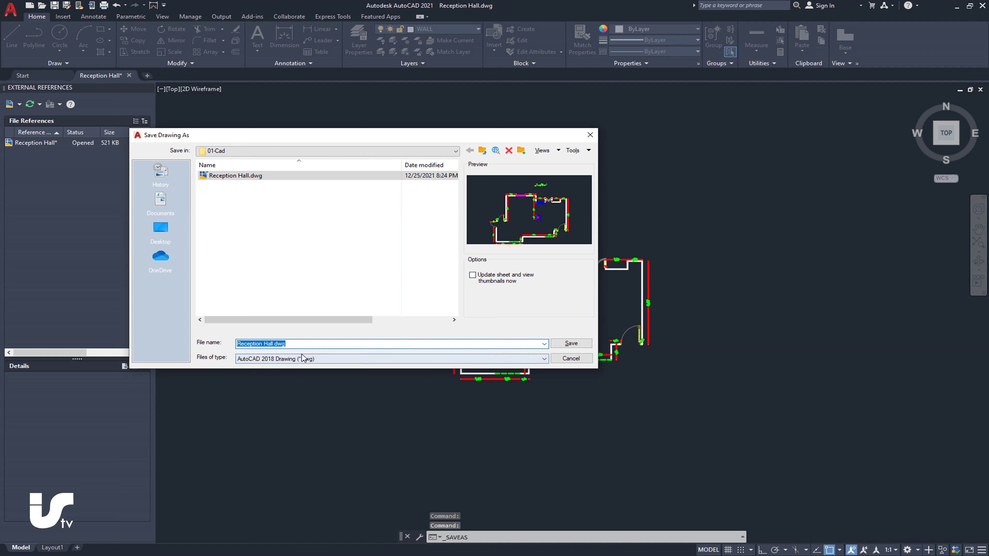
left_click(273, 344)
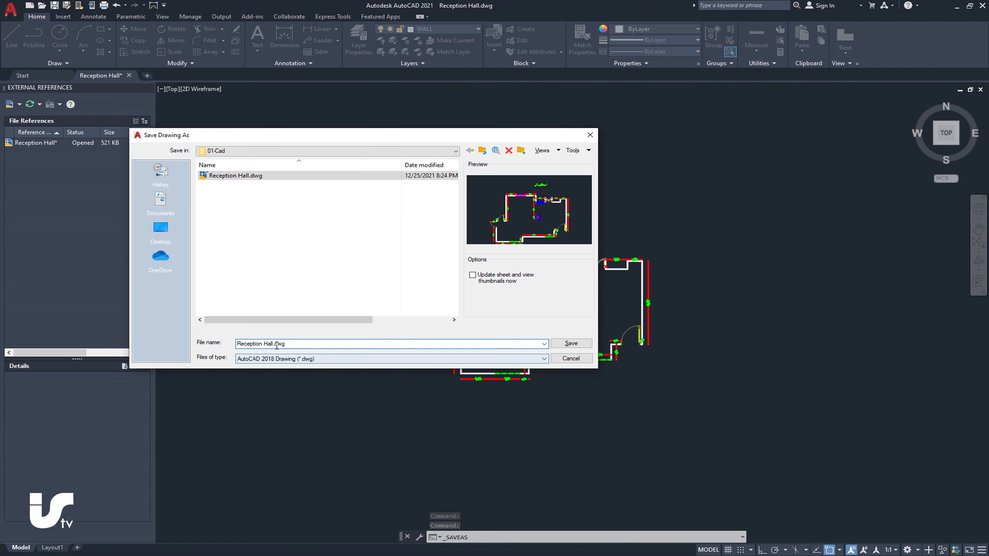
type("2")
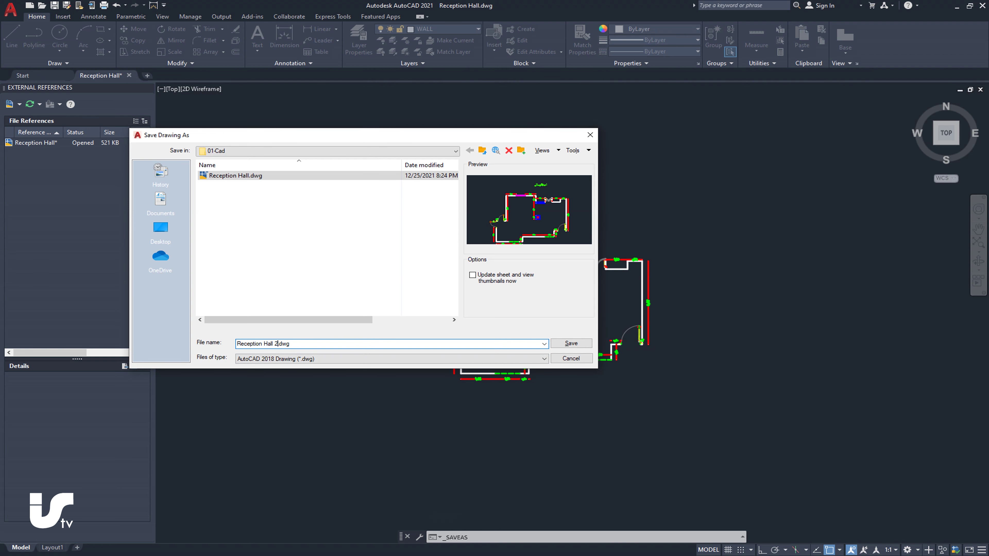
type("max")
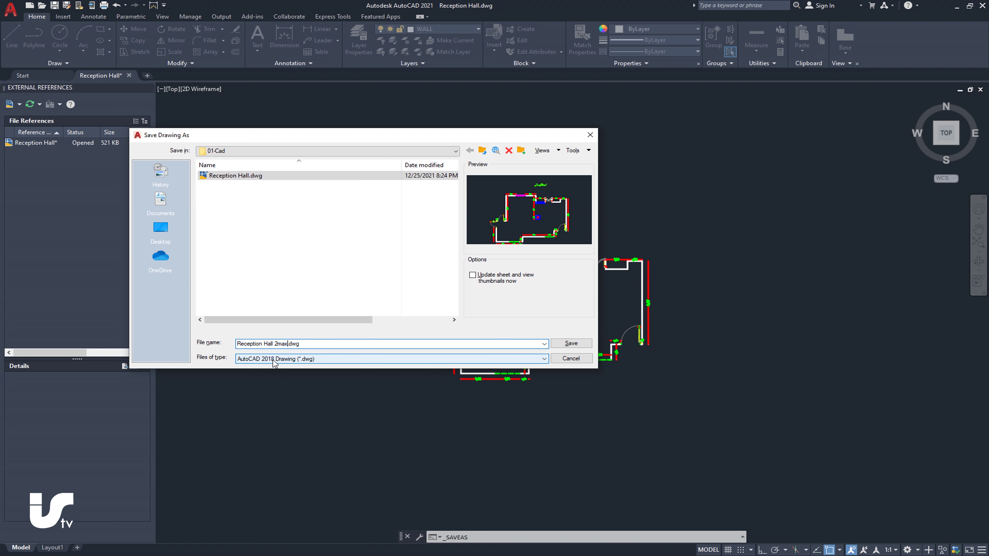
left_click(569, 344)
Minimize AutoCAD and go to the project's 04-REF folder, selecting the REF folder.
left_click(955, 8)
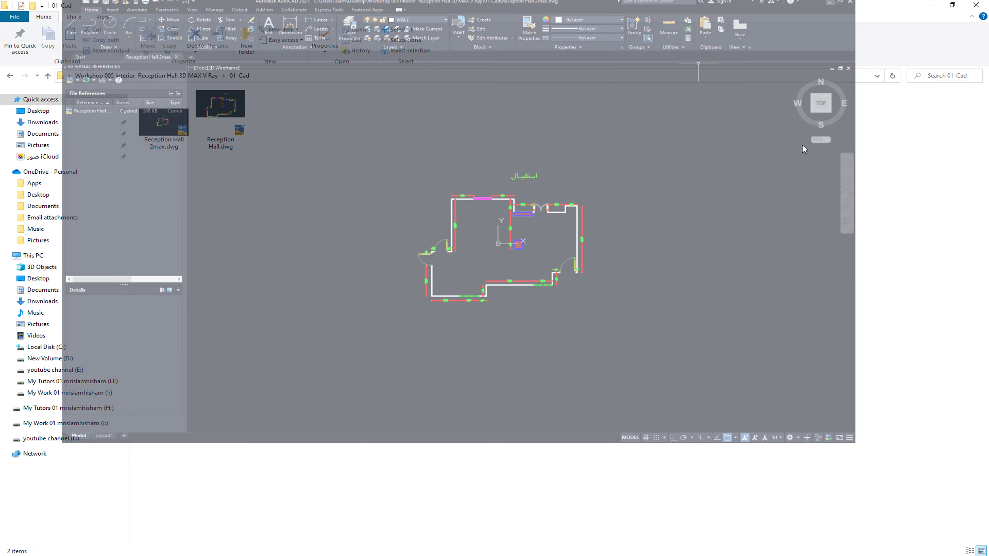
key("alt+Up")
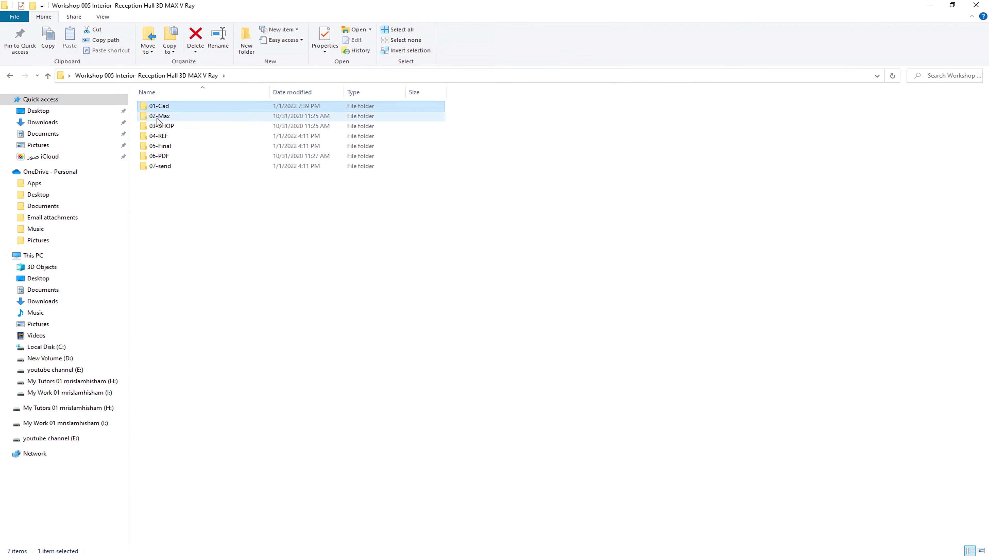
double_click(164, 137)
left_click(152, 105)
Open the REF images and advance from the hand-drawn sketch to the ornate ballroom photo.
double_click(153, 105)
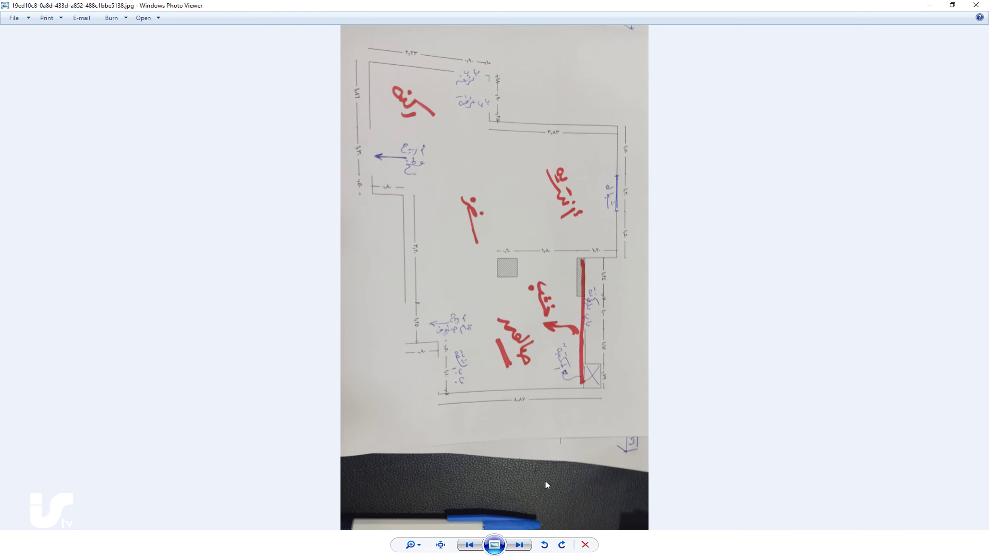
left_click(519, 544)
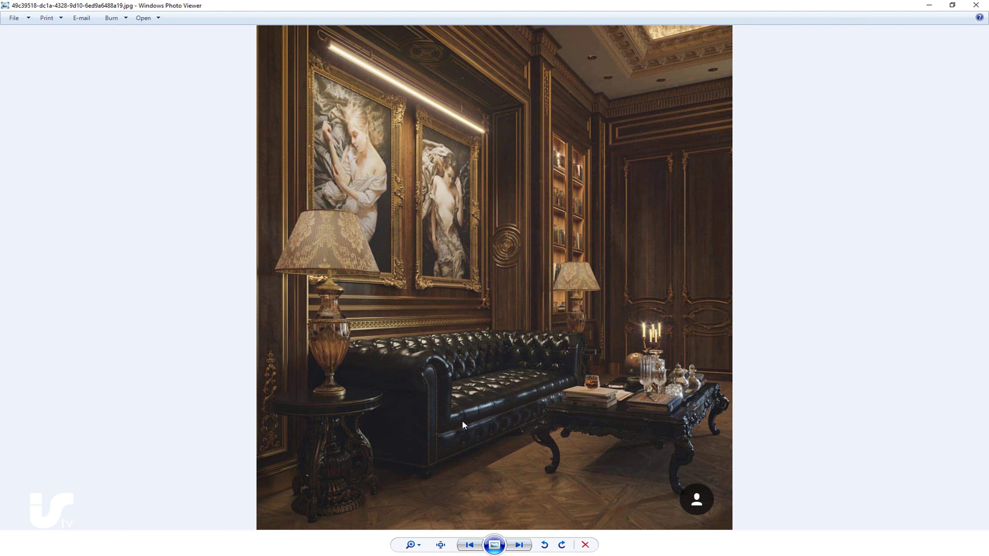
left_click(519, 545)
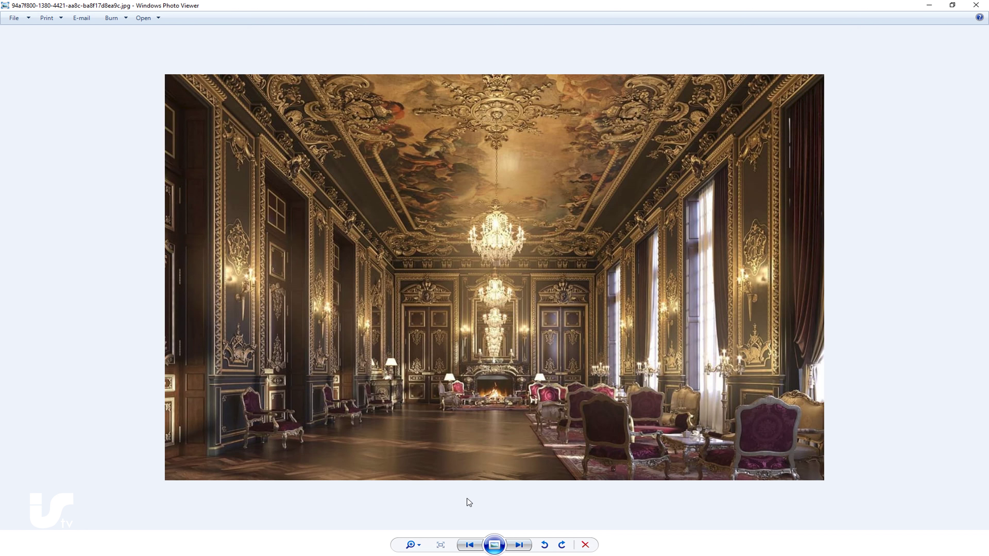
Page through the remaining reference photos, zooming into the green salon image.
left_click(519, 545)
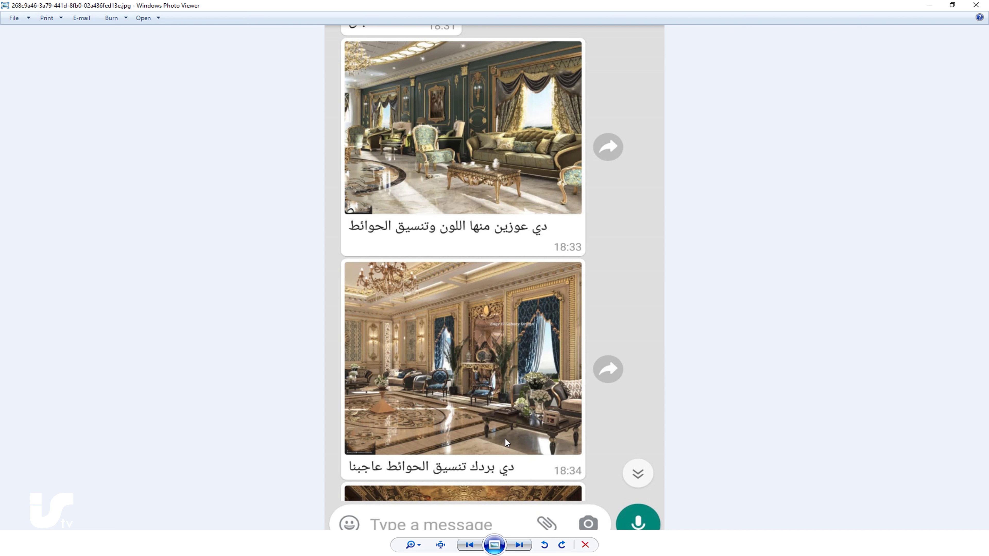
left_click(519, 544)
left_click(520, 545)
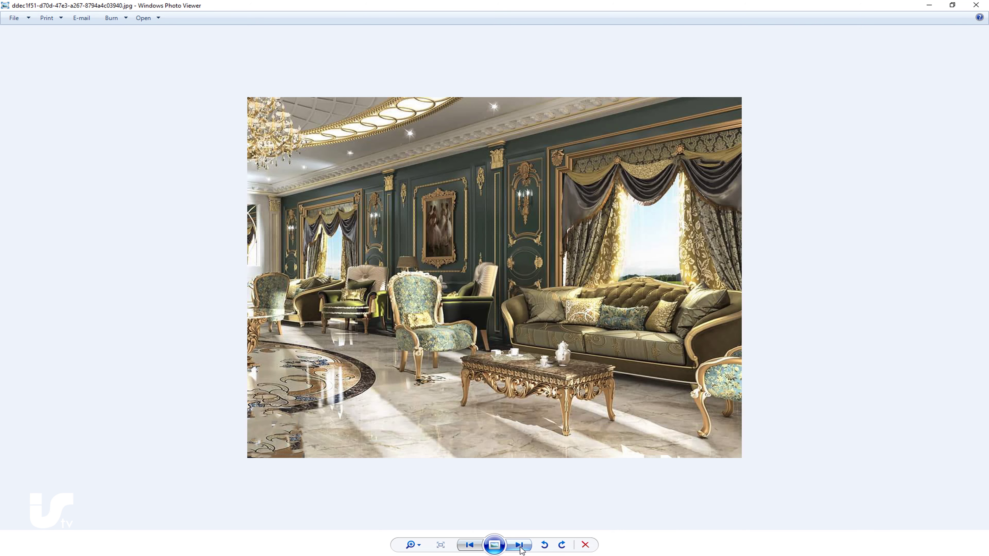
scroll(452, 176, "up", 3)
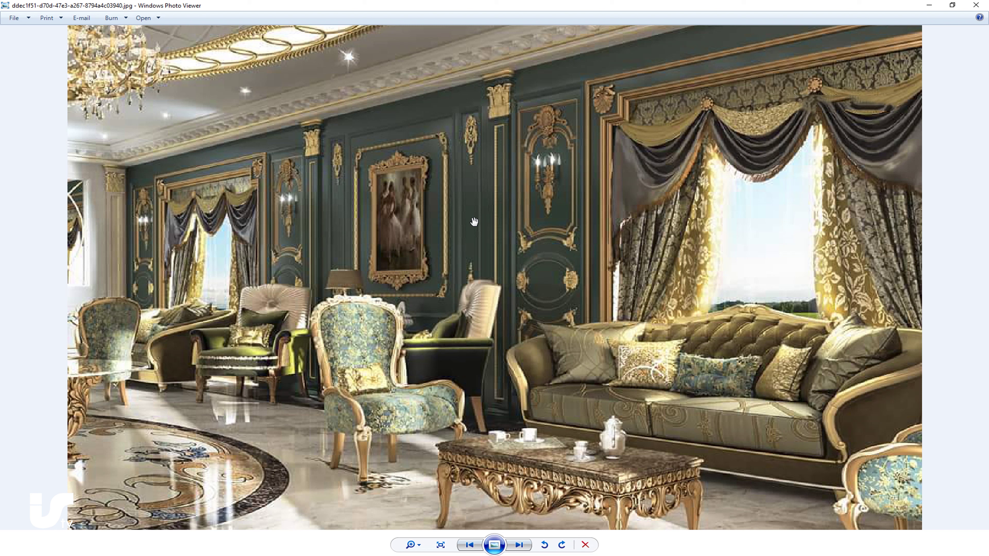
left_click(520, 545)
left_click(521, 545)
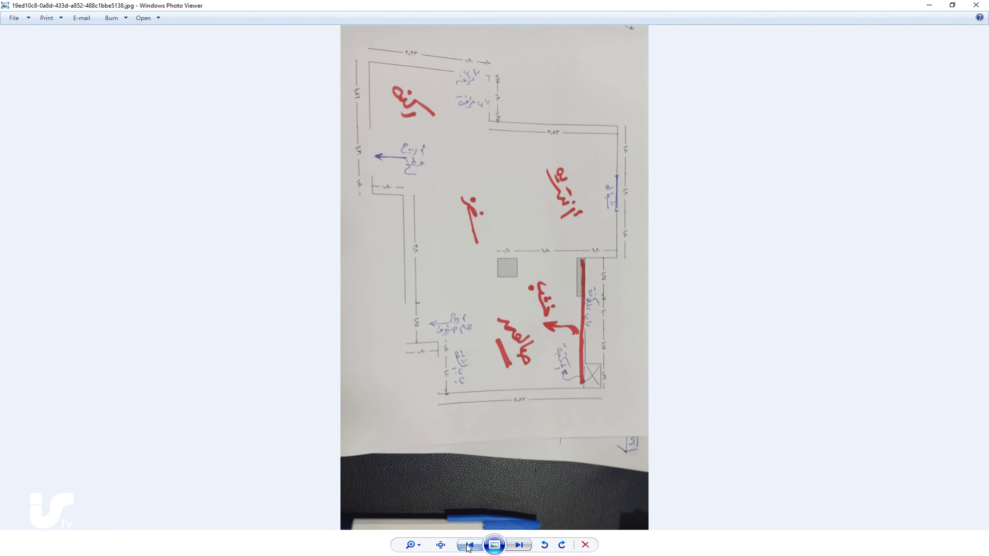
left_click(521, 546)
Close the photo viewer and open the project's 02-Max folder in a smaller window.
left_click(976, 5)
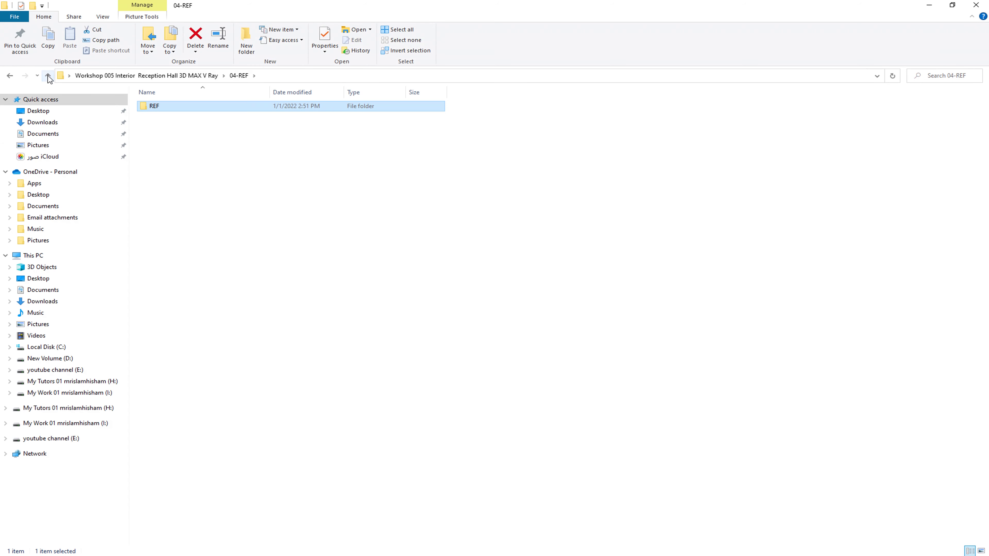
left_click(48, 76)
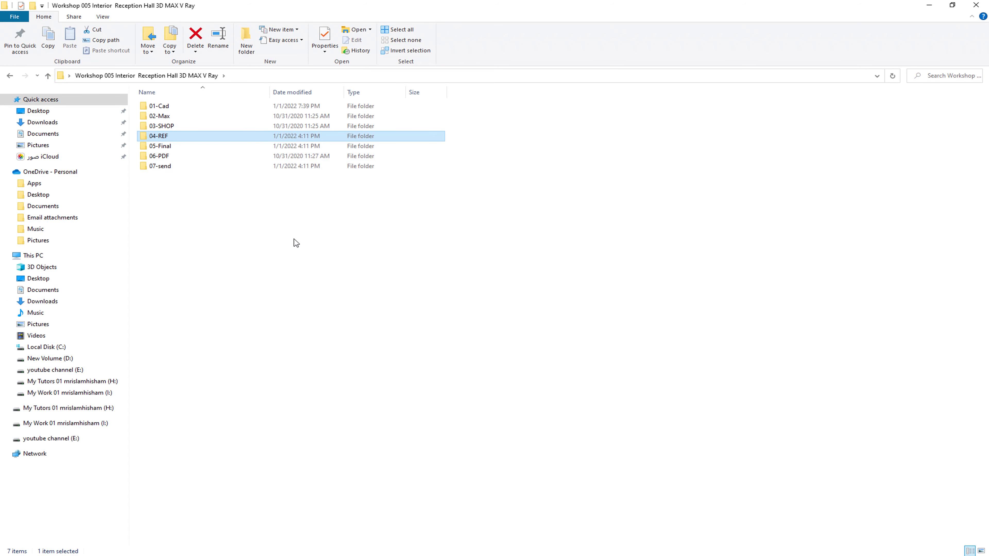
double_click(171, 116)
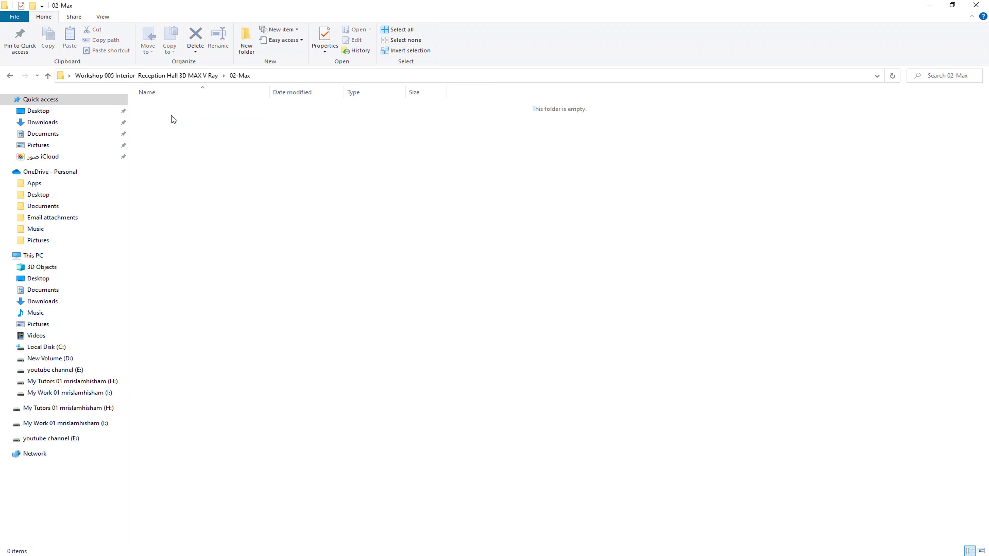
key("super+Down")
mouse_move(418, 17)
left_mouse_down()
mouse_move(273, 13)
mouse_move(306, 15)
left_mouse_up()
Open the desktop Exercise File folder and arrange both folder windows side by side.
left_click(18, 357)
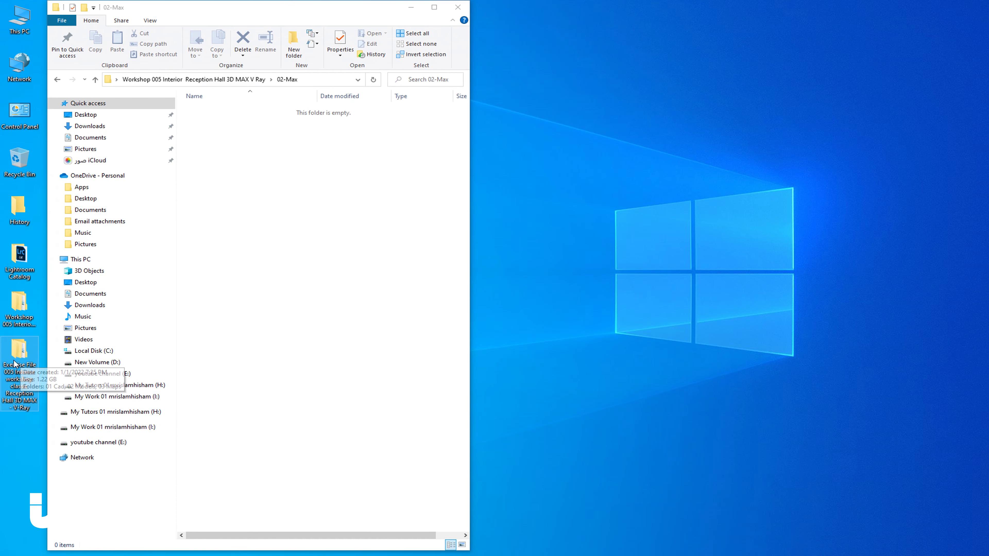
double_click(18, 359)
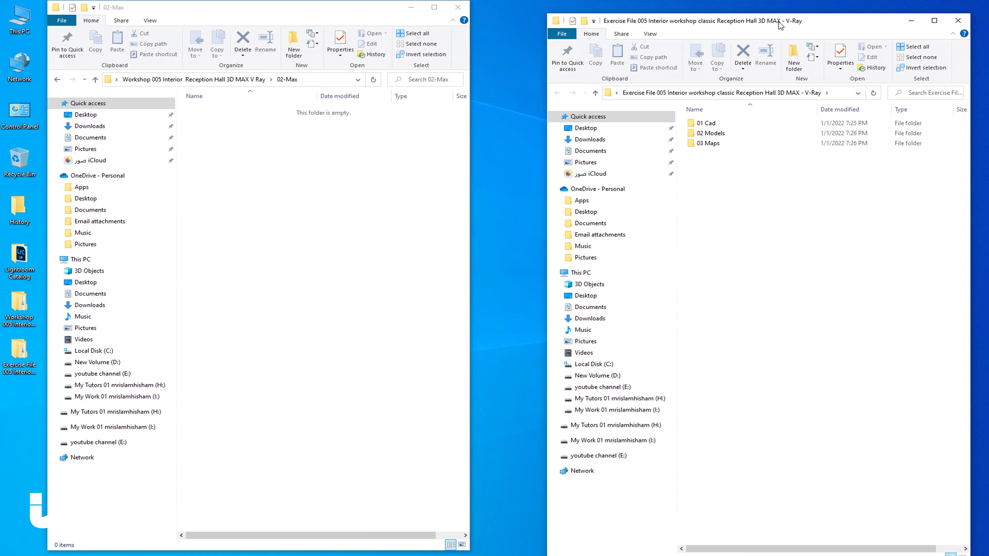
left_click_drag(293, 12, 774, 26)
left_click_drag(336, 20, 290, 20)
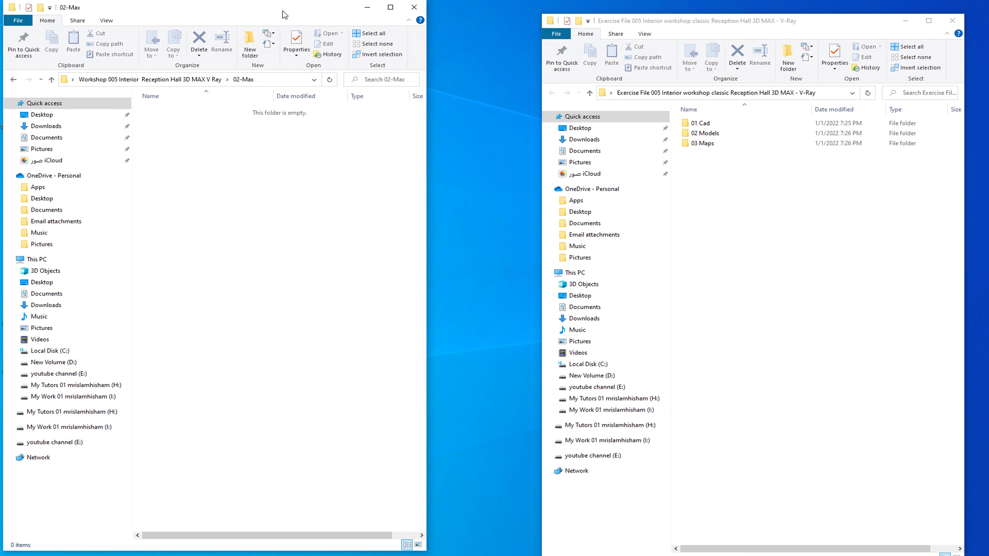
Browse the exercise files' 01 Cad and 02 Models folders, ending in 03 Maps.
double_click(668, 112)
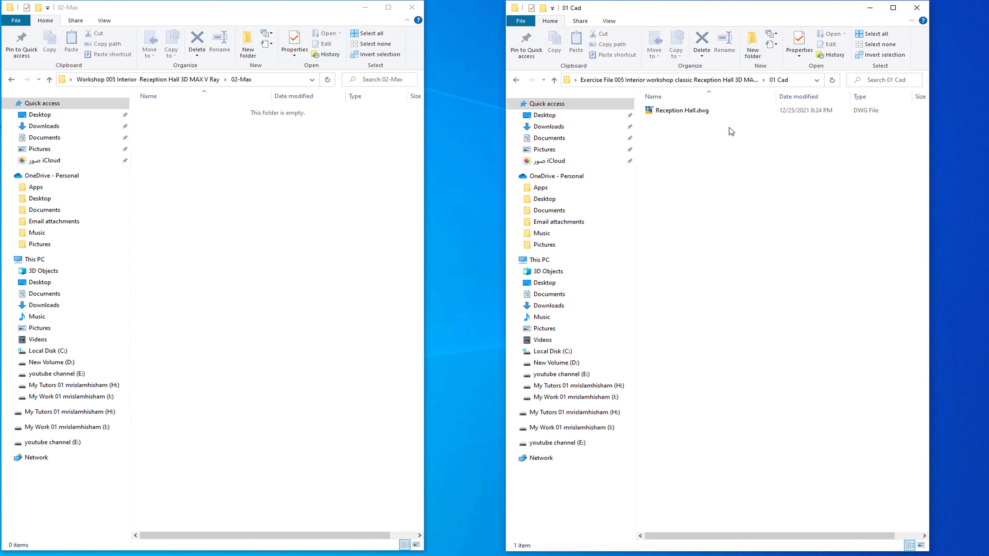
key("BackSpace")
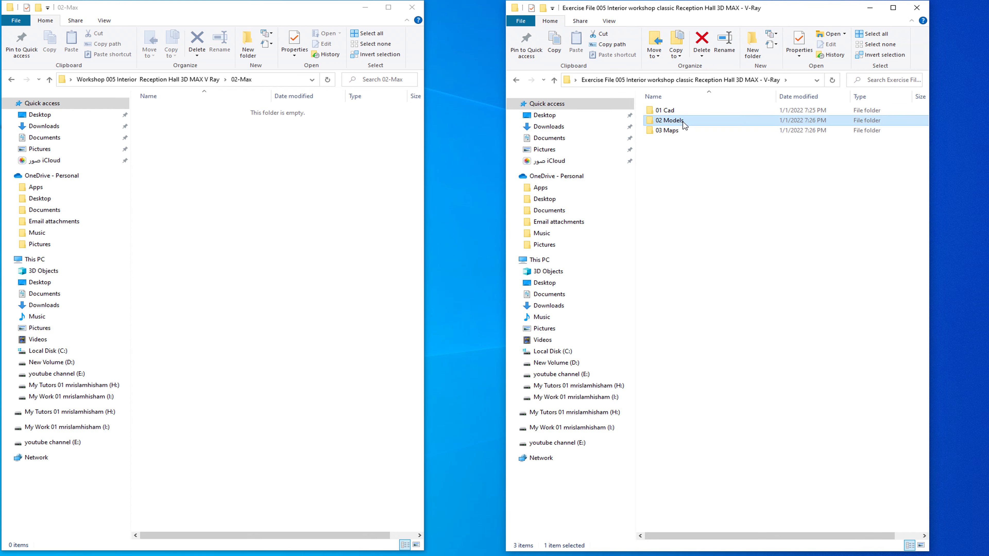
double_click(683, 122)
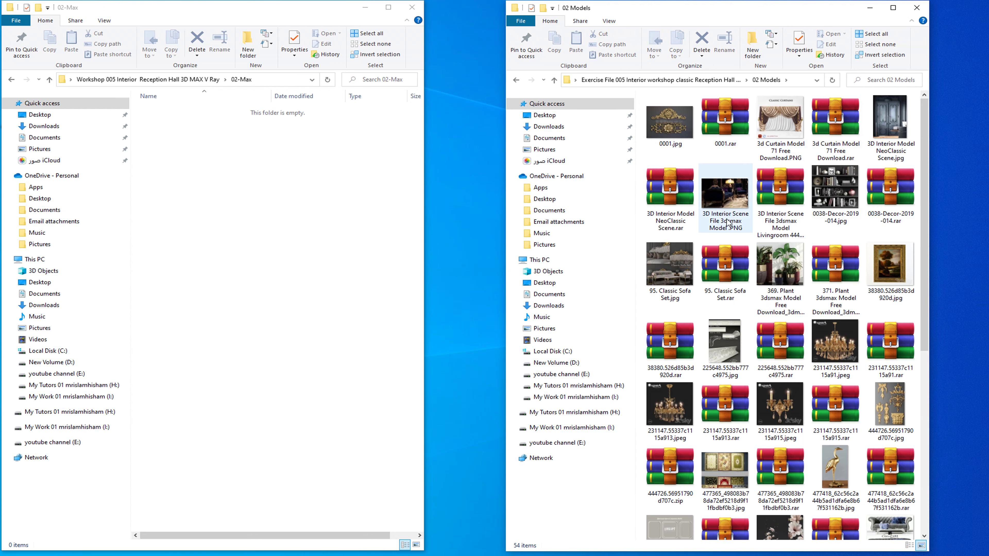
scroll(732, 235, "down", 5)
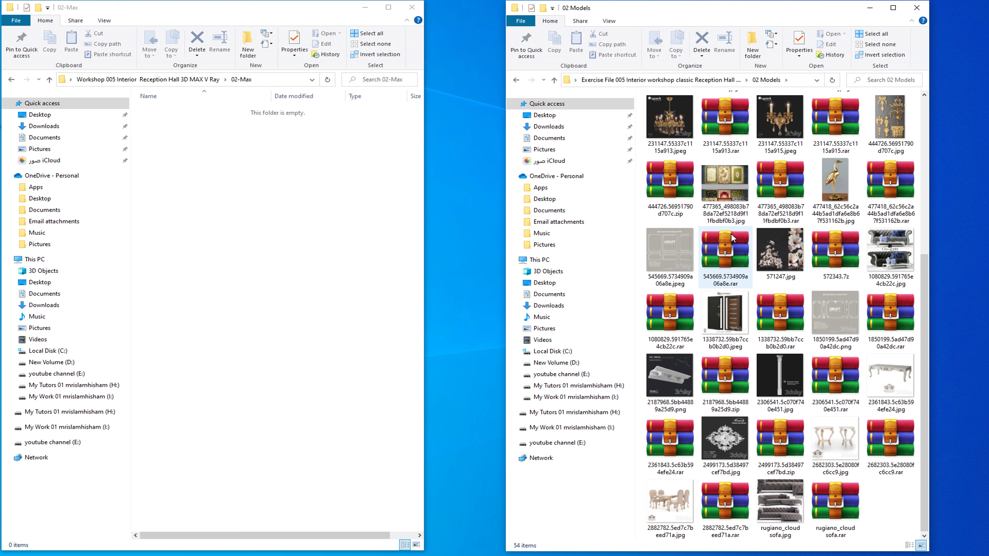
left_click(555, 80)
double_click(706, 163)
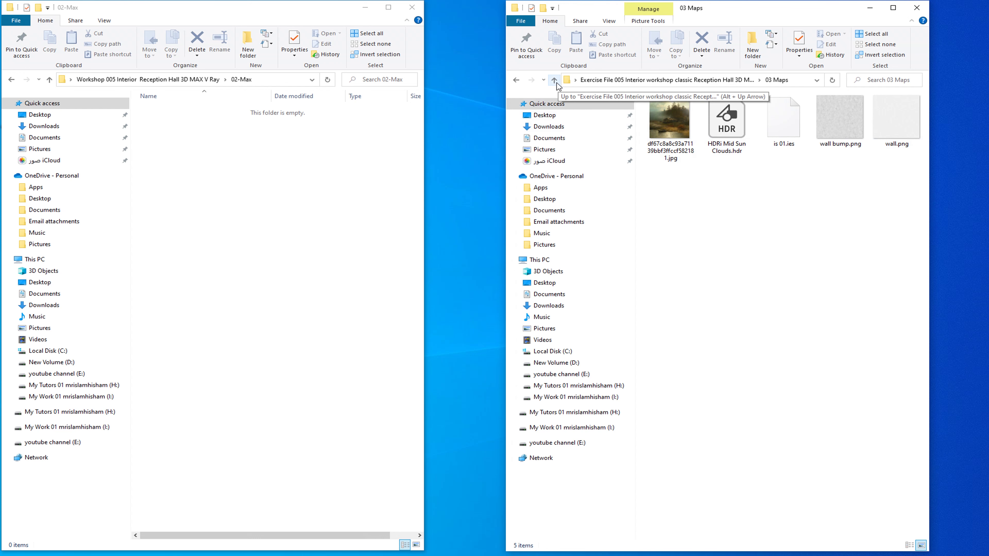
left_click(327, 25)
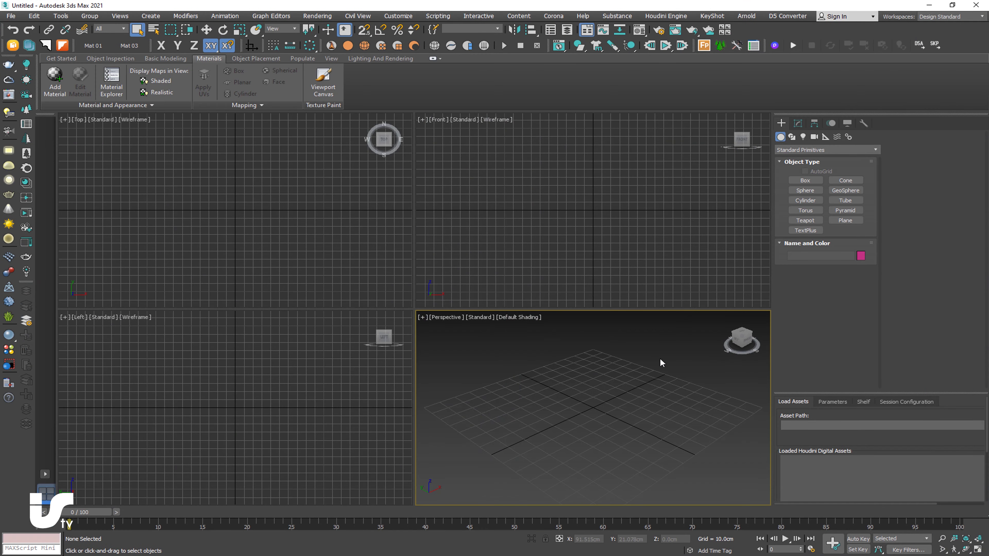
Maximize the Perspective viewport and copy the Workshop 005 project folder path.
left_click(978, 550)
mouse_move(28, 30)
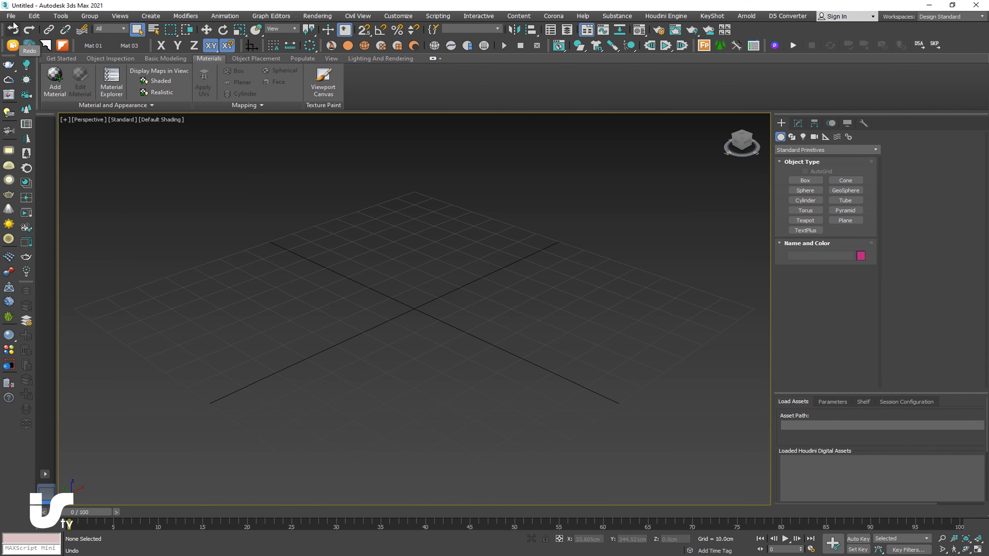
left_click(110, 40)
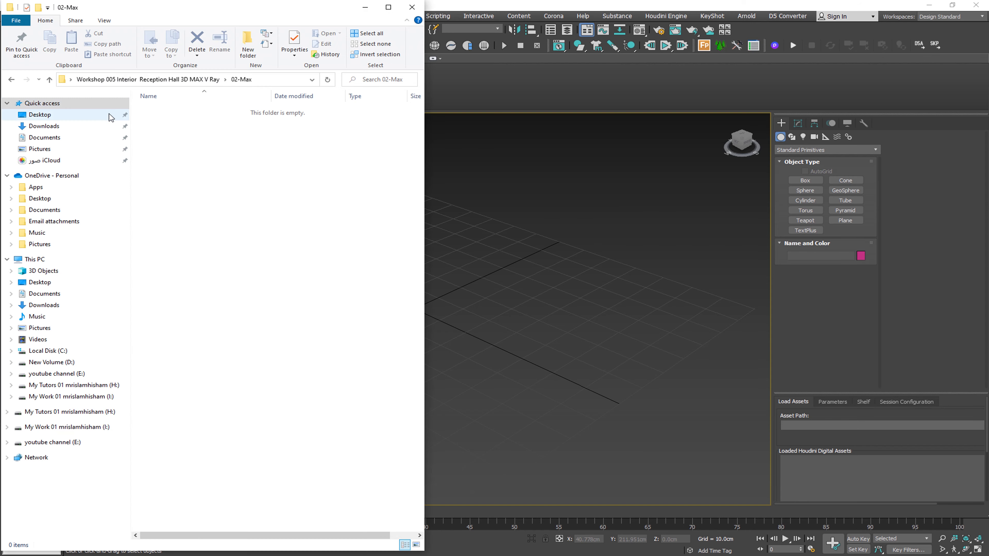
left_click(50, 79)
left_click(272, 80)
right_click(277, 80)
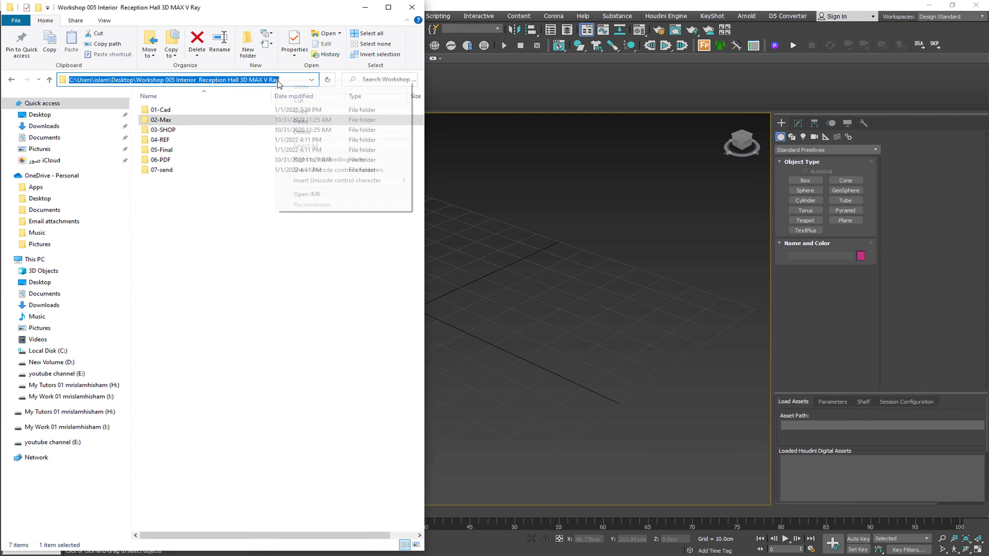
left_click(311, 117)
Import Reception Hall 2max.dwg from the pasted project path's 01-Cad folder.
left_click(365, 7)
left_click(11, 16)
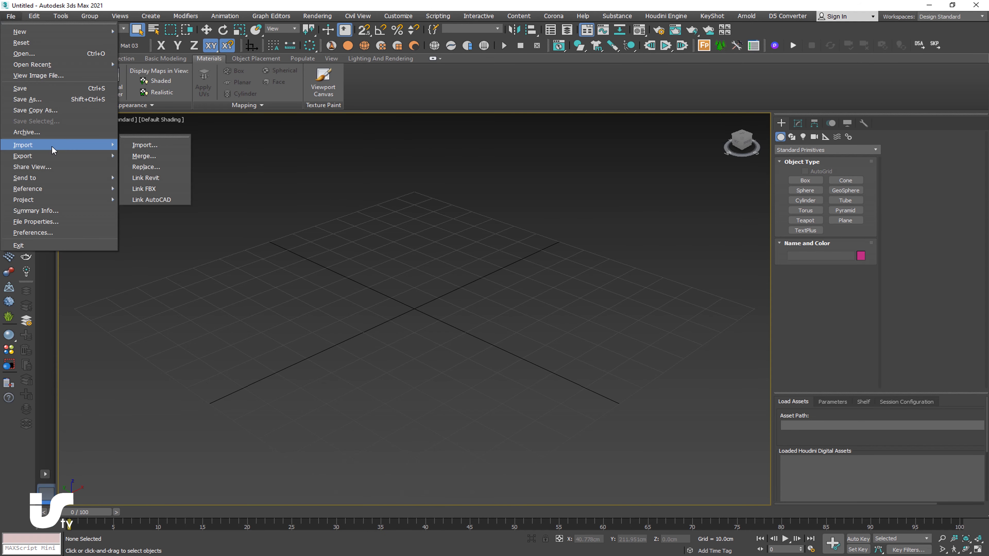
left_click(154, 147)
type("C:\\Users\\islam\\Desktop\\Workshop 005 Interior  Reception Hall 3D MAX V Ray")
key("Return")
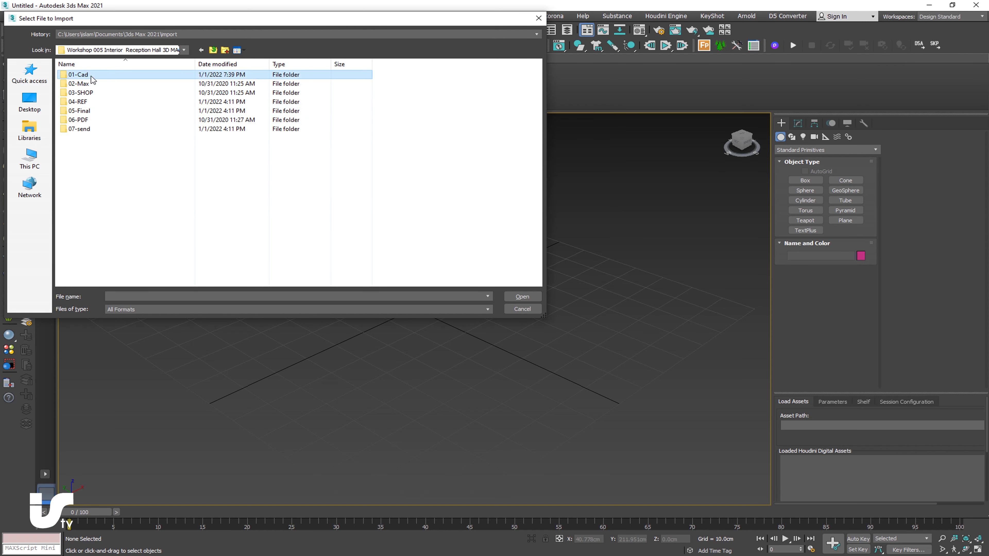
double_click(92, 77)
left_click(117, 75)
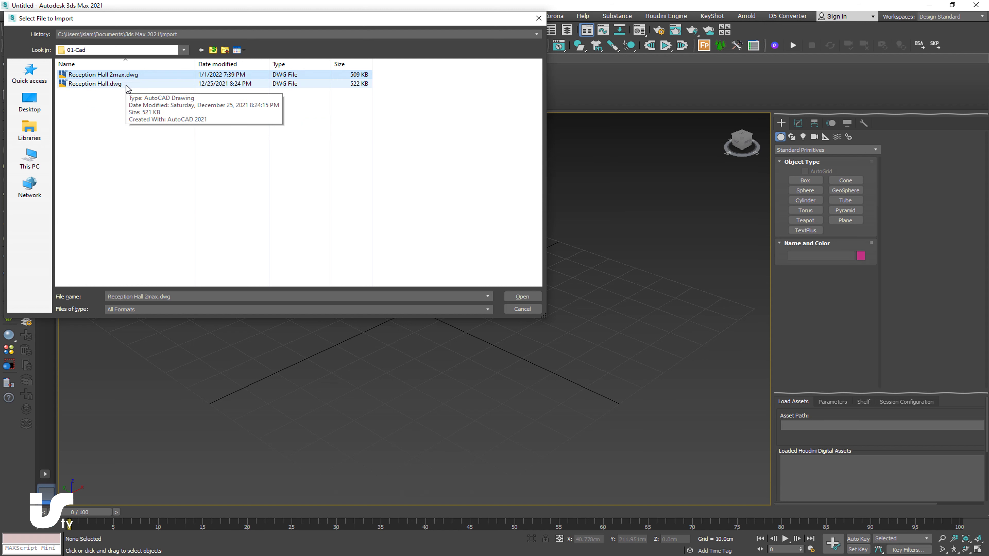
left_click(522, 296)
left_click(488, 183)
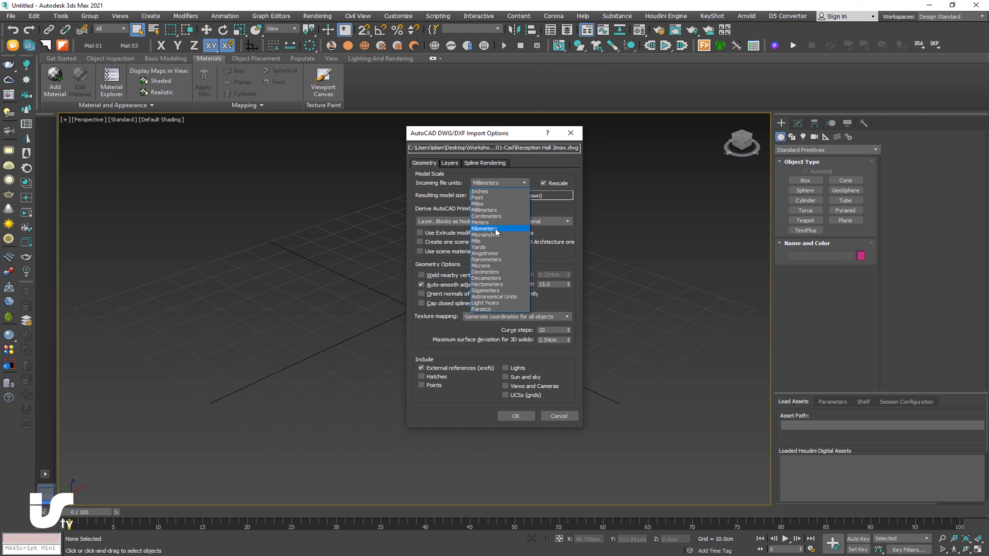
Set incoming file units, import the floor plan, and frame it in the Top view.
left_click(496, 230)
left_click(454, 165)
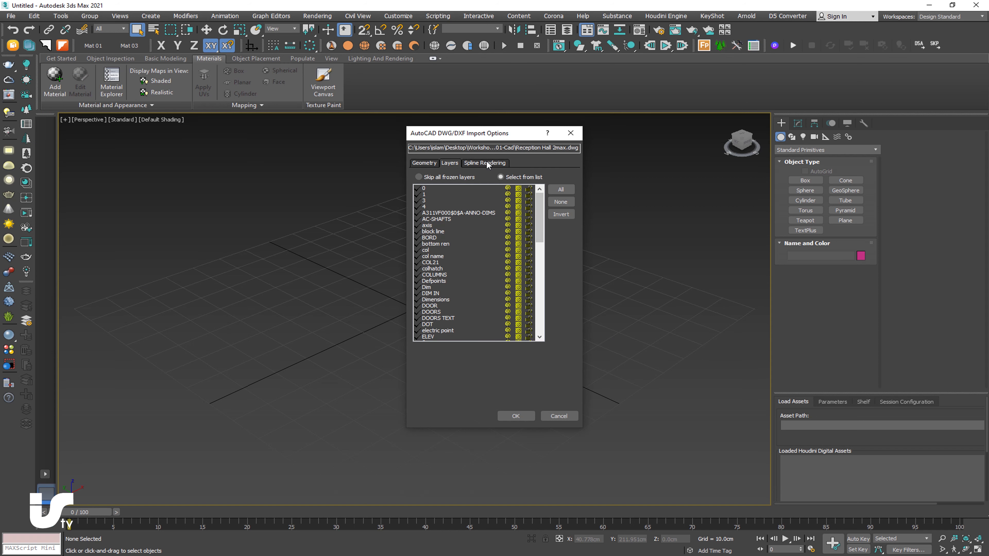
left_click(425, 163)
left_click(518, 416)
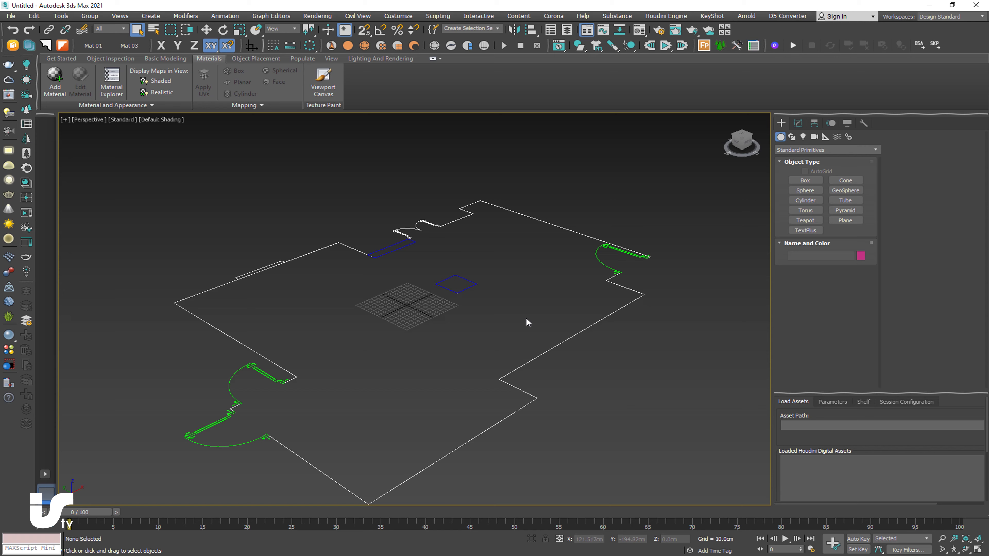
key("t")
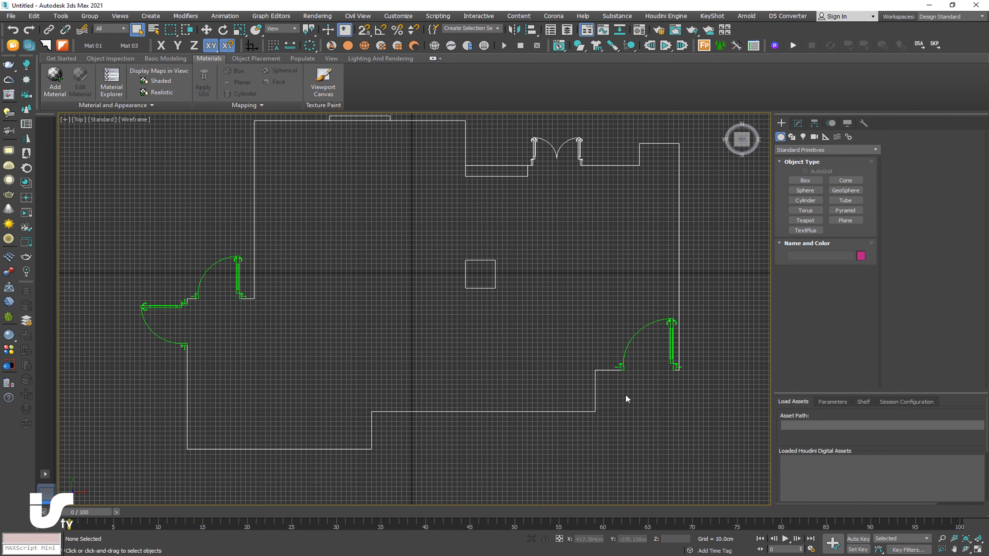
middle_click_drag(424, 191, 406, 211)
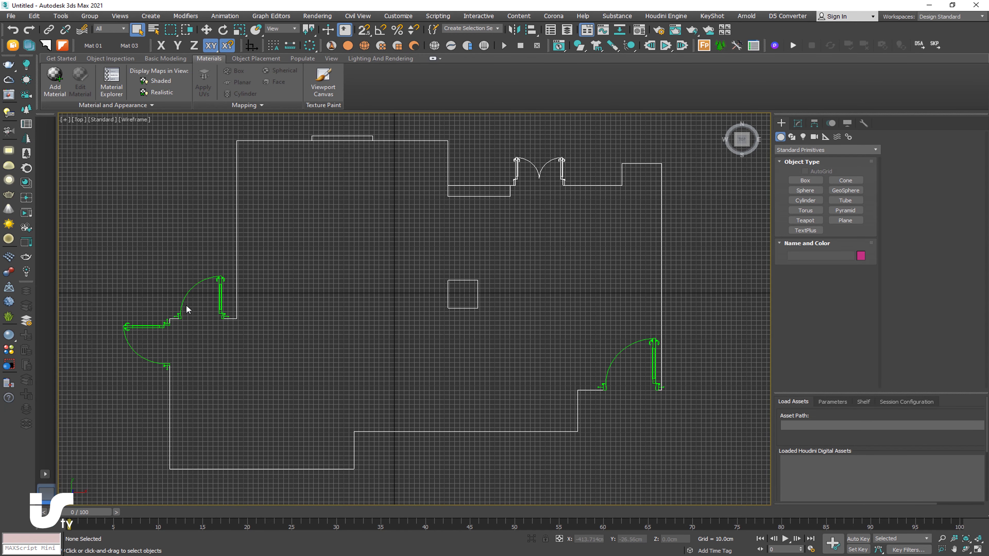
scroll(561, 382, "up", 1)
scroll(509, 353, "up", 3)
Try drawing a snapped box along the bottom wall and door opening, then cancel it.
scroll(532, 399, "up", 3)
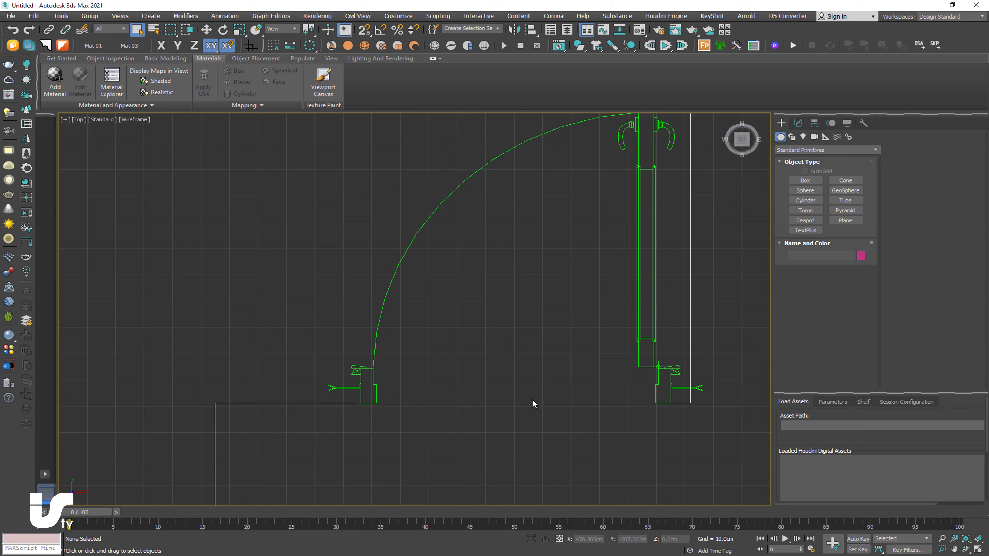
left_click(805, 180)
left_click(368, 31)
left_click_drag(679, 409, 362, 410)
left_click(363, 410)
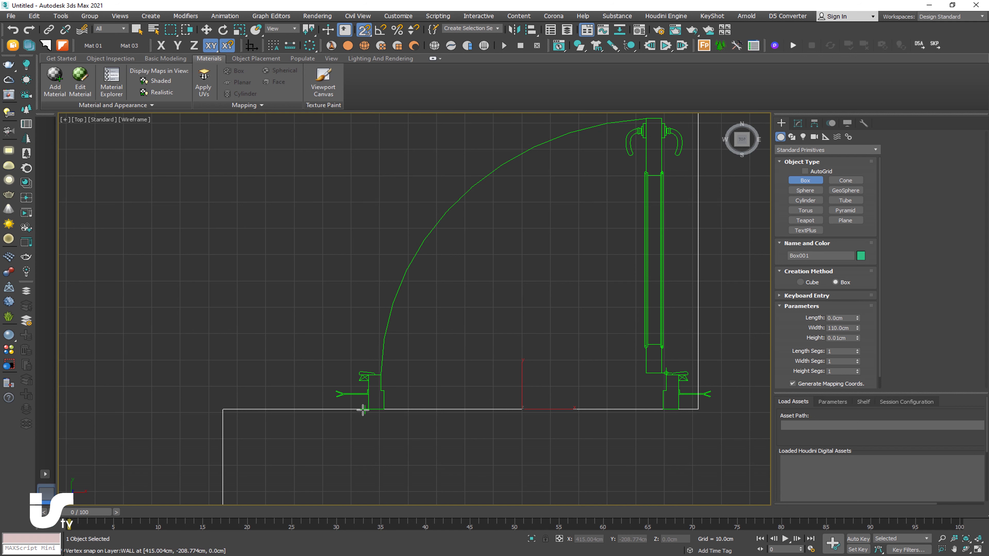
left_click_drag(362, 409, 352, 412)
right_click(364, 411)
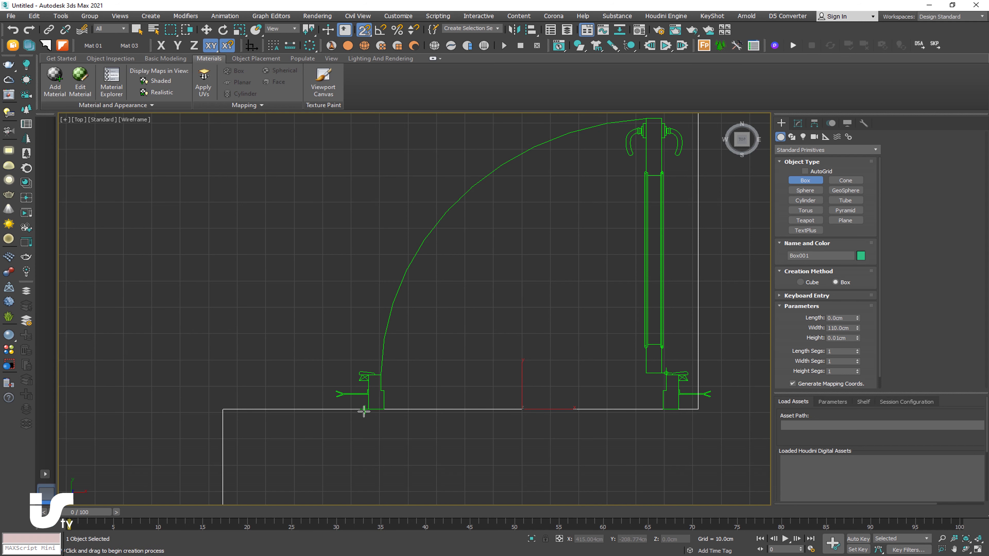
right_click(440, 396)
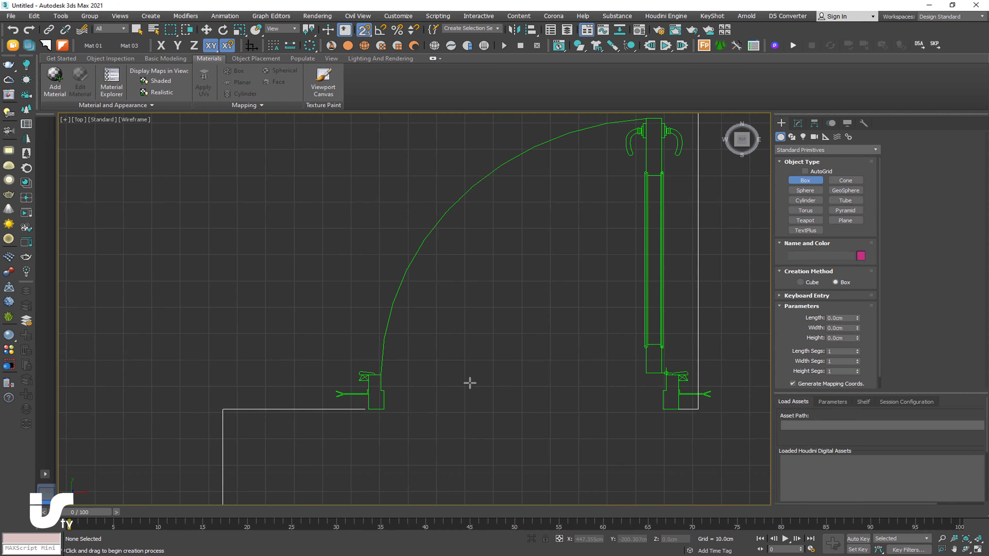
Zoom and pan around the floor plan to bring its left walls into view.
scroll(466, 296, "down", 3)
scroll(461, 312, "down", 3)
middle_click_drag(460, 327, 519, 330)
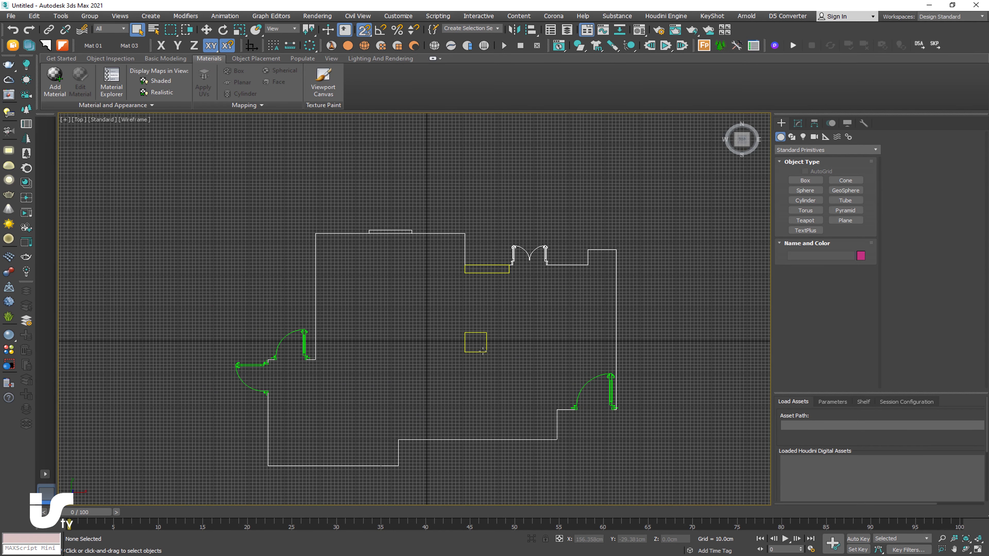
scroll(409, 201, "up", 3)
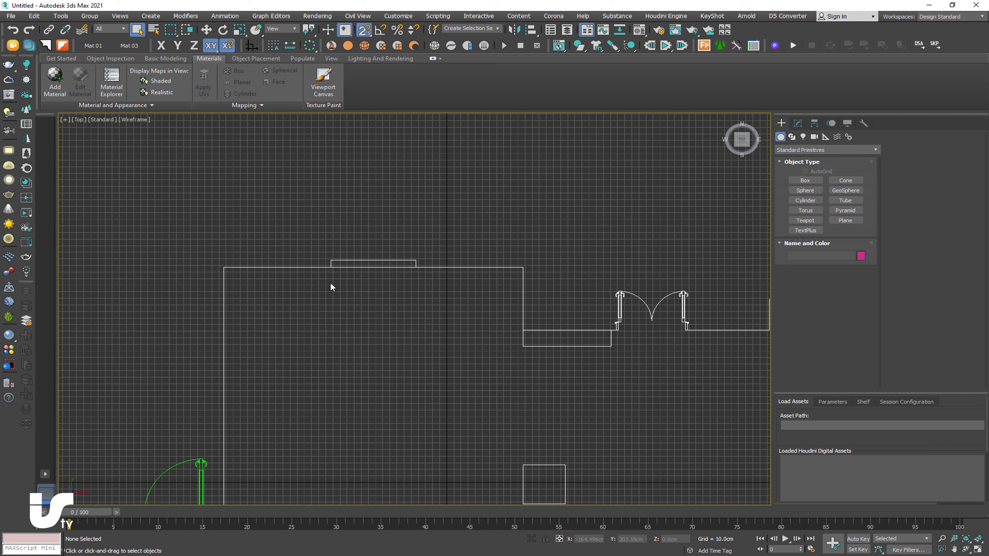
middle_click_drag(512, 373, 517, 408)
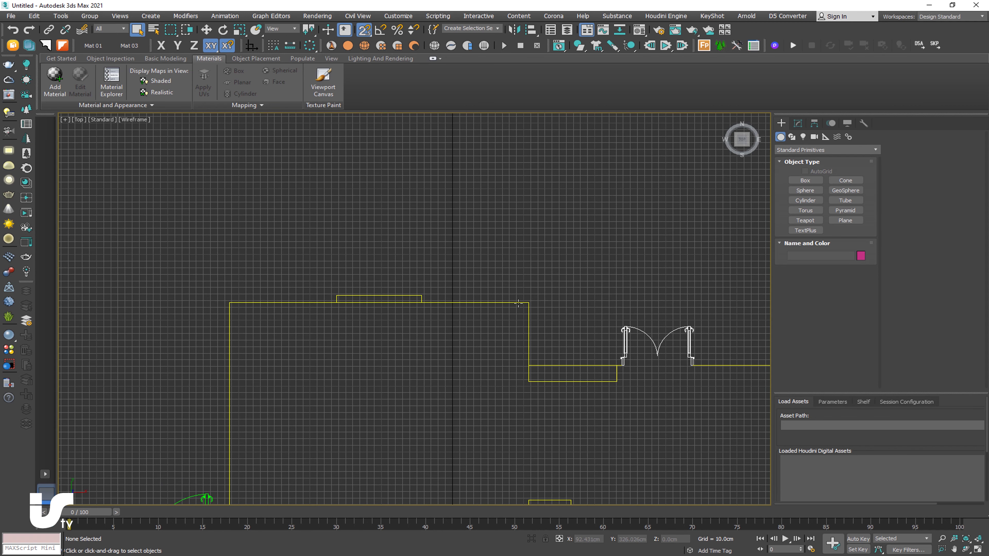
mouse_move(521, 277)
middle_mouse_down()
mouse_move(426, 356)
mouse_move(375, 249)
mouse_move(395, 324)
middle_mouse_up()
scroll(419, 302, "down", 3)
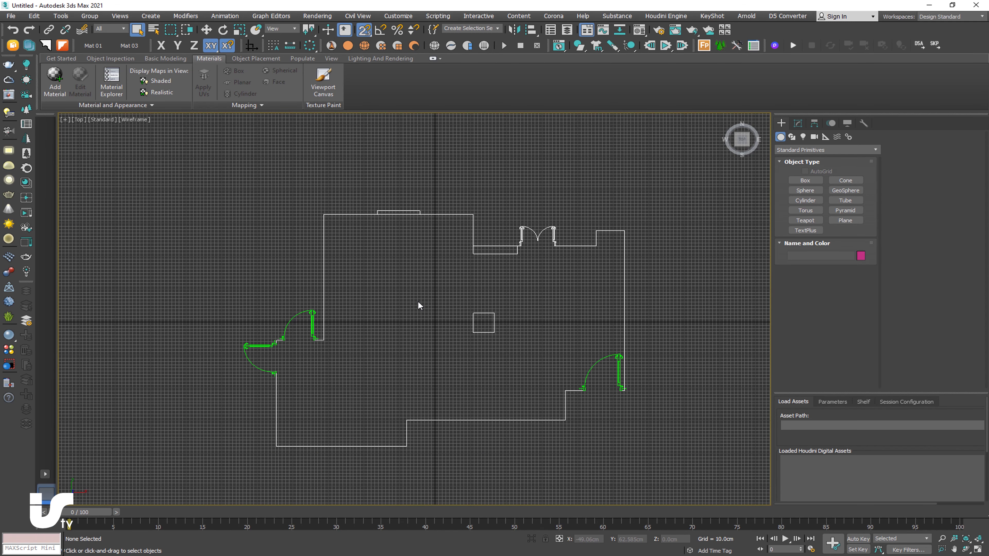
Hide the viewport grid and window-select every line of the floor plan.
key("g")
middle_click_drag(435, 225, 423, 251)
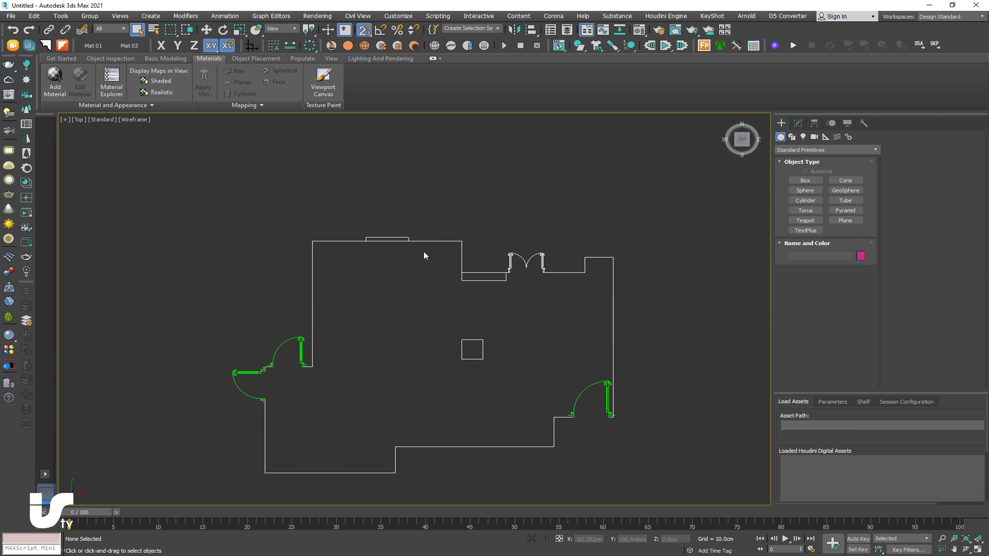
scroll(561, 325, "down", 4)
key("g")
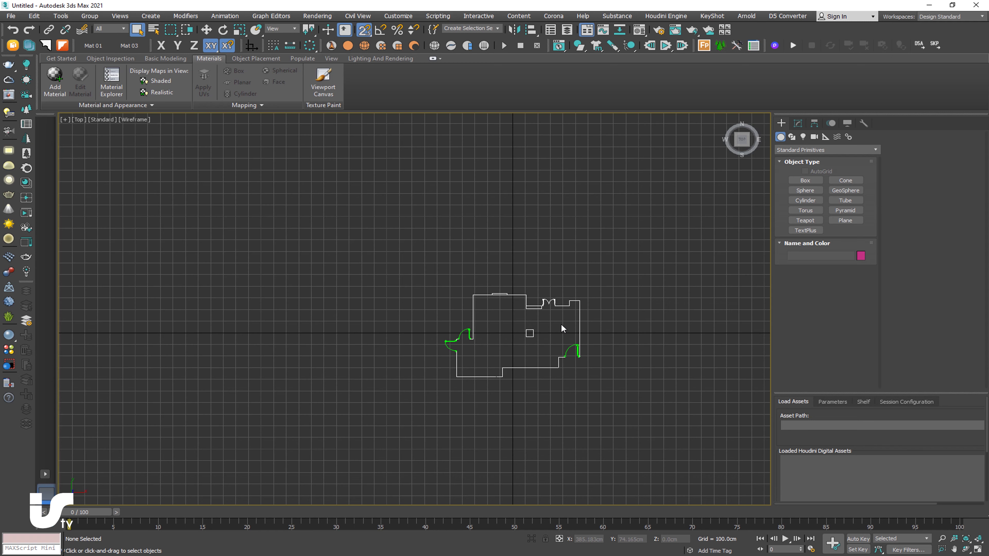
key("g")
scroll(494, 347, "up", 1)
scroll(472, 334, "up", 2)
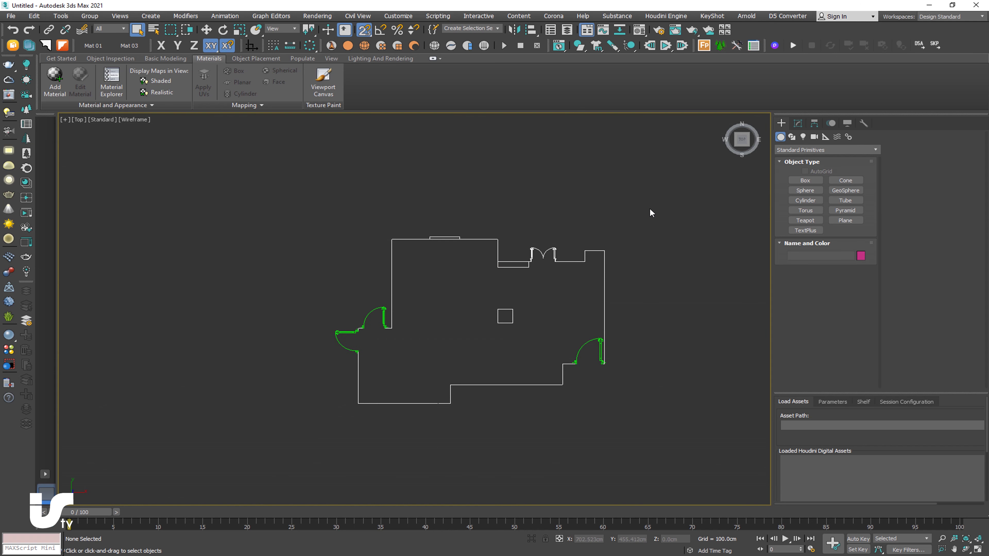
left_click_drag(327, 438, 327, 438)
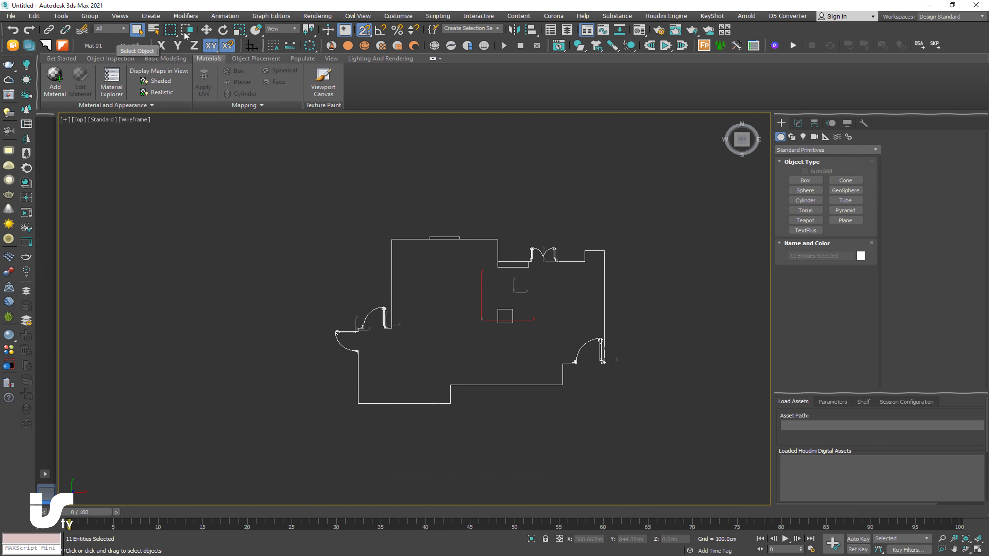
Group the selected plan lines under the name 'cad' and open the Layer Explorer.
left_click(206, 30)
left_click(90, 16)
left_click(101, 67)
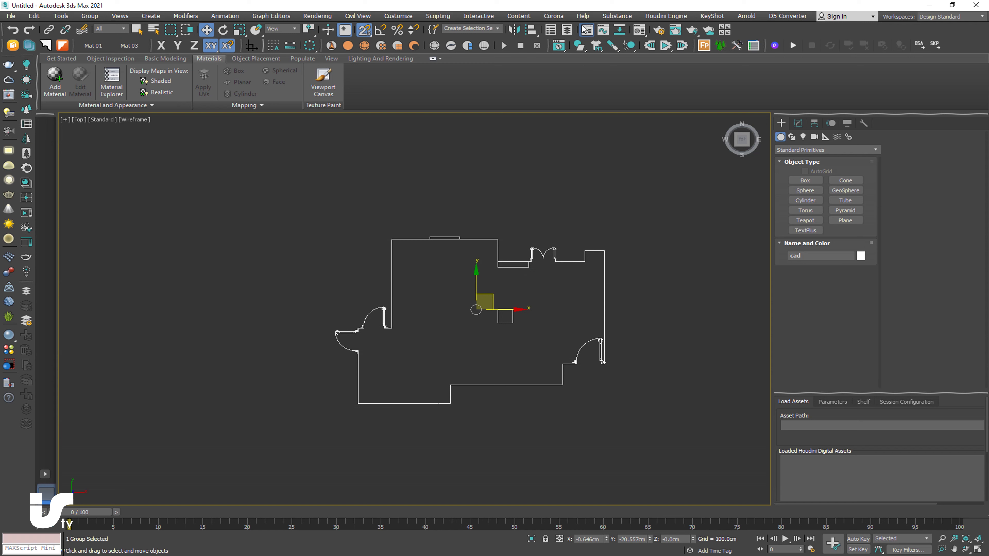
left_click(567, 31)
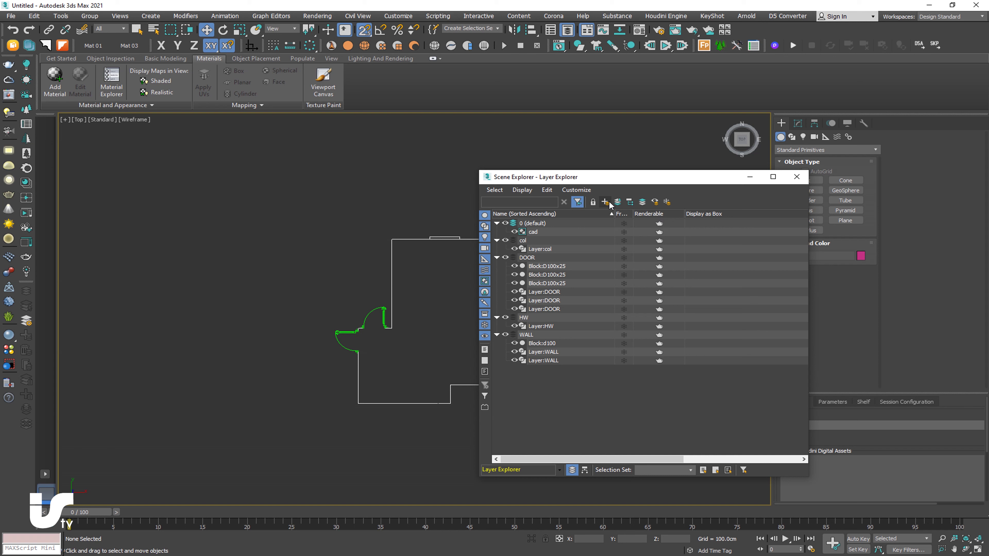
Create a layer named cad and nest the col, DOOR and HW layers under it.
left_click(606, 202)
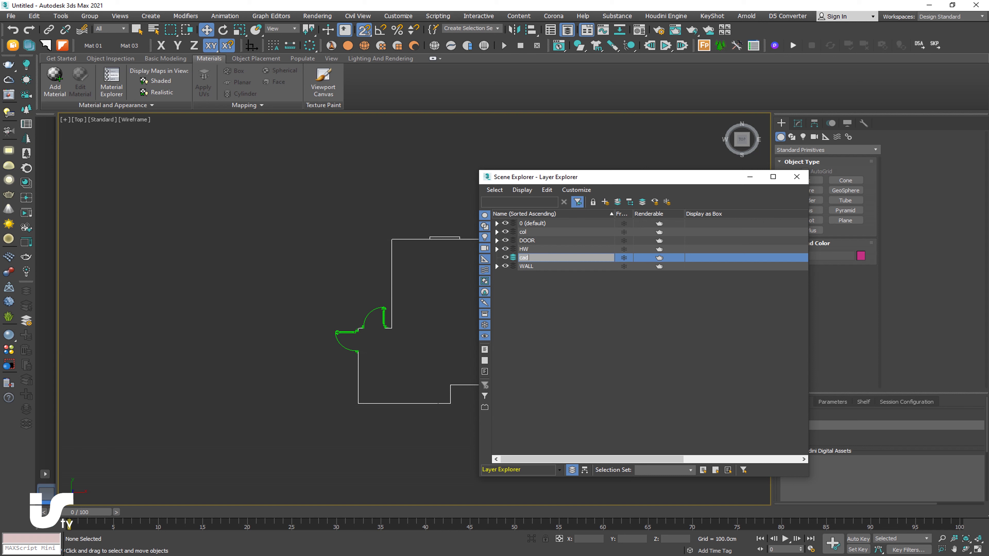
key("Return")
left_click(524, 257)
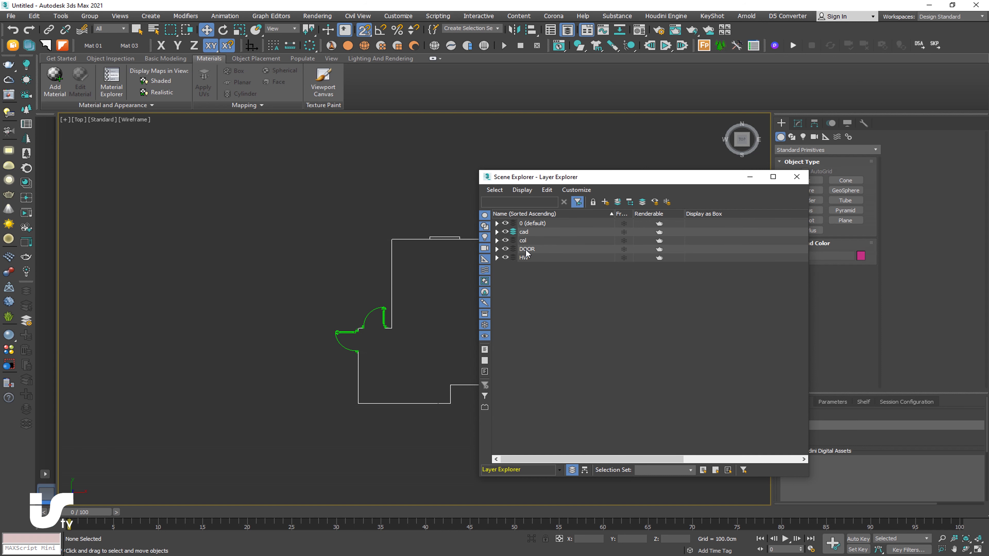
left_click(523, 241, "shift")
left_click_drag(523, 241, 533, 233)
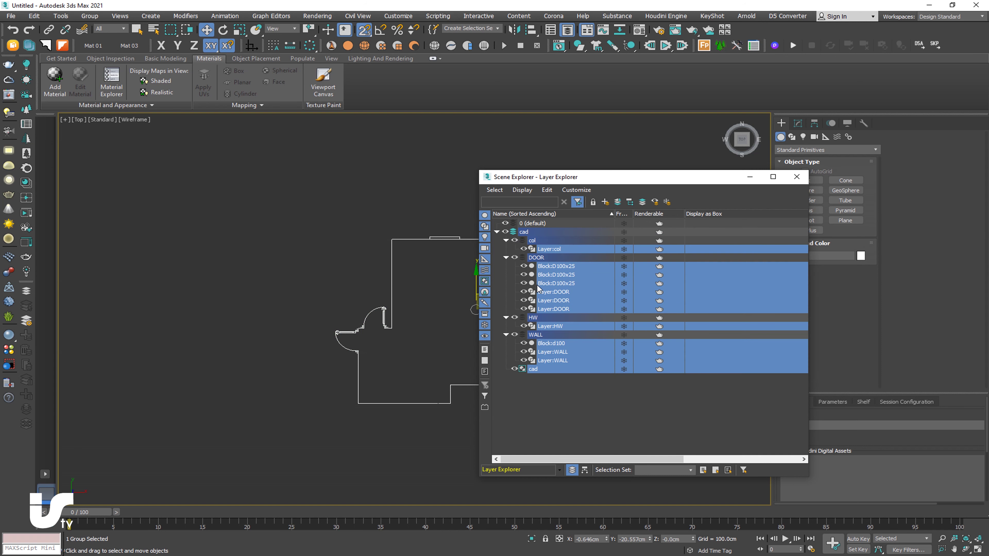
Add a new empty layer named max and close the layer manager.
left_click(607, 203)
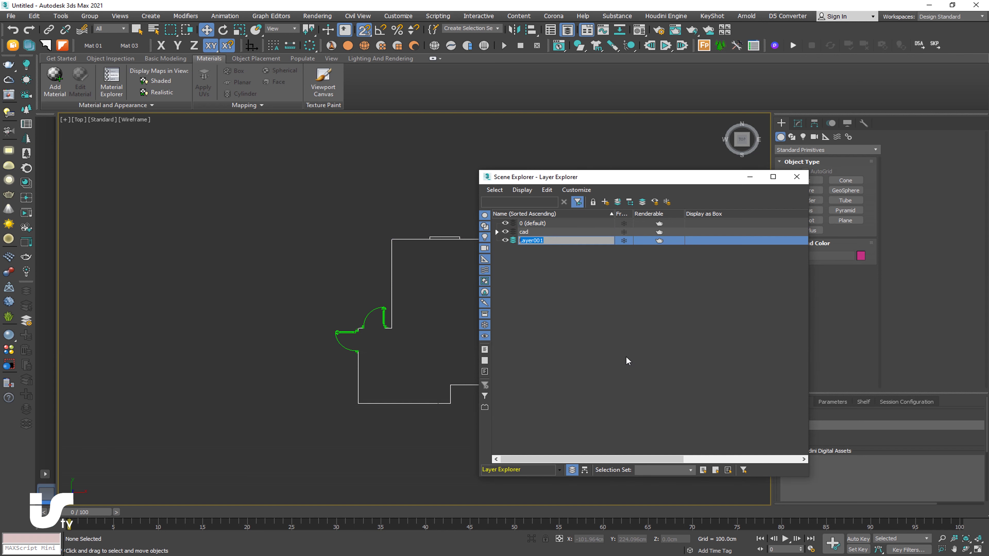
type("max")
key("Return")
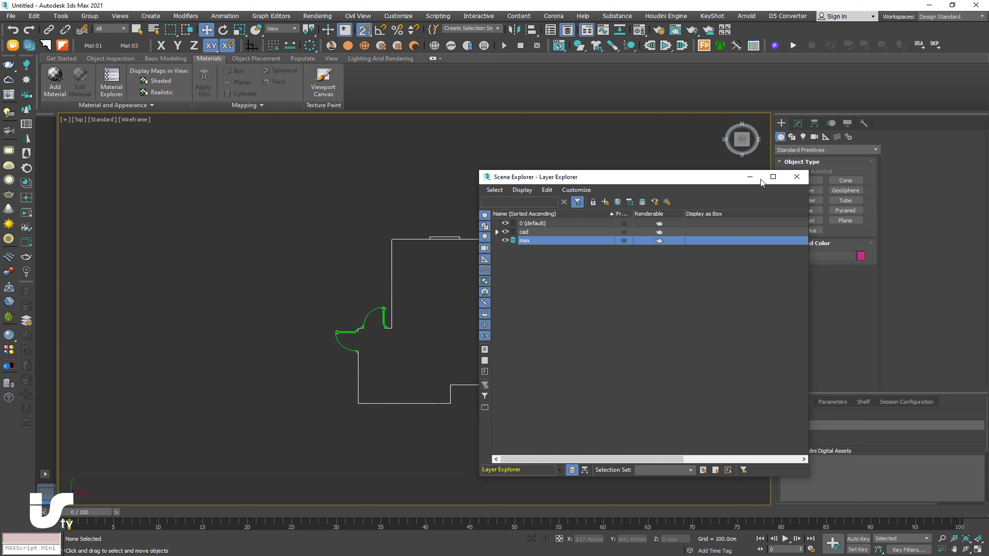
left_click(804, 180)
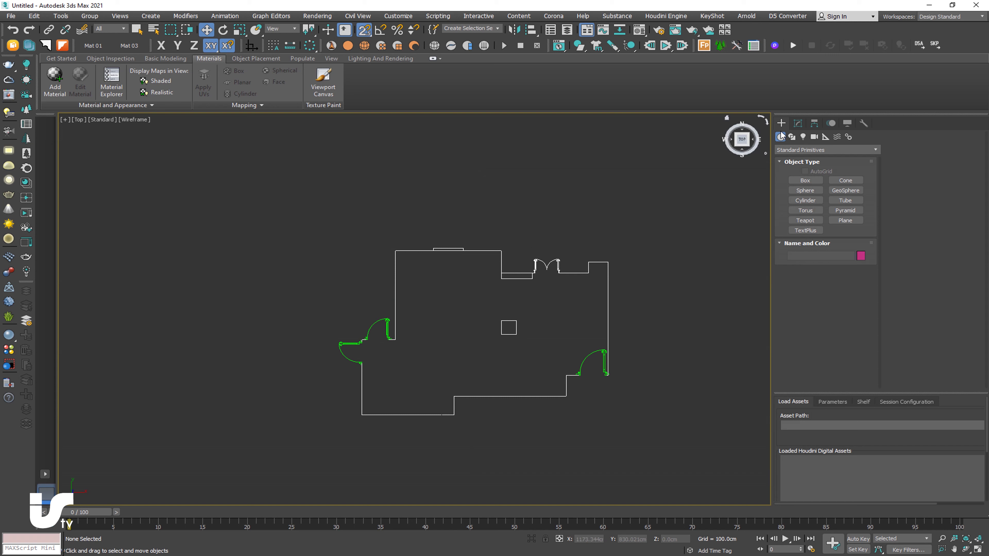
Start tracing the walls with Line from the right-hand door to the top-right corners.
left_click(792, 137)
left_click(806, 187)
scroll(611, 380, "up", 6)
scroll(586, 388, "up", 2)
scroll(586, 388, "up", 3)
left_click_drag(510, 382, 538, 382)
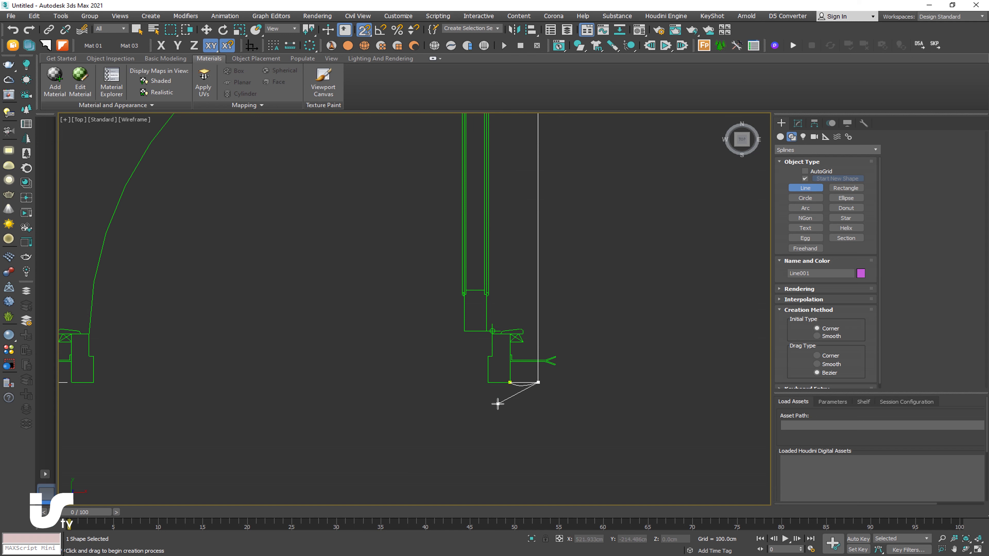
left_click(525, 384)
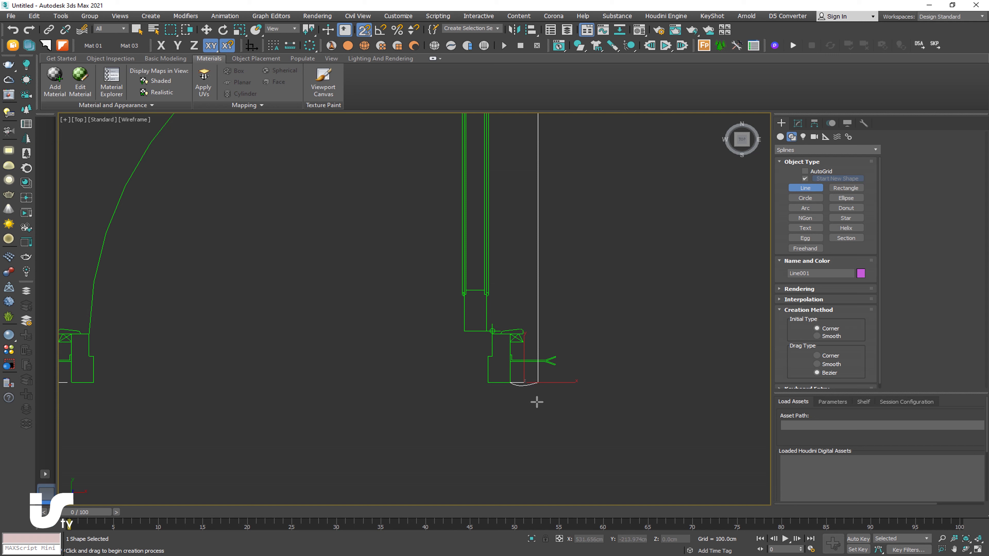
middle_click_drag(610, 362, 560, 451)
scroll(559, 451, "down", 5)
scroll(592, 300, "up", 3)
middle_click_drag(342, 409, 459, 312)
left_click(436, 333)
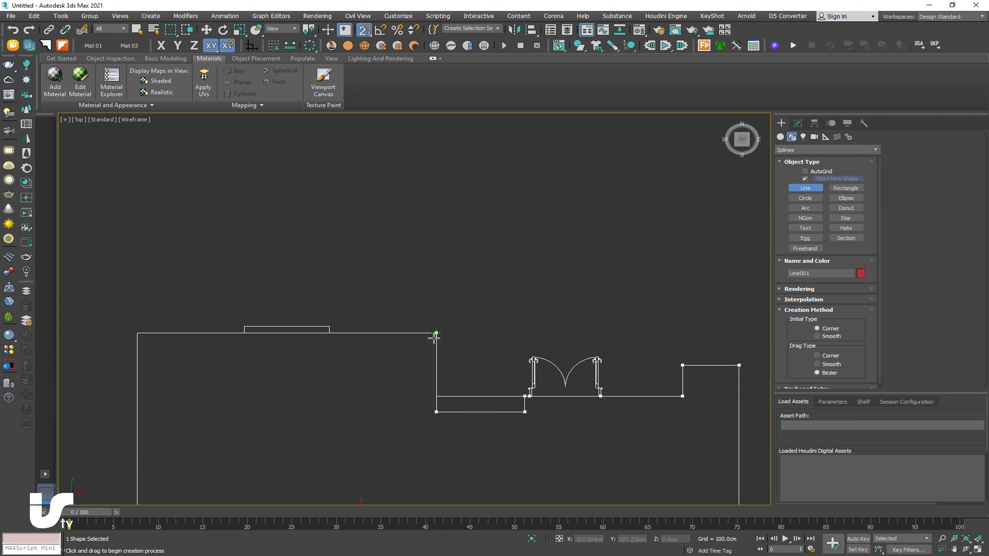
middle_click_drag(336, 386, 471, 354)
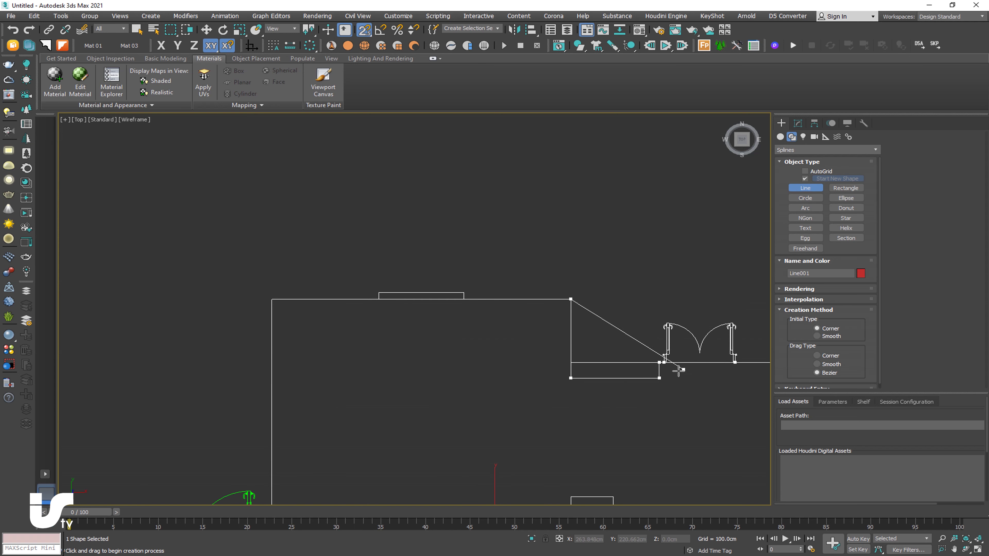
left_click(463, 300)
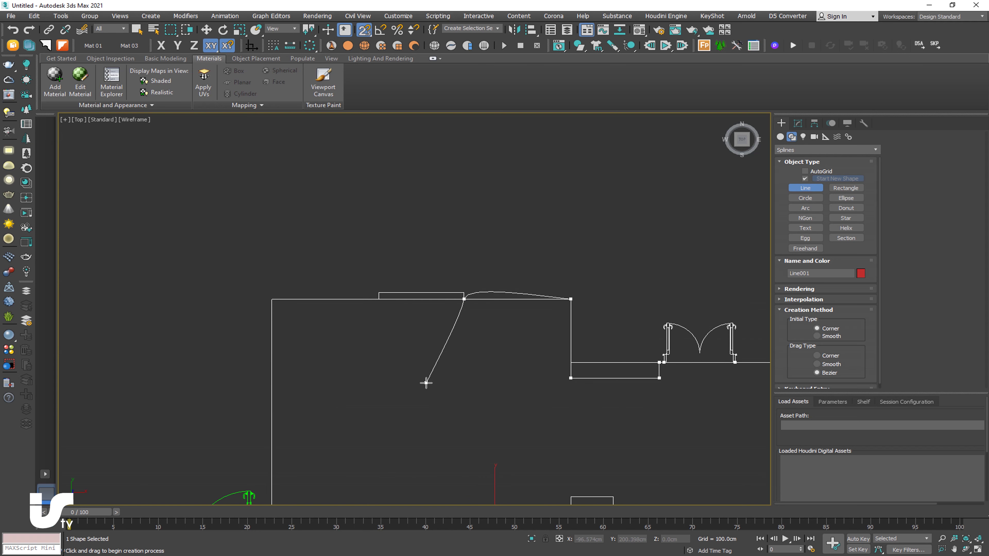
right_click(434, 370)
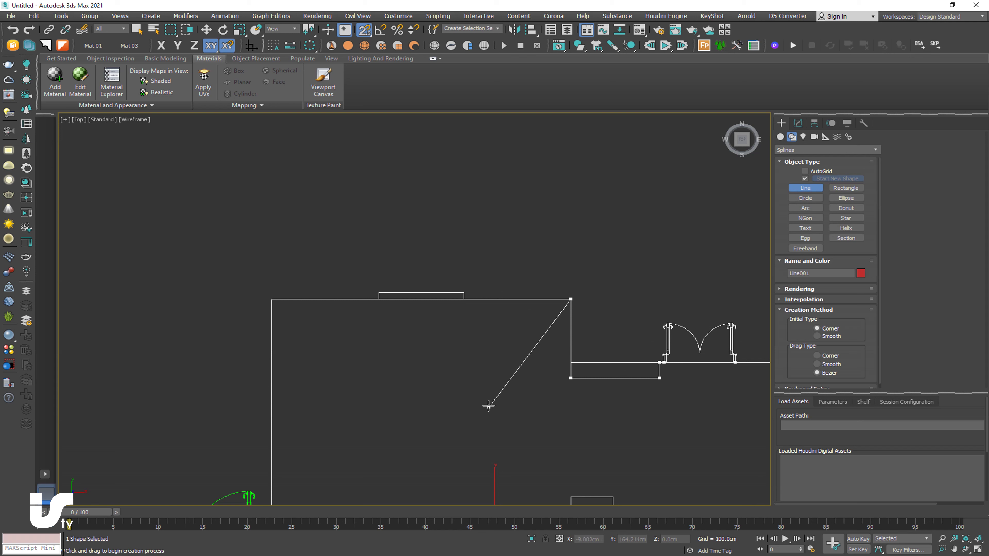
Continue tracing the wall corners, door jambs and door swing with snapped vertices.
left_click(463, 299)
left_click(379, 299)
left_click(312, 365)
middle_click_drag(308, 345, 467, 257)
right_click(467, 257)
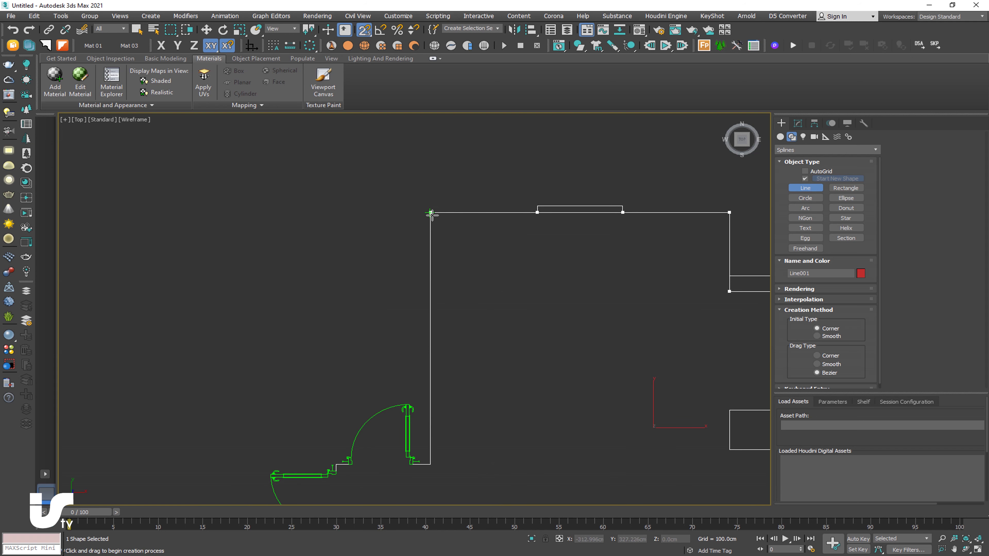
scroll(428, 448, "up", 5)
left_click(508, 354)
left_click(458, 354)
middle_click_drag(395, 422, 519, 360)
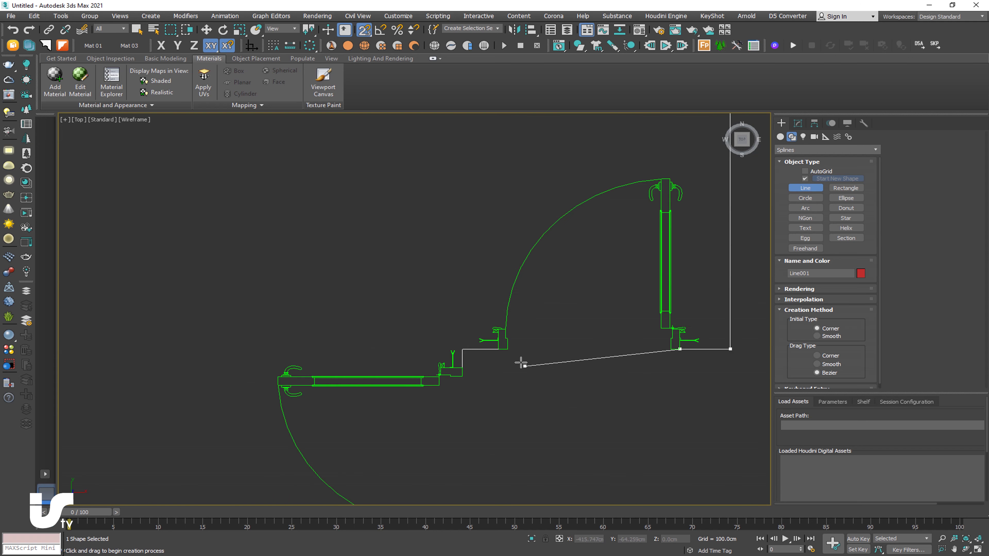
scroll(506, 353, "up", 5)
left_click(493, 333)
left_click(350, 333)
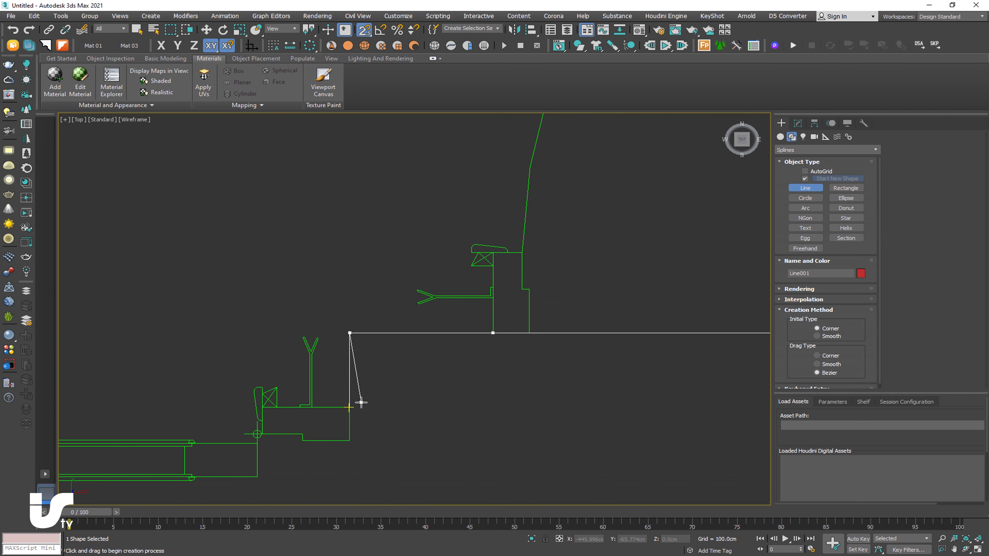
left_click(350, 407)
middle_click_drag(360, 402, 417, 340)
scroll(514, 360, "down", 5)
middle_click_drag(558, 444, 534, 331)
scroll(535, 331, "up", 5)
left_click(507, 376)
Trace the bottom-left wall and step corners, then close the outline into a loop.
scroll(583, 397, "down", 5)
middle_click_drag(617, 327, 523, 234)
left_click(512, 305)
left_click(696, 304)
left_click(696, 267)
middle_click_drag(696, 268, 333, 314)
left_click(525, 311)
scroll(526, 321, "up", 5)
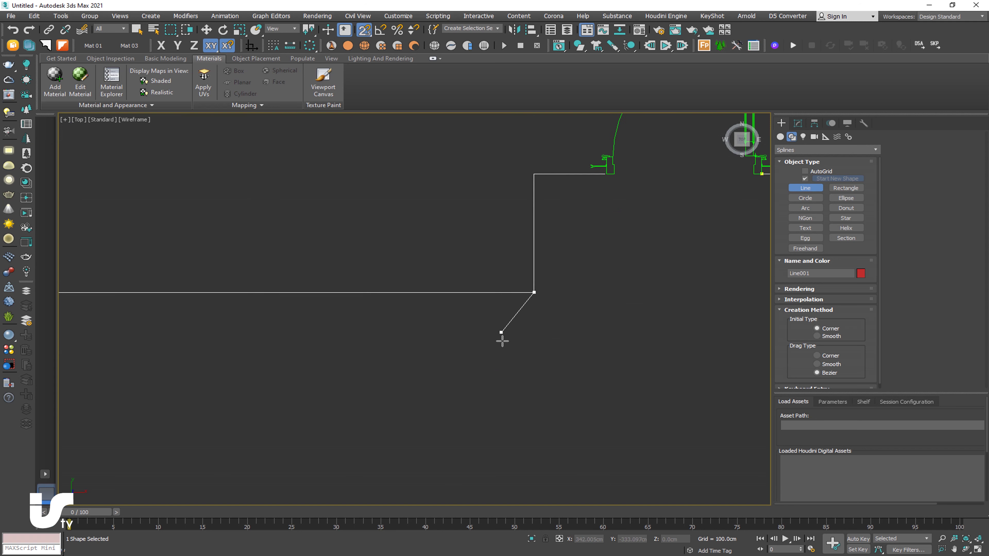
scroll(570, 398, "down", 3)
left_click(538, 382)
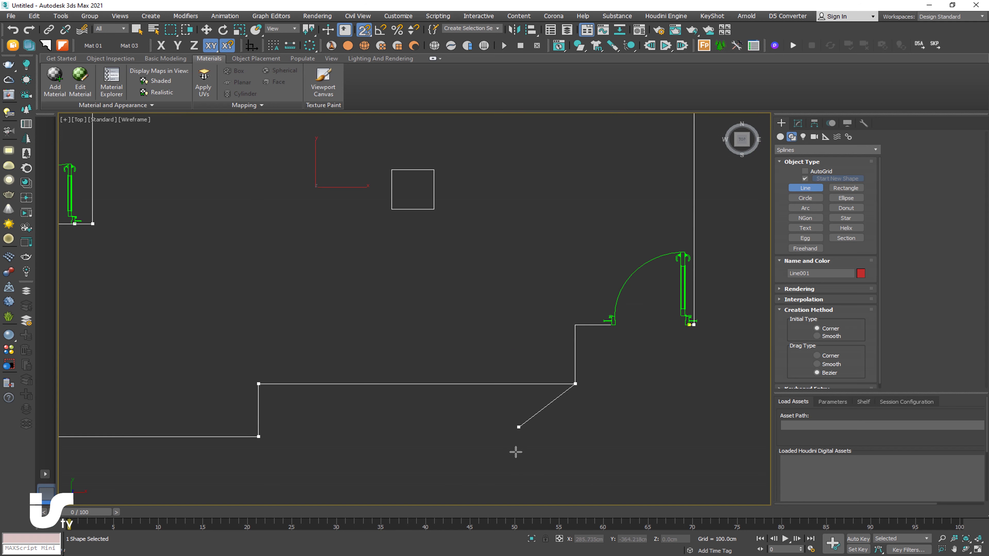
middle_click_drag(476, 322, 404, 403)
left_click(503, 406)
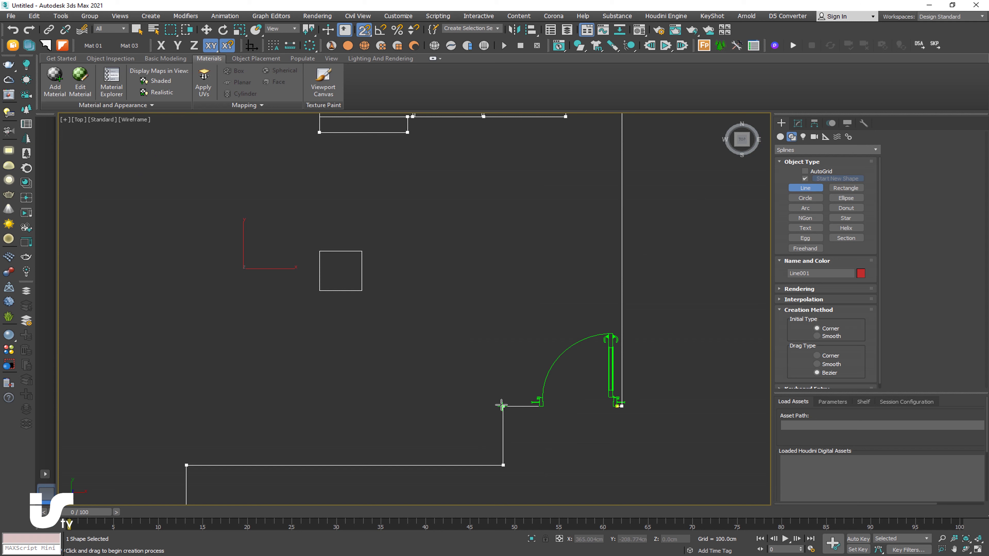
scroll(506, 407, "up", 5)
scroll(545, 413, "up", 3)
left_click(495, 365)
scroll(467, 389, "down", 2)
scroll(507, 413, "down", 3)
scroll(543, 399, "up", 1)
scroll(545, 397, "up", 3)
left_click(547, 383)
left_click(472, 292)
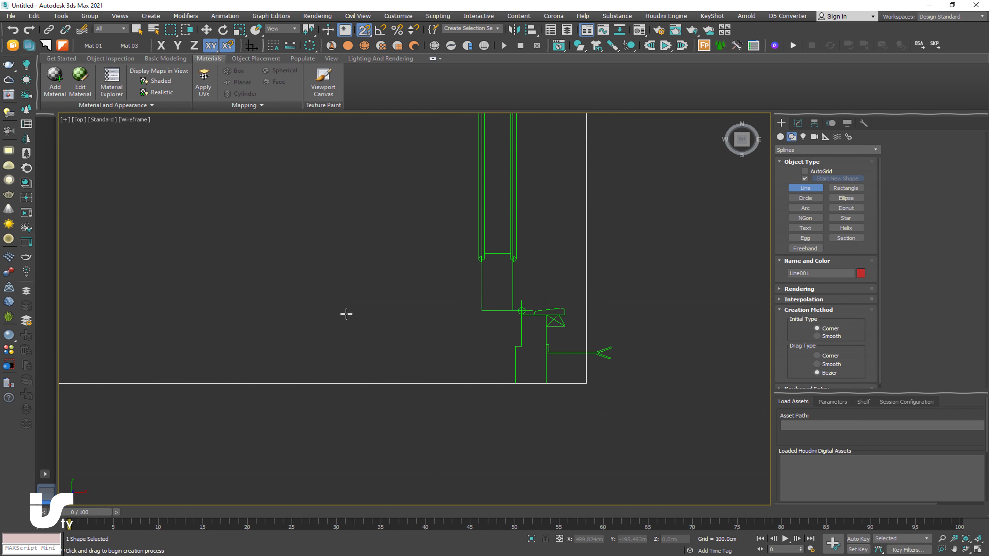
scroll(429, 324, "down", 3)
scroll(510, 359, "down", 3)
scroll(553, 417, "down", 2)
scroll(498, 373, "up", 5)
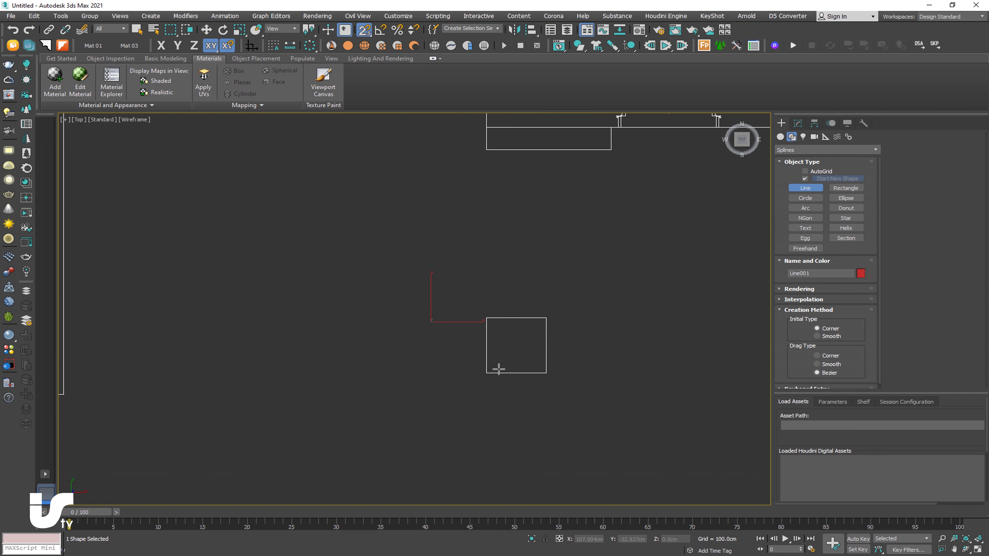
Draw a rectangle over the small square column in the middle of the plan.
left_click(844, 189)
left_click_drag(546, 318, 487, 373)
middle_click_drag(438, 370, 473, 335)
key("w")
scroll(472, 334, "down", 3)
middle_click_drag(426, 378, 490, 345)
scroll(490, 344, "down", 2)
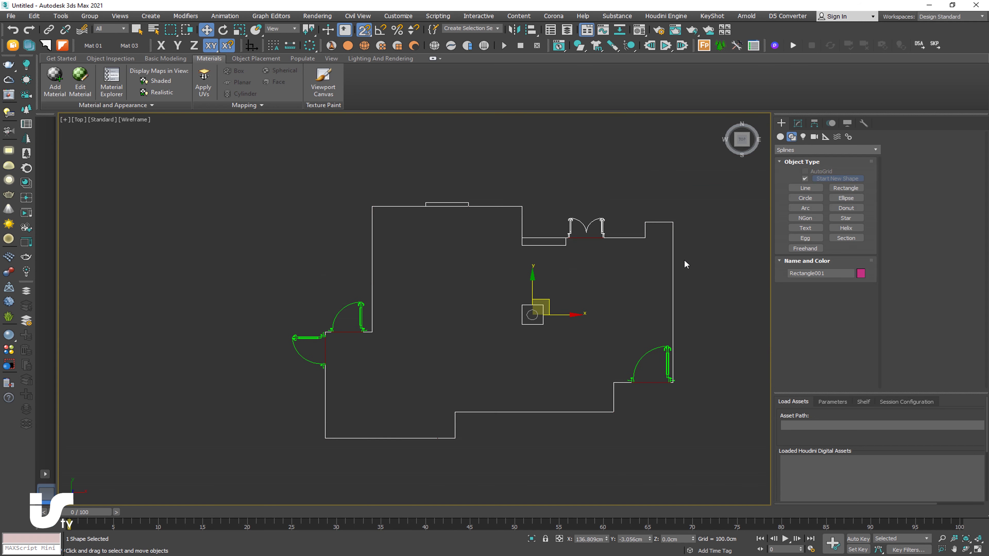
Convert the column rectangle into an editable spline and attach the traced shapes.
right_click(519, 316)
mouse_move(569, 412)
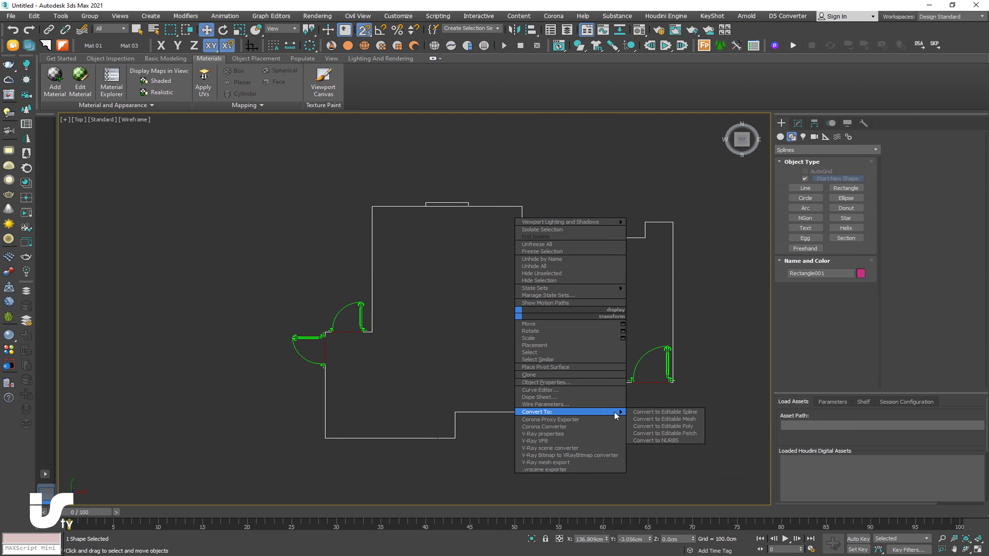
left_click(665, 412)
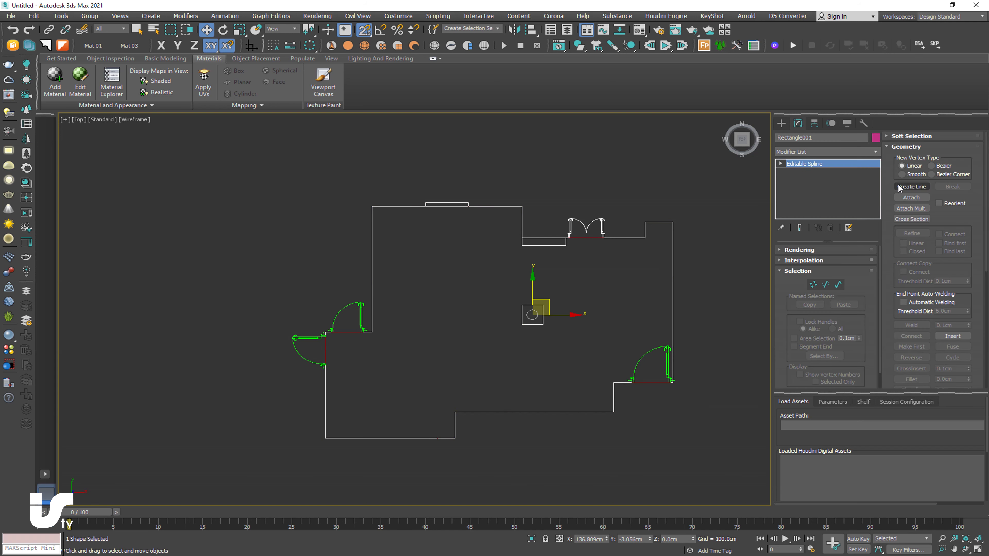
left_click(911, 198)
scroll(599, 249, "up", 5)
mouse_move(602, 290)
middle_mouse_down()
mouse_move(590, 276)
mouse_move(555, 295)
middle_mouse_up()
key("w")
scroll(588, 283, "down", 5)
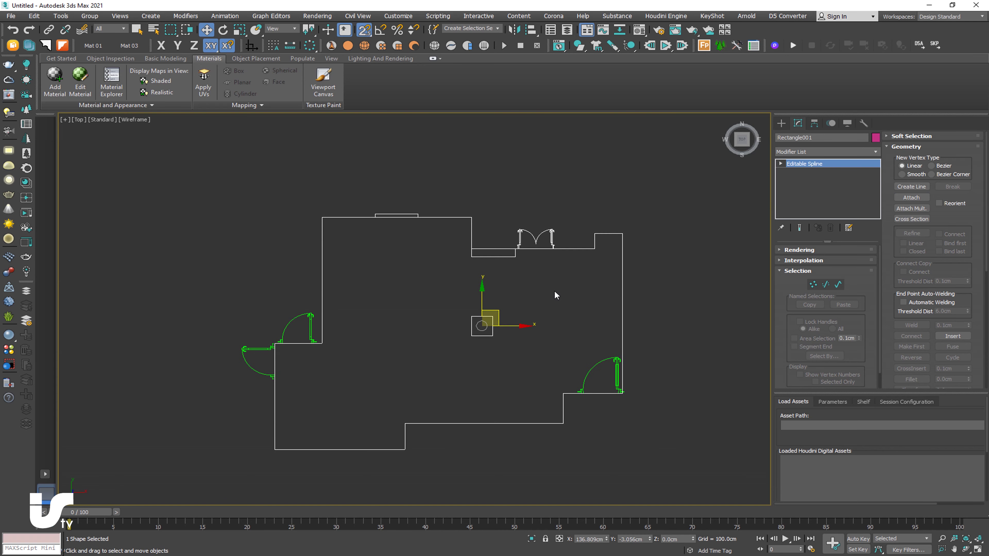
Delete the outline segment spanning the double door opening.
left_click(838, 285)
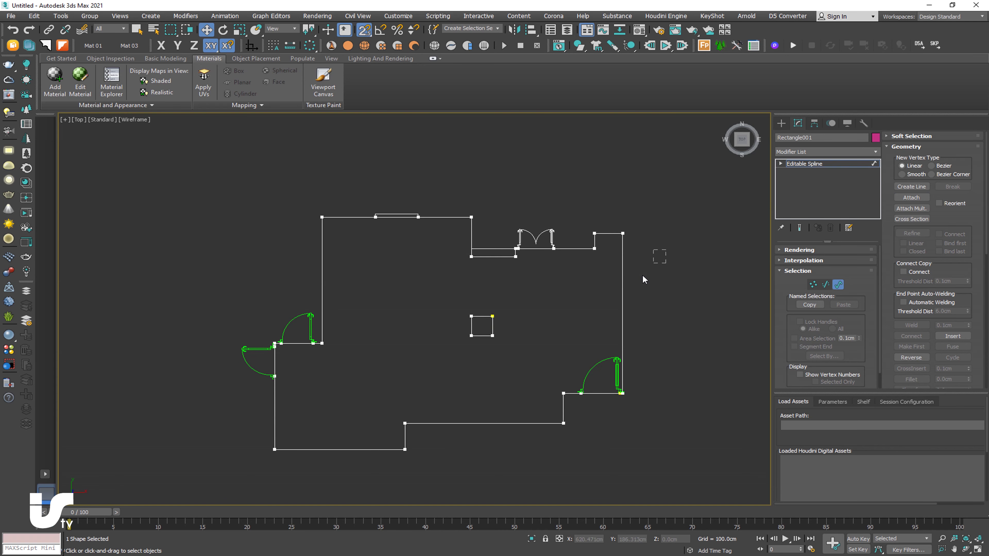
left_click(623, 298)
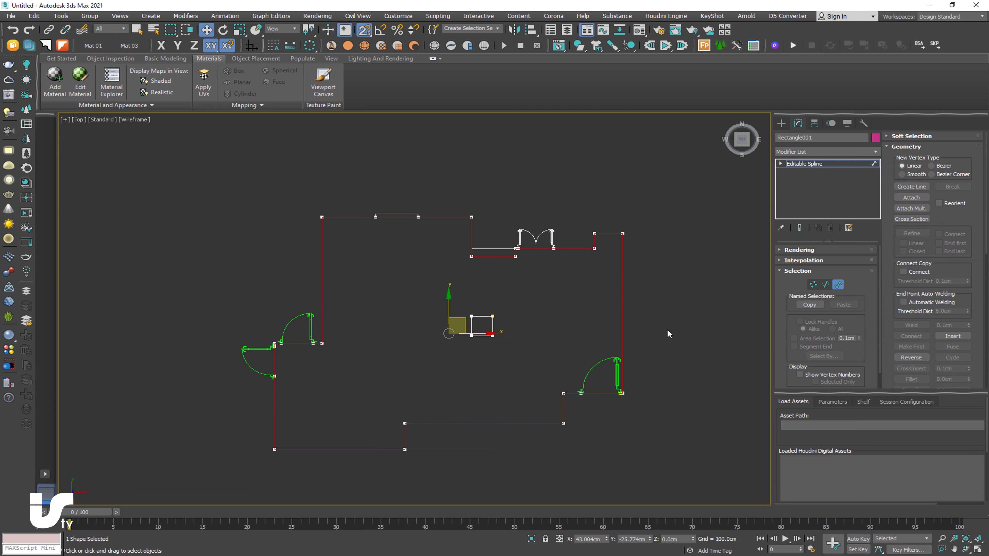
left_click(826, 285)
left_click(536, 248)
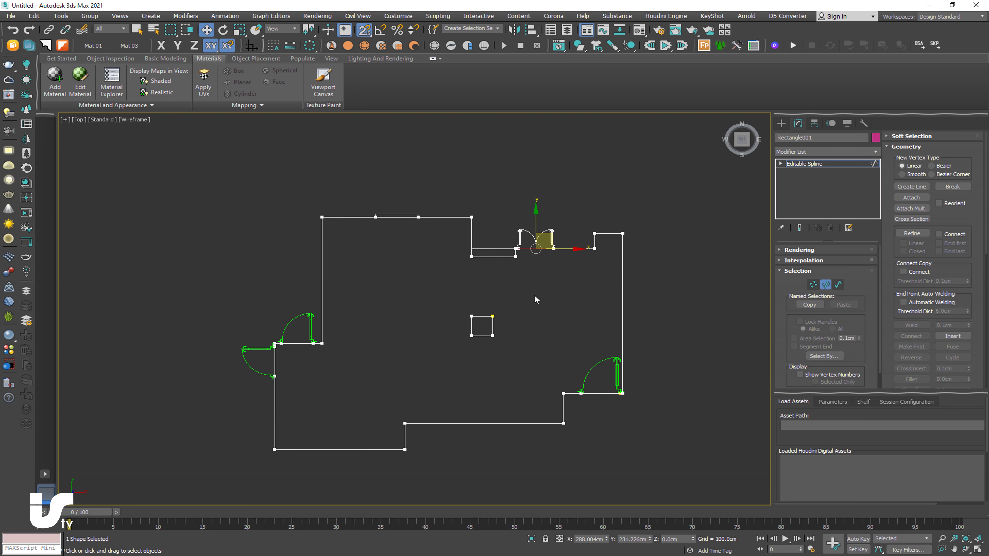
key("Delete")
middle_click_drag(400, 276, 491, 220)
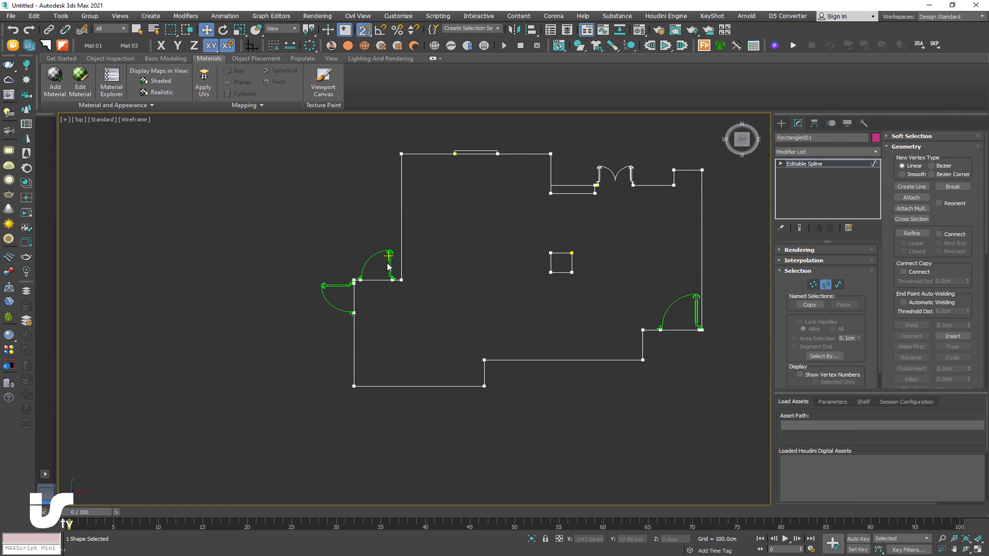
middle_click_drag(461, 307, 391, 282)
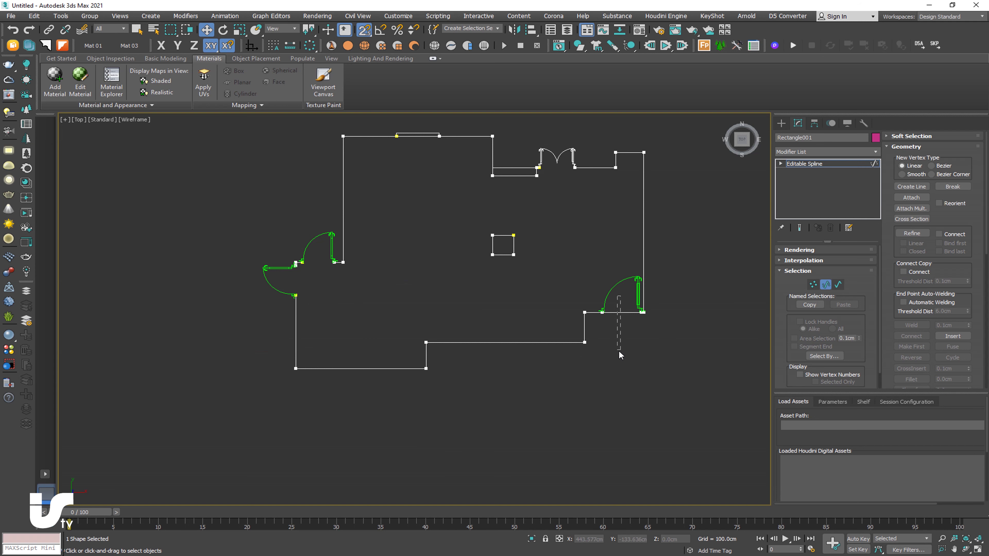
middle_click_drag(630, 357, 635, 404)
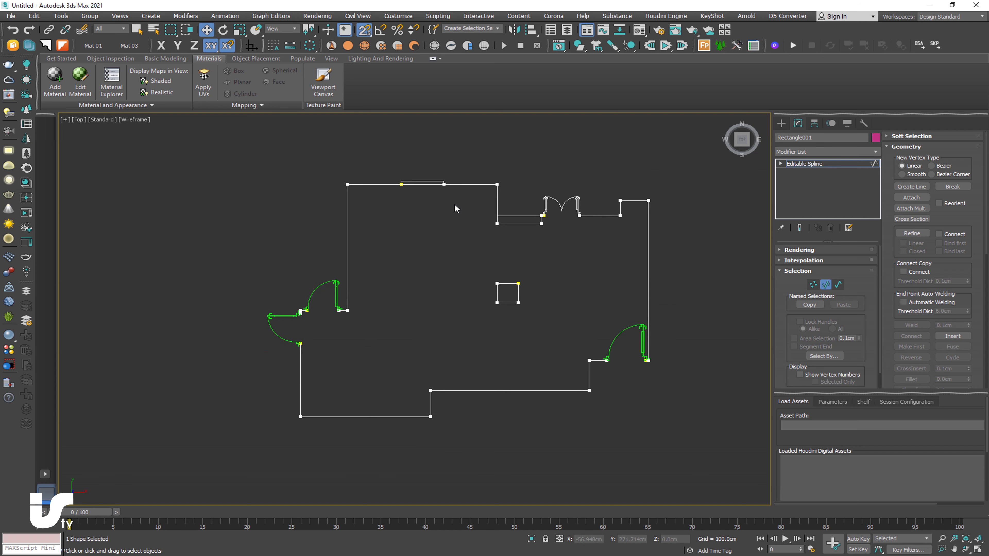
Select only the outer wall spline and apply a -10 Outline for wall thickness.
left_click(838, 284)
scroll(557, 319, "down", 2)
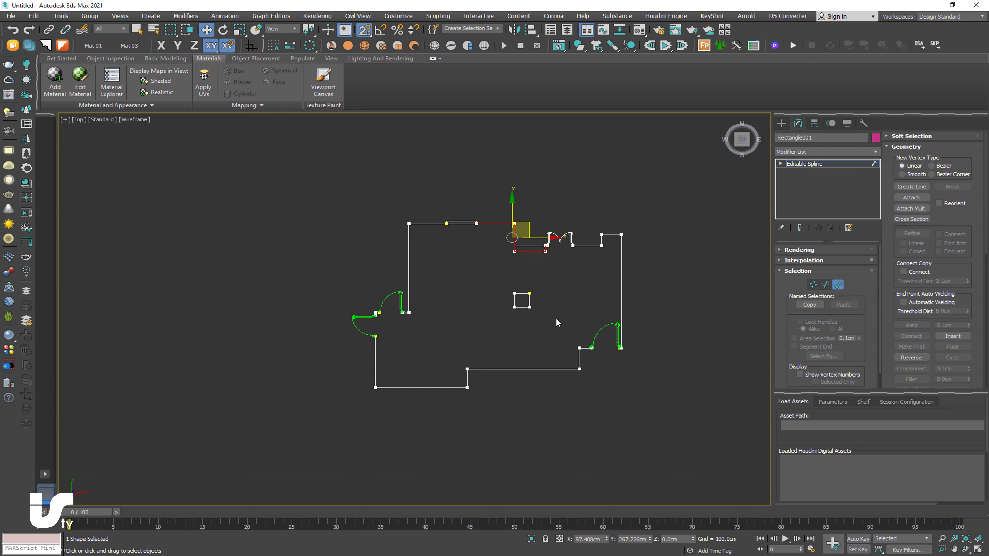
scroll(556, 318, "down", 3)
left_click_drag(347, 202, 347, 202)
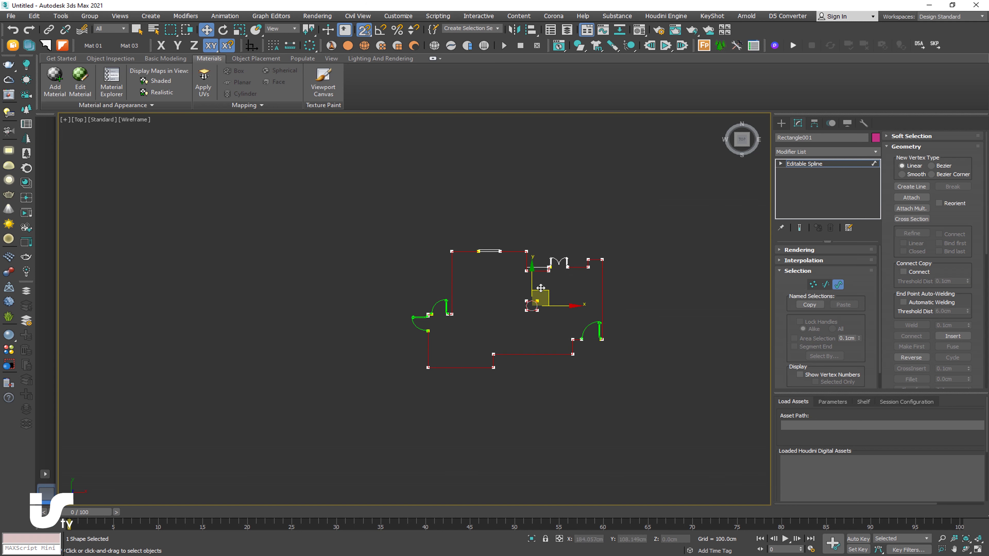
scroll(565, 288, "up", 5)
key("ctrl+z")
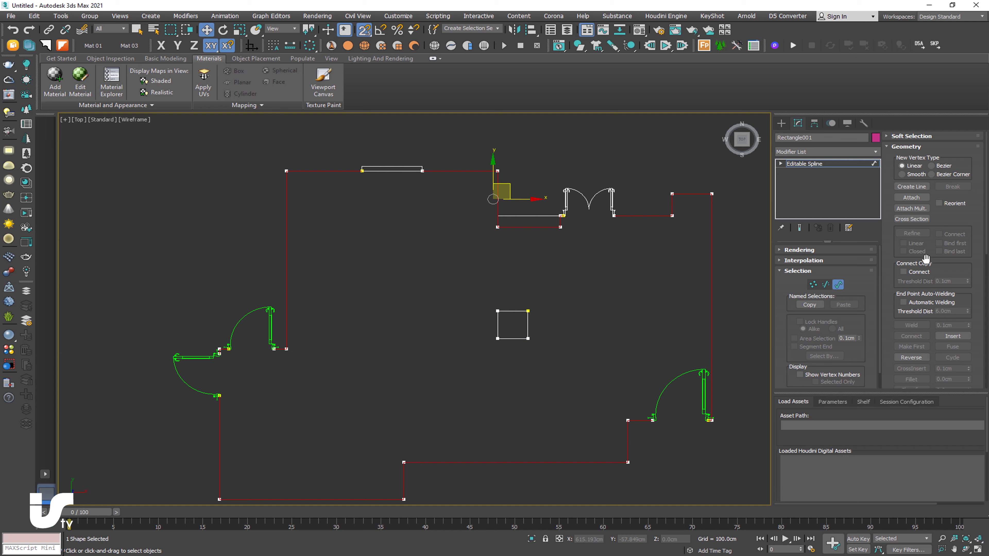
scroll(966, 270, "down", 5)
left_click(912, 272)
mouse_move(712, 264)
left_mouse_down()
mouse_move(727, 257)
mouse_move(692, 290)
mouse_move(705, 271)
left_mouse_up()
right_click(705, 271)
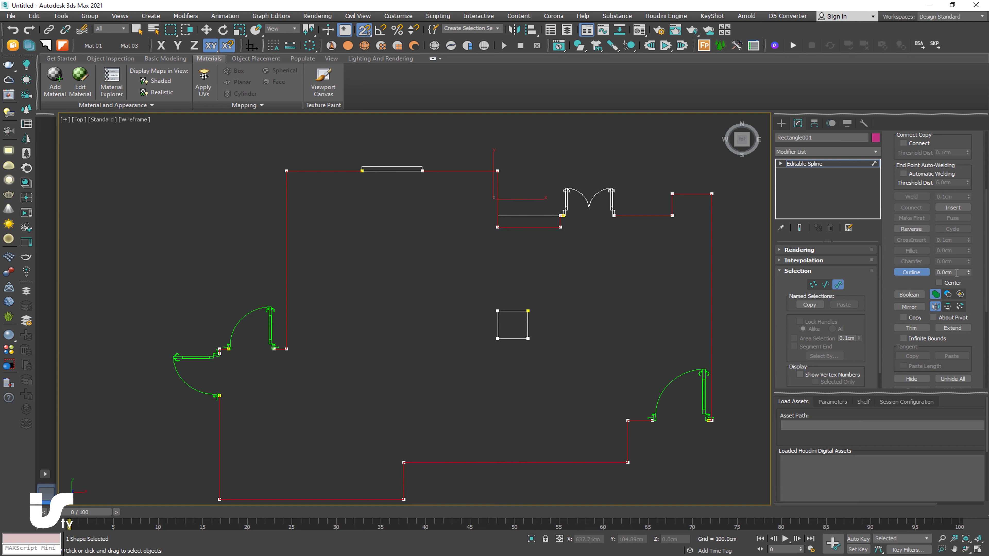
key("Return")
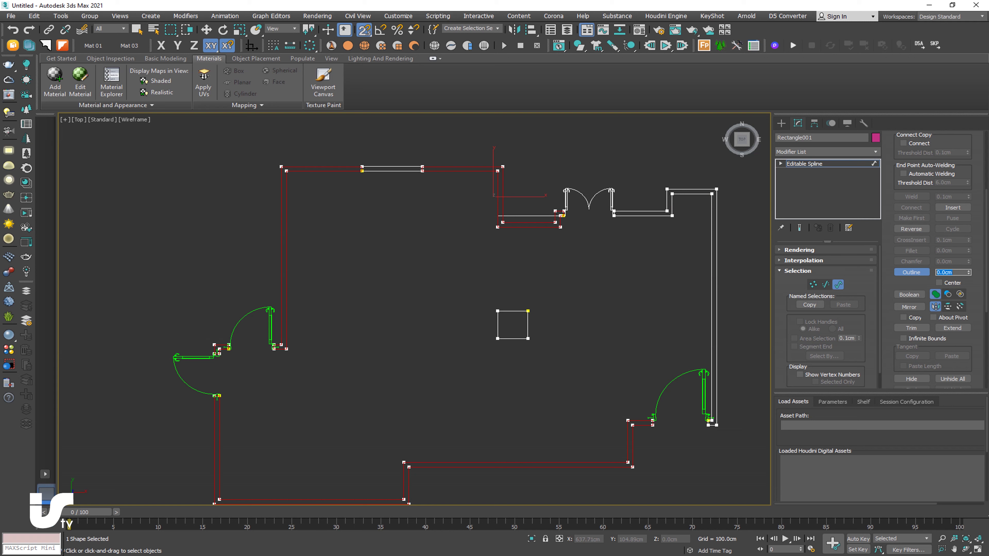
scroll(629, 311, "up", 2)
scroll(599, 256, "down", 4)
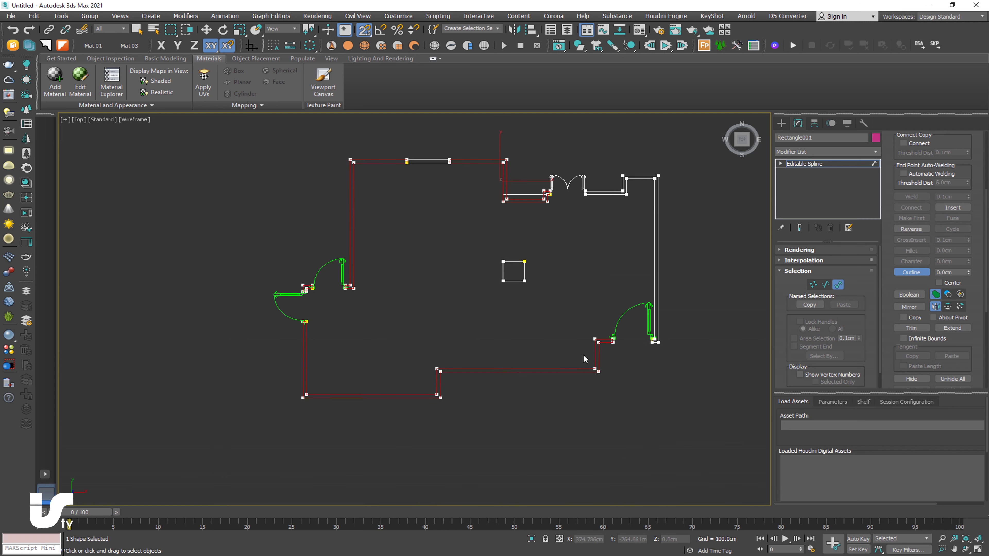
scroll(449, 322, "up", 3)
scroll(441, 316, "up", 2)
scroll(331, 331, "up", 3)
scroll(331, 335, "down", 2)
scroll(438, 358, "down", 1)
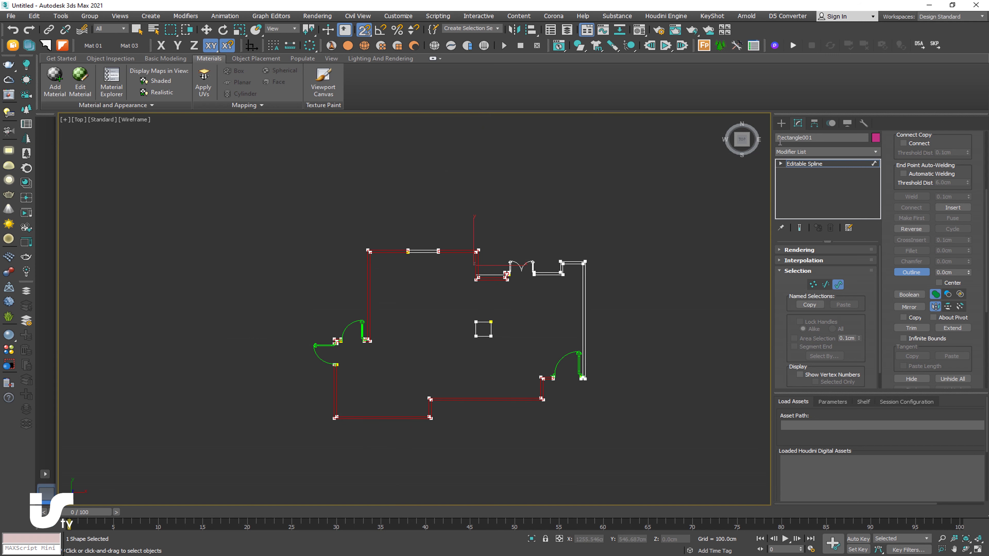
Extrude the double-line plan to 300 cm high walls in default shading.
left_click(781, 123)
left_click(165, 58)
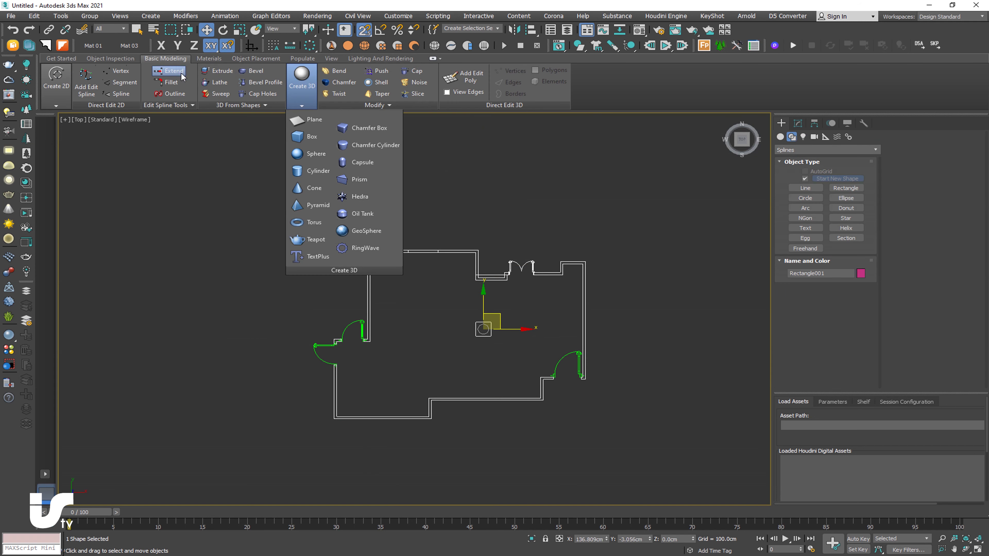
left_click(218, 71)
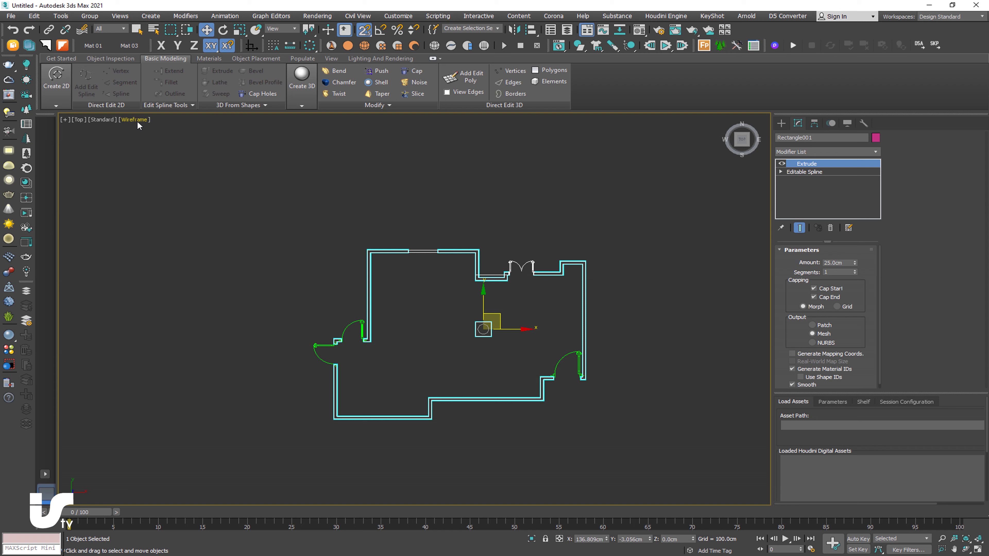
left_click(134, 121)
left_click(155, 126)
mouse_move(444, 317)
middle_mouse_down("alt")
mouse_move(503, 250)
mouse_move(501, 264)
middle_mouse_up("alt")
scroll(456, 337, "up", 5)
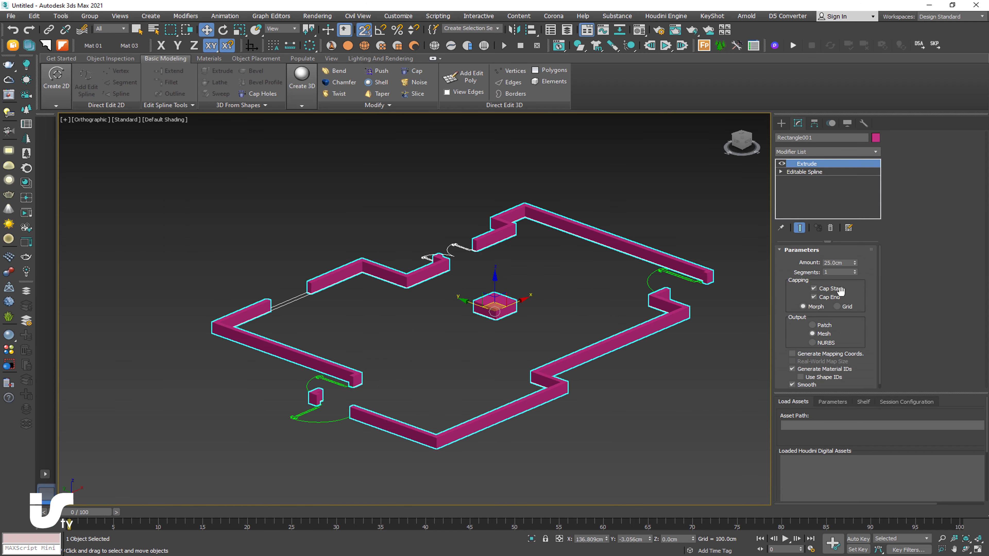
type("300")
key("Return")
Colour the walls grey and return to the top view.
middle_click_drag(584, 343, 663, 331, "alt")
left_click(875, 137)
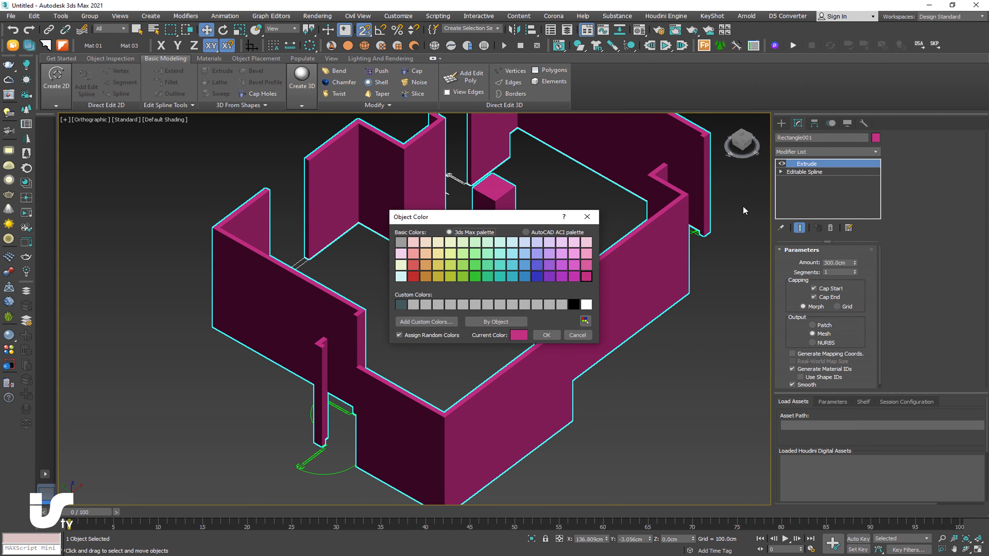
left_click(401, 243)
left_click(547, 335)
key("t")
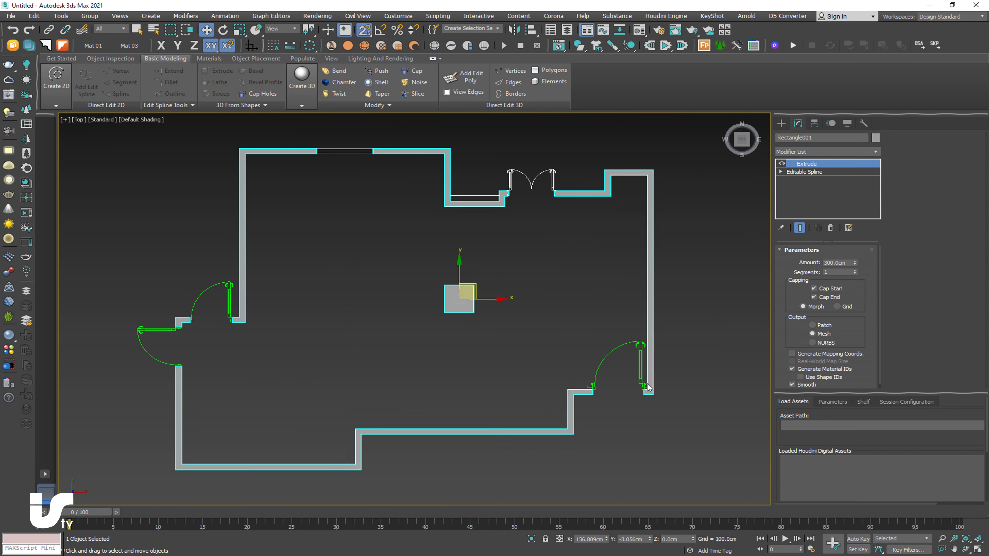
left_click(566, 341)
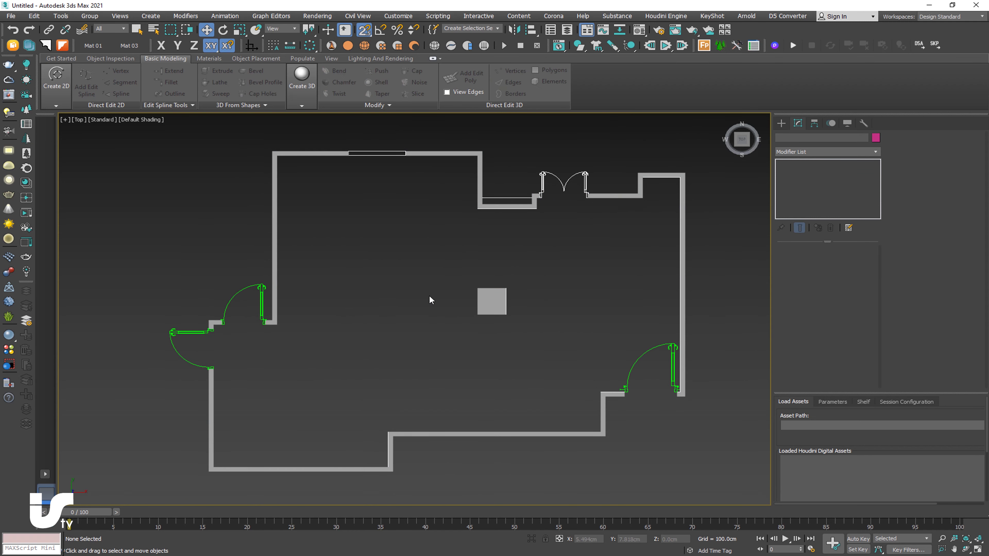
Move the wall corner vertex near the right door vertically into line.
middle_click_drag(430, 297, 522, 350)
scroll(482, 250, "up", 5)
scroll(536, 272, "up", 2)
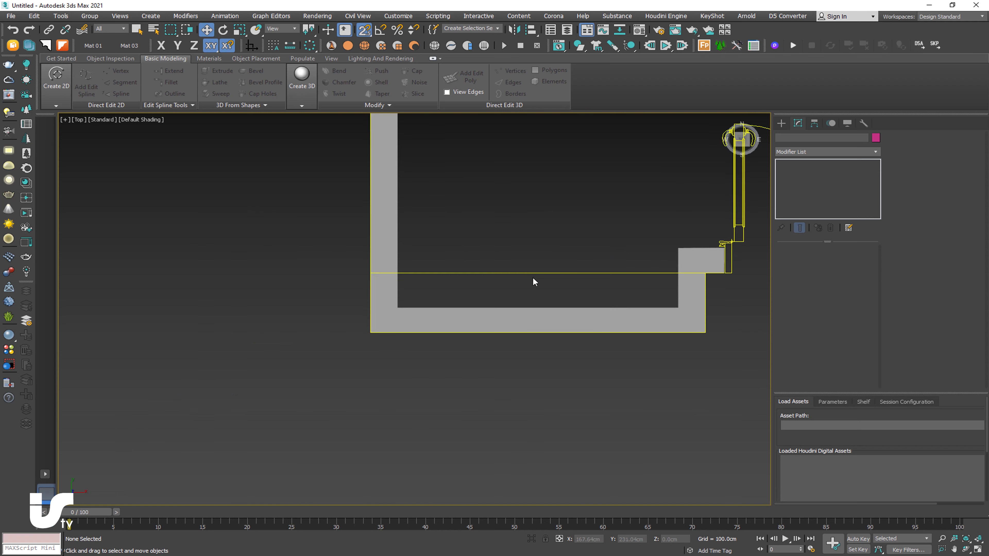
scroll(533, 278, "up", 3)
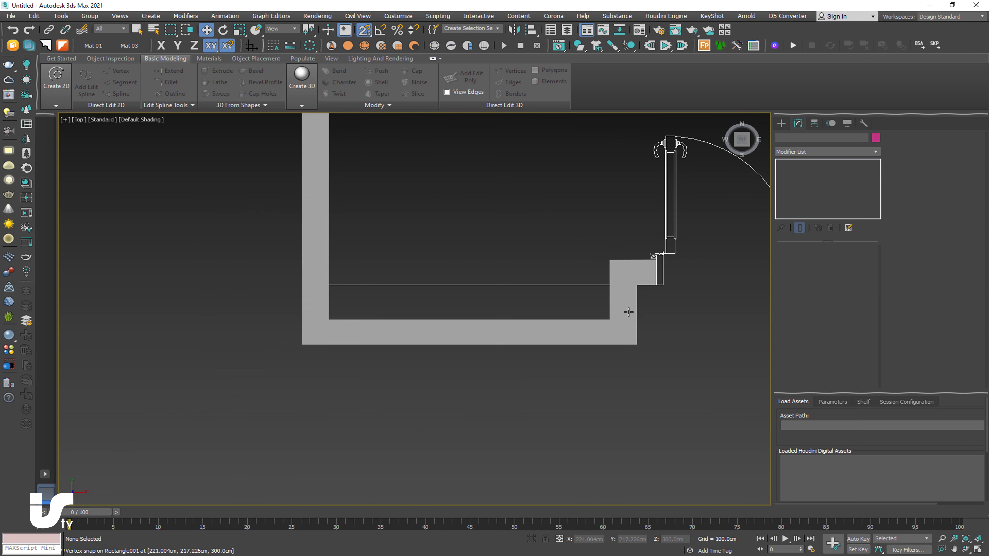
left_click(627, 312)
key("1")
left_click_drag(322, 312, 658, 347)
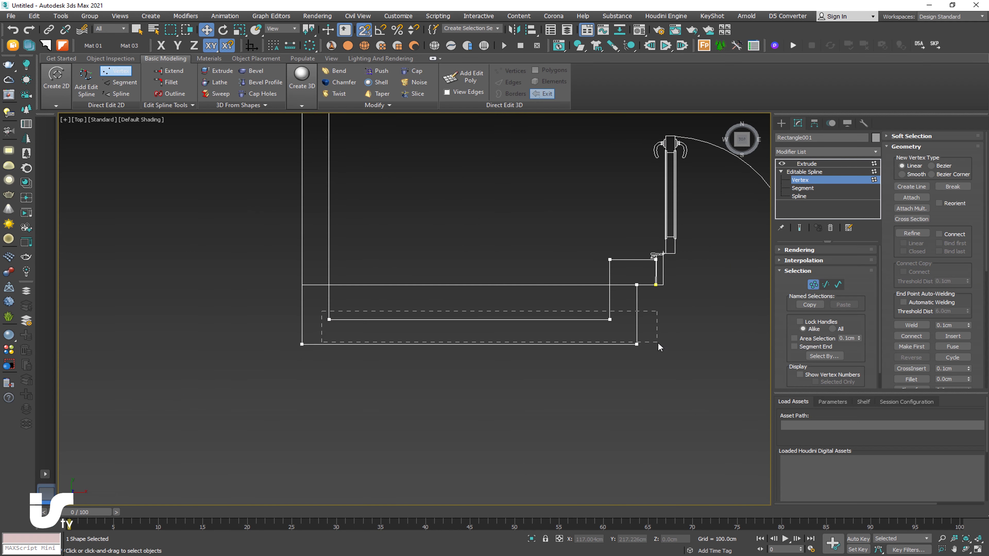
left_click_drag(330, 283, 635, 286)
scroll(531, 324, "down", 5)
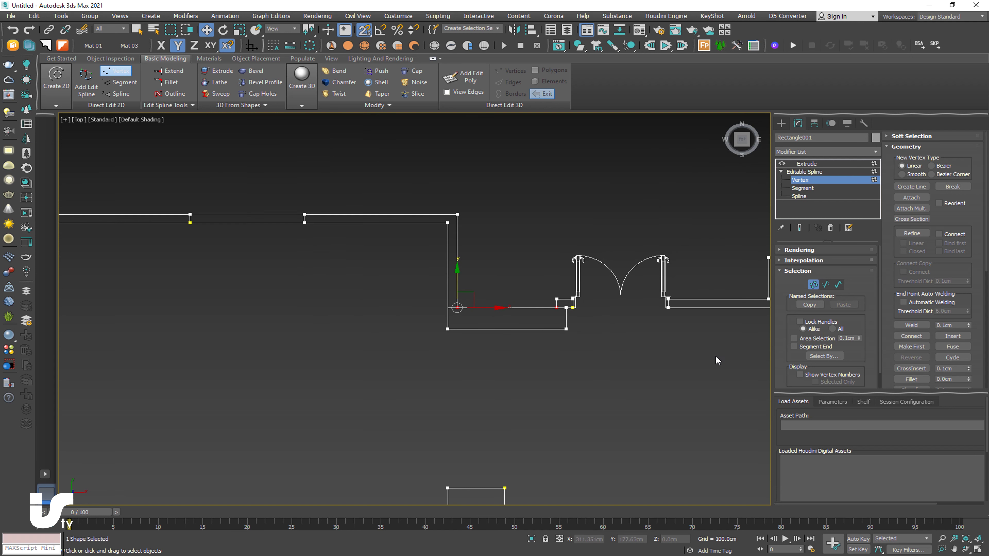
Return to the Extrude level and review the whole extruded plan.
left_click(812, 166)
mouse_move(316, 338)
middle_mouse_down()
mouse_move(490, 290)
mouse_move(467, 269)
middle_mouse_up()
scroll(469, 281, "down", 4)
right_click(443, 297)
left_click(433, 299)
scroll(435, 300, "up", 4)
scroll(512, 273, "up", 3)
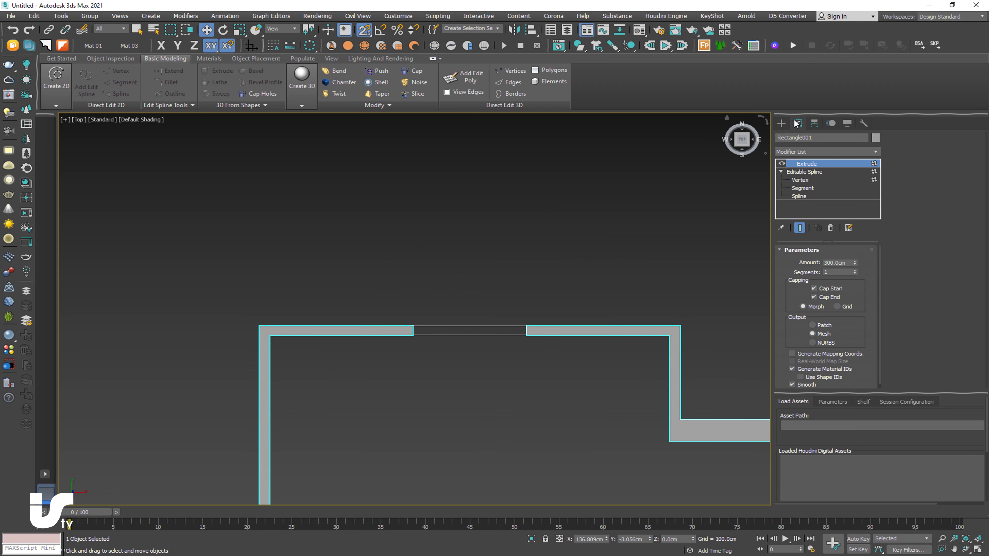
left_click(782, 123)
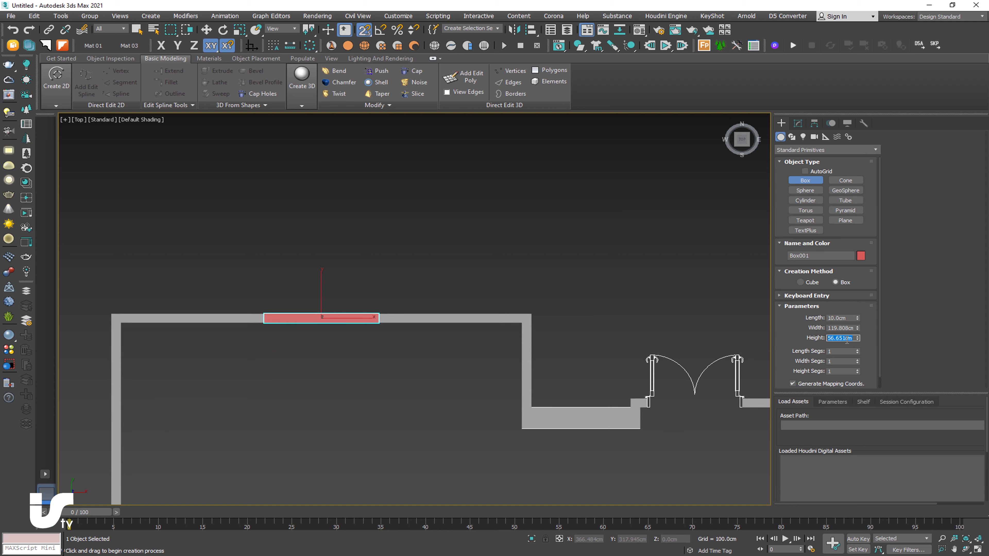
Give the new box a 100 cm height and check it in 3D.
type("100")
key("Return")
middle_click_drag(429, 319, 445, 311, "alt")
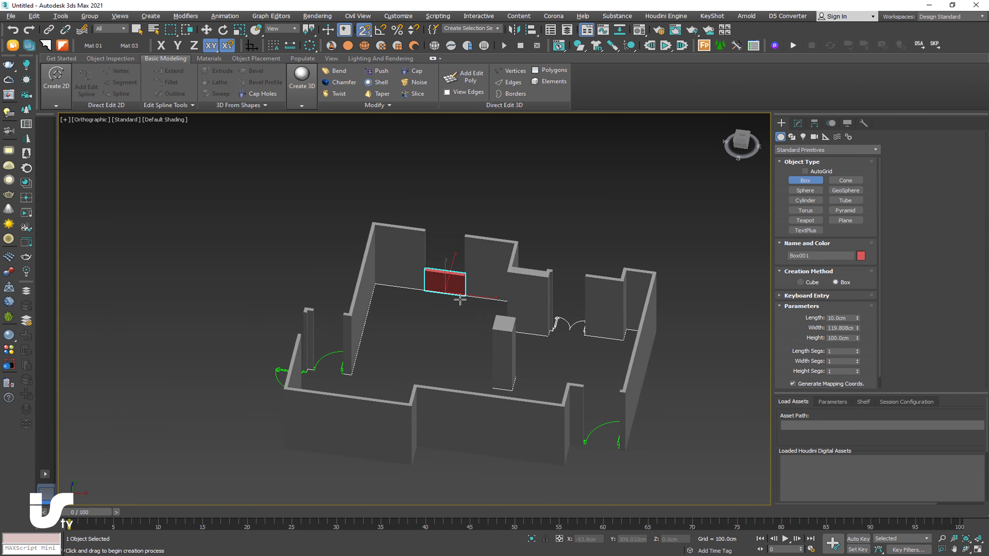
key("t")
Switch to full 3D snapping and draw a box across the top window opening.
left_click(368, 34)
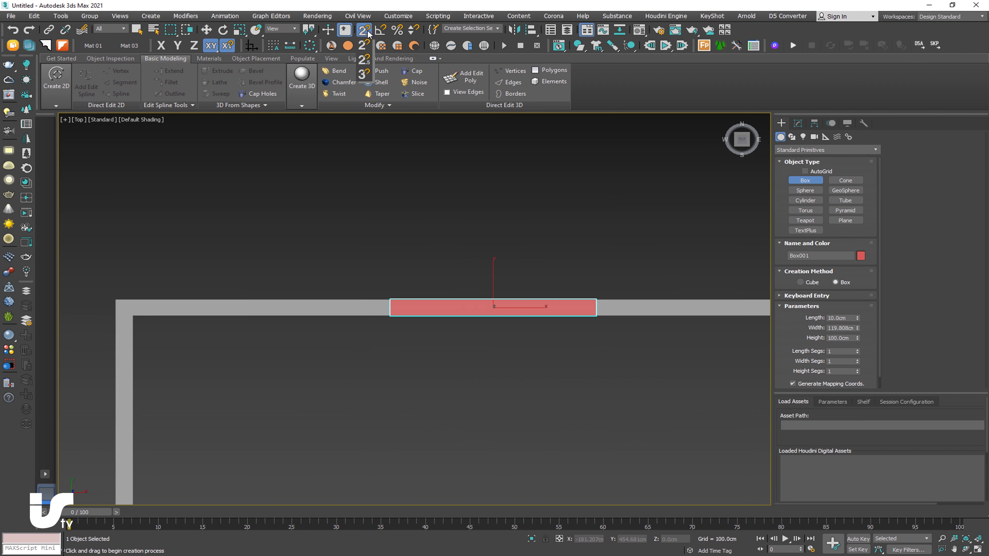
left_click(366, 71)
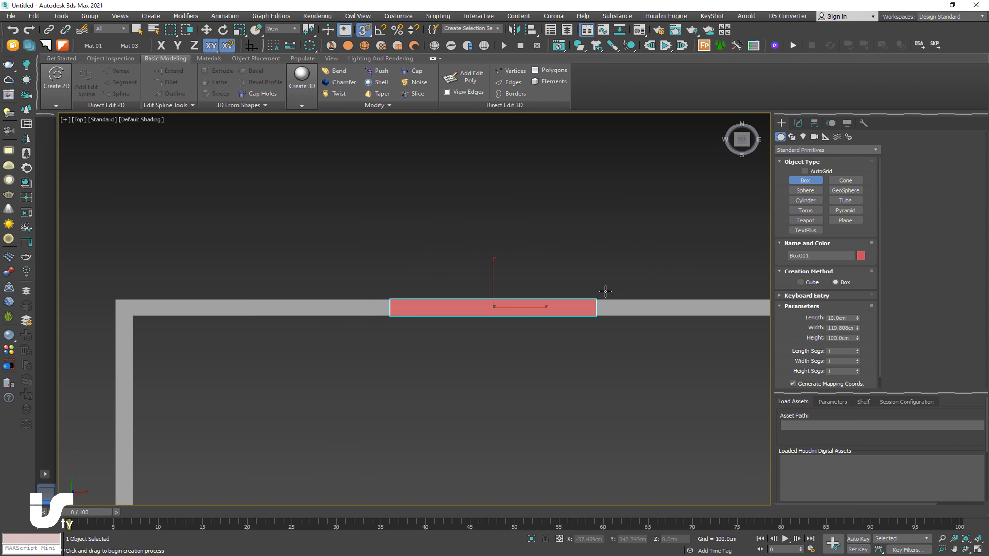
mouse_move(390, 300)
left_mouse_down()
mouse_move(601, 324)
mouse_move(592, 339)
left_mouse_up()
left_click(592, 338)
scroll(588, 338, "down", 3)
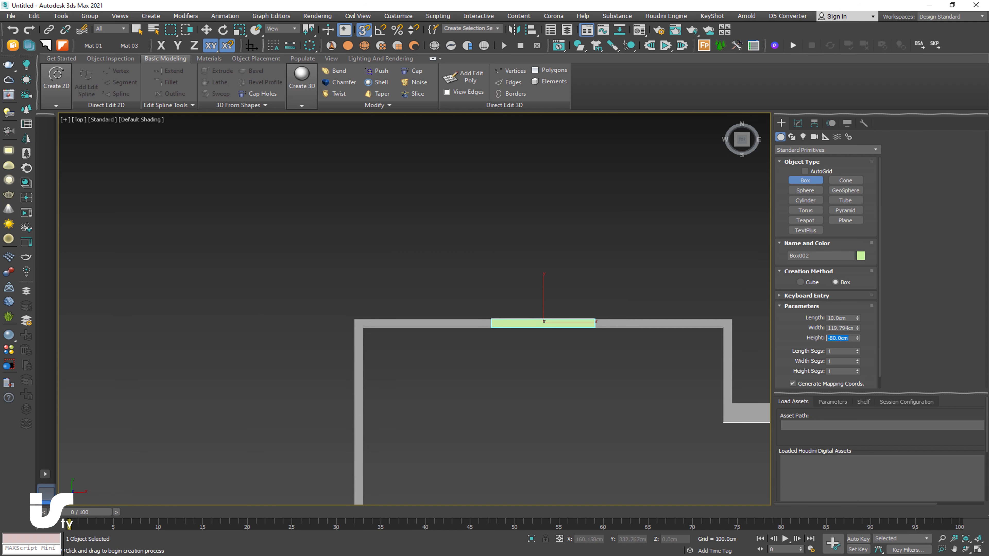
scroll(647, 402, "down", 3)
middle_click_drag(600, 420, 592, 383, "alt")
scroll(593, 384, "up", 3)
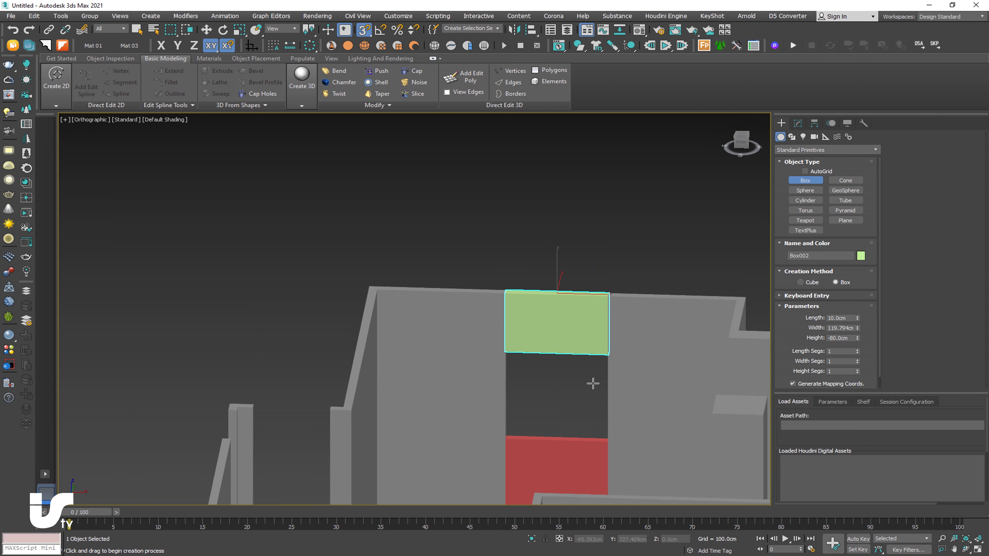
key("t")
scroll(685, 351, "down", 3)
scroll(642, 332, "down", 3)
scroll(620, 271, "up", 3)
scroll(608, 288, "up", 3)
scroll(681, 286, "up", 2)
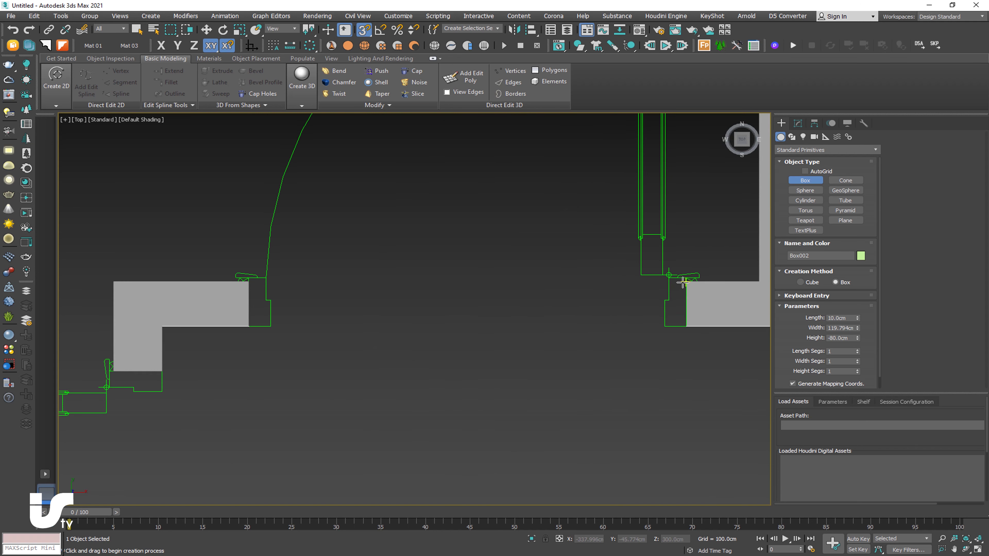
Draw boxes spanning the door opening, including a thin one across it.
left_click_drag(251, 281, 687, 327)
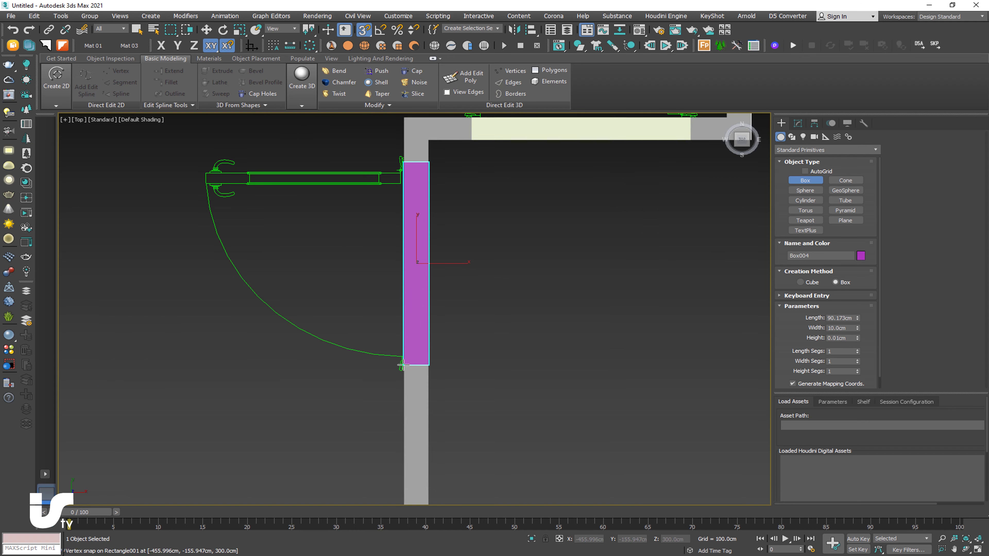
scroll(567, 327, "up", 2)
left_click(806, 180)
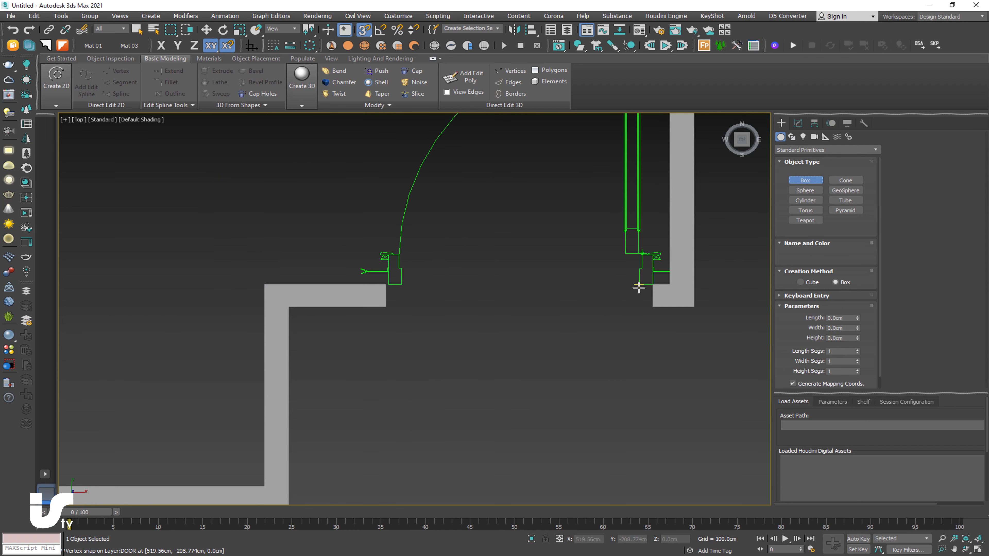
left_click_drag(654, 284, 385, 307)
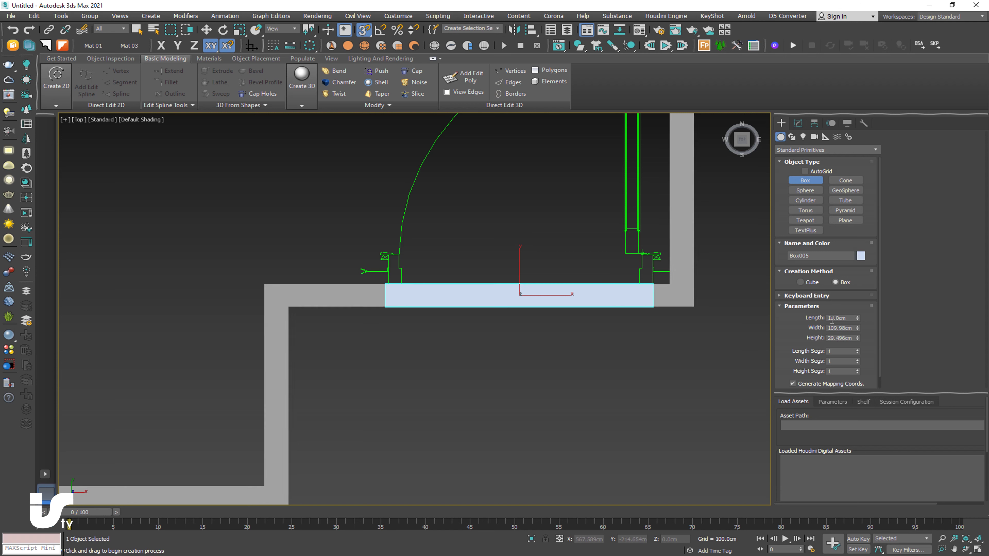
right_click(476, 276)
mouse_move(476, 276)
middle_mouse_down("alt")
mouse_move(514, 315)
mouse_move(616, 336)
mouse_move(581, 318)
mouse_move(589, 338)
middle_mouse_up("alt")
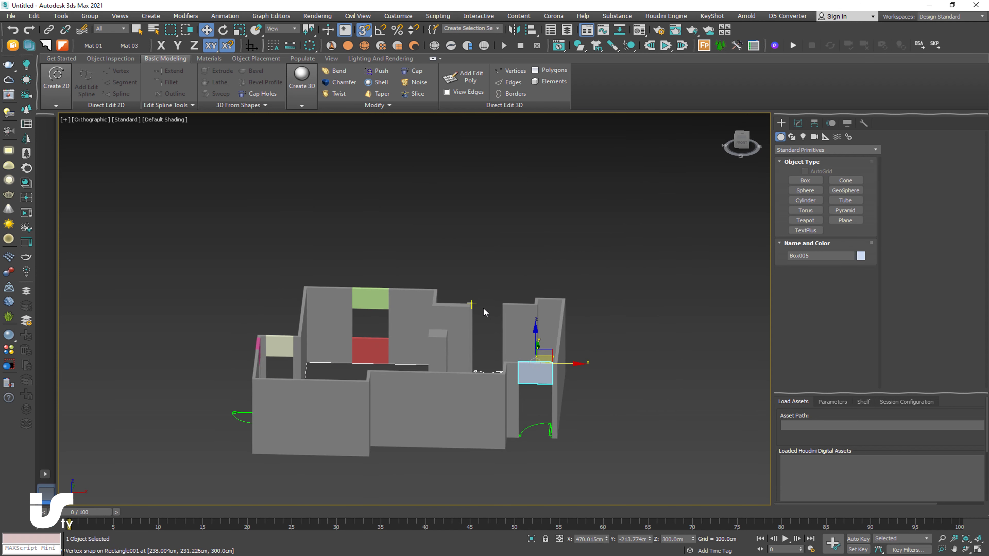
key("t")
scroll(518, 338, "down", 5)
scroll(531, 318, "down", 3)
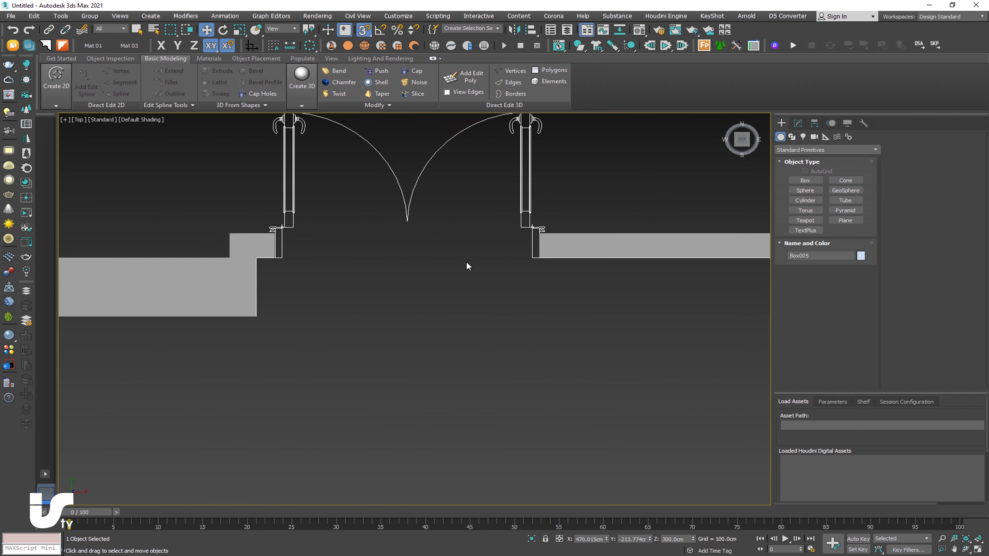
Set the double-door opening box to -80 cm height and select the red box.
middle_click_drag(465, 267, 508, 390)
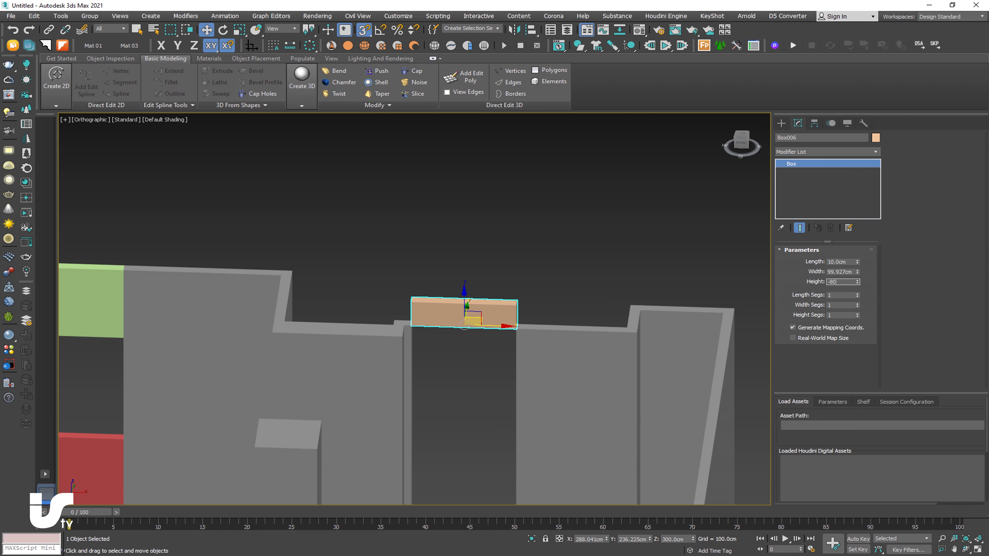
key("Return")
mouse_move(388, 290)
middle_mouse_down("alt")
mouse_move(419, 380)
mouse_move(404, 353)
middle_mouse_up("alt")
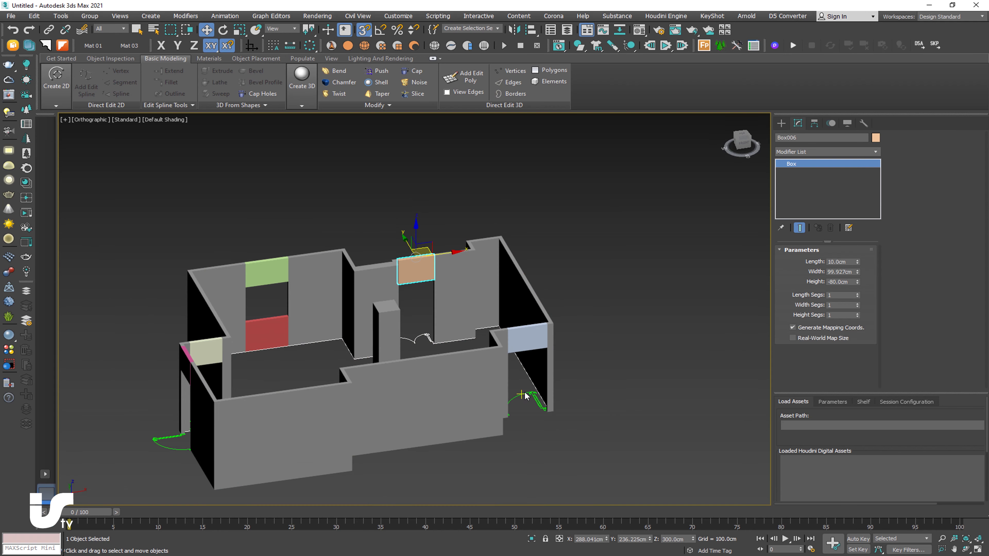
scroll(404, 353, "up", 5)
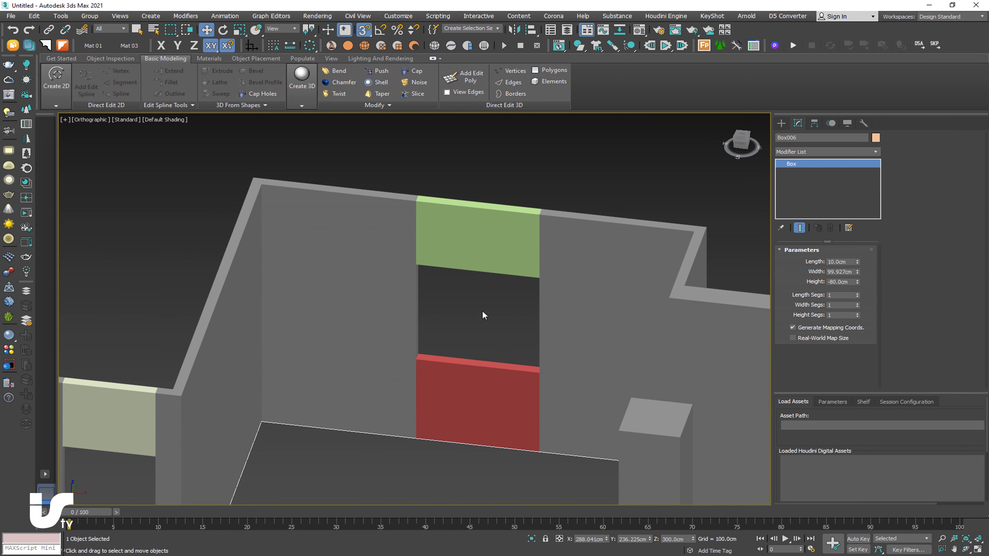
left_click(469, 398)
scroll(524, 325, "down", 2)
scroll(524, 326, "down", 2)
scroll(461, 397, "down", 2)
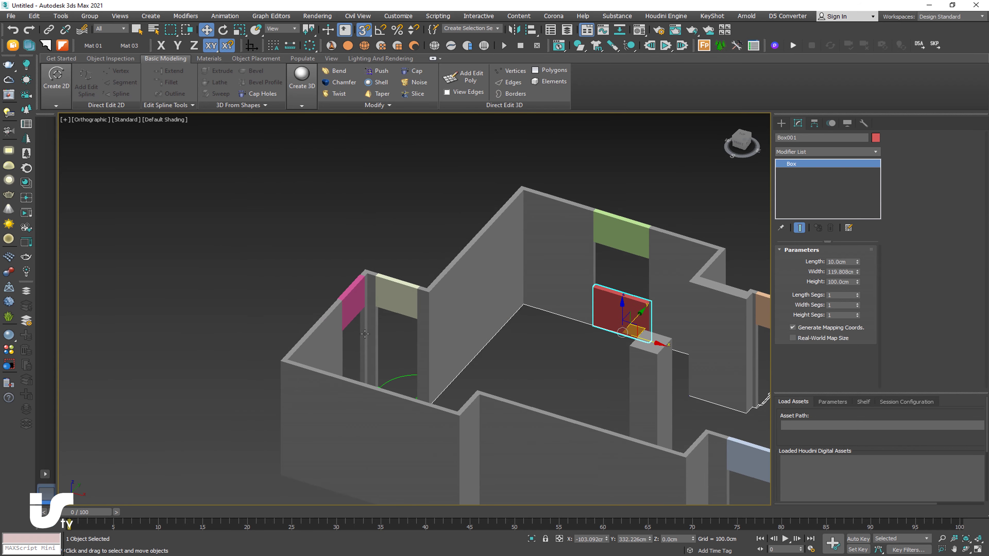
scroll(435, 341, "down", 2)
Select all the wall pieces in front view and set their object colour to grey.
key("f")
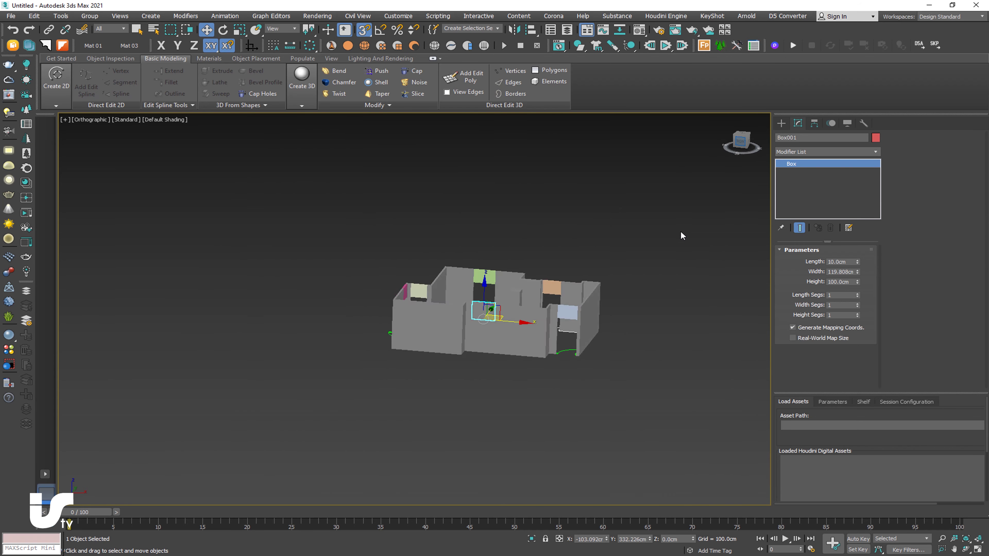
left_click(662, 256)
left_click_drag(365, 314, 316, 298)
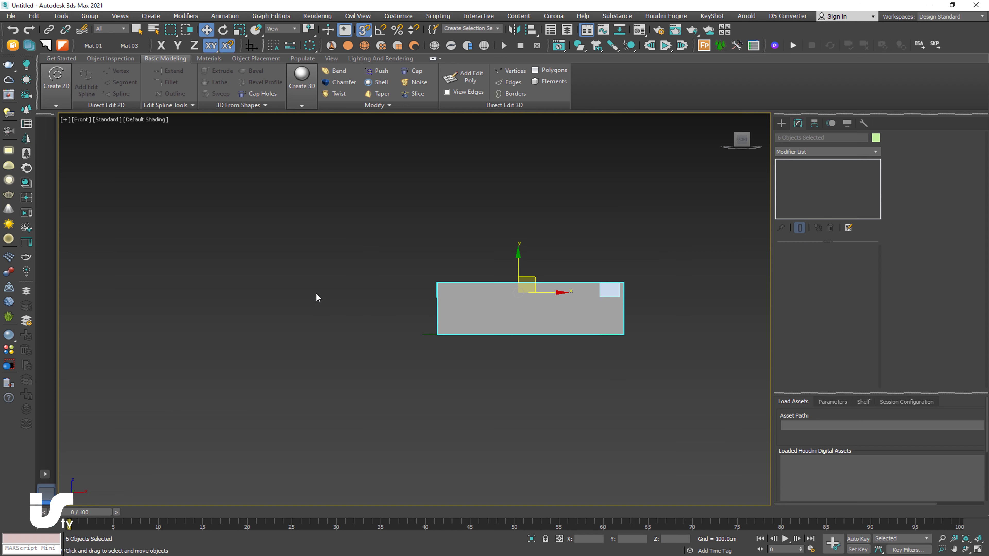
left_click(875, 138)
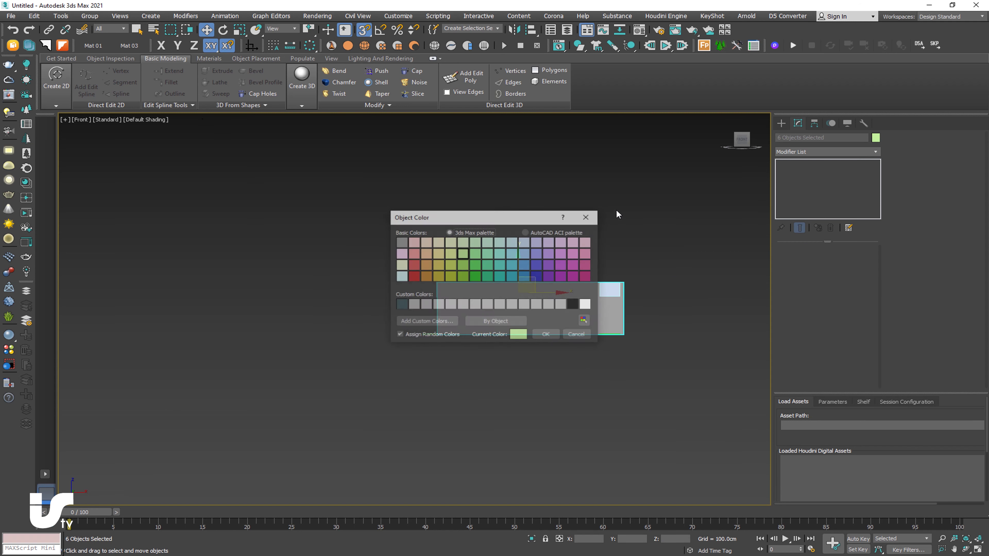
double_click(402, 243)
Add the red panel to the selection and group everything as Group001.
middle_click_drag(602, 387, 579, 400, "alt")
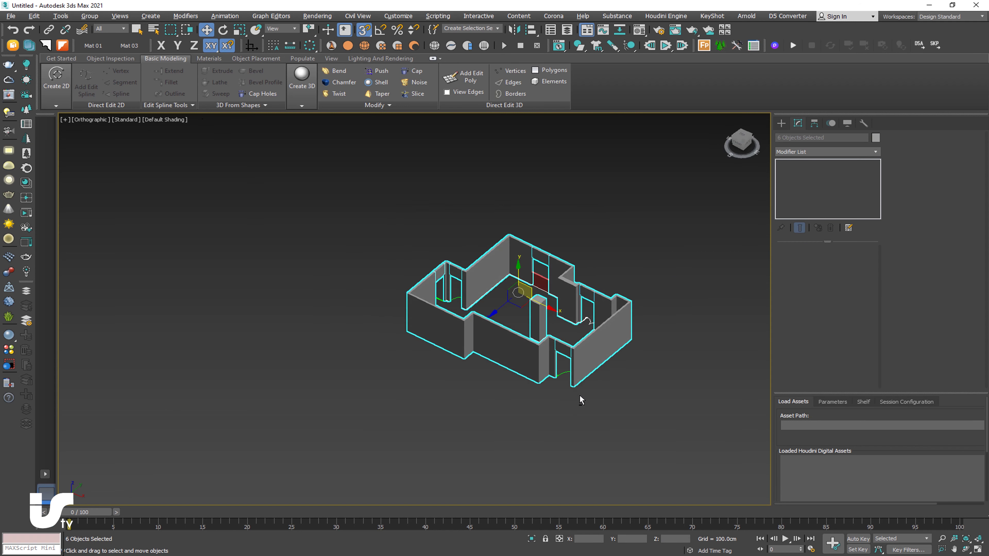
scroll(507, 273, "up", 5)
left_click(543, 286, "ctrl")
scroll(477, 330, "down", 5)
middle_click_drag(477, 330, 468, 333, "alt")
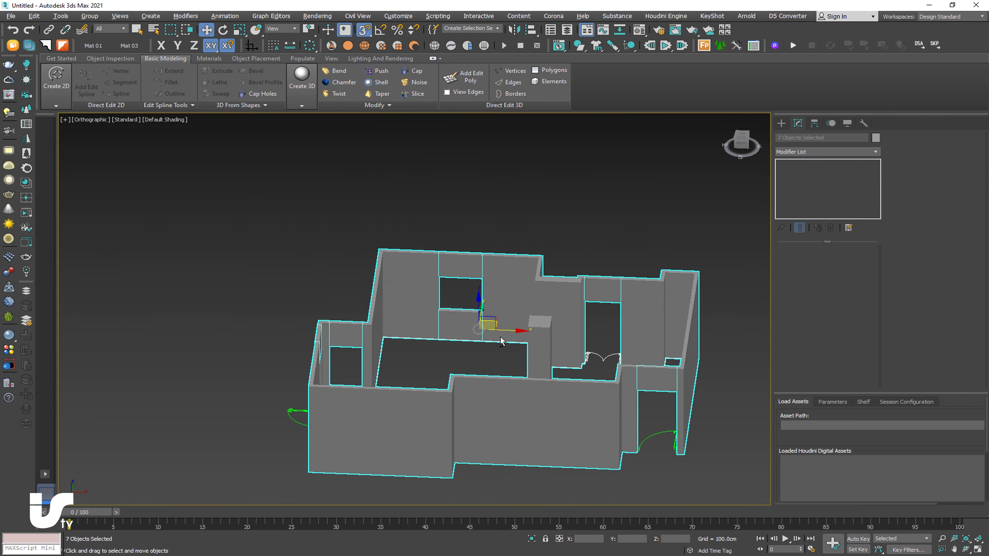
left_click(91, 16)
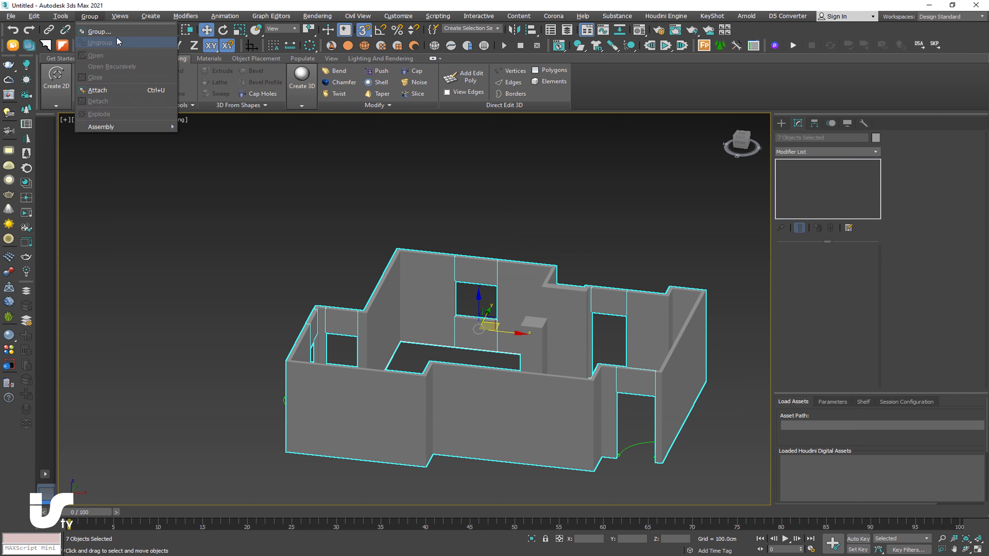
left_click(100, 31)
left_click(502, 298)
middle_click_drag(570, 239, 509, 263, "alt")
key("t")
left_click(556, 305)
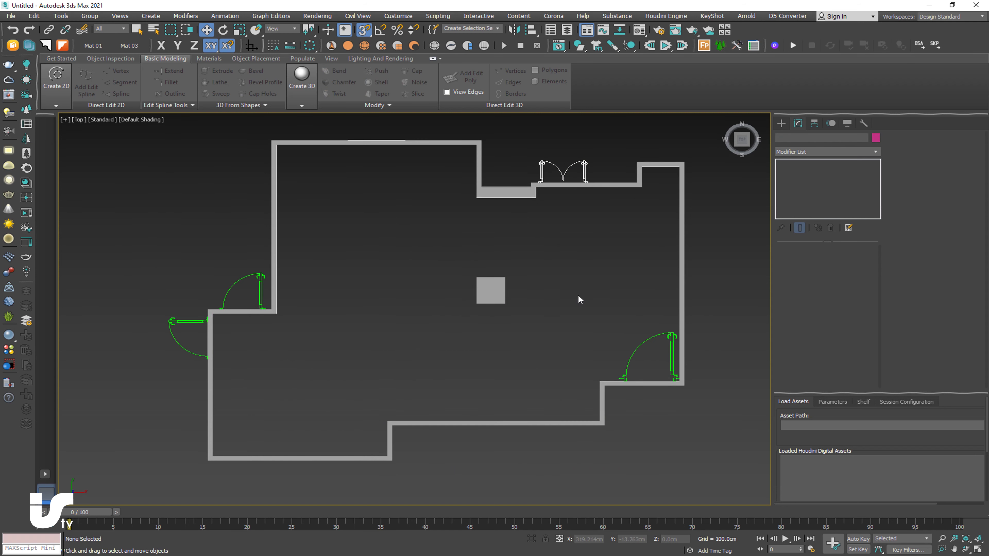
middle_click_drag(578, 296, 605, 287)
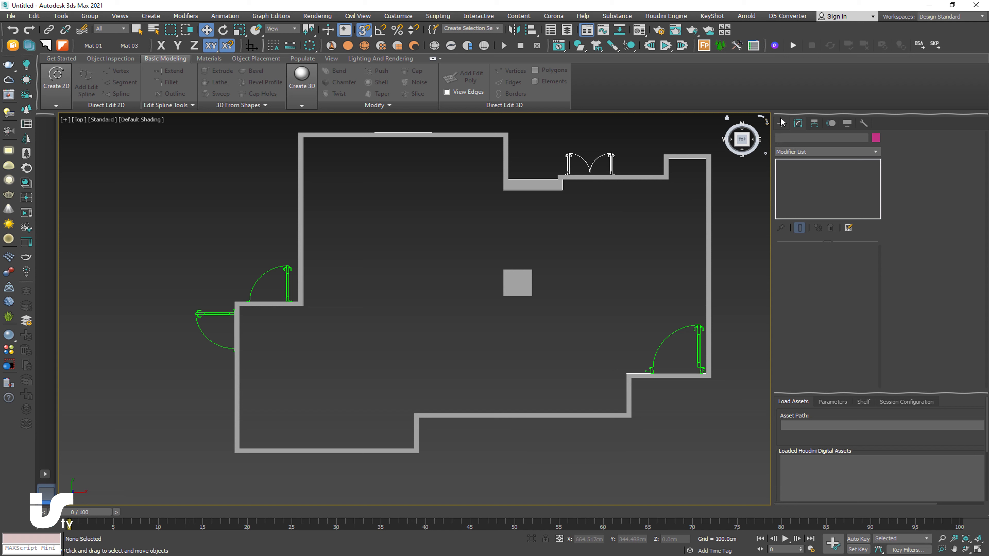
Start a Line spline with 2.5D snapping and place points on the first inner wall corners.
left_click(782, 123)
left_click(792, 137)
left_click(806, 188)
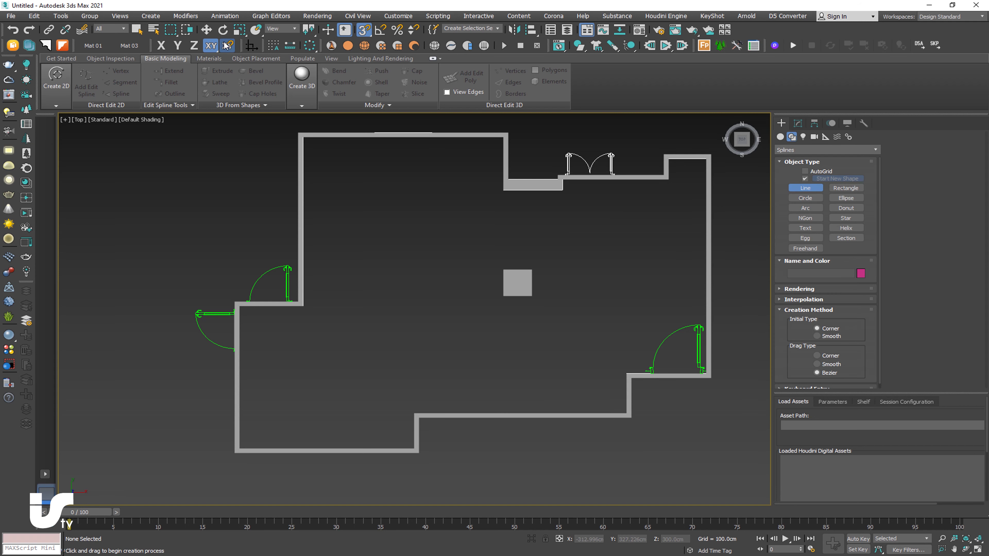
left_click_drag(364, 30, 364, 46)
left_click(304, 137)
left_click(502, 137)
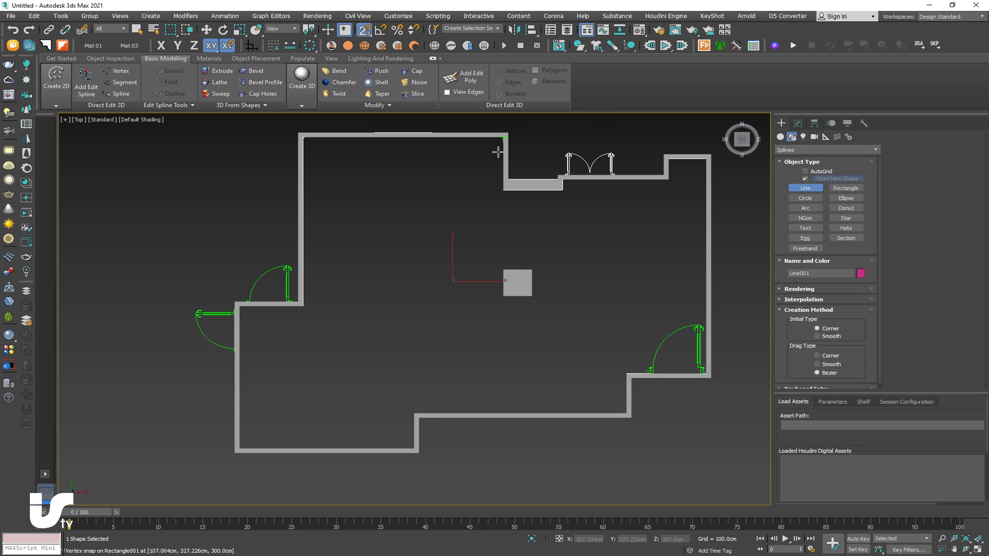
left_click(496, 194)
Add outline points around the wall notch and continue along the top wall.
scroll(561, 198, "up", 3)
left_click(569, 178)
left_click(568, 157)
scroll(490, 237, "up", 2)
scroll(490, 236, "down", 2)
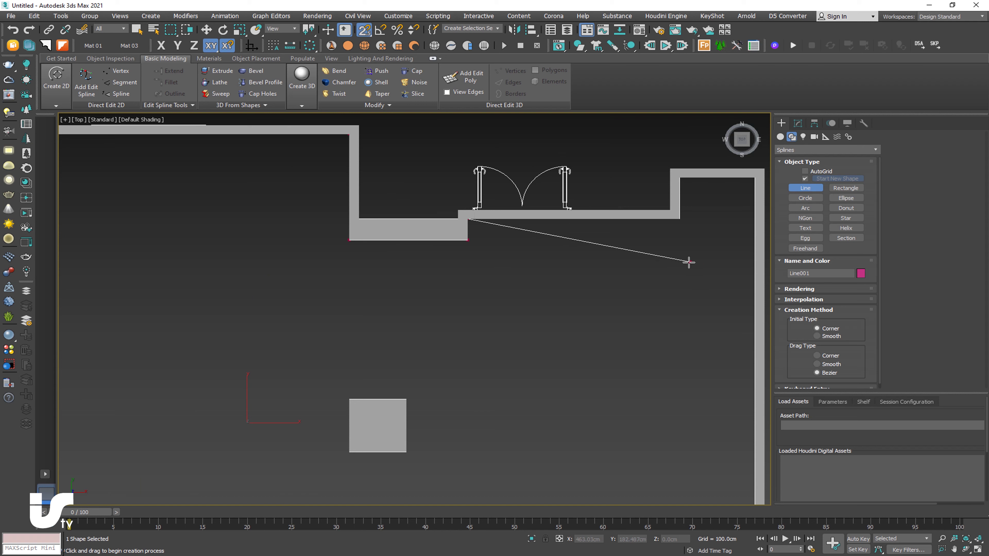
scroll(541, 243, "up", 3)
middle_click_drag(309, 214, 376, 279)
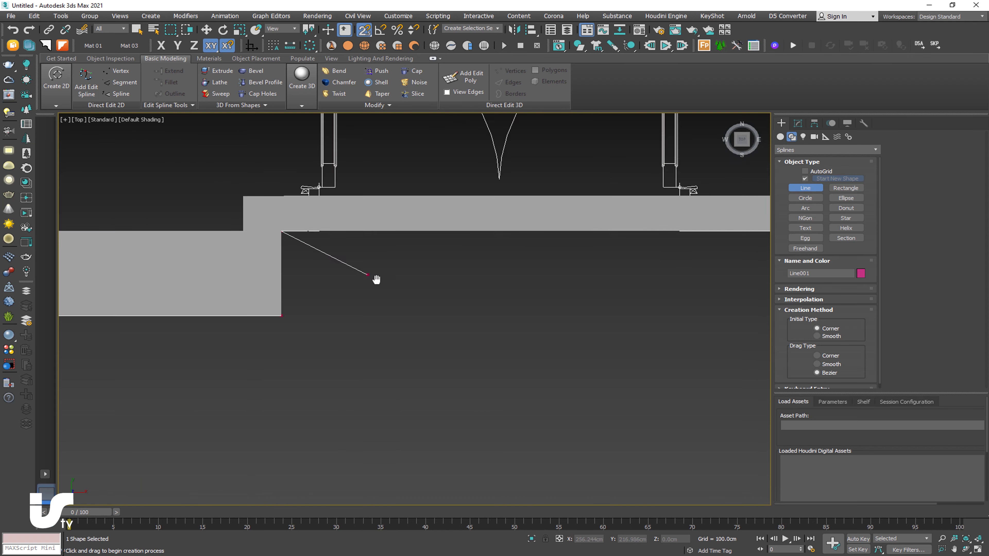
scroll(376, 280, "up", 5)
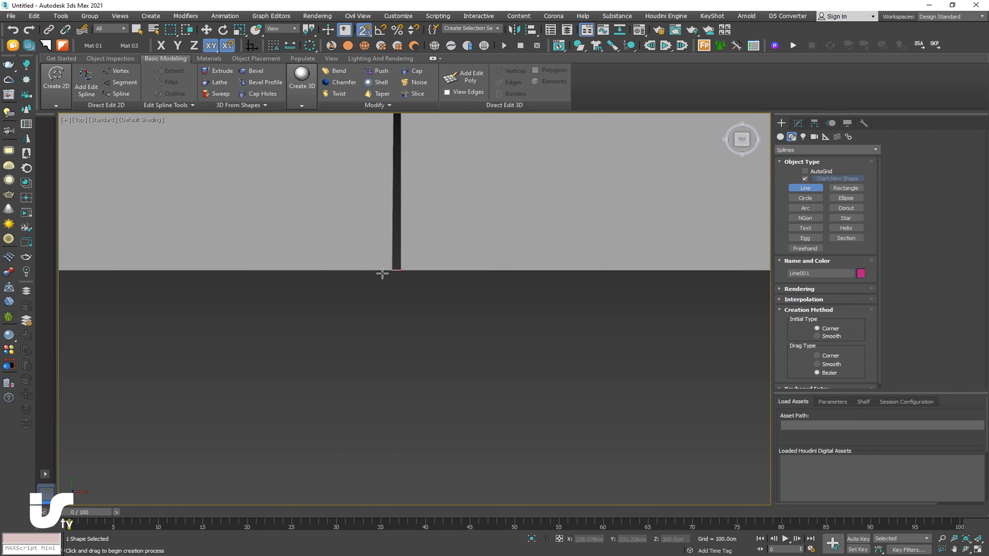
scroll(408, 320, "down", 2)
scroll(484, 349, "down", 3)
Follow the lower walls and add the outline point at the stepped wall corner.
middle_click_drag(607, 325, 483, 358)
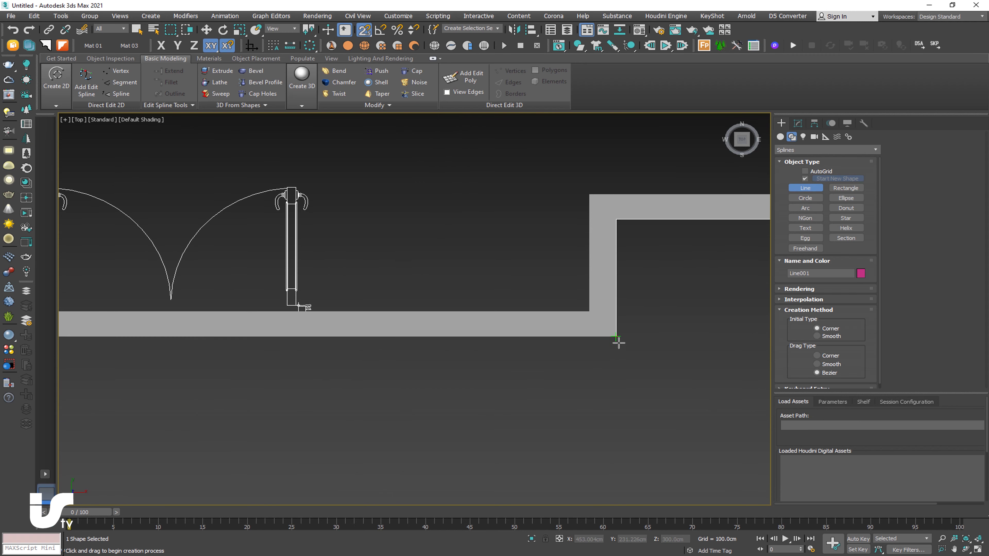
middle_click_drag(667, 280, 476, 254)
scroll(472, 253, "down", 2)
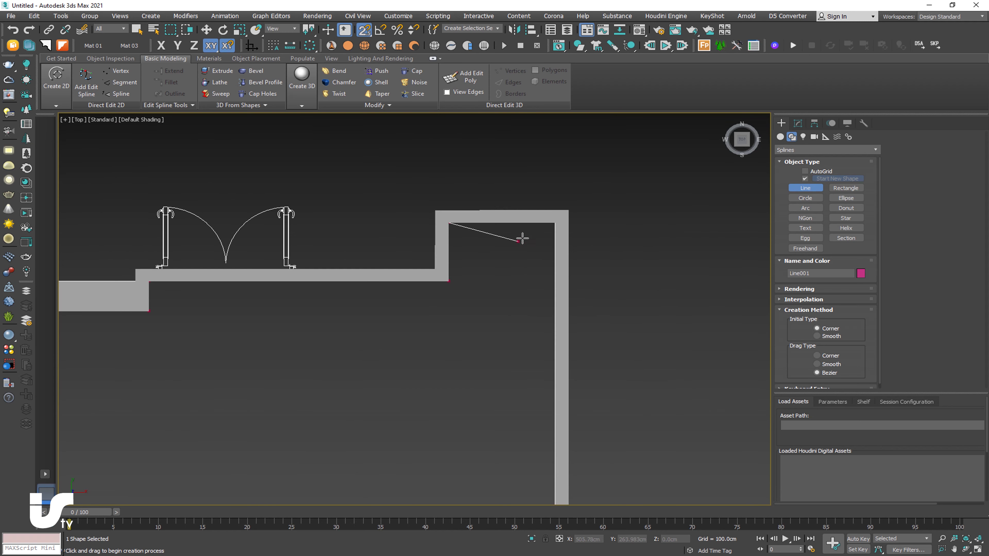
scroll(503, 338, "down", 4)
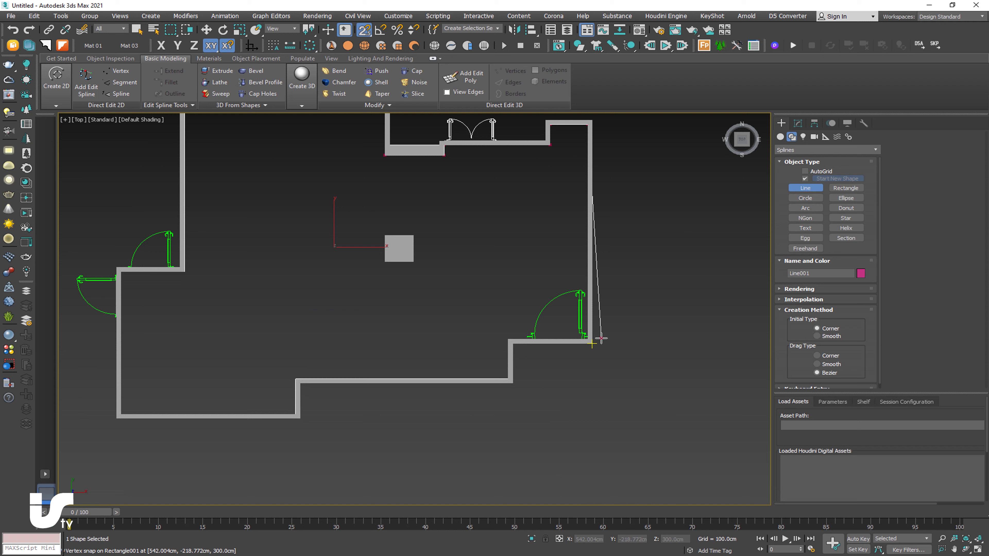
scroll(542, 341, "up", 6)
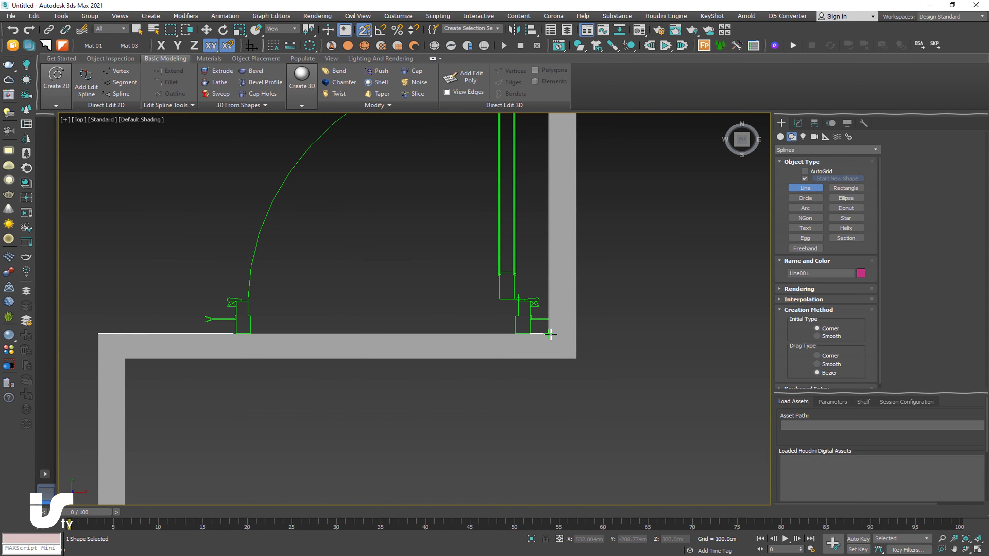
middle_click_drag(216, 322, 545, 279)
scroll(522, 250, "down", 2)
scroll(530, 303, "down", 2)
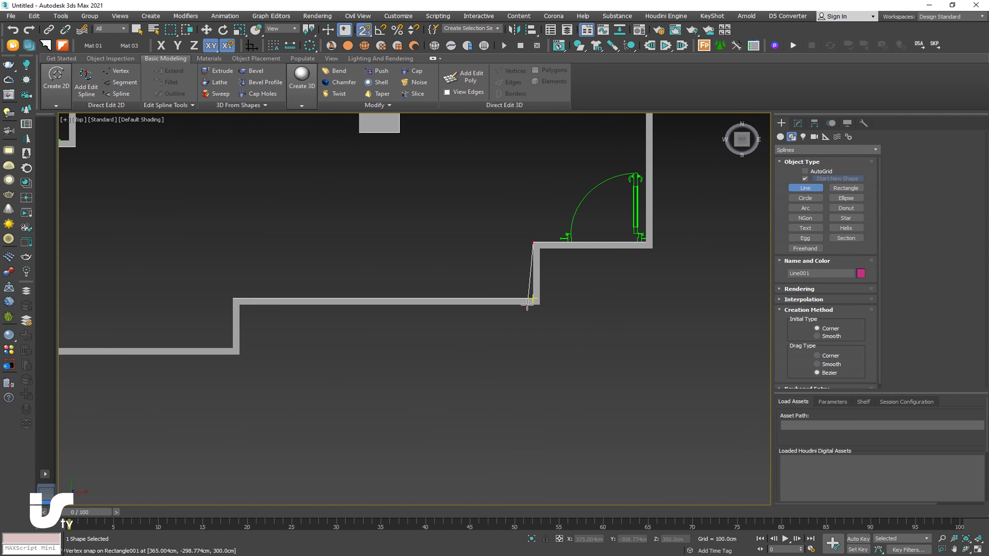
middle_click_drag(249, 277, 490, 276)
left_click(473, 299)
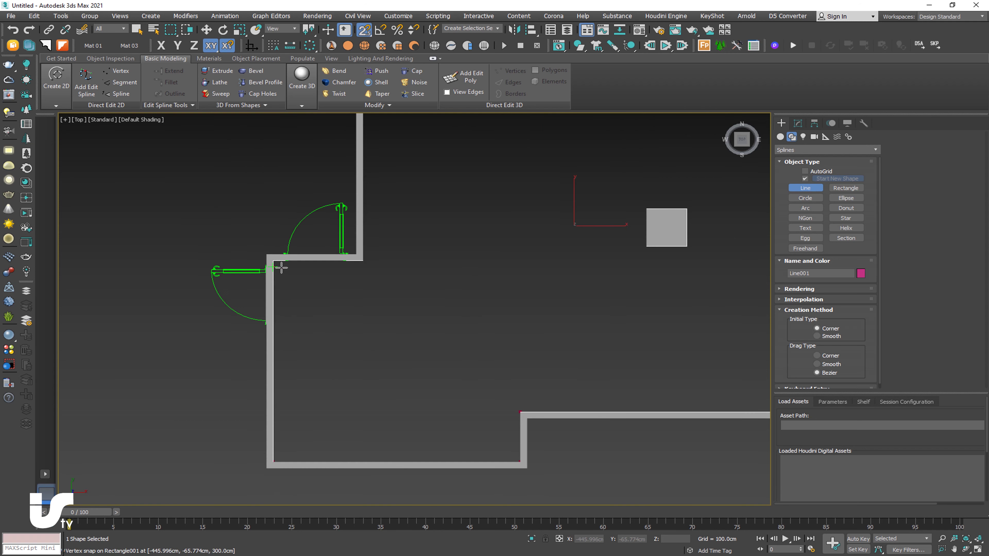
Close the floor outline at its starting point and apply Extrude.
scroll(278, 266, "up", 3)
left_click(278, 265)
left_click(473, 291)
scroll(506, 309, "down", 3)
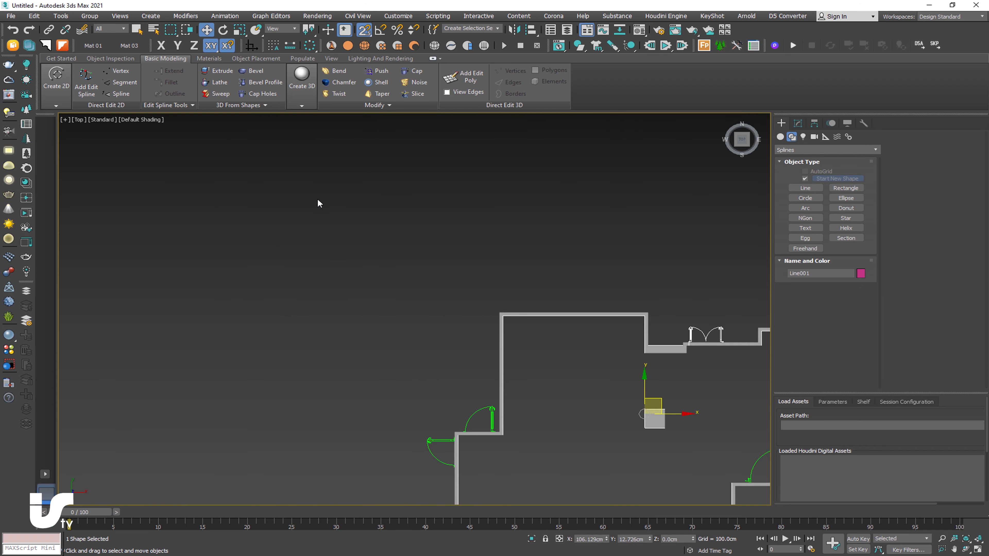
left_click(217, 71)
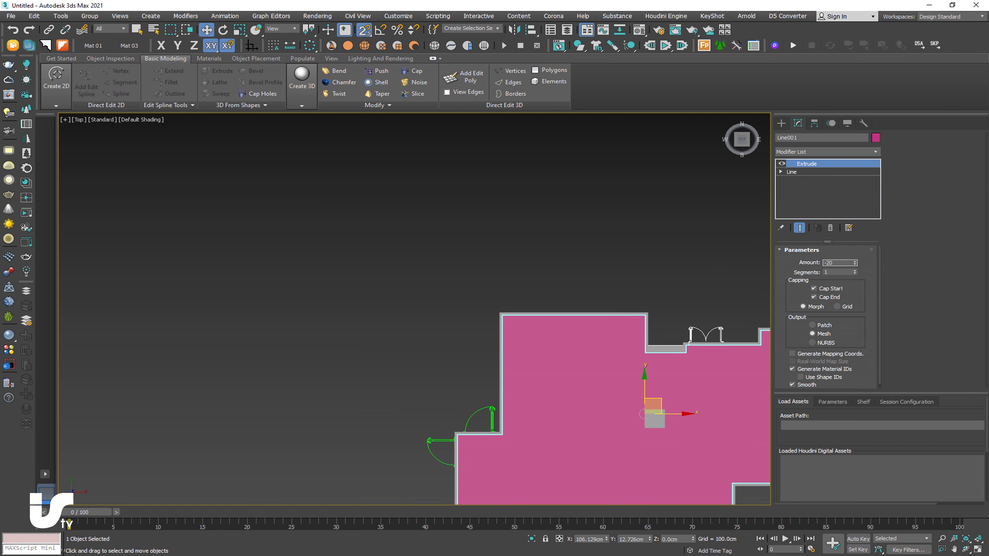
Set the floor extrusion amount to -20 cm and check its thickness.
key("Return")
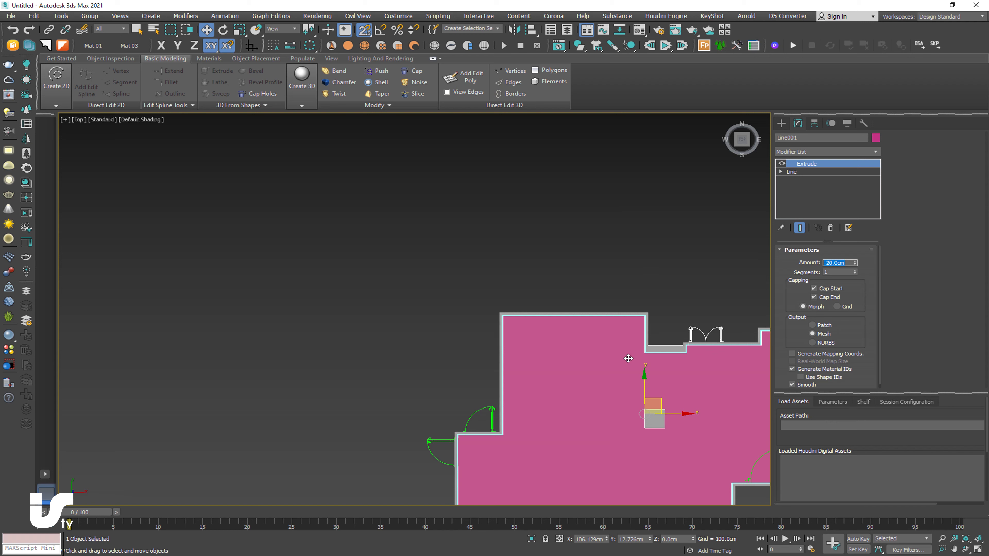
scroll(544, 335, "down", 4)
middle_click_drag(544, 334, 541, 360, "alt")
scroll(541, 360, "up", 3)
scroll(566, 340, "up", 3)
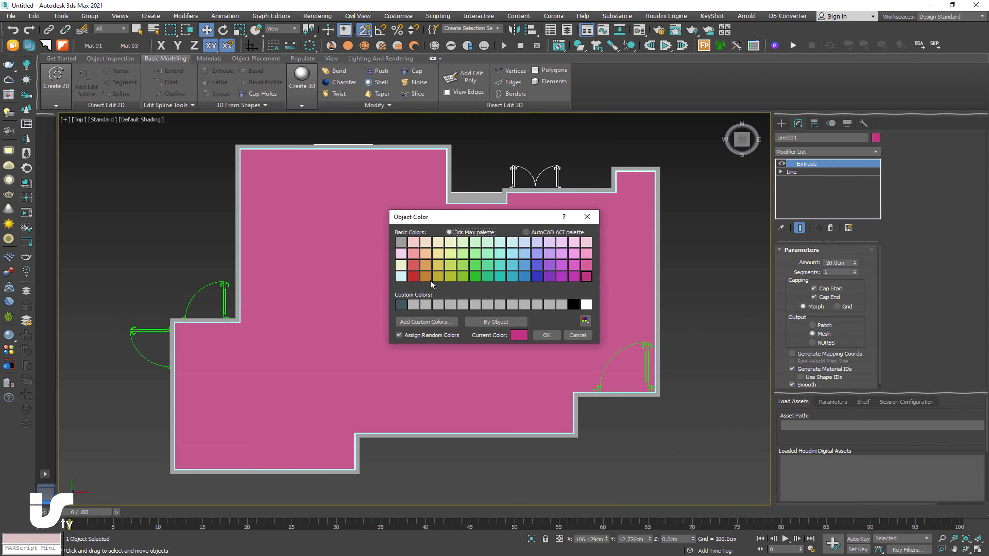
Colour the floor slab orange and select the wall group.
left_click(587, 277)
left_click(554, 338)
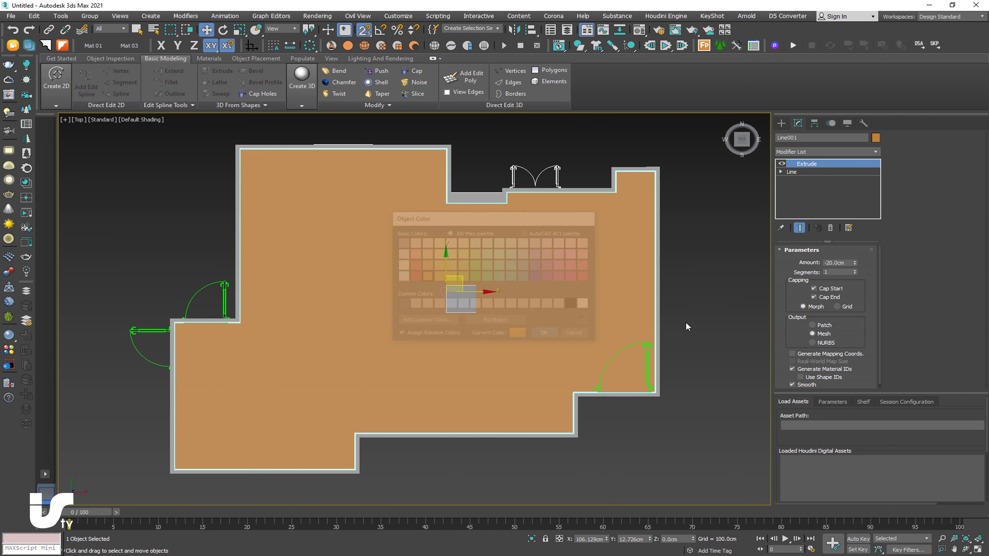
scroll(561, 247, "up", 3)
scroll(561, 246, "up", 3)
right_click(530, 289)
left_click(530, 249)
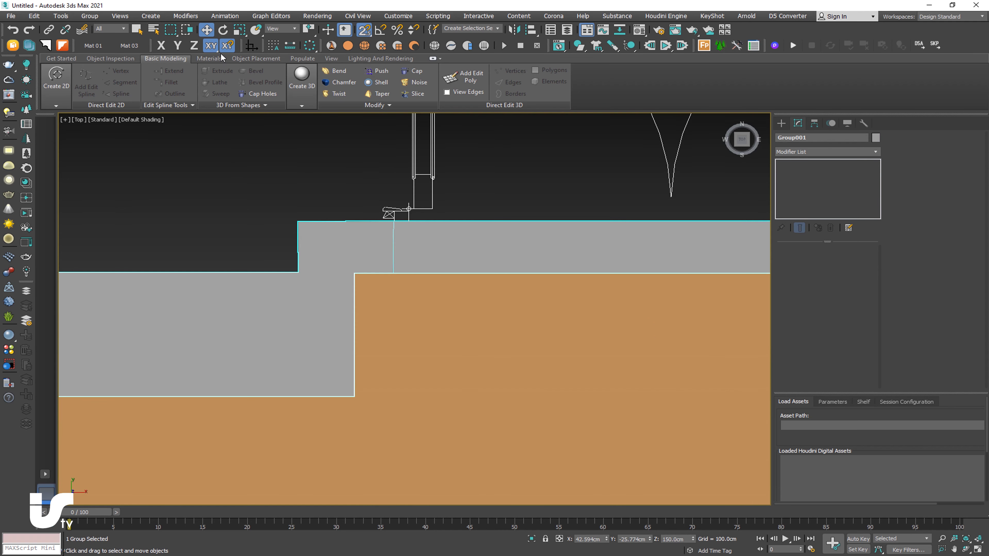
left_click(90, 15)
Open the wall group and select the grey wall block.
left_click(95, 55)
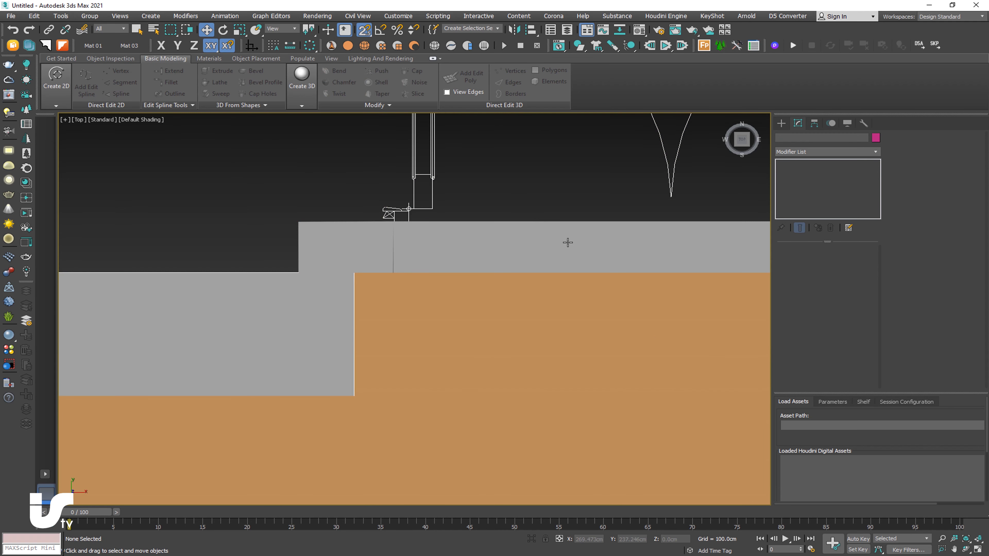
middle_click_drag(562, 200, 500, 247)
scroll(273, 291, "up", 5)
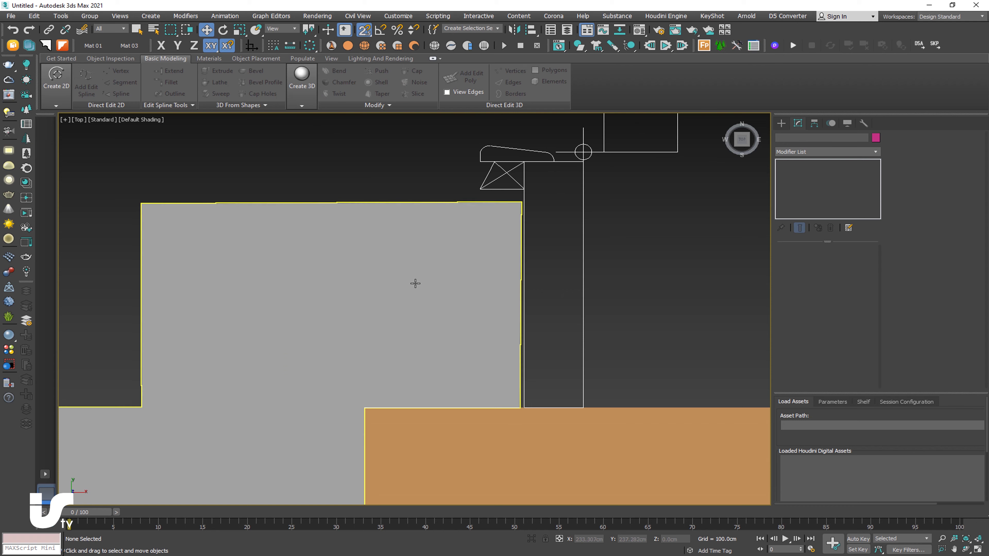
middle_click_drag(413, 280, 457, 266)
left_click(533, 291)
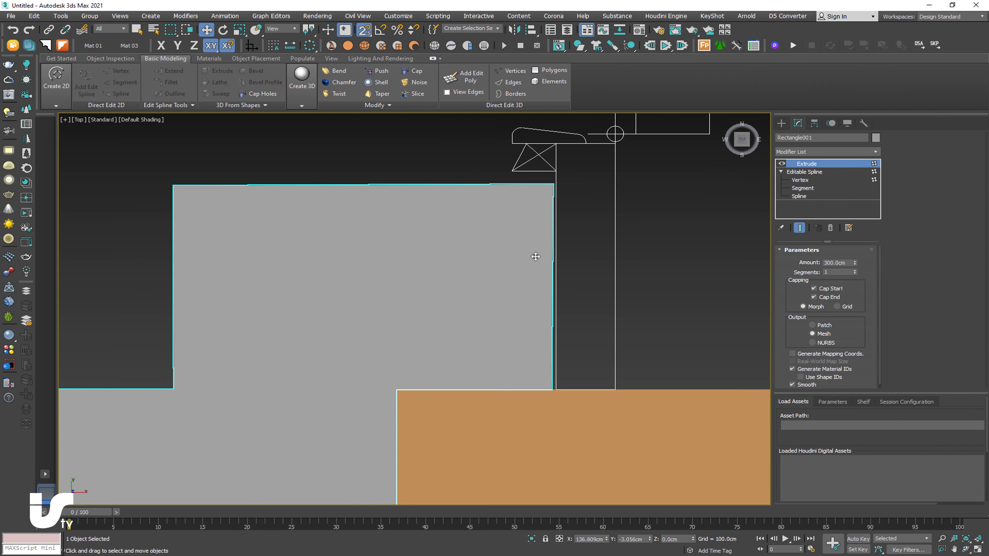
Move the block's top-right corner vertex down to line up with the adjacent wall.
left_click(800, 180)
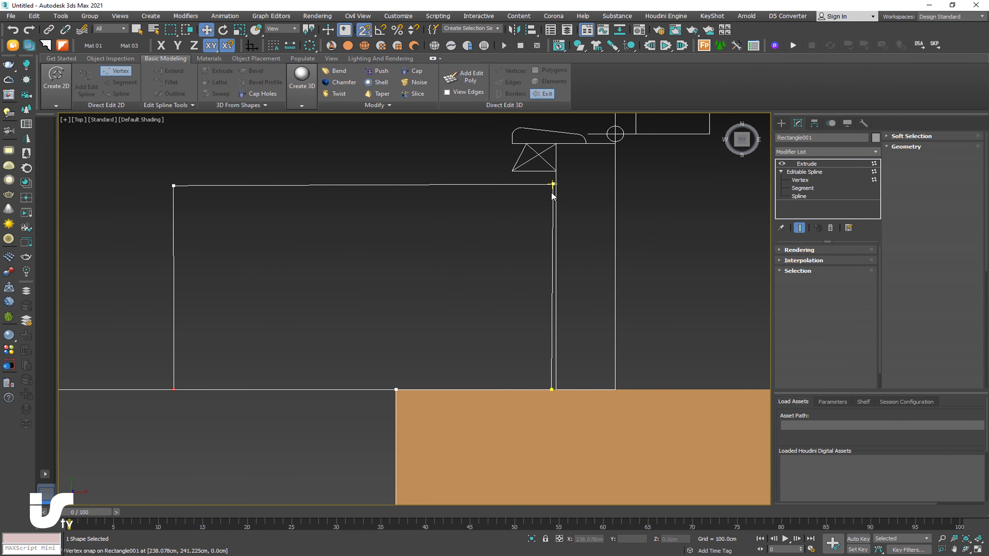
left_click_drag(545, 176, 582, 220)
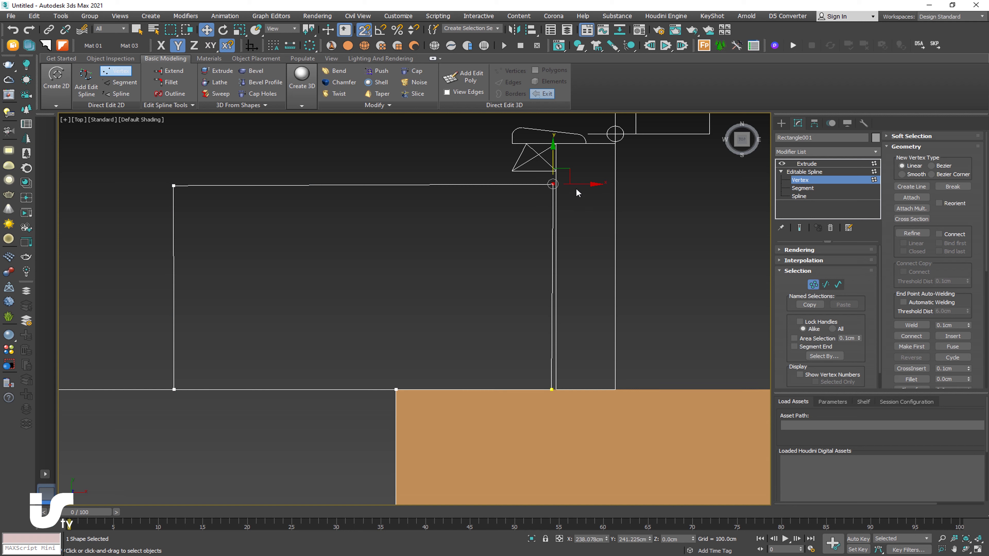
left_click_drag(580, 183, 579, 184)
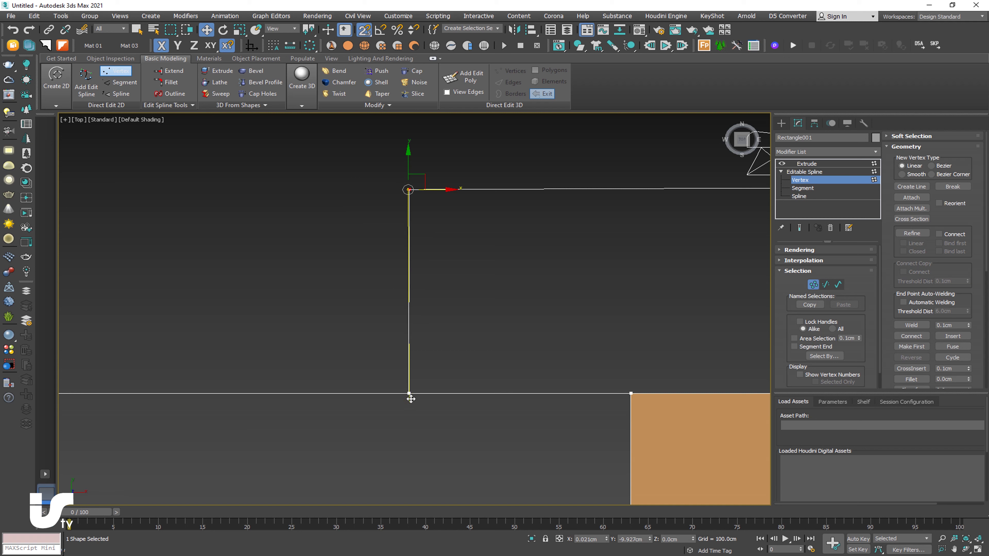
scroll(411, 399, "down", 3)
left_click_drag(367, 280, 367, 303)
left_click(504, 250)
scroll(517, 289, "up", 3)
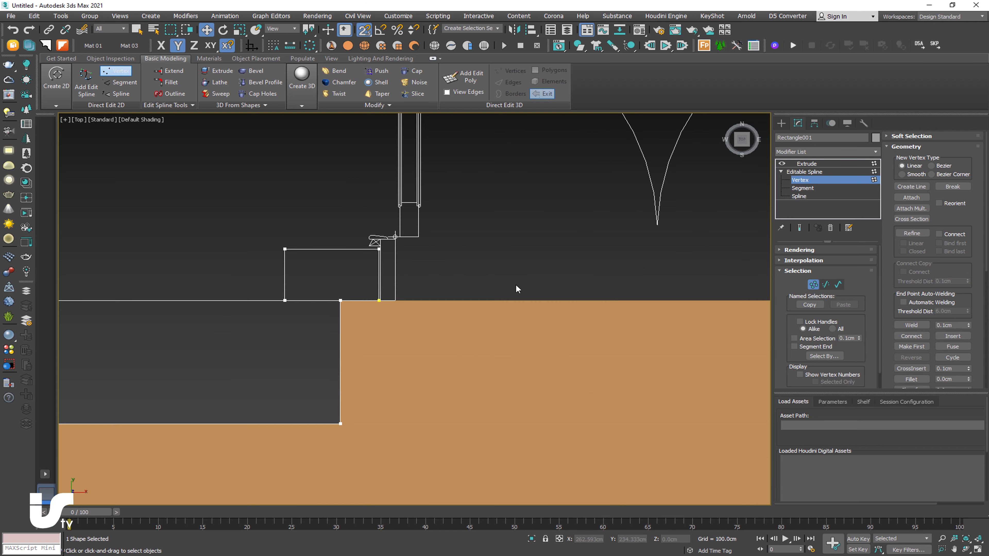
scroll(448, 346, "up", 2)
middle_click_drag(437, 344, 458, 348)
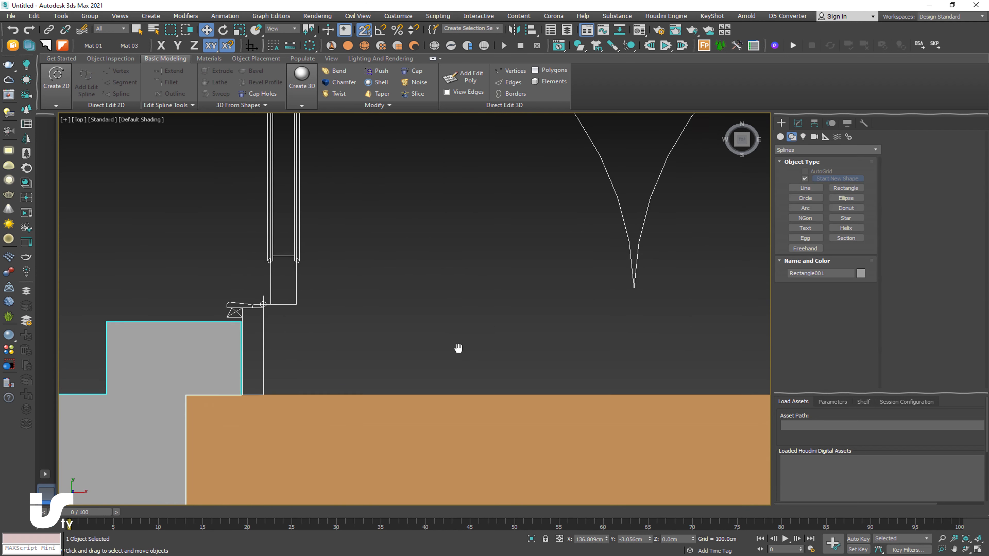
scroll(458, 348, "down", 3)
Draw a new box across the right doorway using full 3D snapping.
left_click(780, 137)
left_click(805, 181)
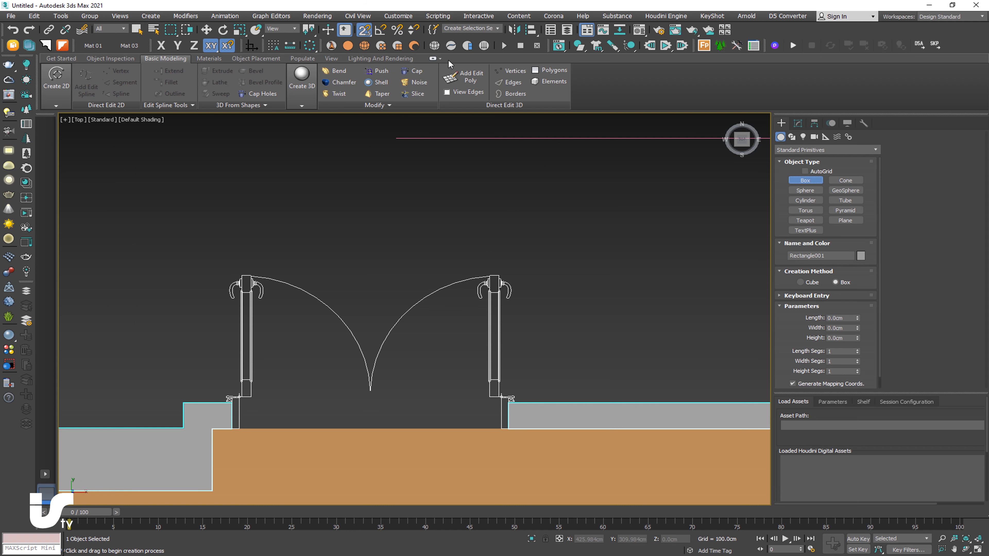
left_click_drag(364, 30, 367, 79)
middle_click_drag(272, 272, 394, 197)
scroll(638, 297, "up", 4)
left_click_drag(673, 277, 291, 324)
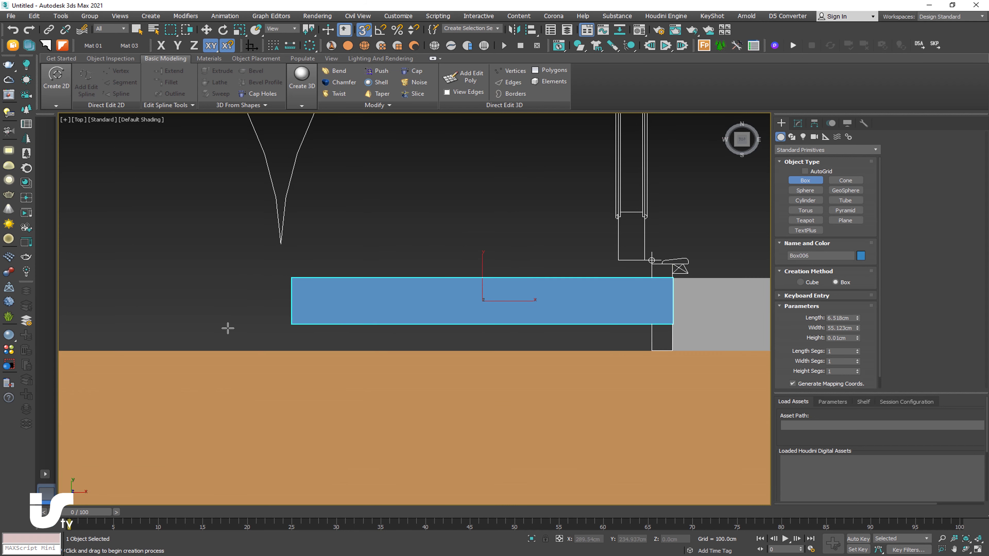
scroll(228, 328, "down", 3)
left_click_drag(508, 301, 116, 346)
scroll(360, 337, "up", 3)
Set the lintel box height to -80 cm and select it.
key("w")
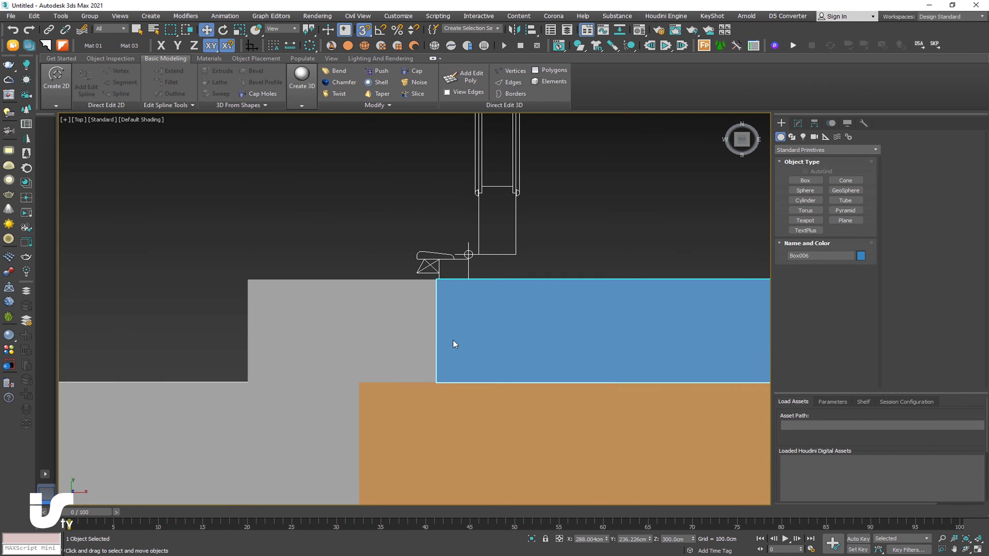
middle_click_drag(465, 387, 479, 296, "alt")
left_click(798, 124)
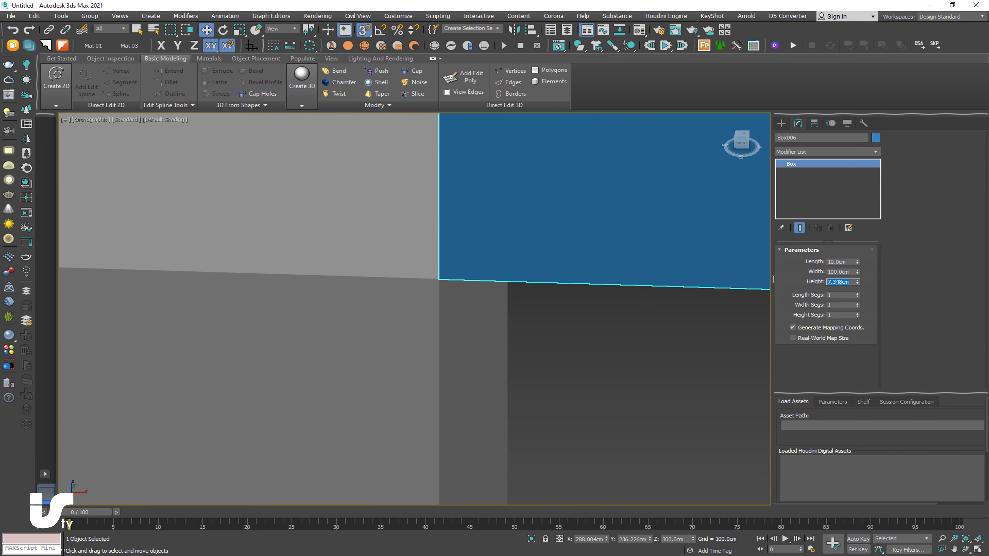
type("80")
key("Return")
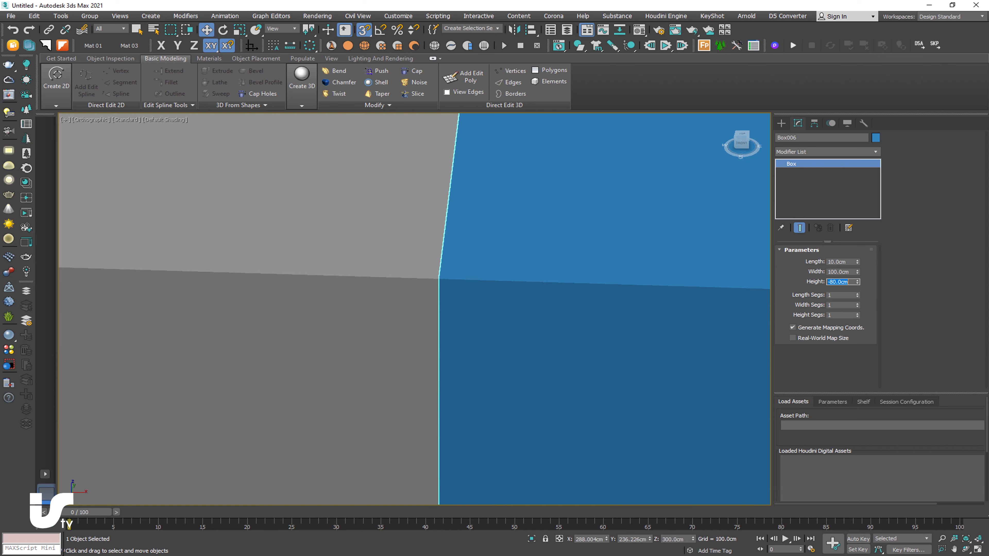
scroll(623, 253, "down", 5)
left_click(876, 138)
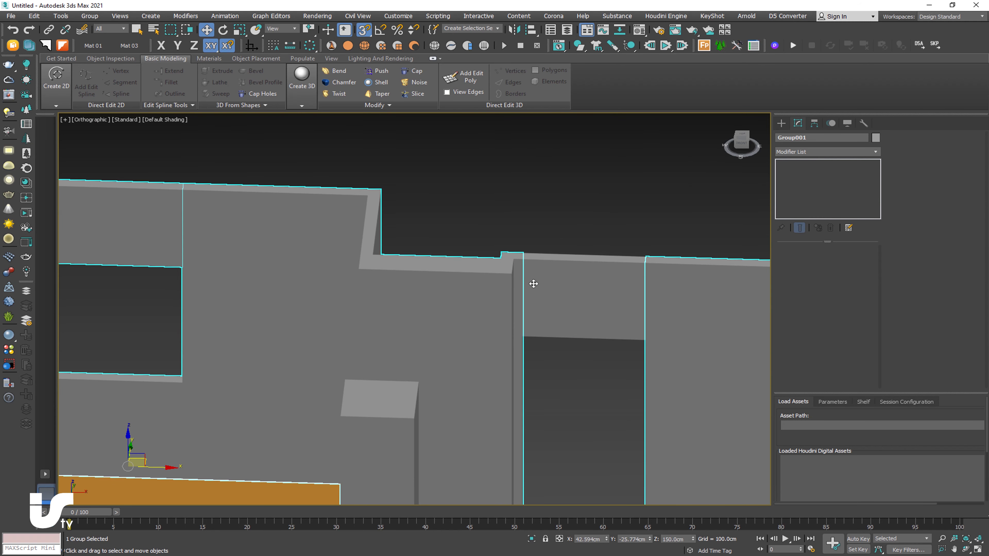
left_click(623, 304)
Regroup the walls with the new lintel box and return to top view.
left_click(302, 105)
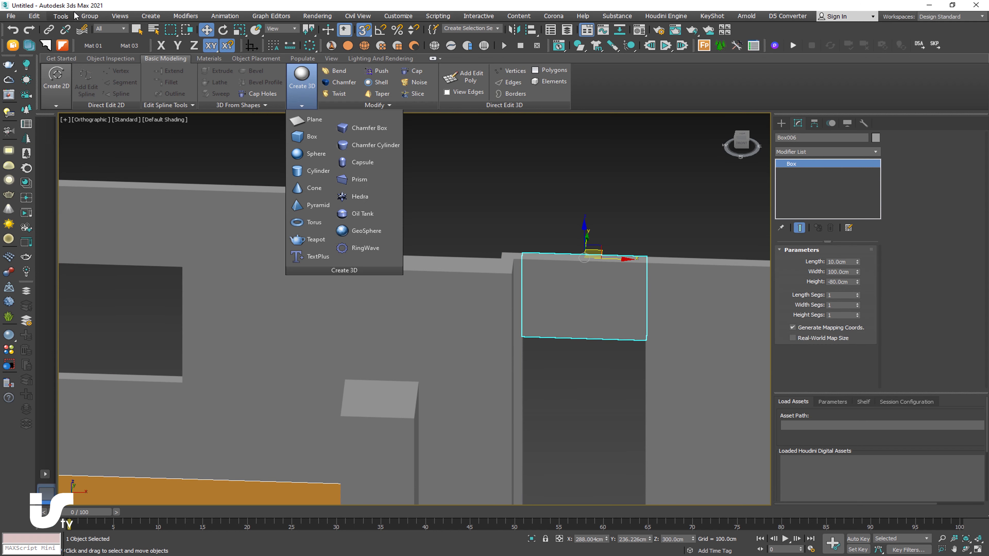
left_click(90, 16)
left_click(93, 88)
key("z")
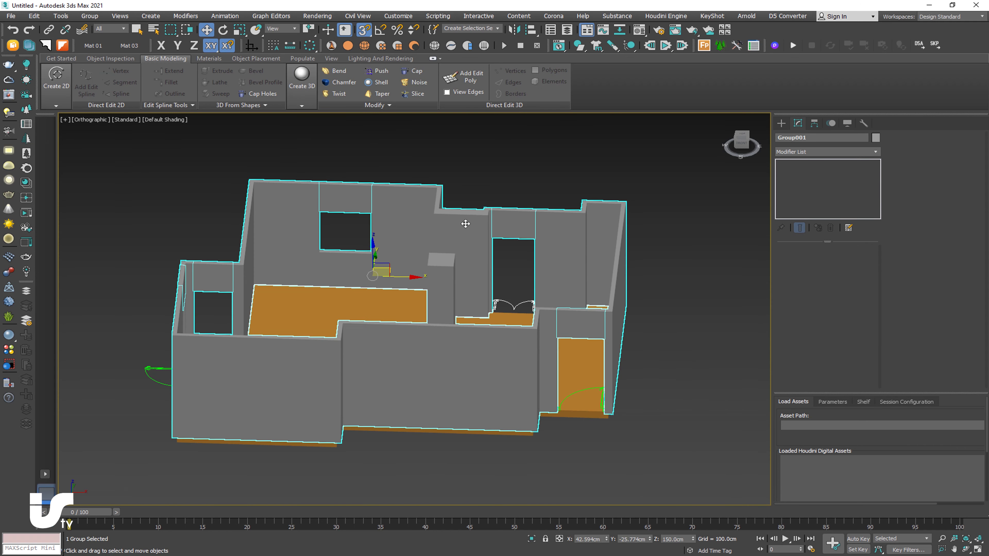
key("t")
left_click(685, 262)
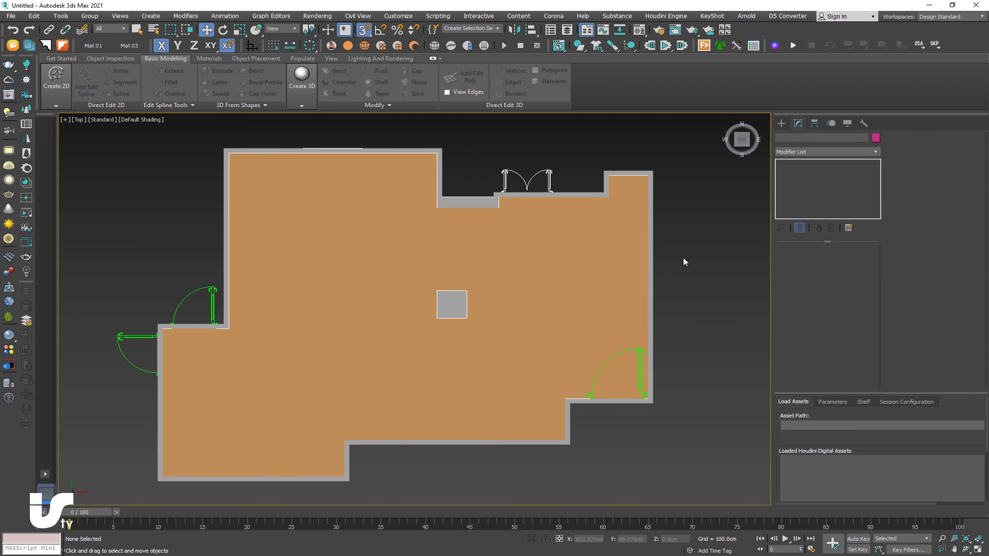
Start Save As and copy the project folder's name from the Desktop exercise files folder.
key("ctrl+s")
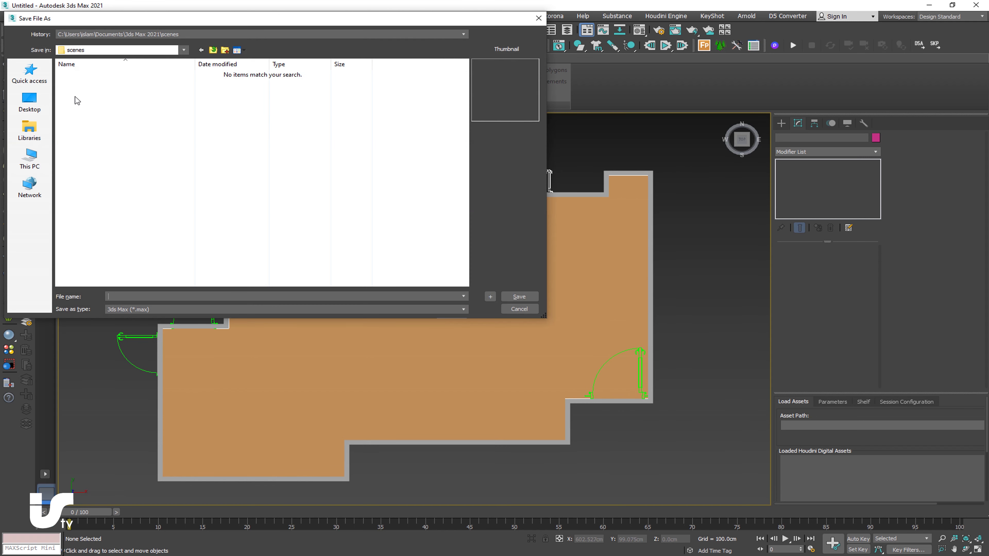
type("C:\\Users\\islam\\Desktop\\Workshop 005 Interior  Reception Hall 3D MAX V Ray")
key("BackSpace")
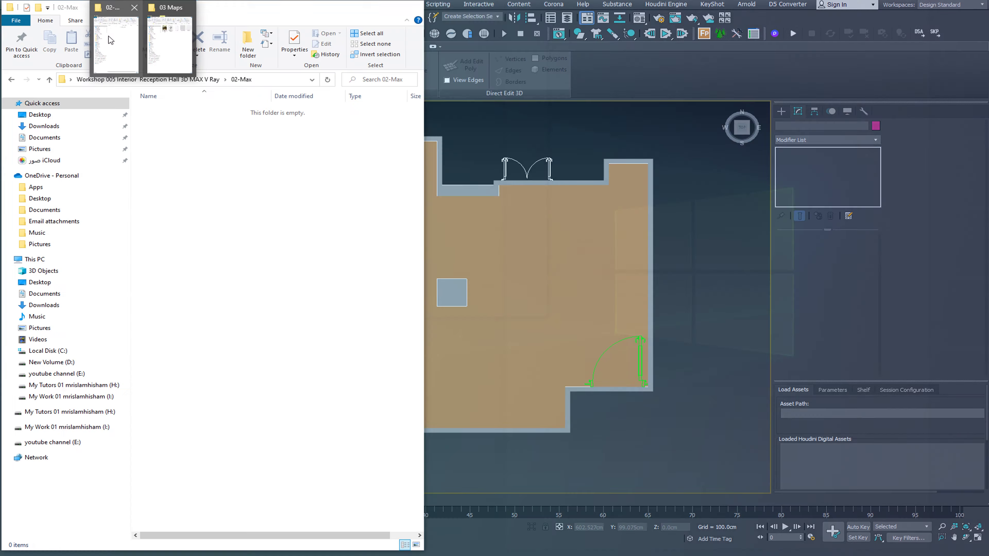
left_click(109, 36)
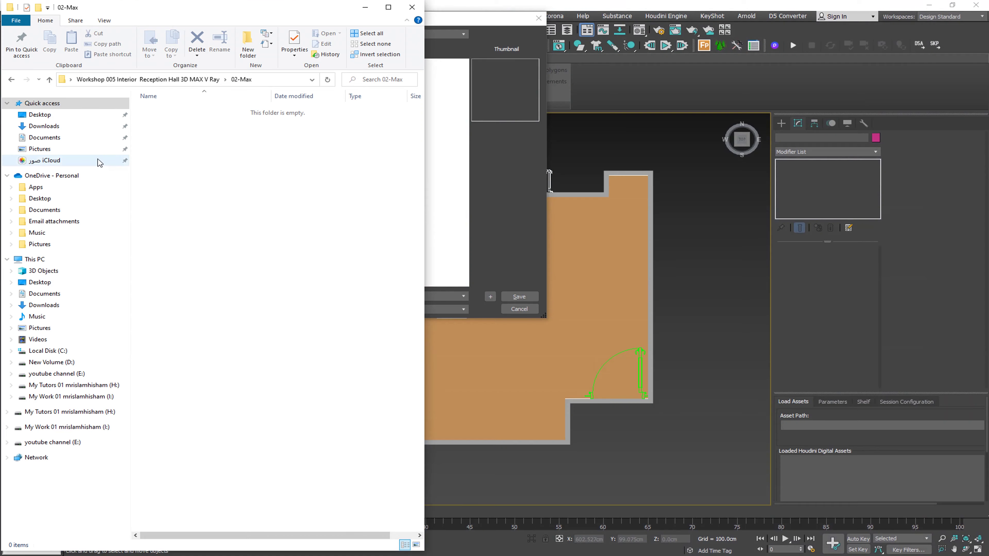
left_click(42, 117)
left_click(167, 158)
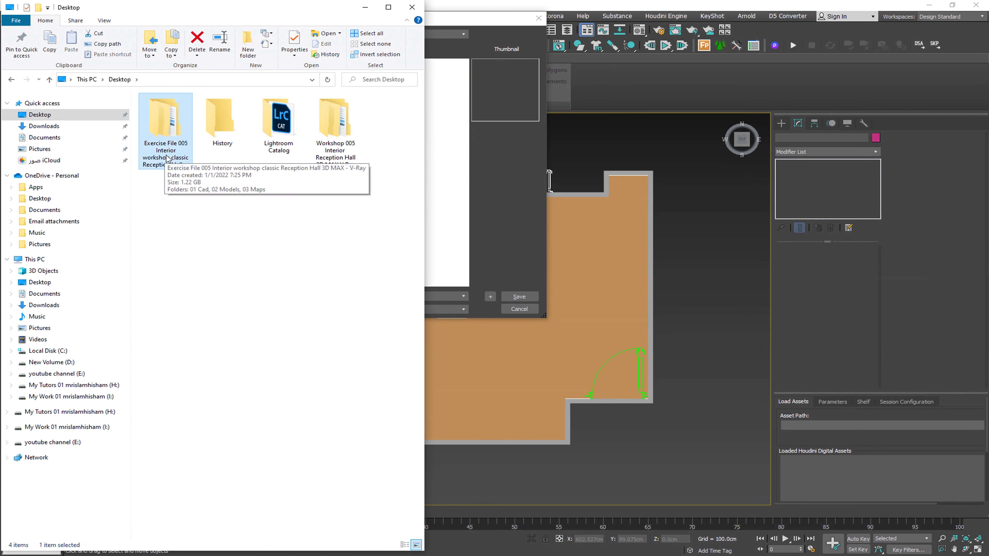
left_click(344, 158)
right_click(345, 160)
left_click(367, 186)
Save the scene as Workshop 005 Interior Reception Hall 3D MAX V Ray.max in 02-Max.
left_click(448, 296)
right_click(361, 296)
left_click(384, 332)
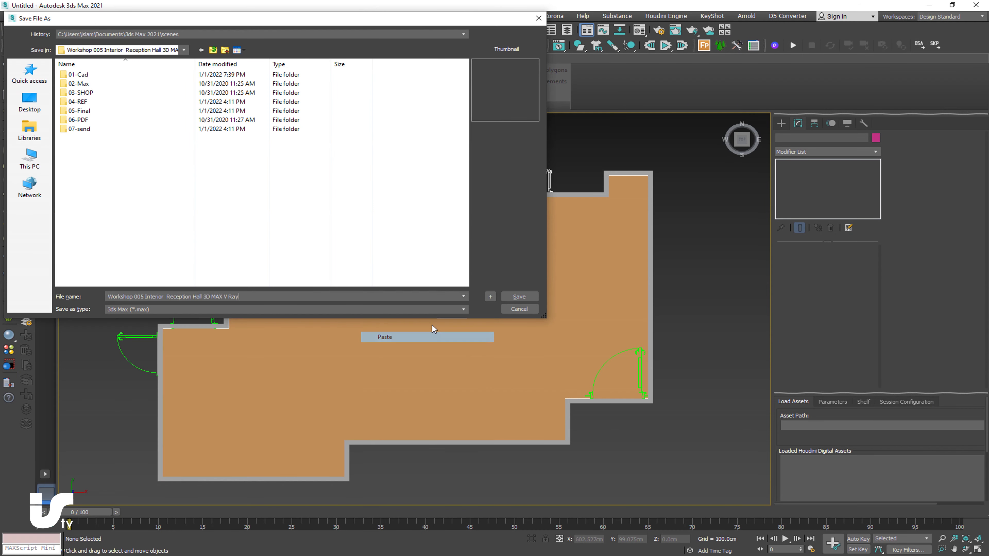
double_click(78, 85)
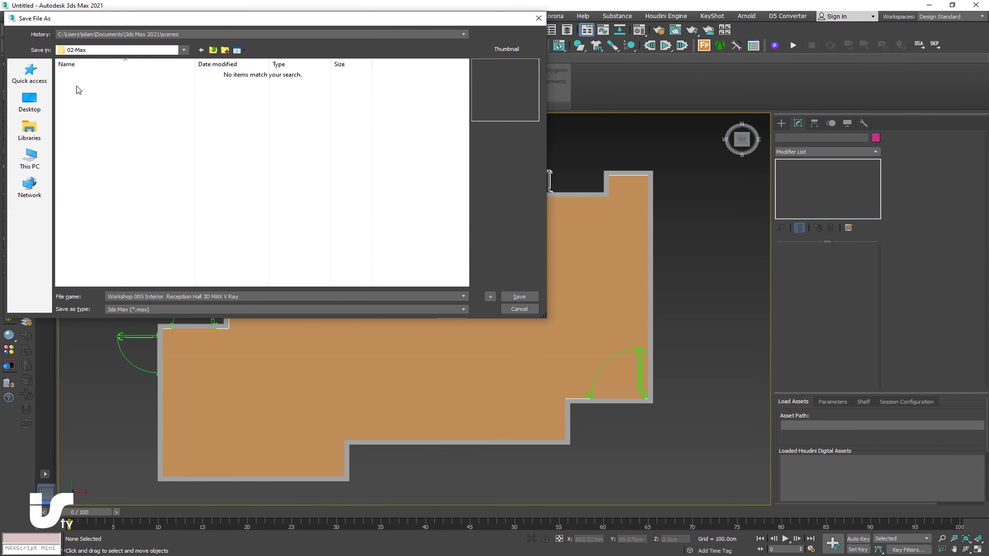
key("Return")
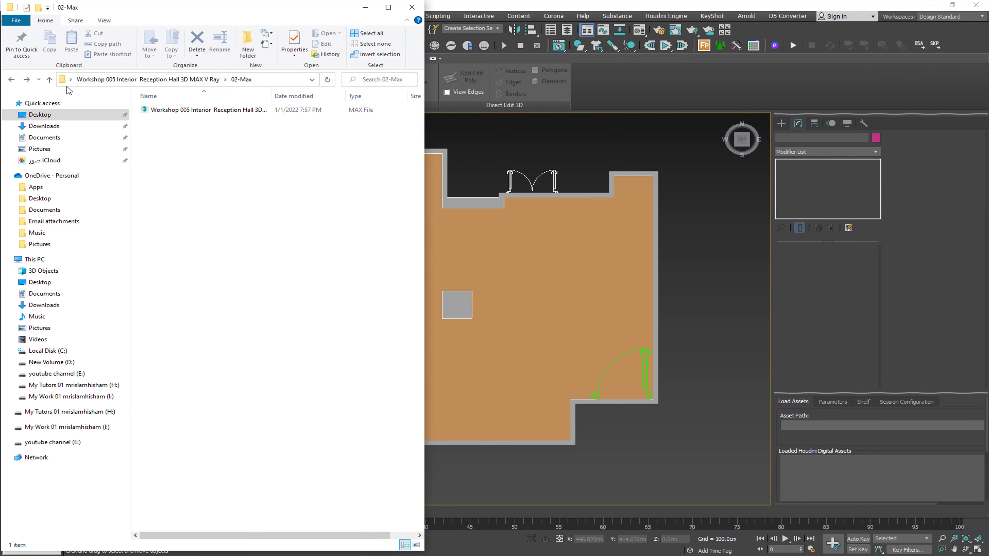
Browse into the project's 04-REF\REF folder and view the hand-drawn floor plan sketch.
left_click(49, 79)
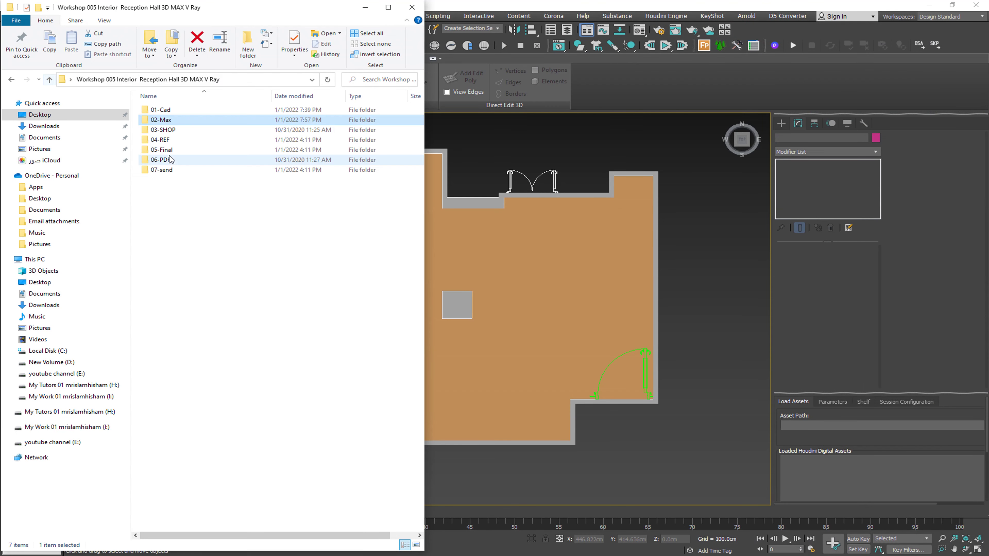
left_click(170, 141)
double_click(170, 140)
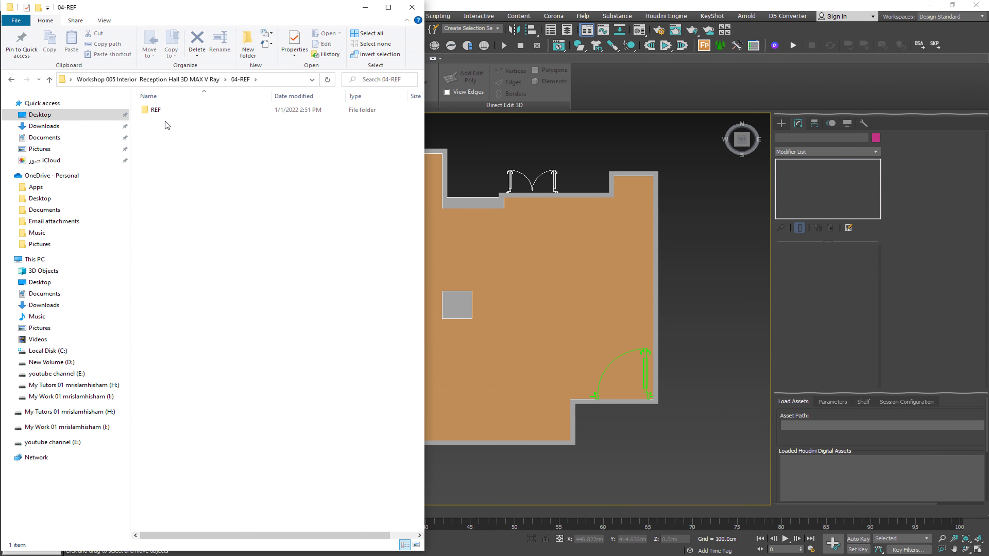
double_click(158, 111)
left_click(173, 132)
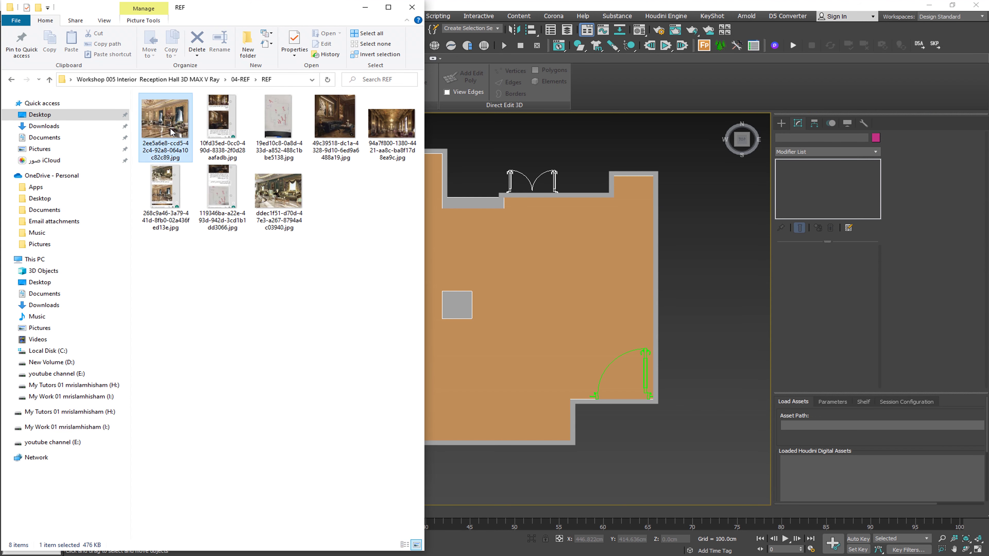
double_click(277, 117)
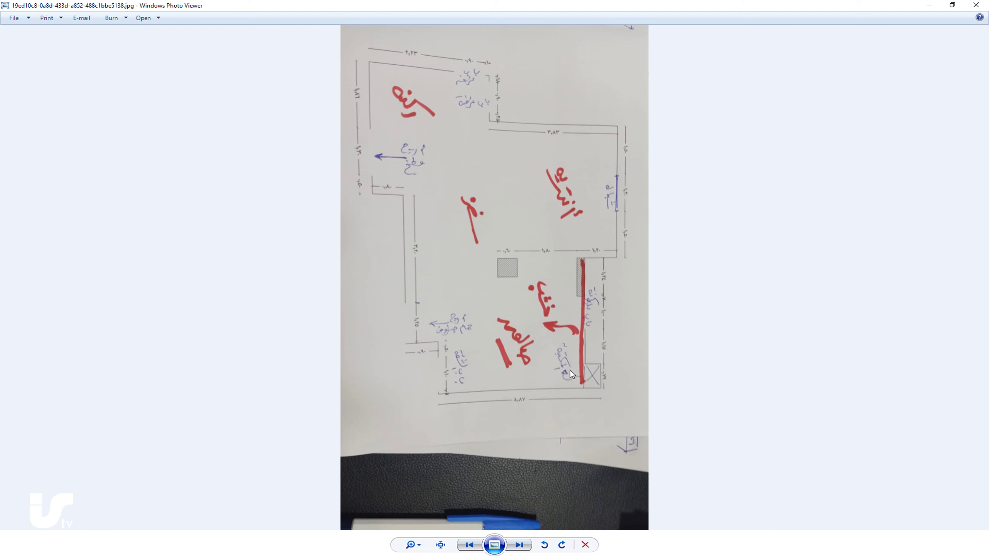
Zoom in and out on the floor plan sketch to read it, then close Photo Viewer.
scroll(570, 370, "up", 2)
scroll(621, 342, "down", 1)
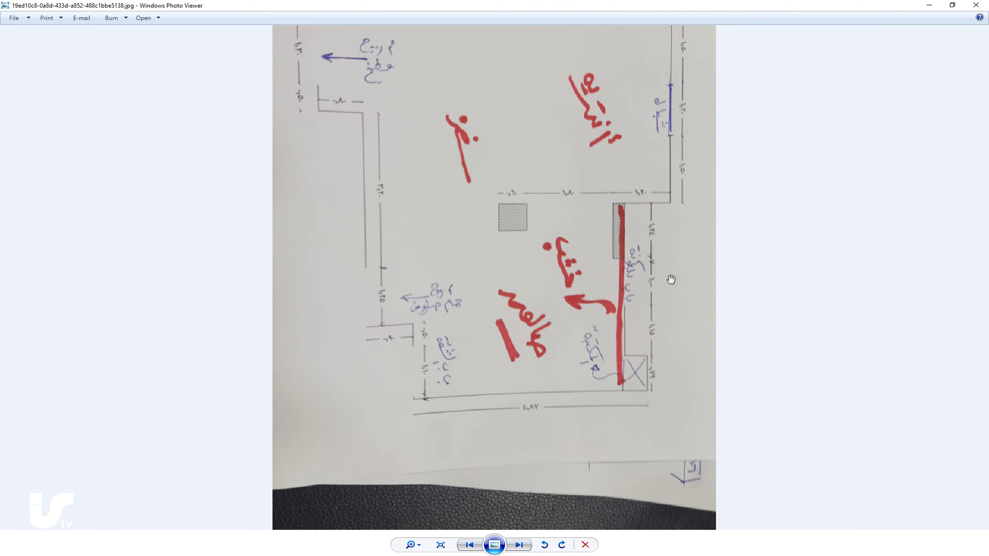
scroll(388, 279, "up", 3)
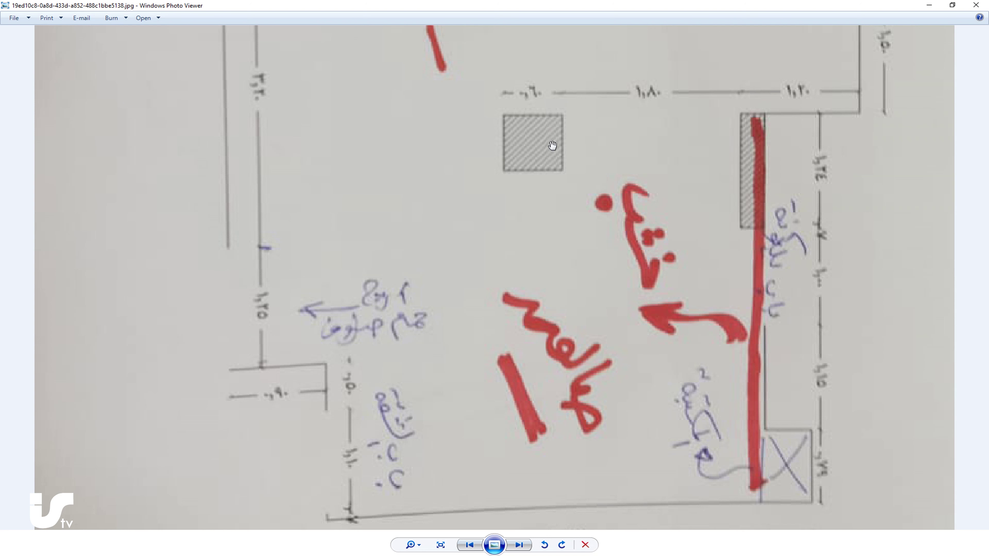
scroll(369, 240, "down", 2)
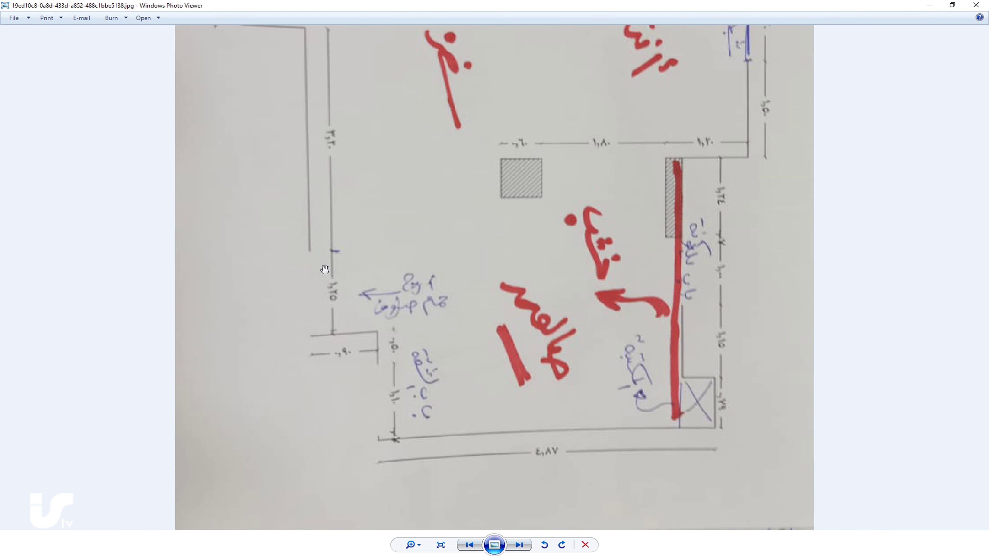
left_click(929, 5)
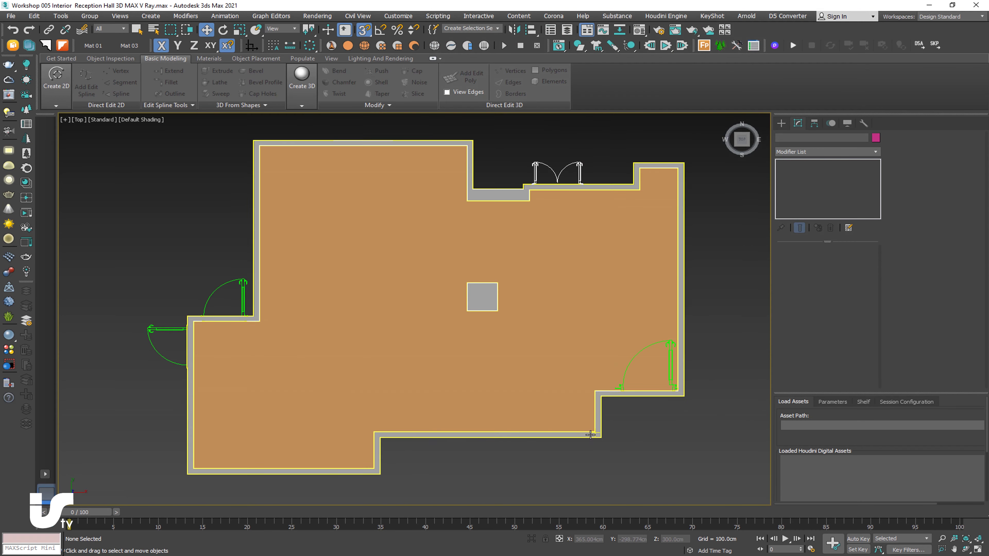
Draw a new pink box below the bottom wall with a length of 10 cm.
scroll(585, 424, "up", 5)
middle_click_drag(585, 405, 637, 387)
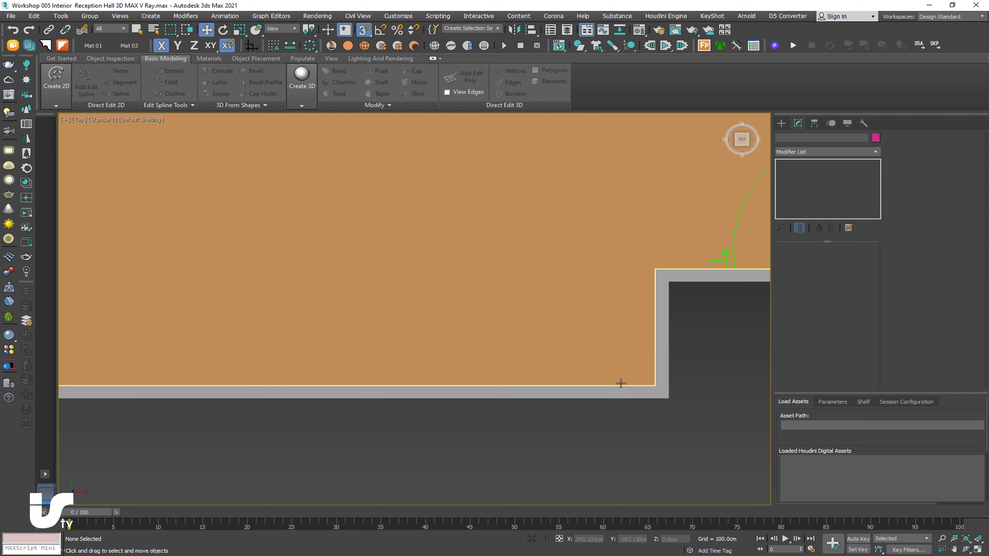
middle_click_drag(546, 385, 503, 312)
left_click(781, 123)
left_click(805, 180)
left_click_drag(625, 404, 346, 439)
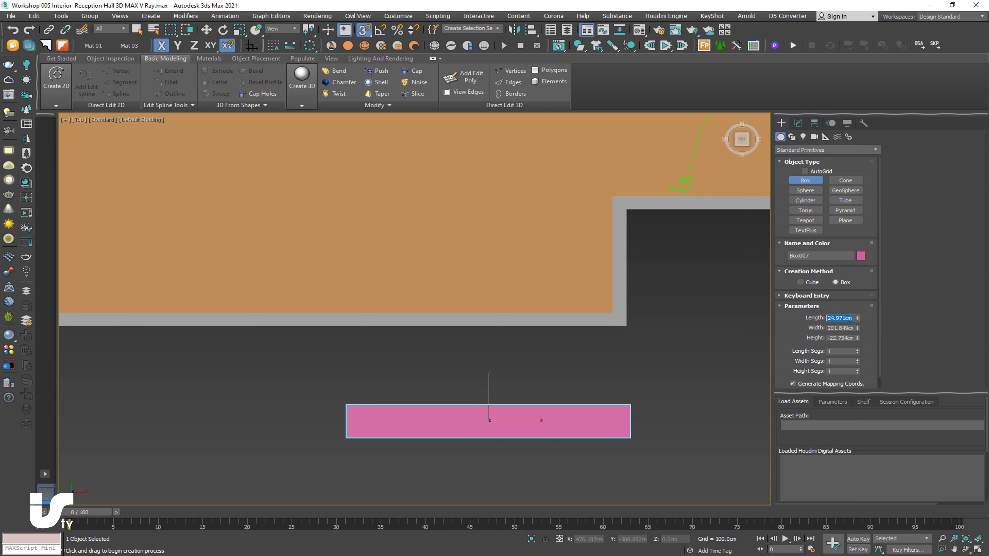
key("Return")
type("10")
key("Return")
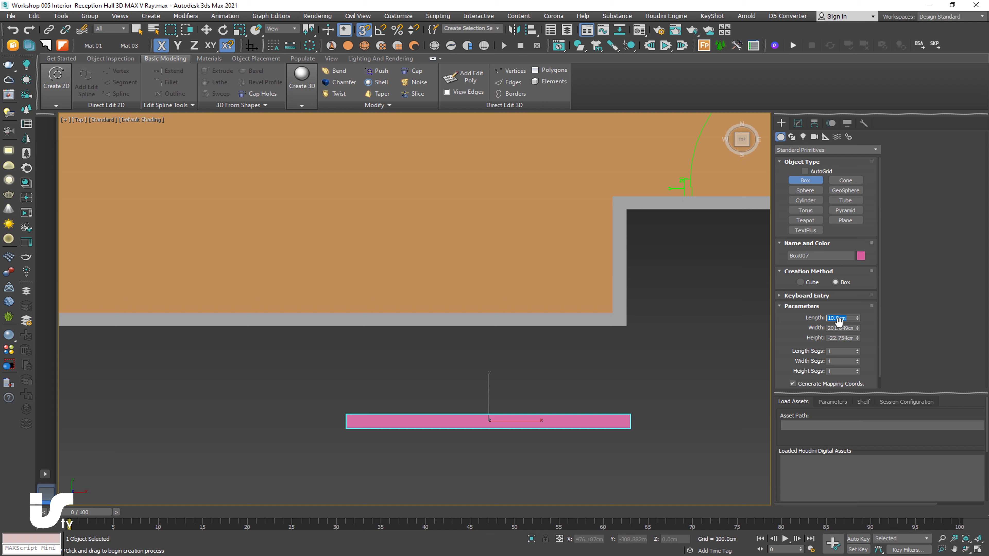
double_click(850, 329)
key("Return")
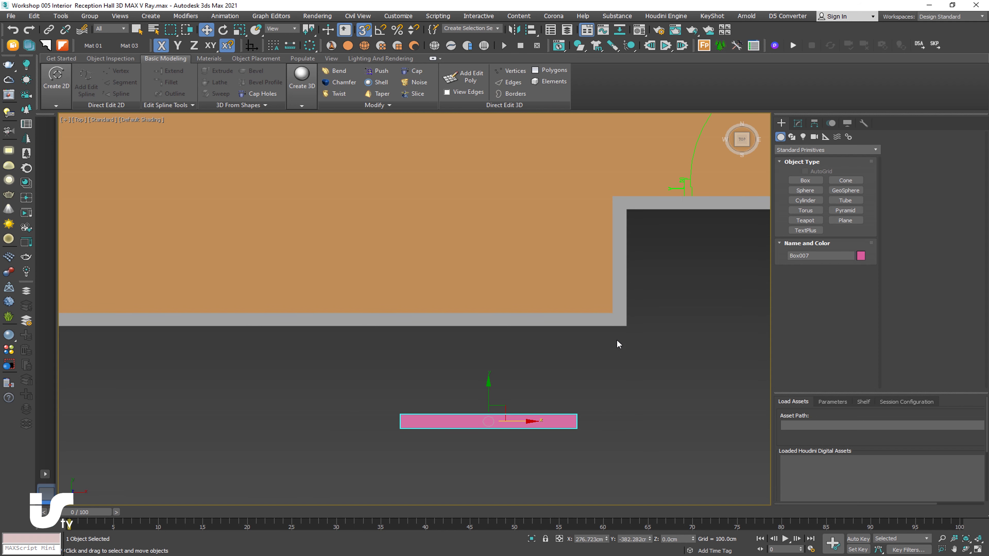
Snap the pink box into the bottom wall gap using 2.5D snapping, then select the wall group.
key("w")
left_click_drag(364, 29, 365, 47)
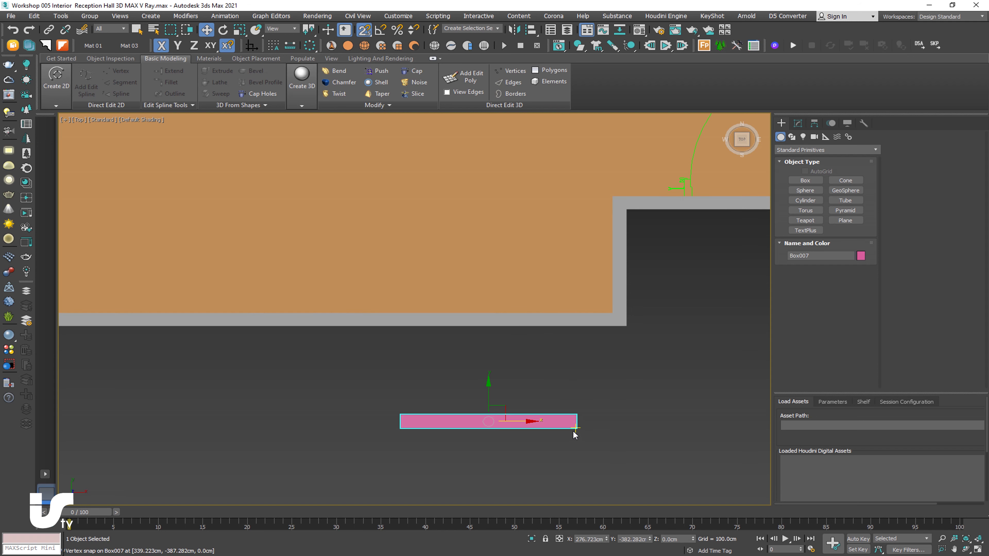
left_click_drag(574, 416, 612, 312)
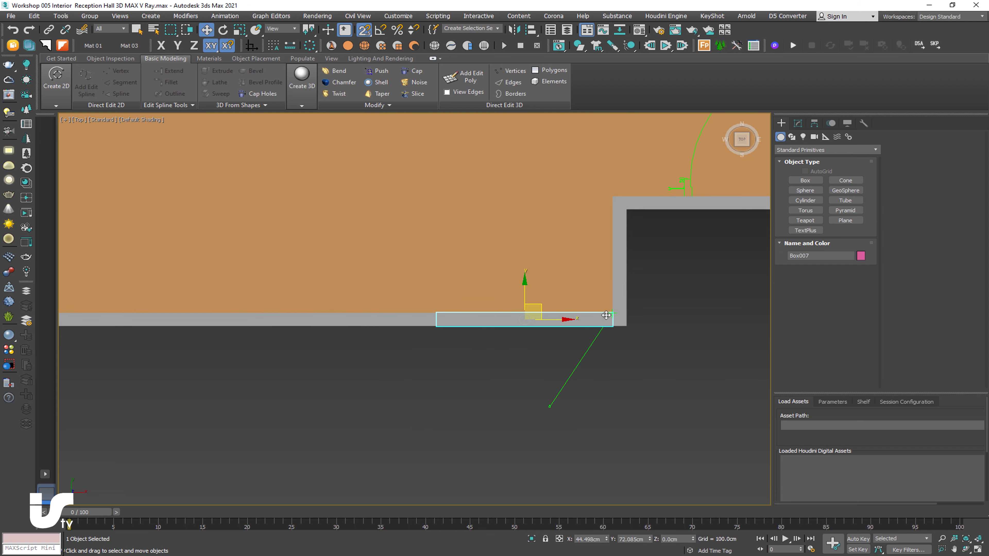
left_click(584, 379)
left_click(619, 320)
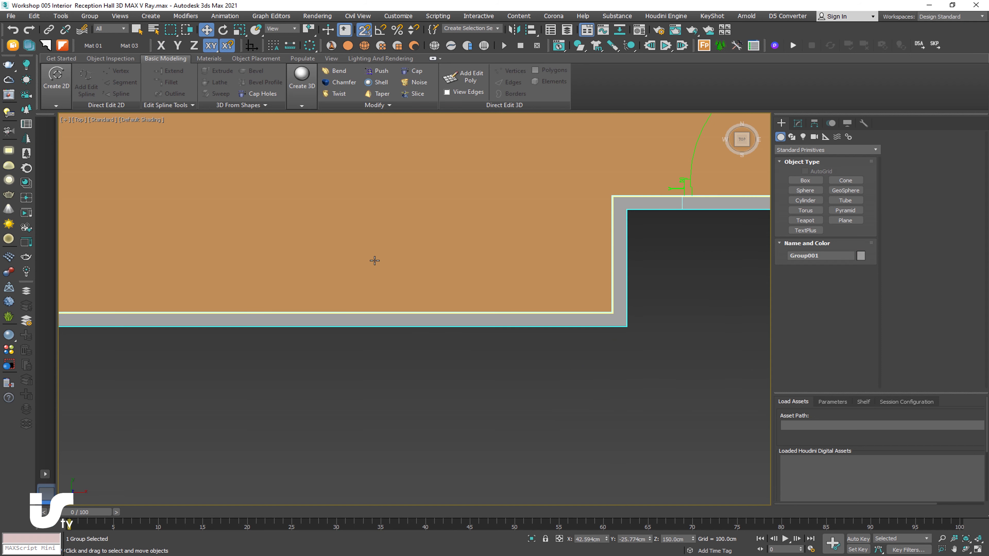
left_click(100, 17)
Open the wall group and Refine Rectangle001 at Vertex level, adding a point where the pink strip ends.
left_click(123, 66)
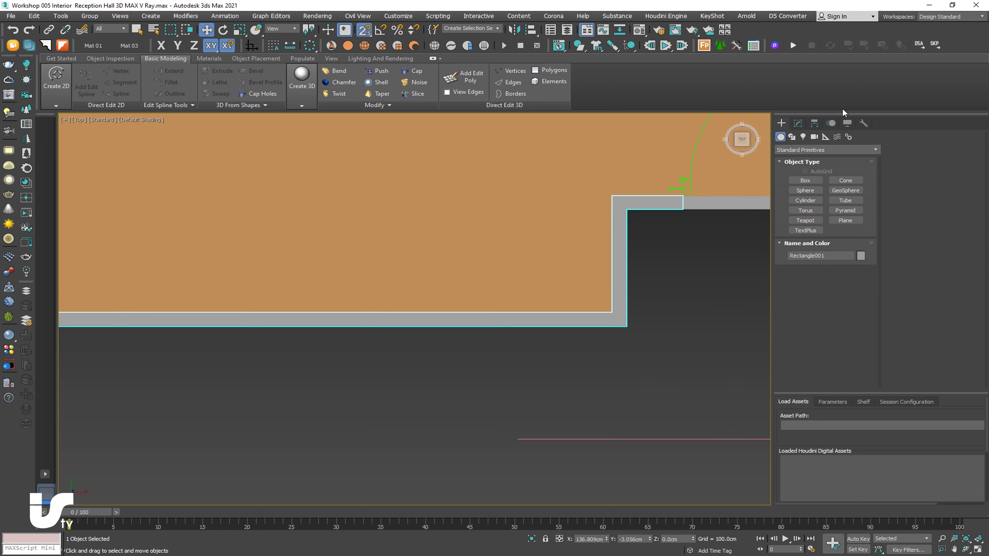
left_click(798, 124)
left_click(800, 180)
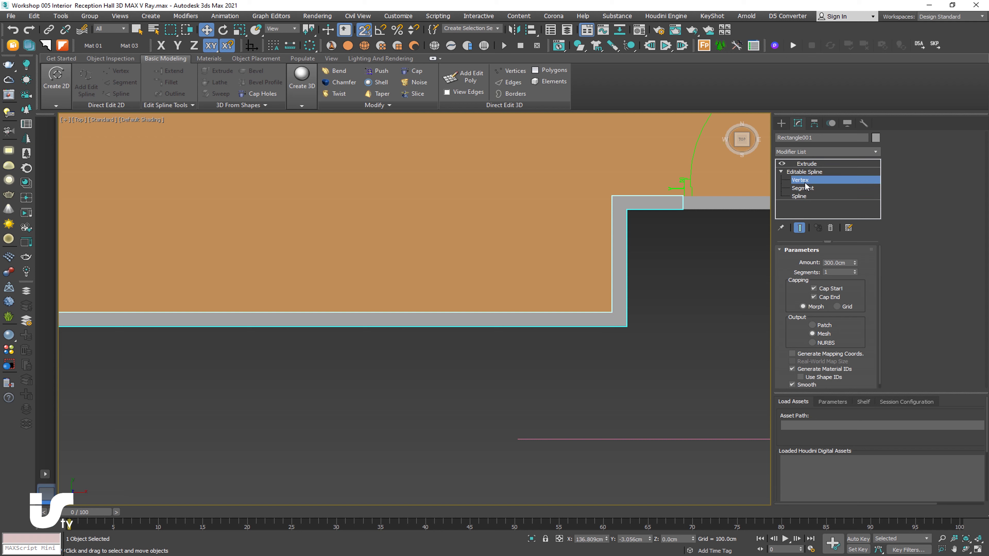
right_click(538, 353)
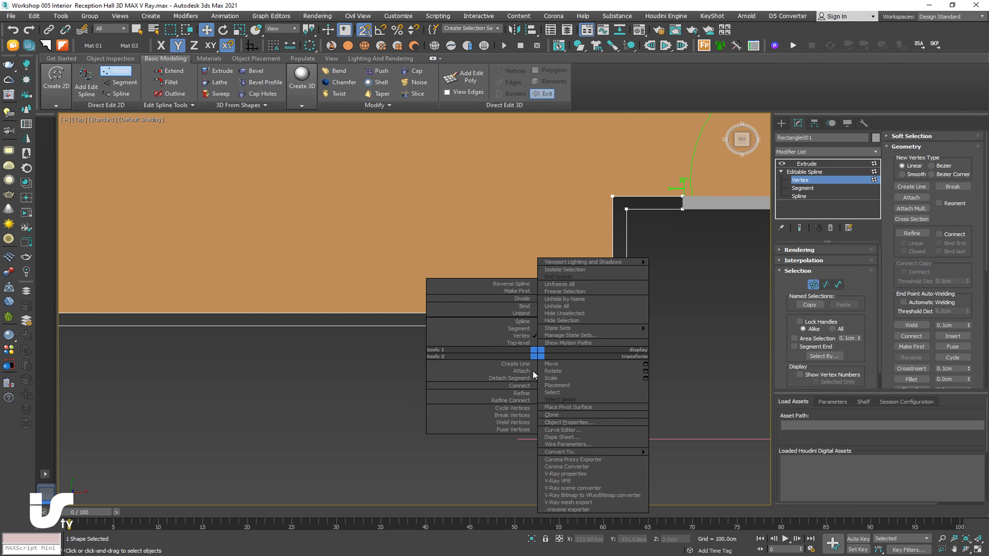
left_click(520, 393)
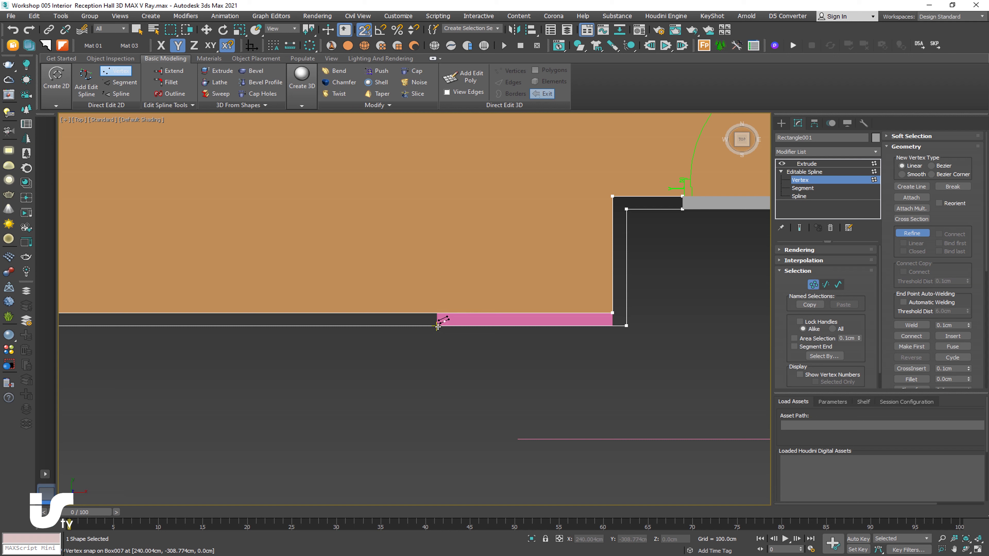
scroll(438, 314, "up", 2)
left_click(685, 331)
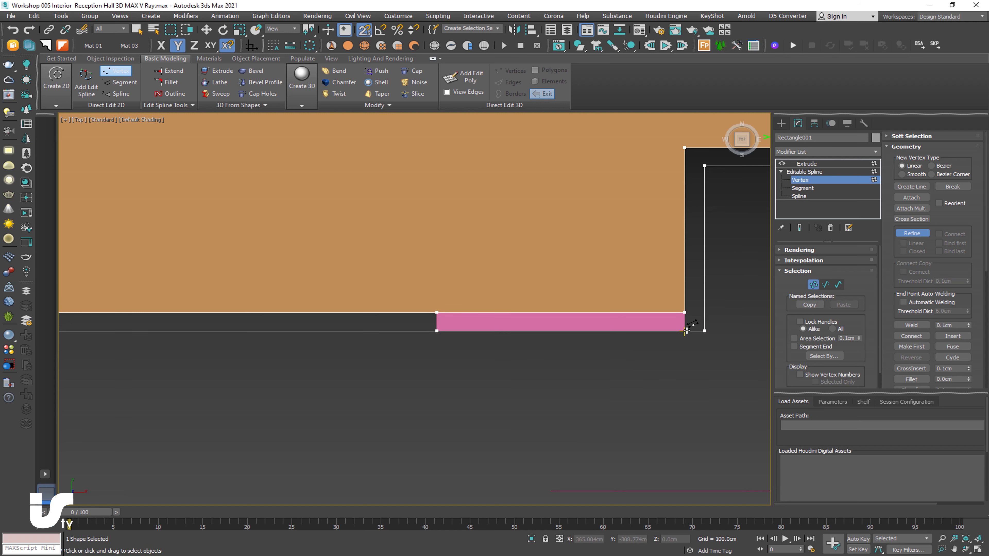
key("w")
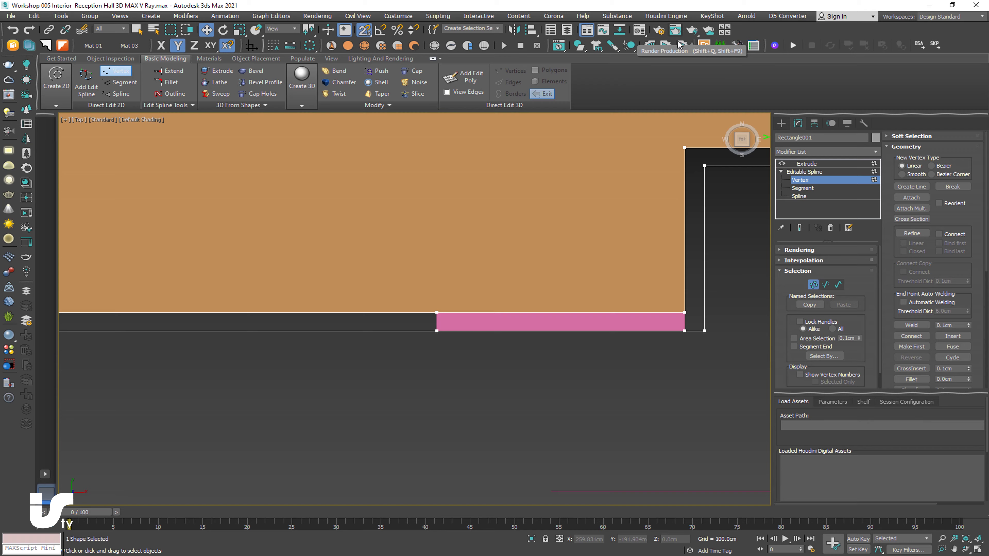
key("alt+Tab")
scroll(319, 323, "up", 1)
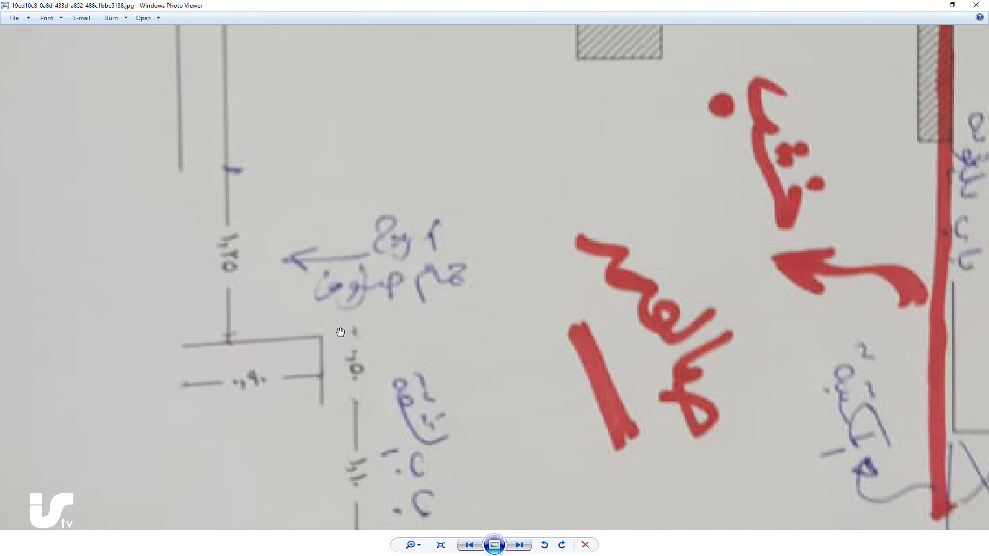
scroll(336, 345, "up", 1)
scroll(304, 383, "up", 1)
scroll(295, 353, "down", 2)
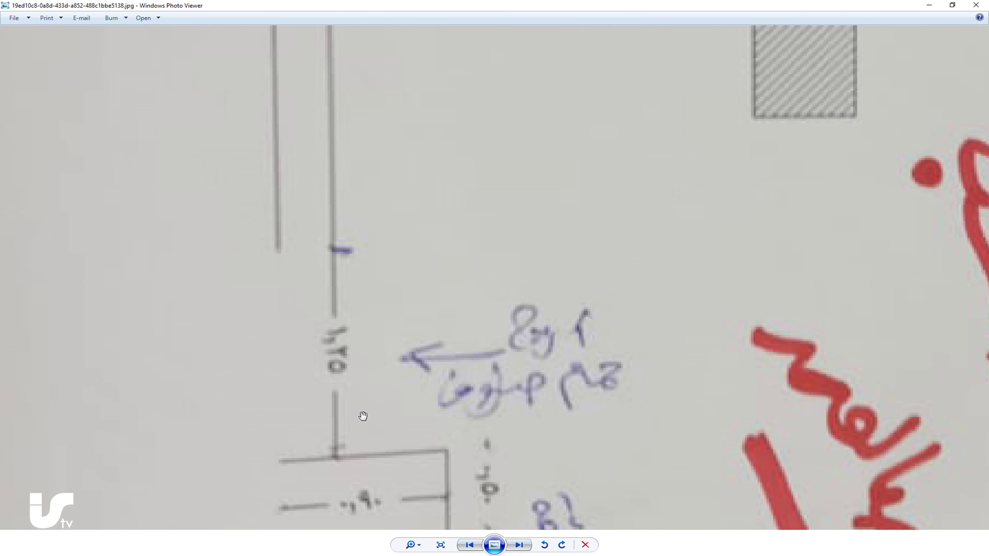
scroll(337, 393, "down", 1)
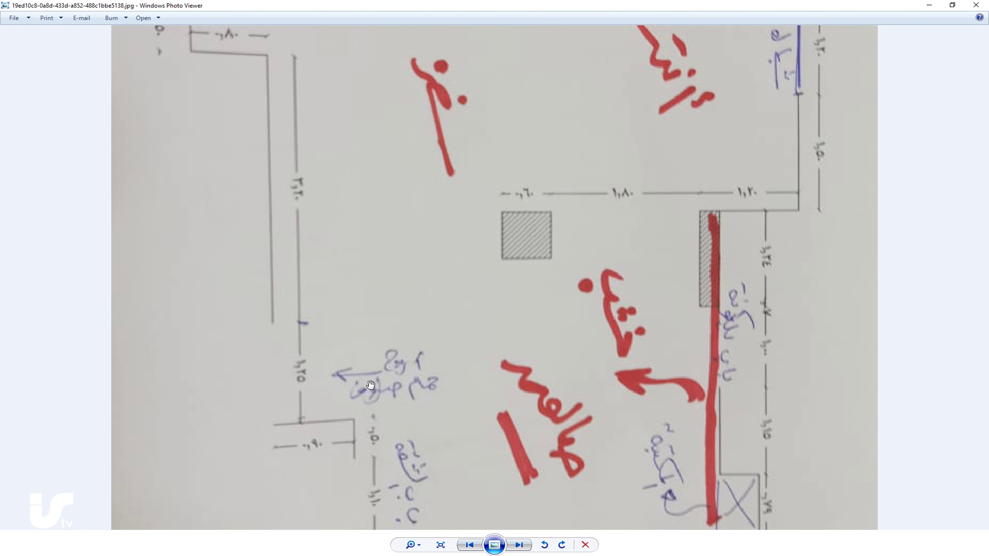
scroll(397, 205, "down", 3)
scroll(373, 390, "down", 3)
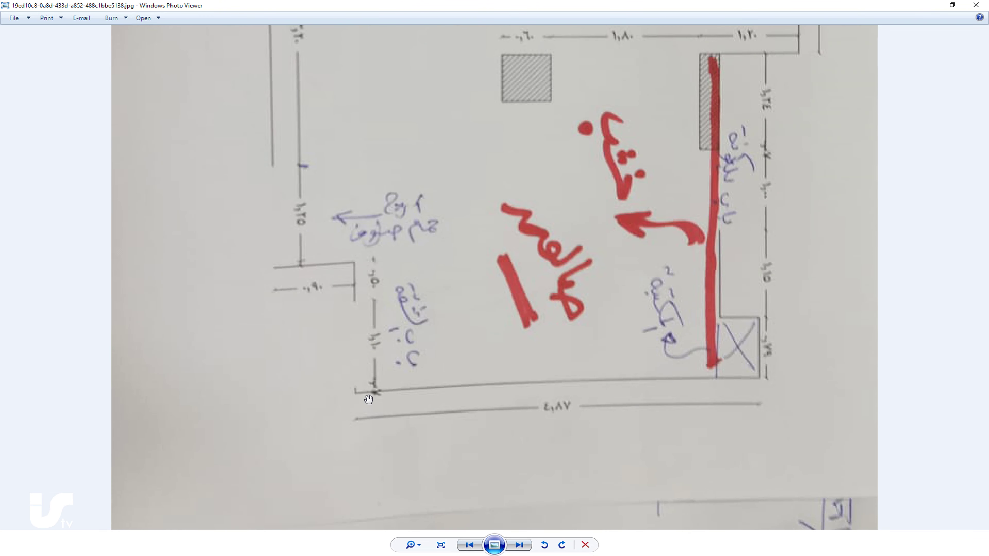
scroll(435, 311, "up", 1)
At Segment level, select the bottom wall segment lying under the pink strip.
left_click(929, 5)
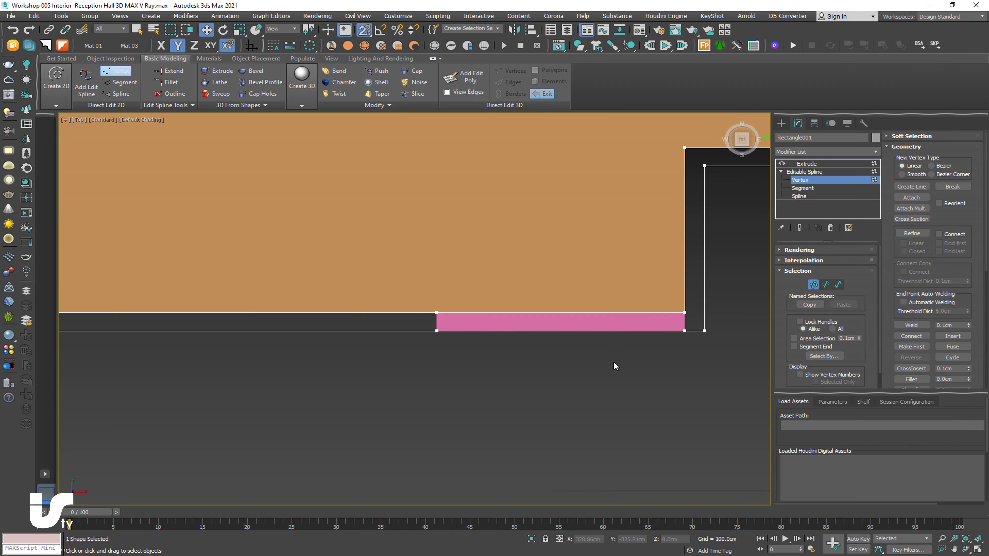
middle_click_drag(685, 311, 637, 338)
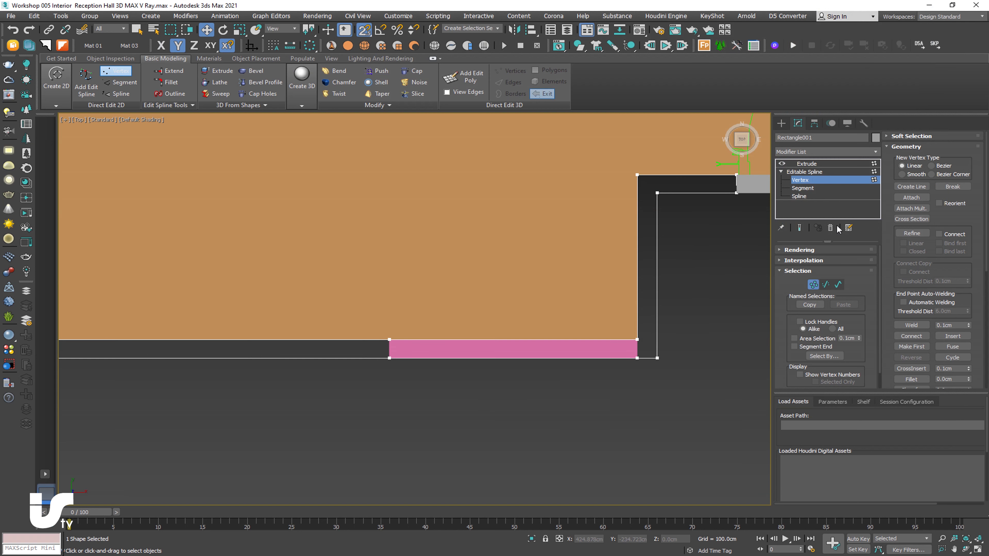
left_click(826, 284)
left_click_drag(503, 282, 569, 437)
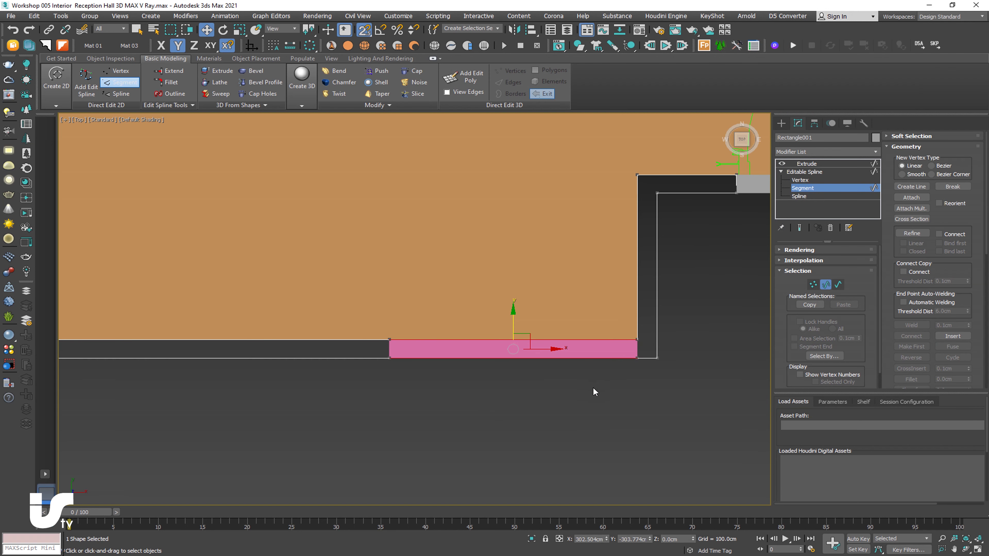
left_click(571, 409)
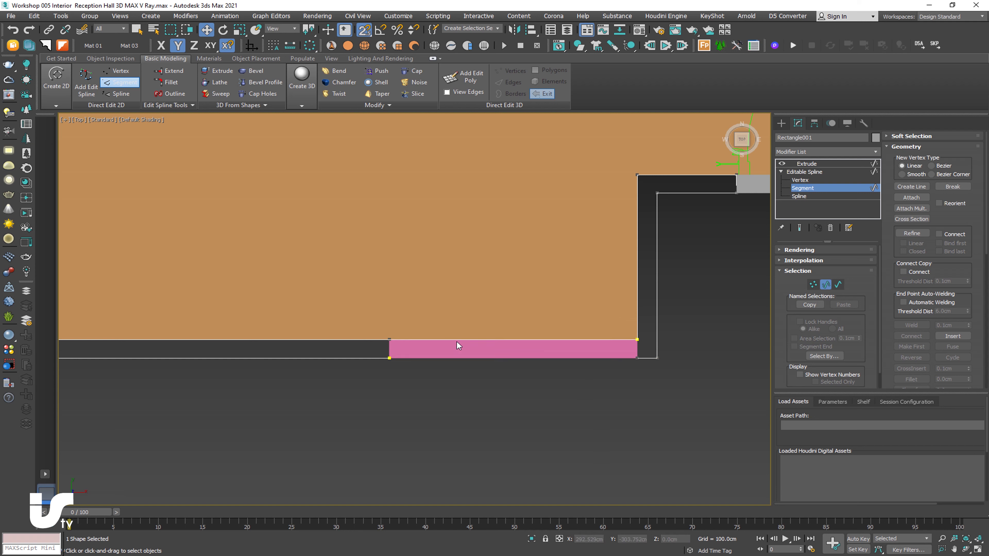
Try Connect on the outline's vertices, then delete the pink Box007.
left_click(810, 165)
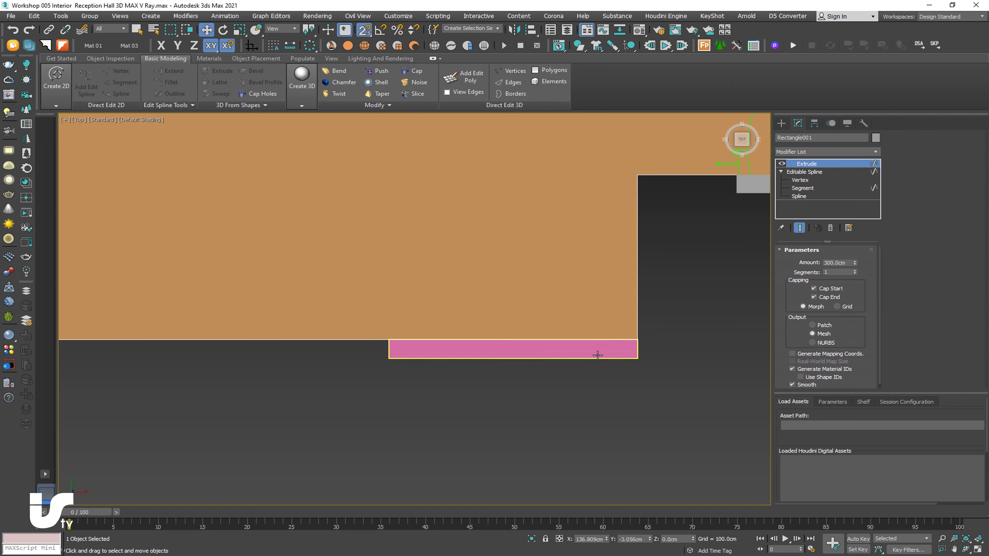
left_click(810, 181)
right_click(525, 233)
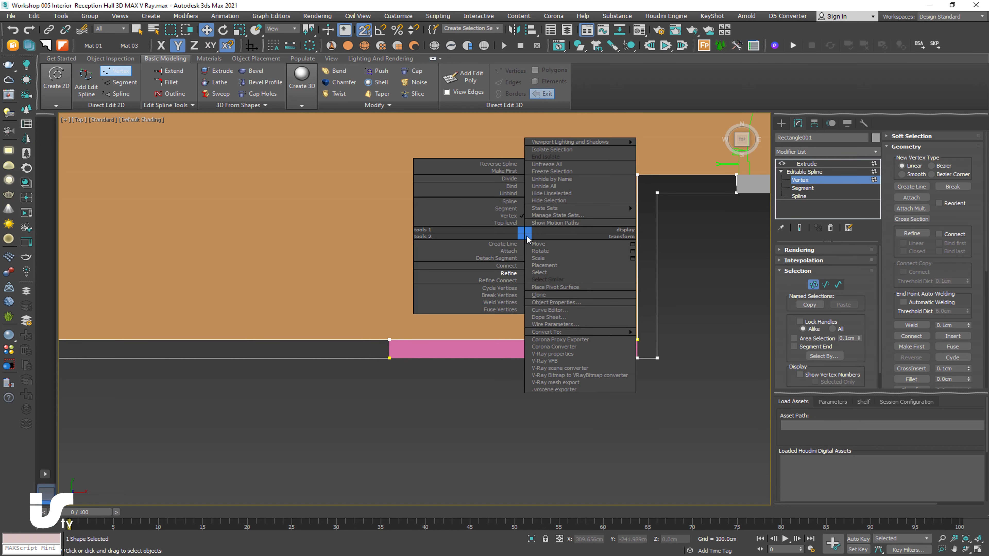
left_click(506, 265)
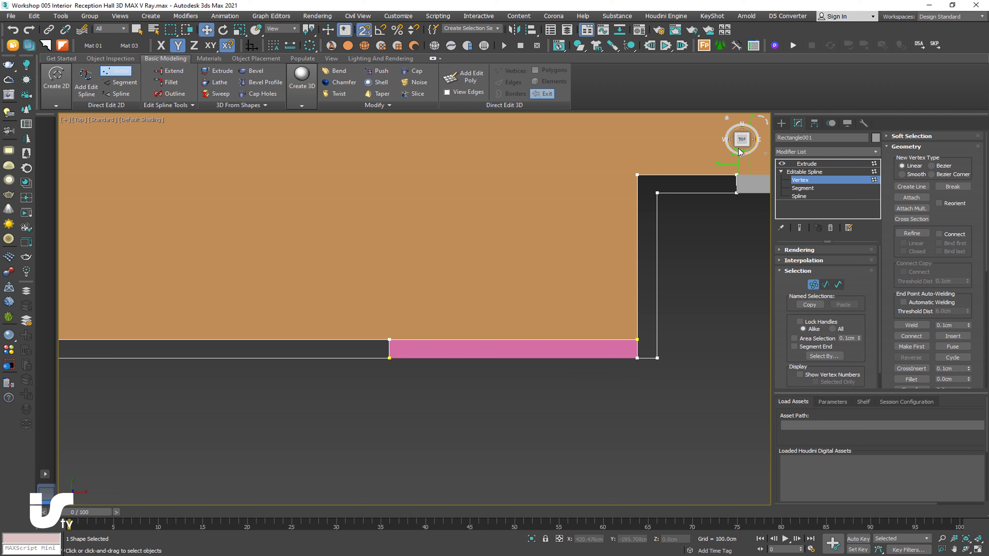
left_click(543, 347)
key("Delete")
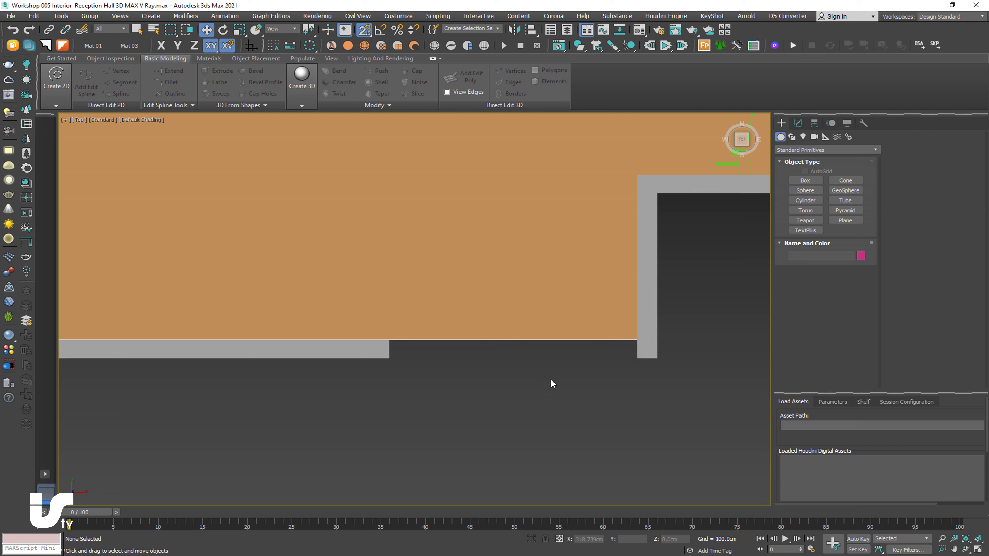
scroll(551, 380, "down", 3)
scroll(622, 411, "up", 5)
Draw a header box spanning the bottom-wall opening using full 3D snapping.
left_click(805, 180)
left_click_drag(697, 396, 458, 396)
left_click_drag(352, 396, 405, 403)
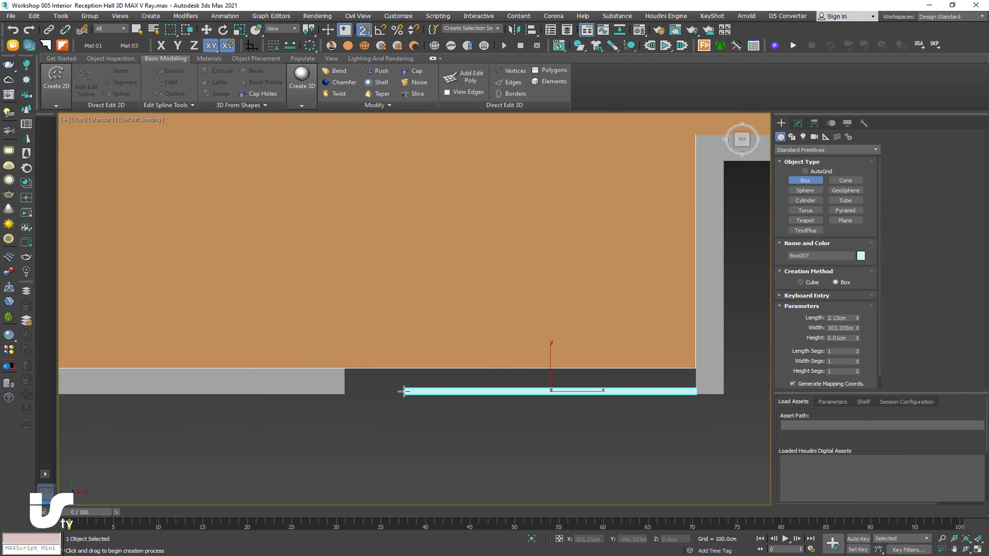
right_click(405, 402)
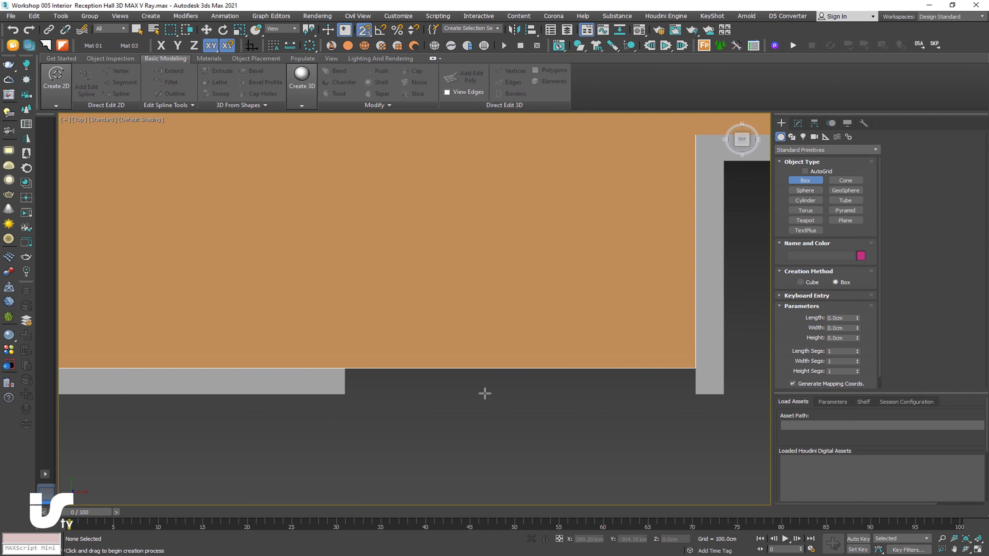
left_click_drag(364, 30, 366, 78)
left_click_drag(344, 394, 695, 370)
left_click(689, 311)
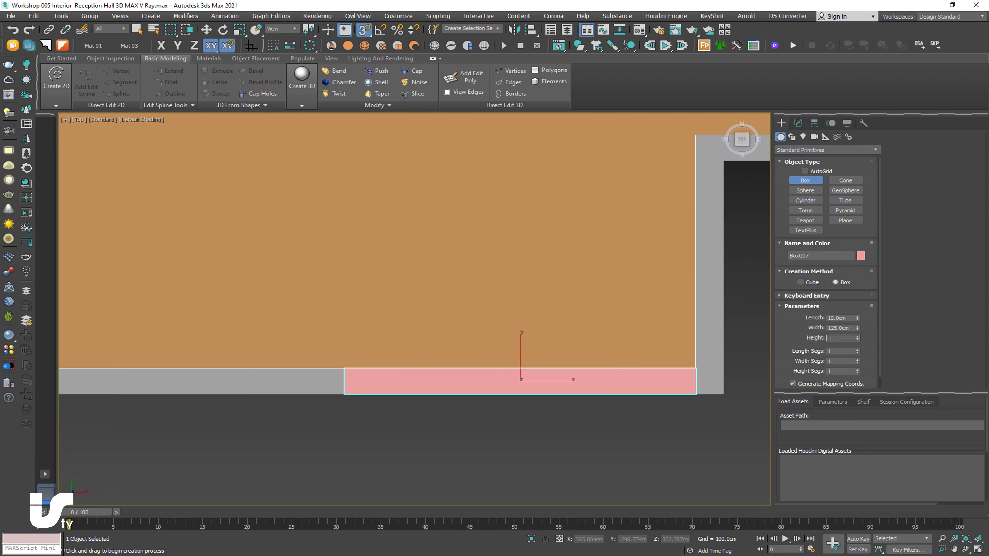
Orbit into a 3D view and give the header box a new colour.
mouse_move(506, 273)
middle_mouse_down("alt")
mouse_move(593, 317)
mouse_move(861, 258)
middle_mouse_up("alt")
key("w")
left_click(861, 256)
left_click(580, 333)
key("Delete")
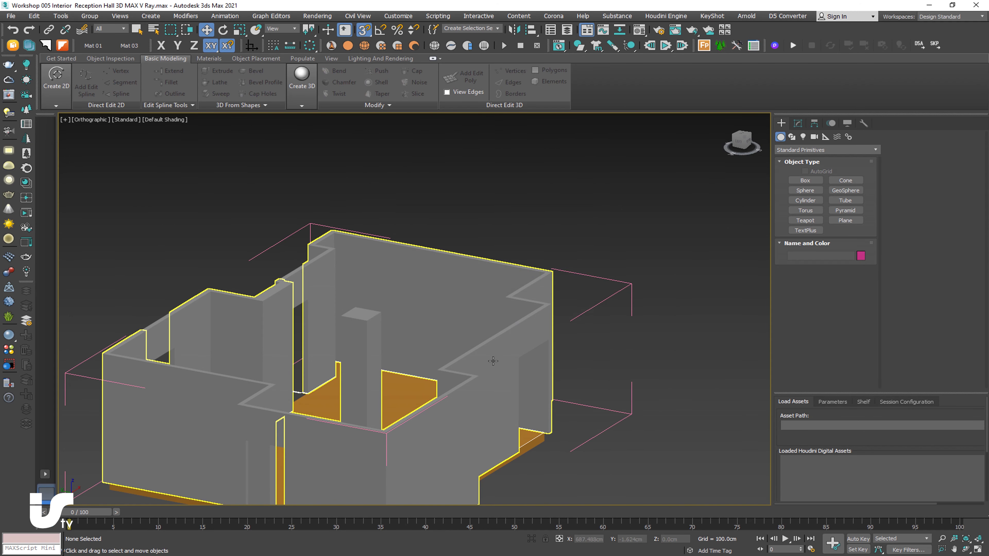
Close the wall group and attach the header box to Group001, back in Top view.
left_click(493, 361)
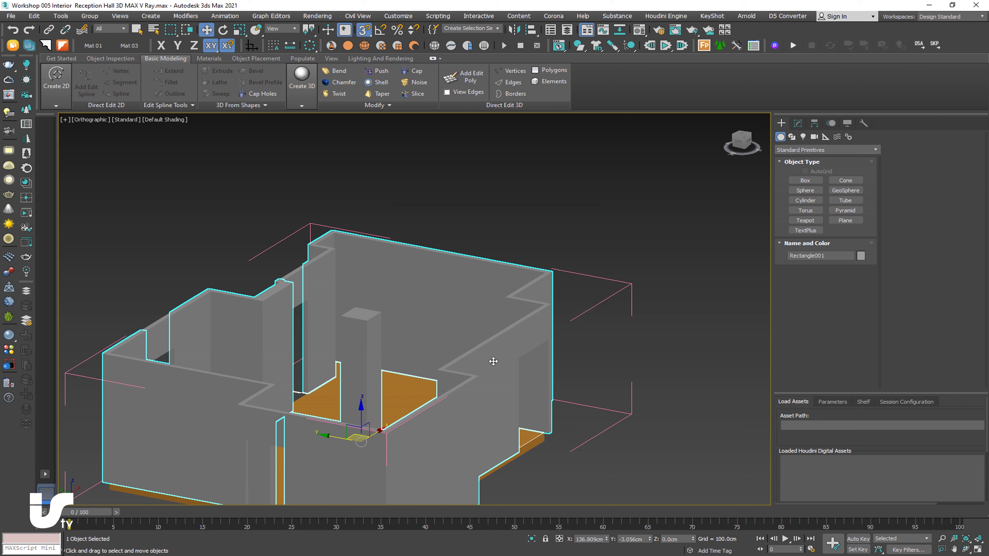
left_click(90, 15)
left_click(97, 72)
left_click(511, 377)
left_click(504, 299)
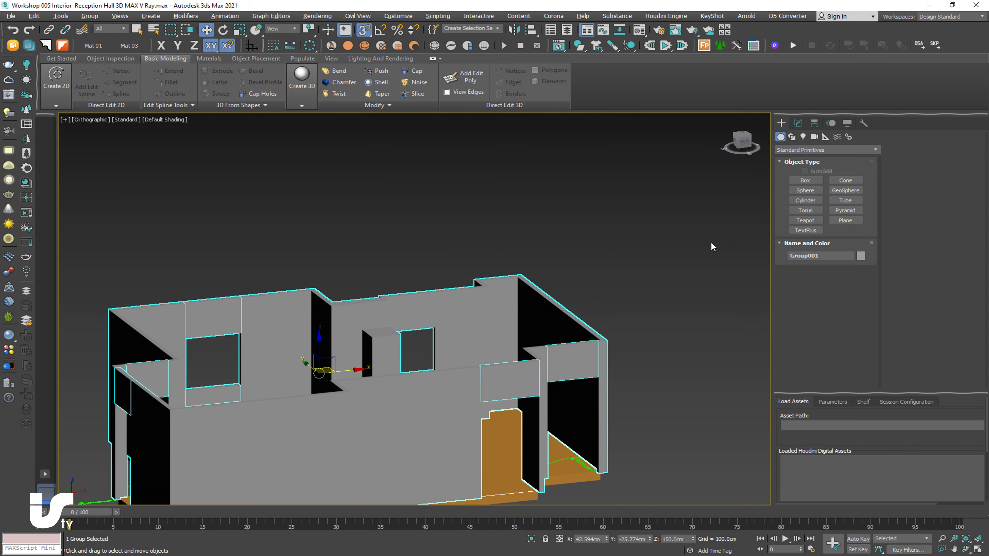
key("t")
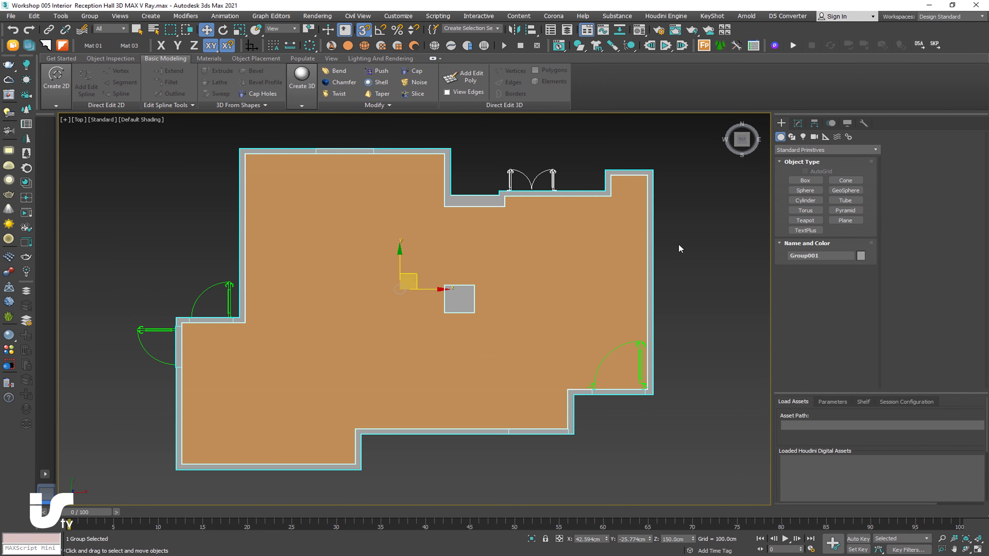
left_click(701, 270)
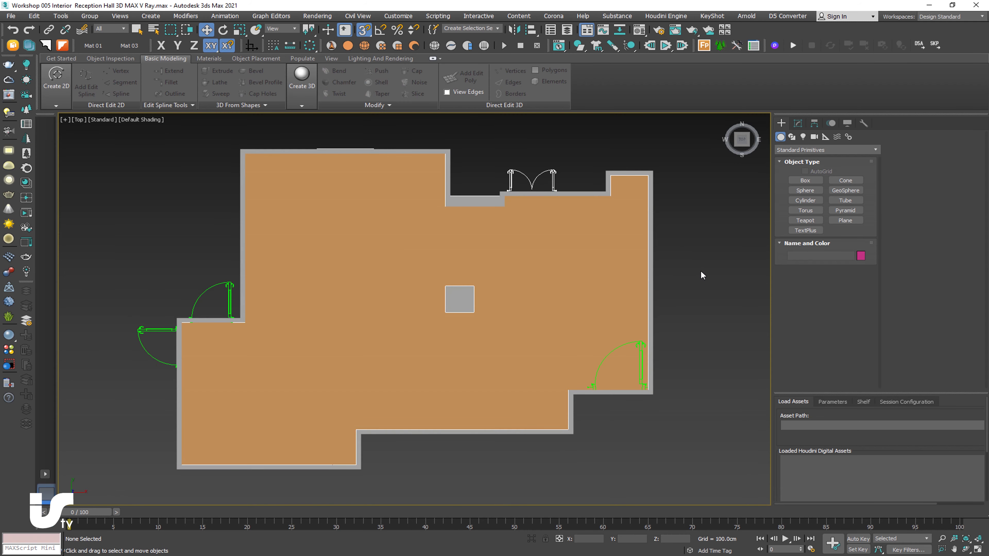
middle_click_drag(699, 273, 702, 284)
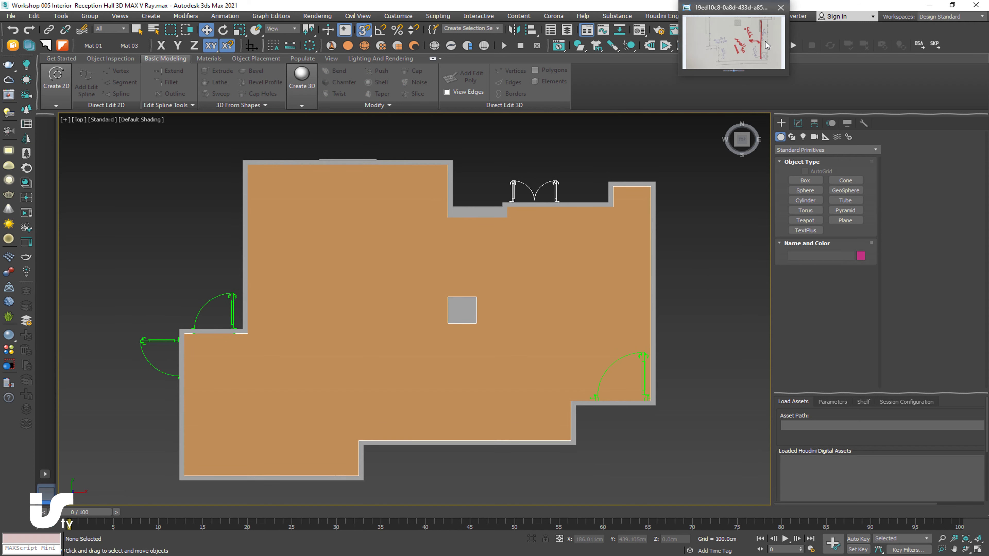
left_click(739, 45)
scroll(334, 187, "down", 5)
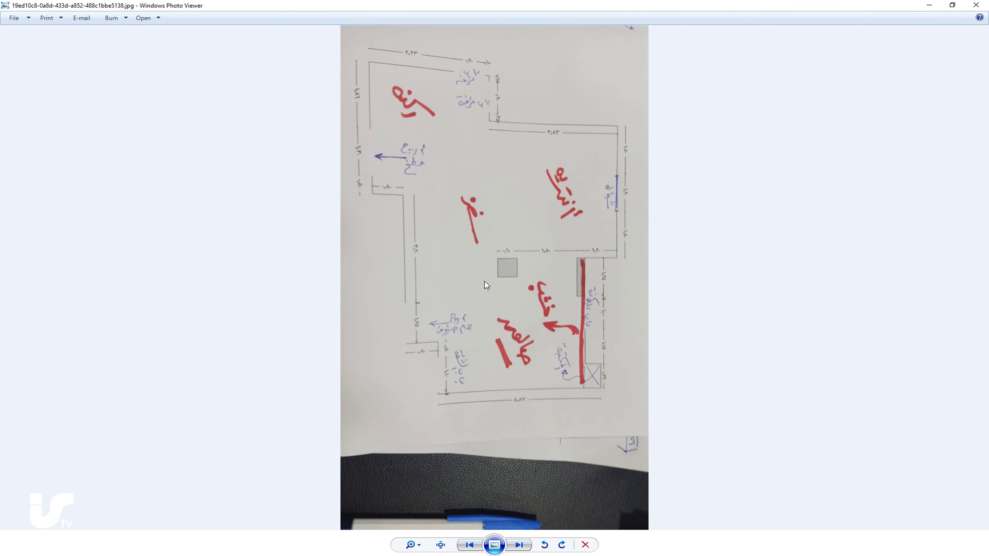
left_click(520, 546)
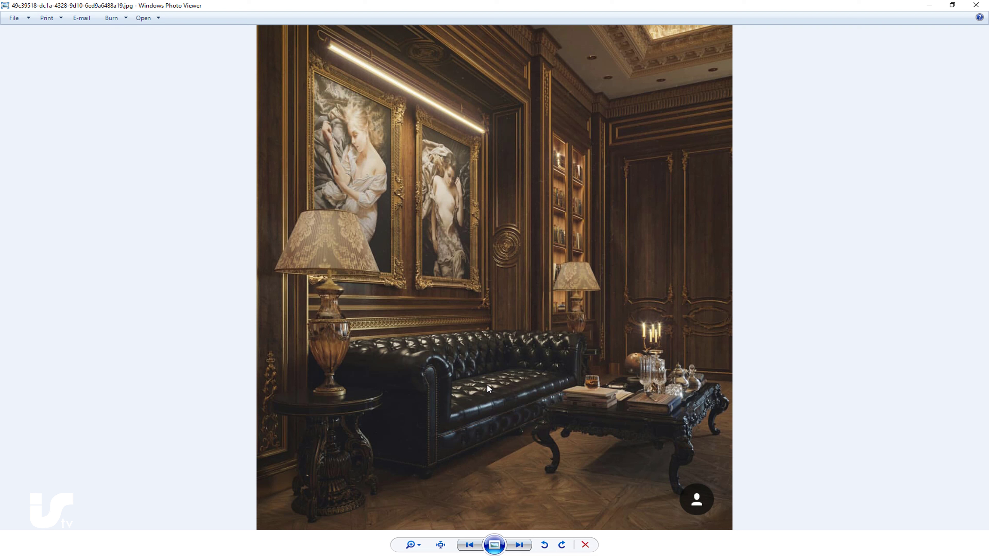
key("alt+Tab")
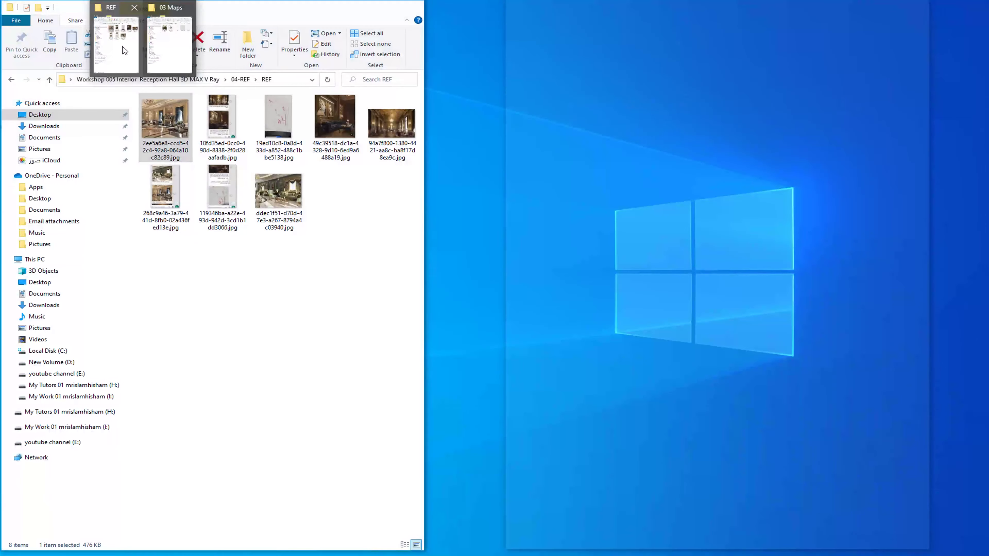
Extract rugiano_cloud sofa.rar in 02 Models and select the sofa's texture images.
left_click(161, 40)
left_click(554, 80)
double_click(668, 121)
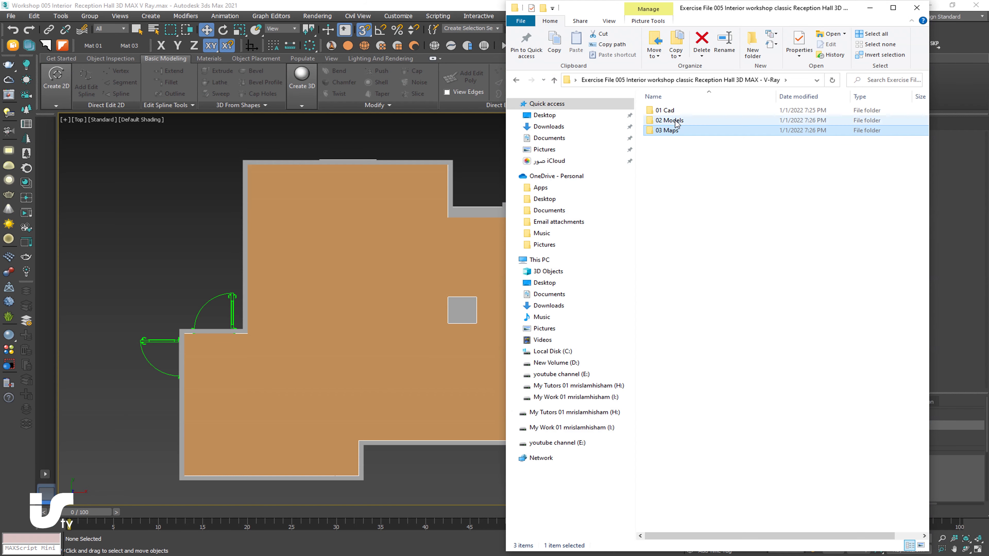
left_click(921, 546)
left_click(894, 8)
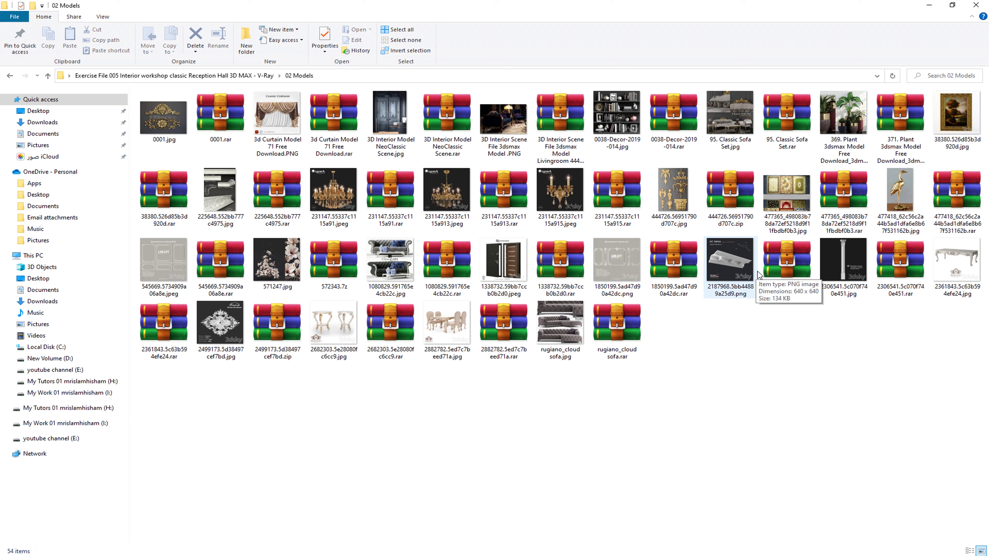
right_click(626, 328)
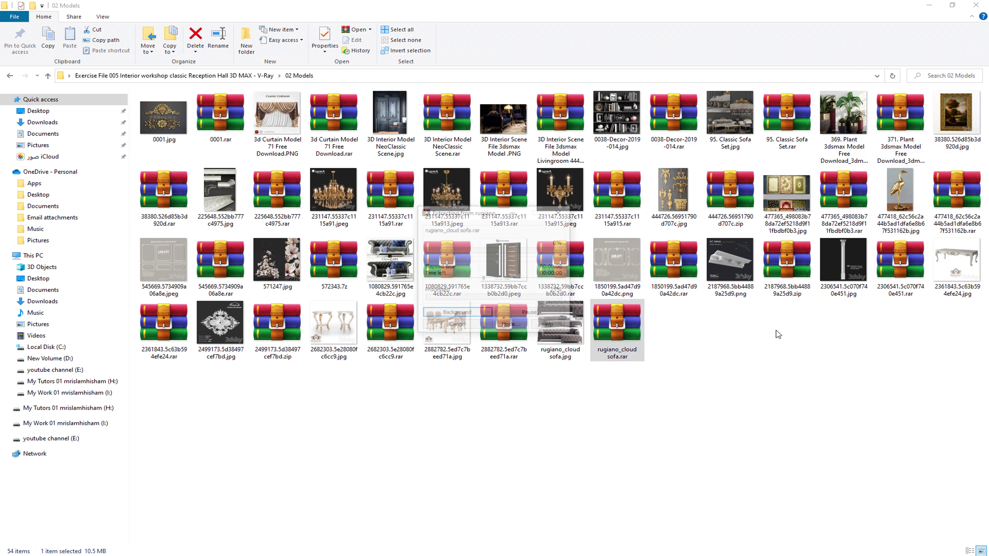
double_click(164, 117)
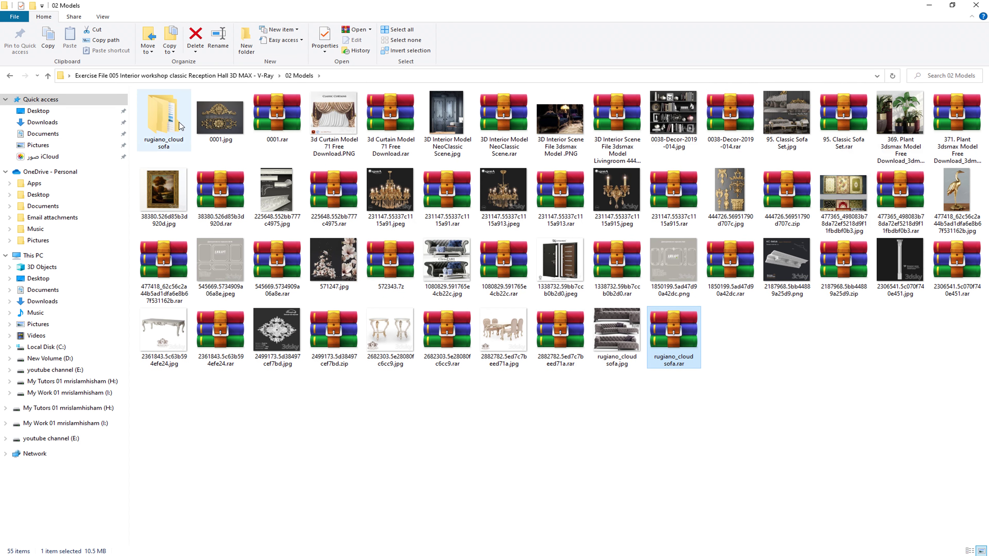
double_click(156, 105)
mouse_move(658, 195)
left_mouse_down()
mouse_move(294, 127)
mouse_move(281, 87)
left_mouse_up()
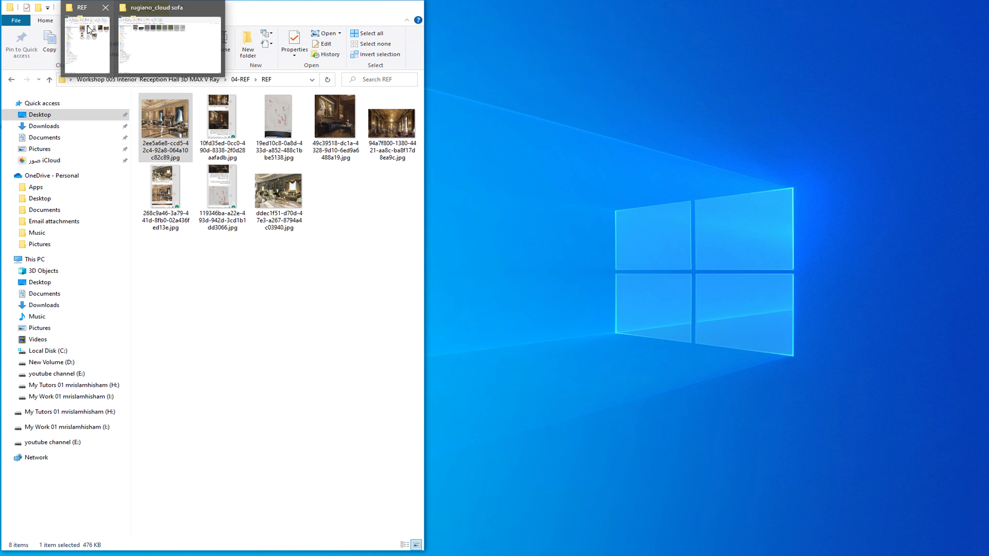
Create a folder named map in 02-Max and paste the seven texture images into it.
left_click(89, 31)
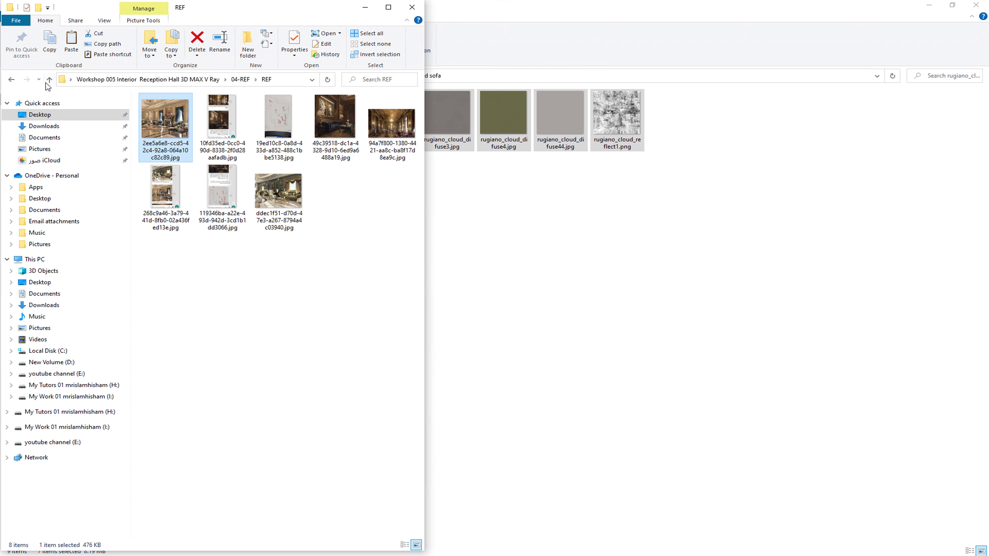
left_click(48, 79)
left_click(225, 79)
left_click(242, 100)
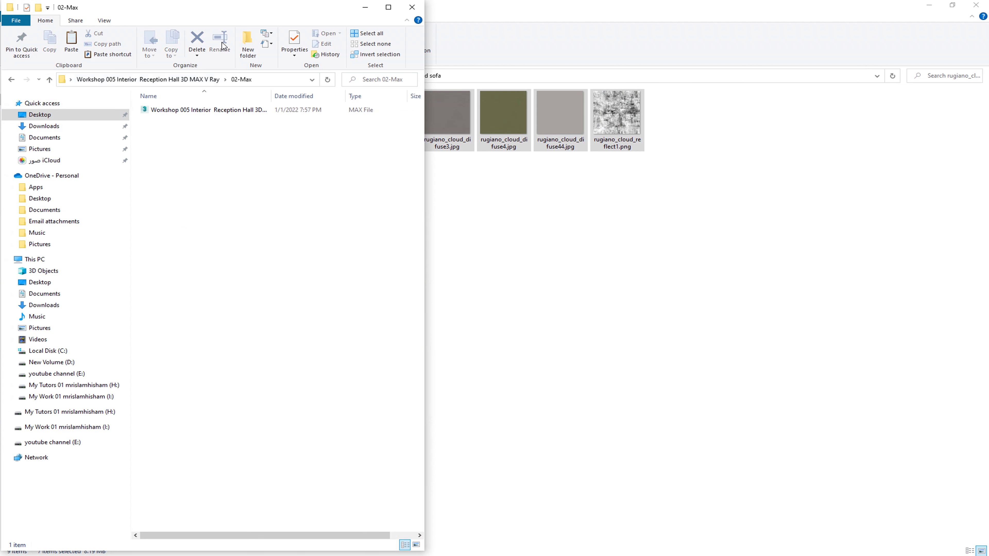
left_click(247, 42)
type("map")
key("Return")
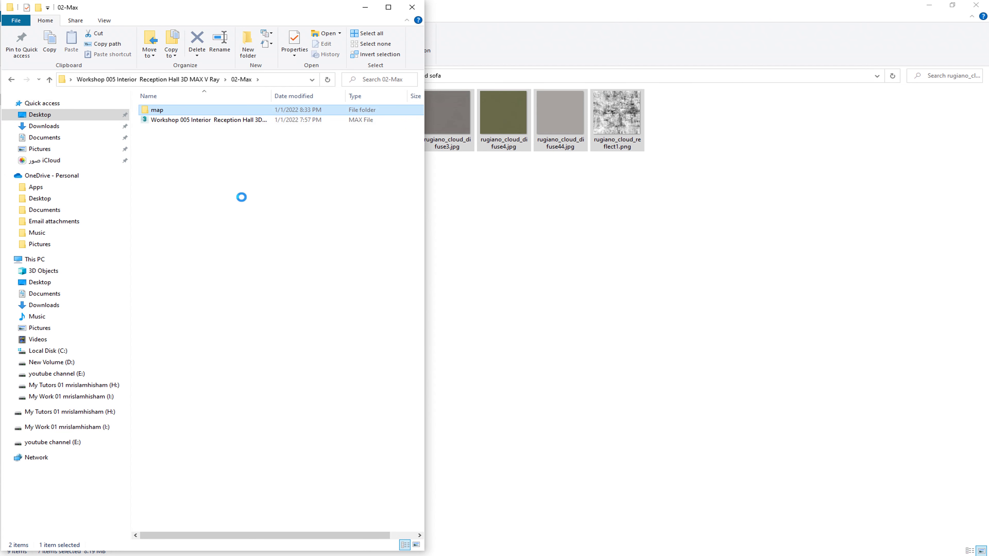
key("Return")
key("ctrl+v")
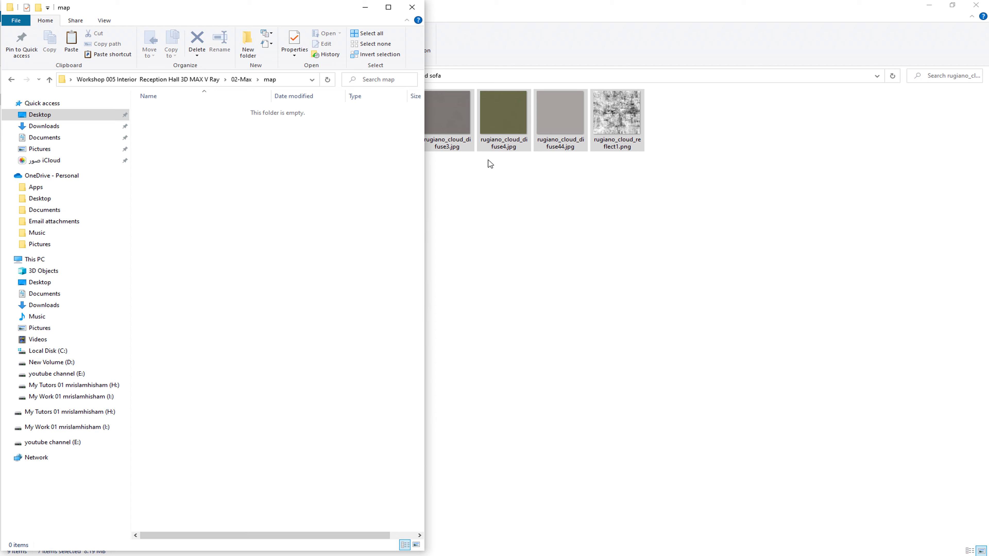
Move the sofa folder window aside and select its full folder path.
double_click(700, 13)
left_click_drag(700, 13, 750, 16)
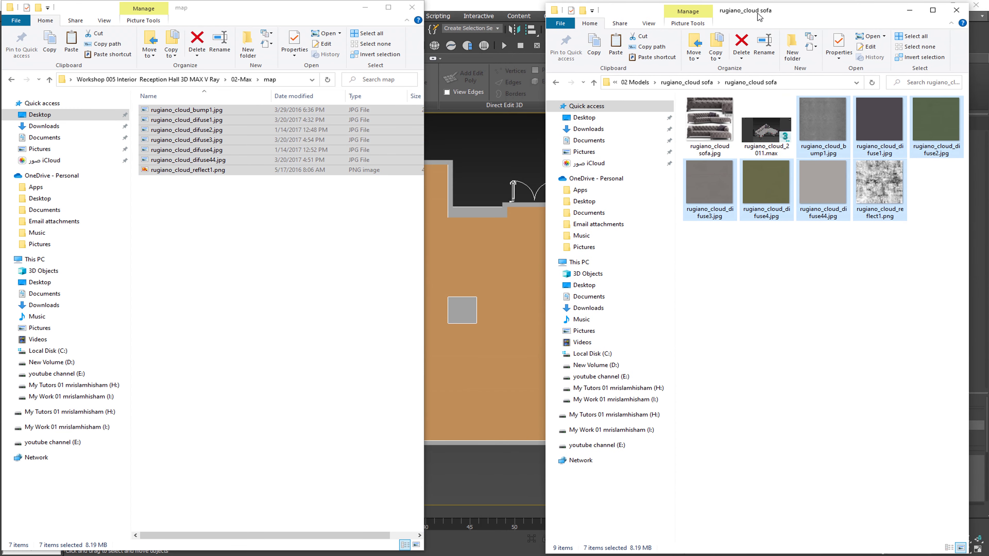
left_click(783, 84)
right_click(783, 83)
Merge all objects from rugiano_cloud_2011.max into the scene.
left_click(803, 103)
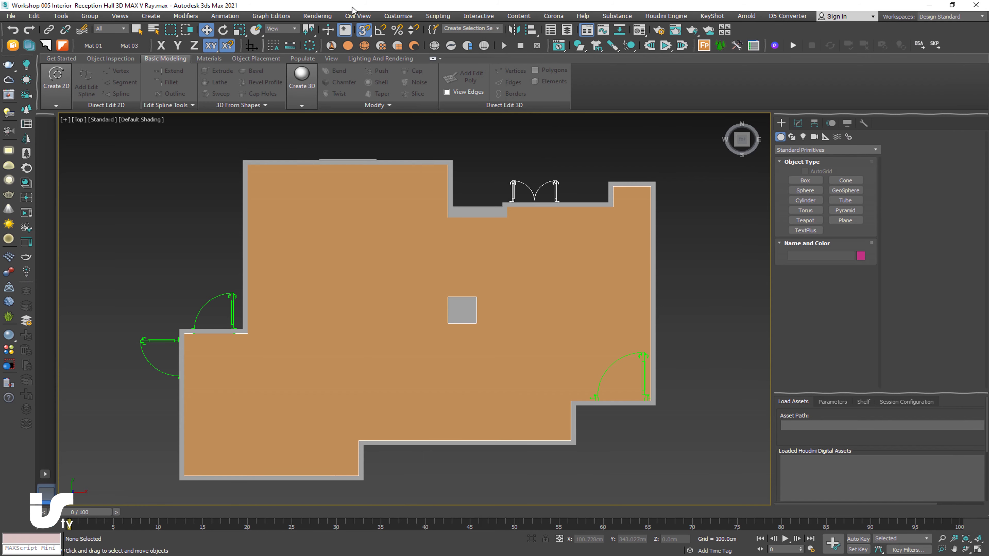
left_click(11, 16)
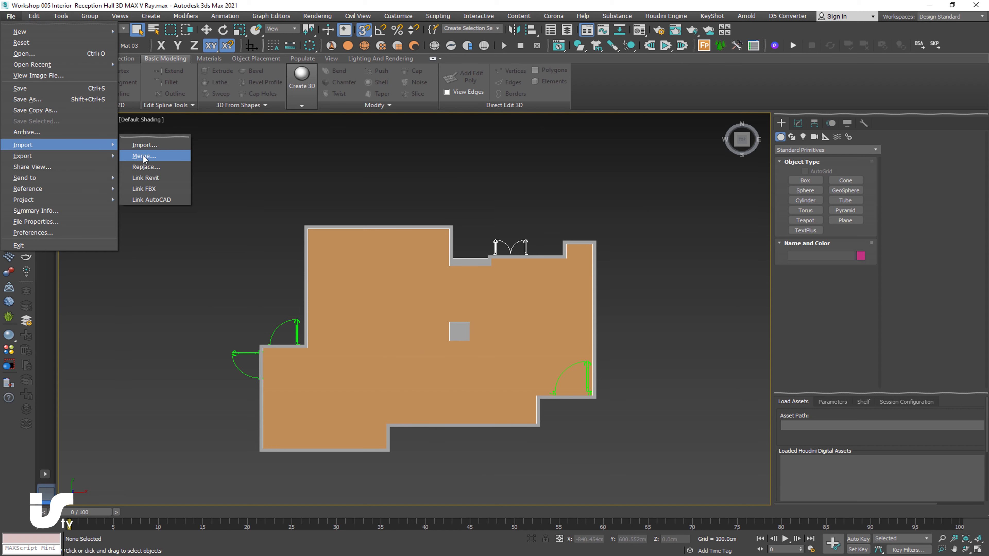
left_click(143, 155)
key("ctrl+v")
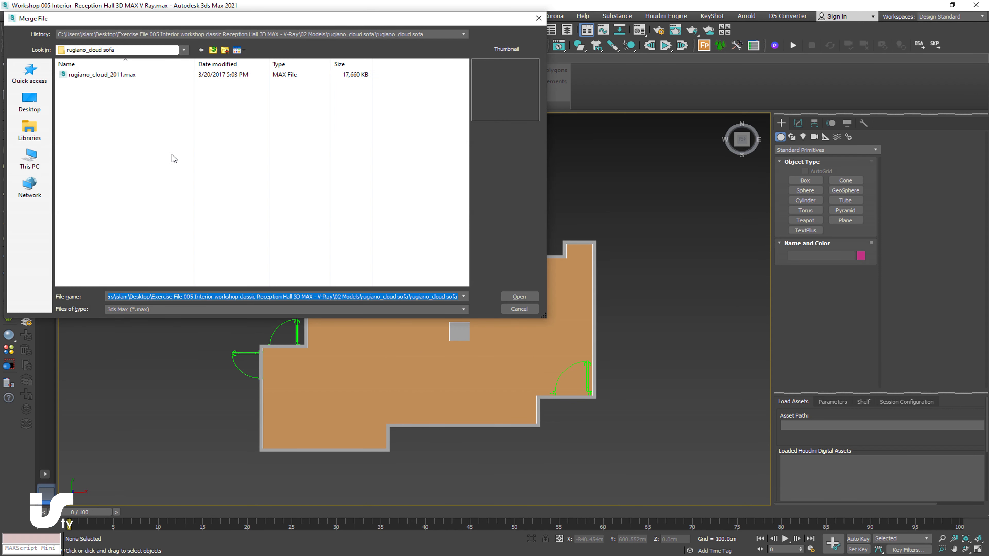
left_click(128, 76)
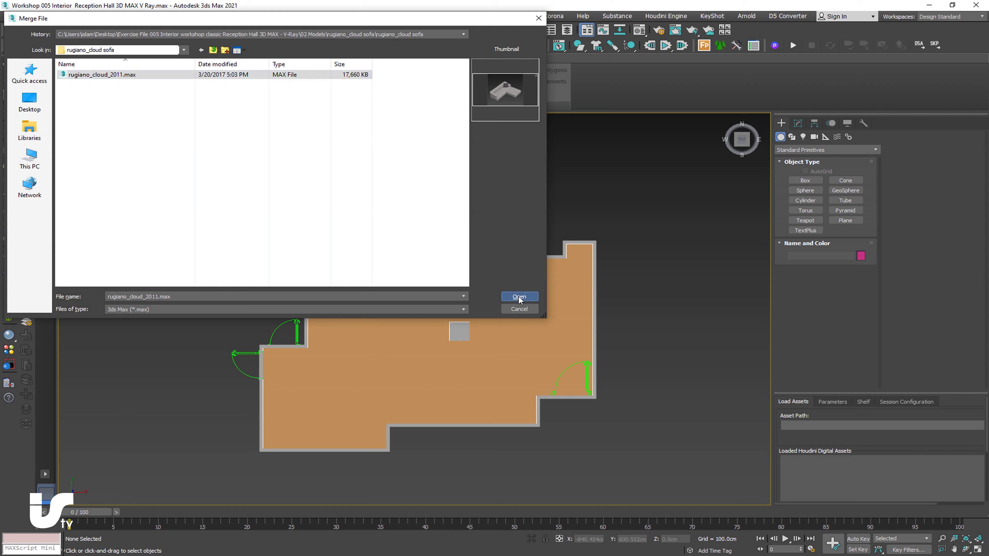
left_click(519, 296)
left_click(408, 344)
left_click(538, 386)
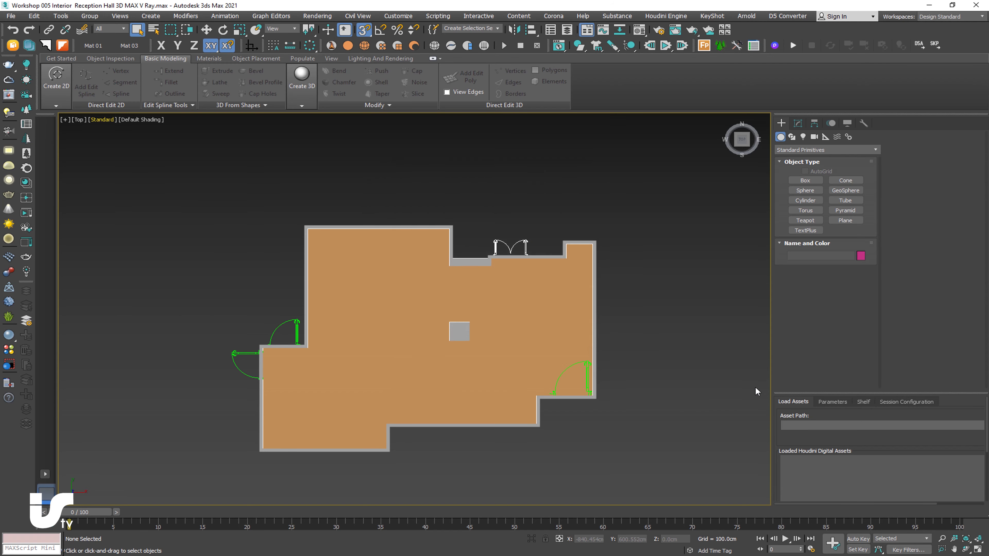
Move the merged sofa group to the left of the floor plan.
left_click(206, 30)
mouse_move(489, 278)
left_mouse_down()
mouse_move(219, 296)
mouse_move(209, 306)
left_mouse_up()
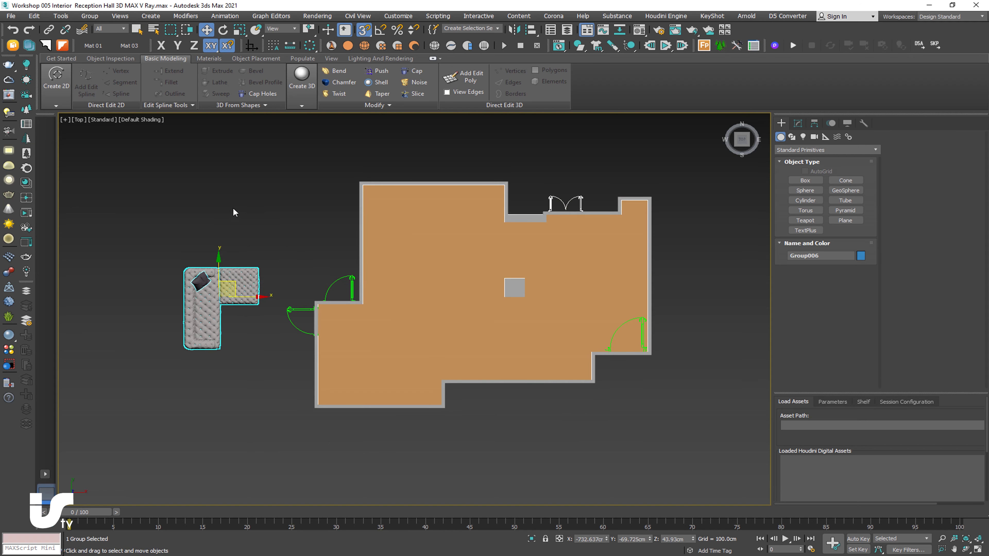
left_click(135, 161)
Switch the Top view to Wireframe Override, then select and frame the sofa group.
left_click(132, 120)
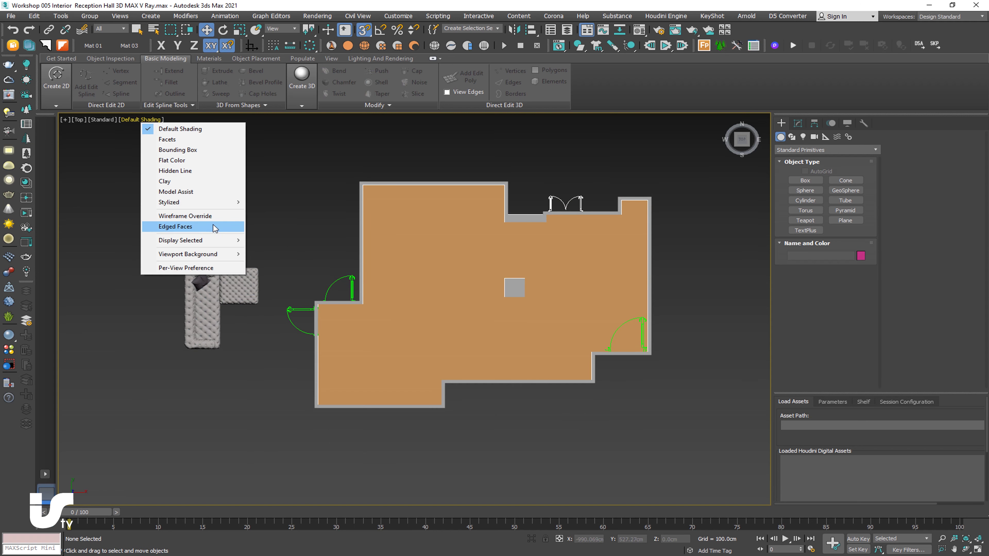
left_click(201, 215)
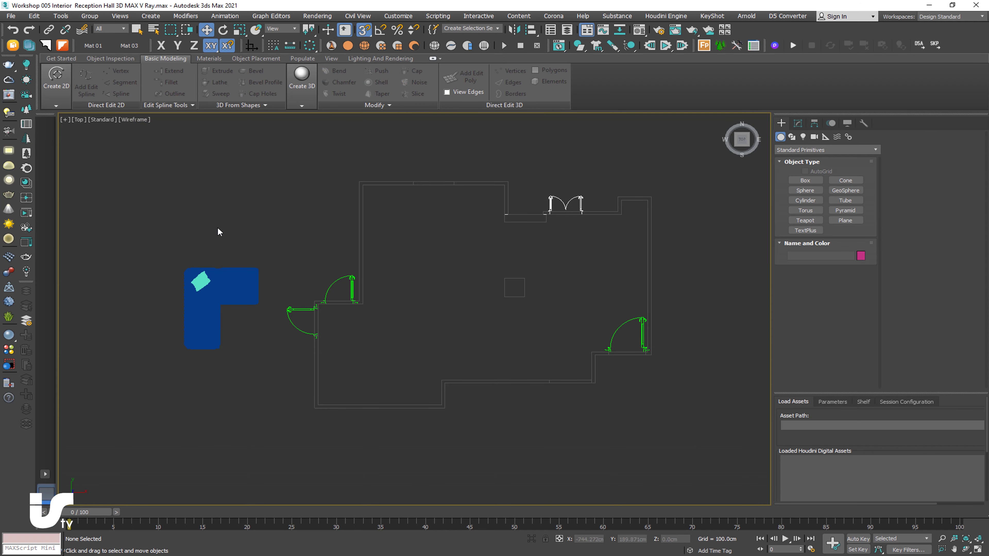
scroll(241, 326, "up", 3)
left_click_drag(270, 183, 129, 283)
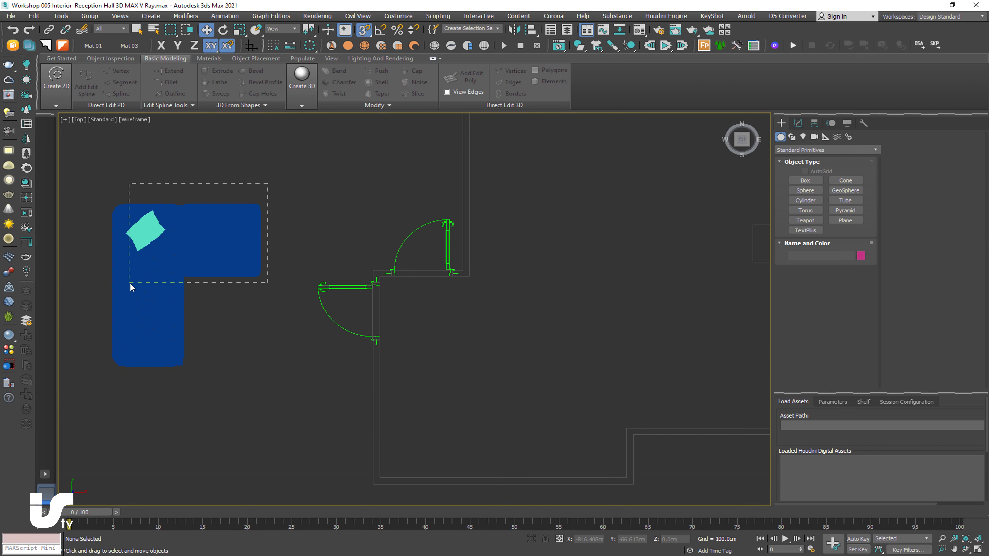
middle_click_drag(299, 397, 302, 334)
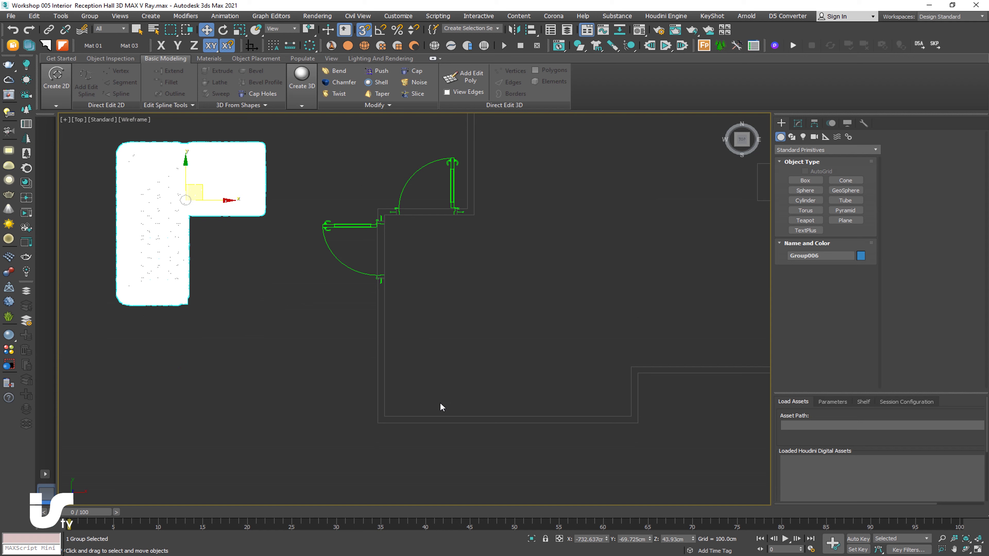
middle_click_drag(455, 364, 436, 382)
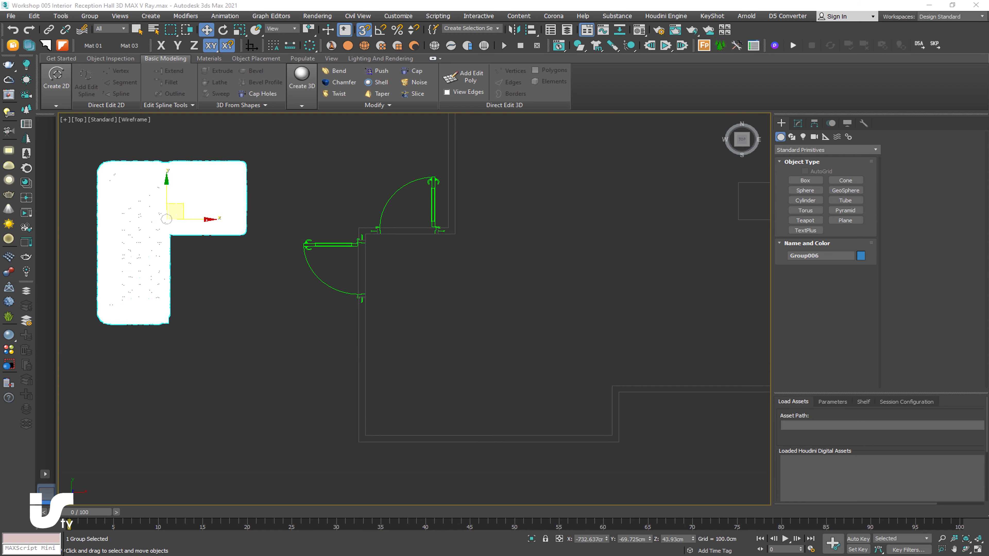
scroll(453, 250, "up", 3)
scroll(397, 338, "up", 2)
scroll(375, 329, "down", 2)
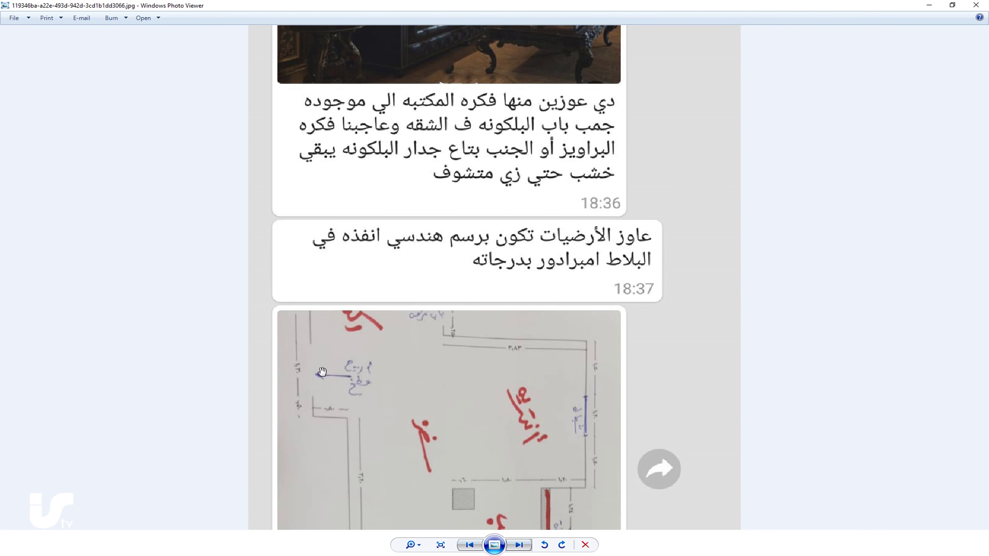
Compare the reference sketch with the 3ds Max plan, zooming and panning to the room.
scroll(324, 363, "up", 3)
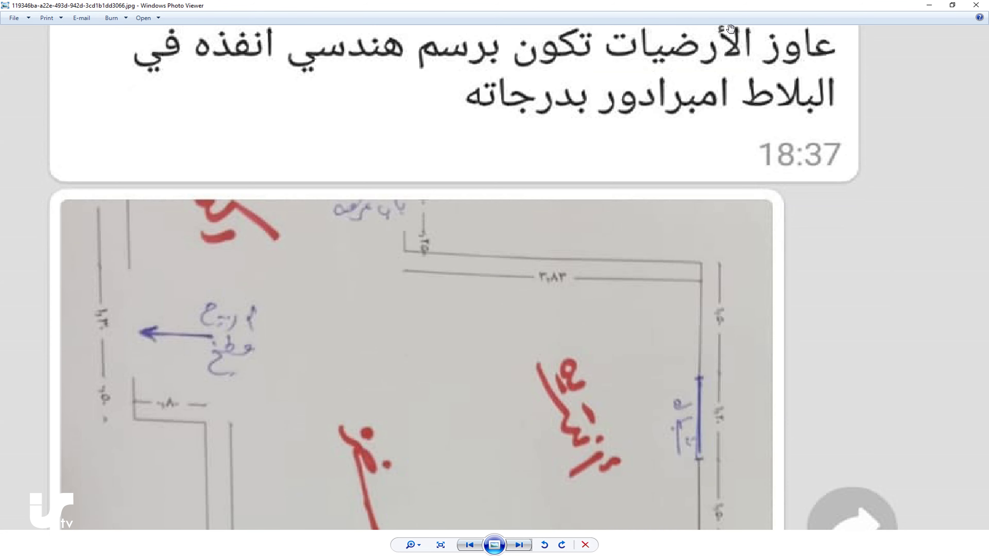
key("alt+Tab")
scroll(389, 370, "down", 4)
scroll(419, 349, "up", 1)
scroll(412, 341, "up", 2)
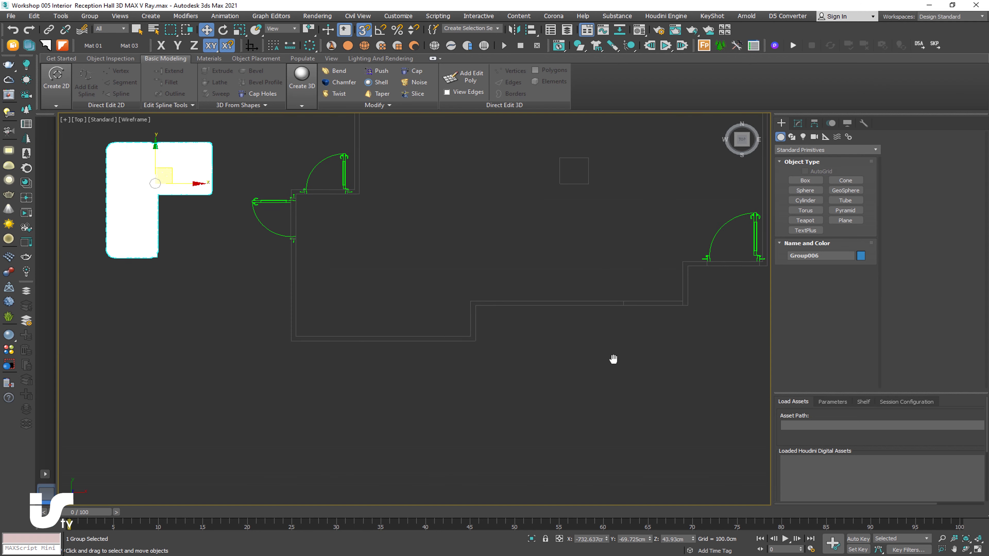
middle_click_drag(442, 283, 446, 340)
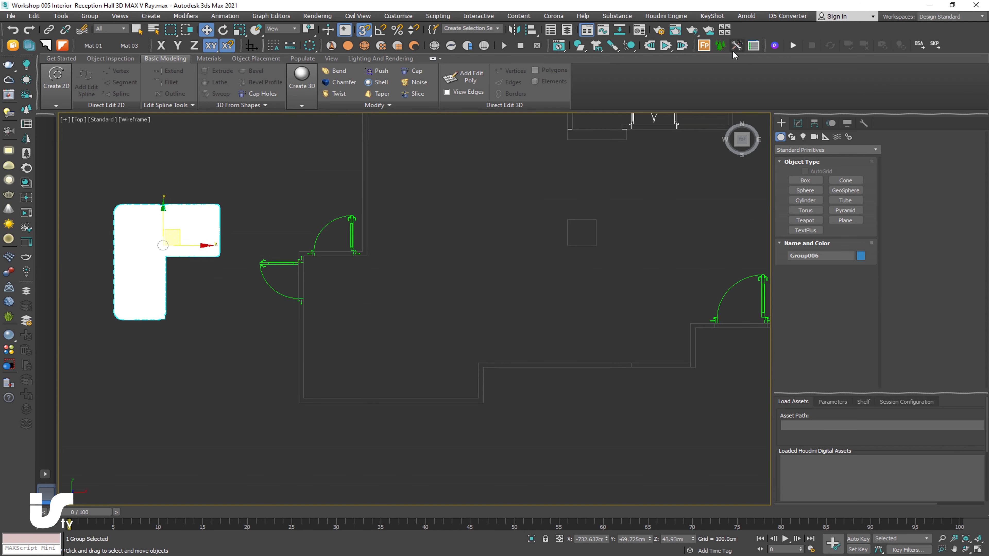
Pan the reference sketch in Photo Viewer to read its lower part and the text above.
key("alt+Tab")
mouse_move(483, 318)
left_mouse_down()
mouse_move(550, 221)
mouse_move(227, 247)
mouse_move(145, 270)
left_mouse_up()
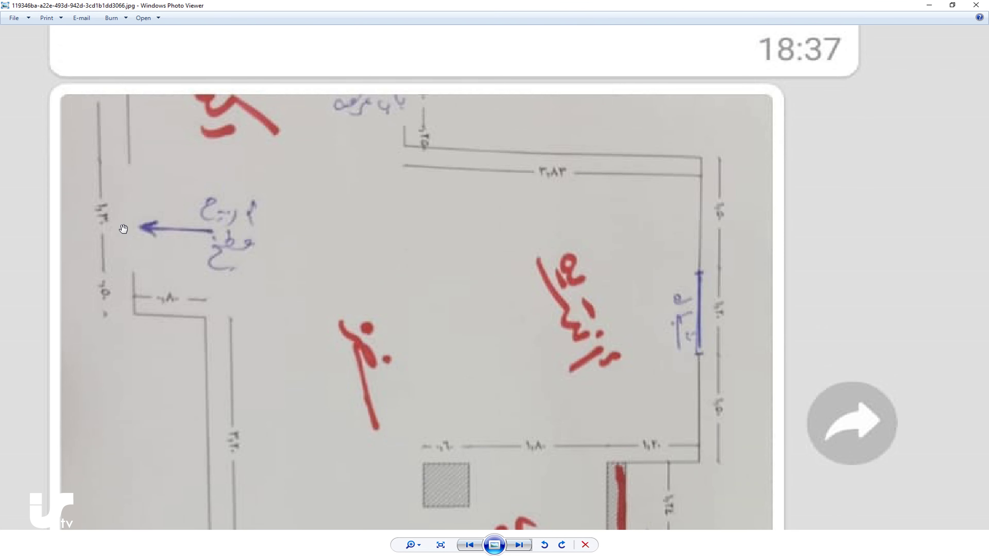
left_click_drag(123, 229, 101, 303)
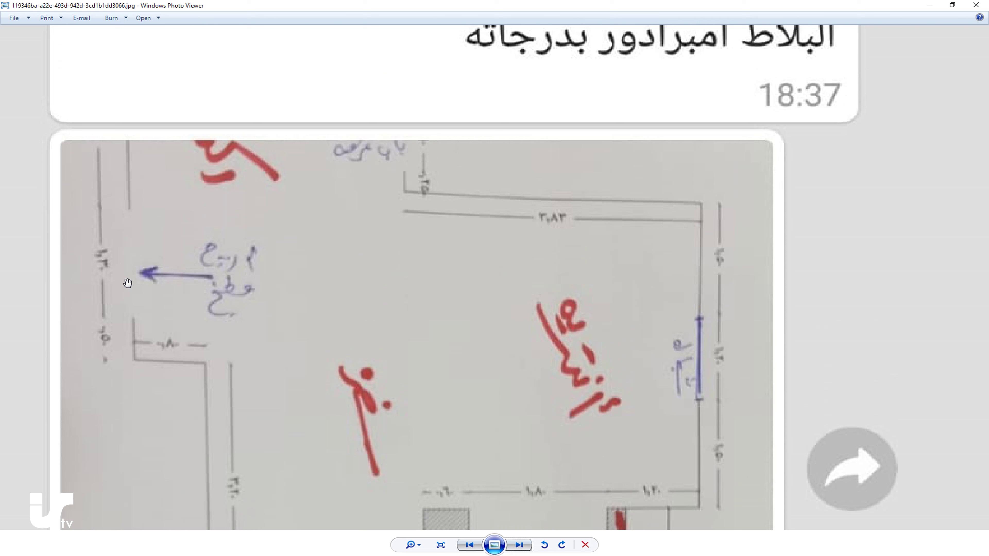
Back in 3ds Max, draw a thin box below the room walls with width 50.
left_click(929, 5)
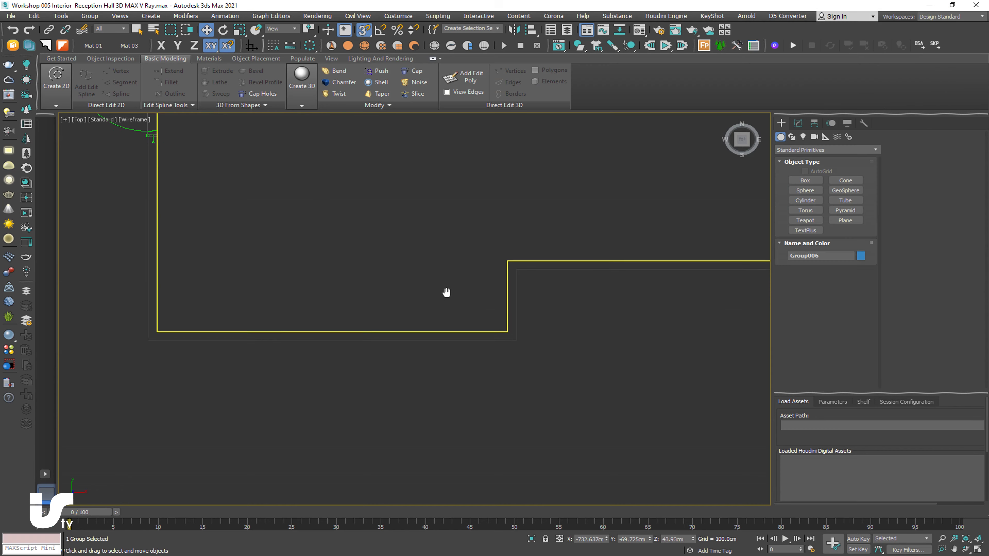
left_click(805, 180)
left_click_drag(541, 381, 658, 399)
left_click_drag(470, 403, 510, 395)
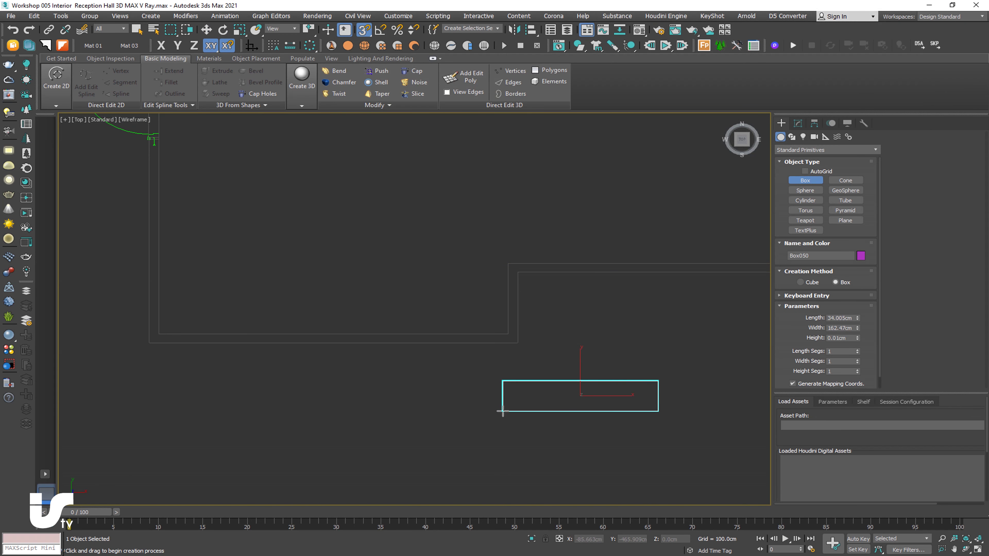
double_click(842, 328)
type("50")
key("Return")
right_click(638, 324)
mouse_move(639, 323)
middle_mouse_down()
mouse_move(539, 402)
mouse_move(515, 337)
middle_mouse_up()
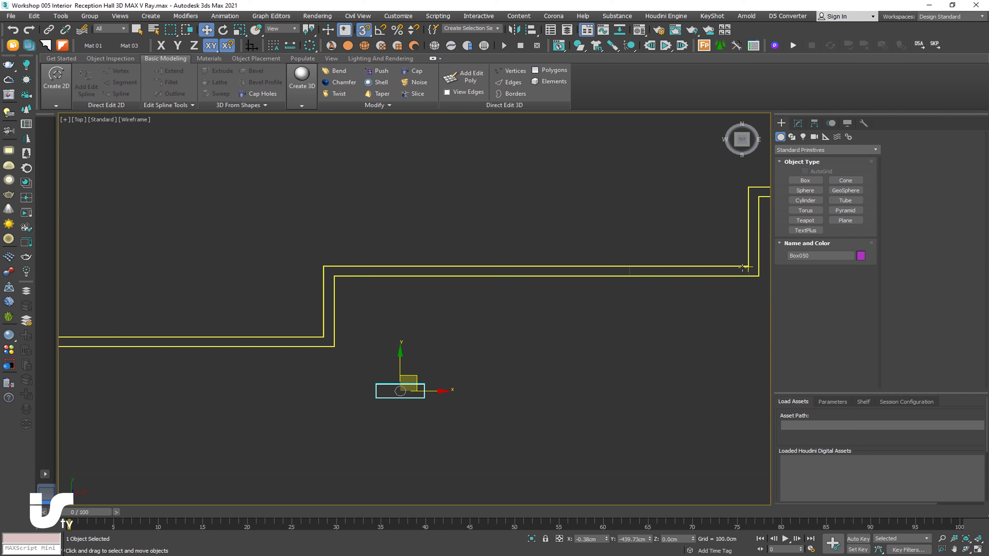
Set the box Box050 length to 10 cm and snap it onto the wall corner.
scroll(634, 320, "up", 2)
scroll(546, 364, "up", 1)
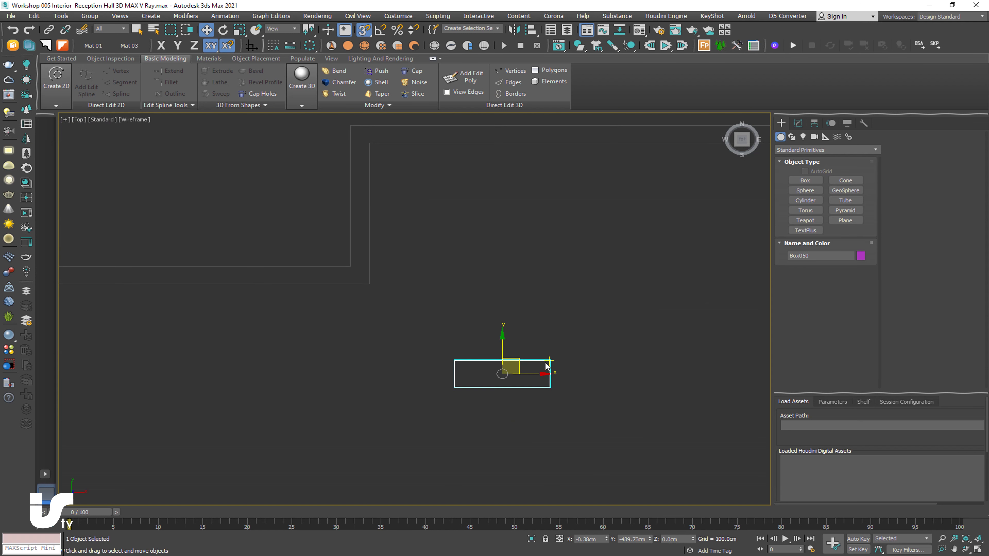
left_click(815, 123)
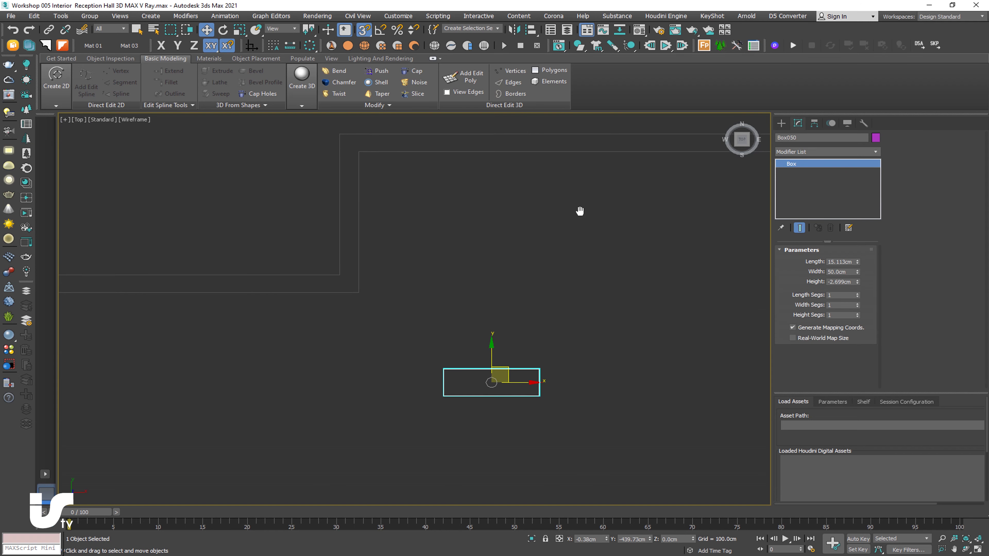
scroll(578, 210, "down", 5)
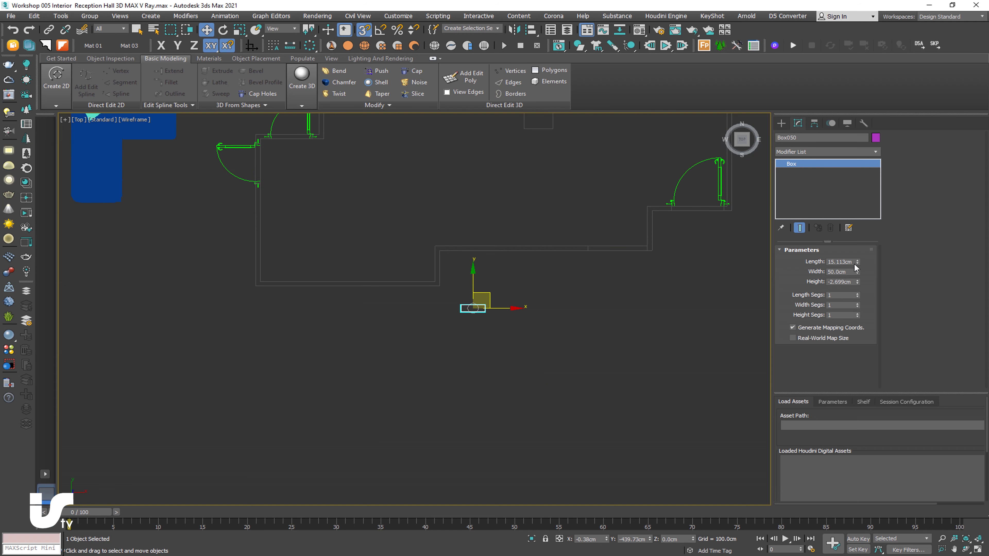
type("10")
key("Return")
scroll(473, 308, "up", 4)
mouse_move(488, 351)
left_mouse_down()
mouse_move(531, 268)
mouse_move(370, 217)
left_mouse_up()
Clone the box with a width of 130 cm and snap it onto the wall line.
key("Return")
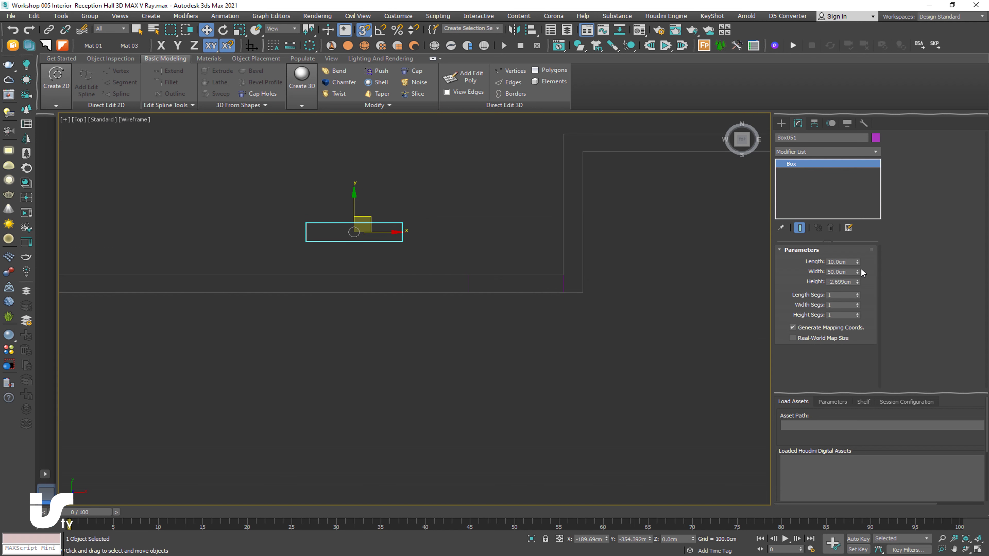
type("130")
key("Return")
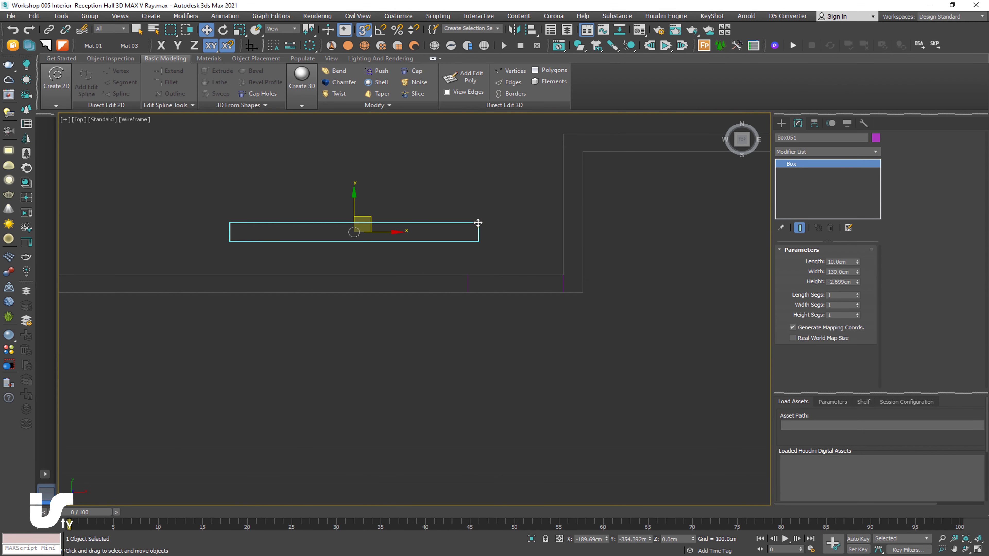
left_click_drag(479, 223, 469, 274)
scroll(429, 304, "down", 3)
left_click(390, 364)
middle_click_drag(366, 195, 399, 239)
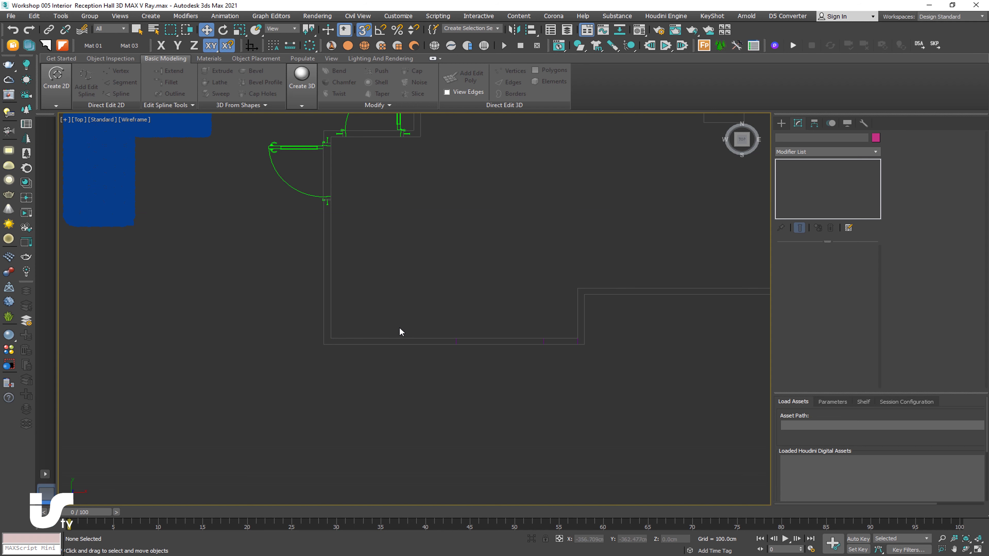
Open the wall group and select the Rectangle001 outline at vertex level.
scroll(446, 310, "up", 3)
left_click(328, 366)
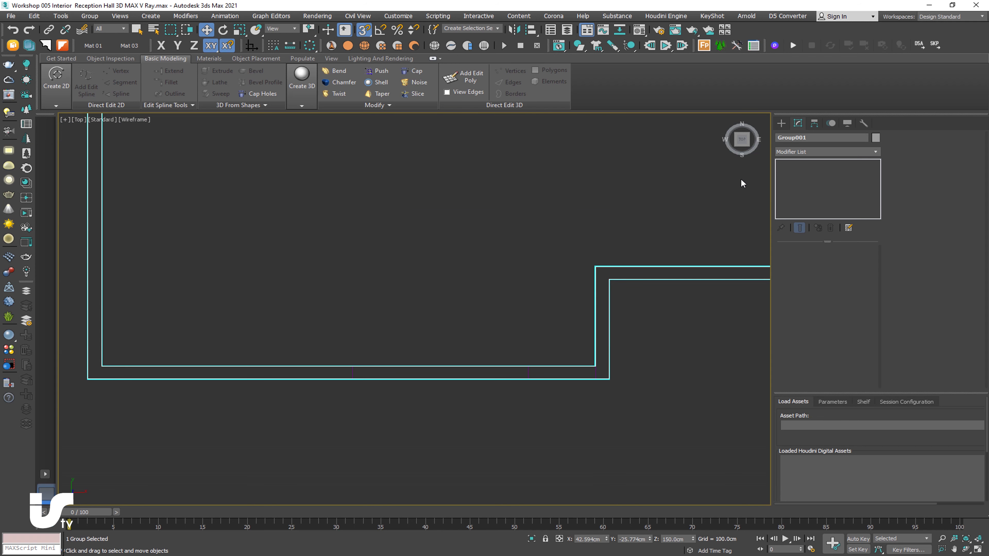
left_click(89, 16)
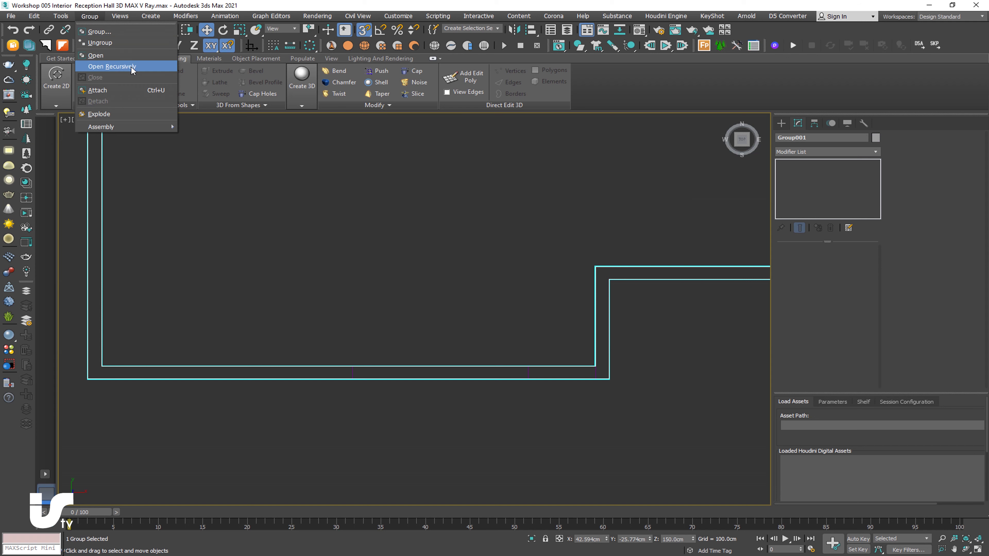
left_click(111, 66)
left_click(300, 365)
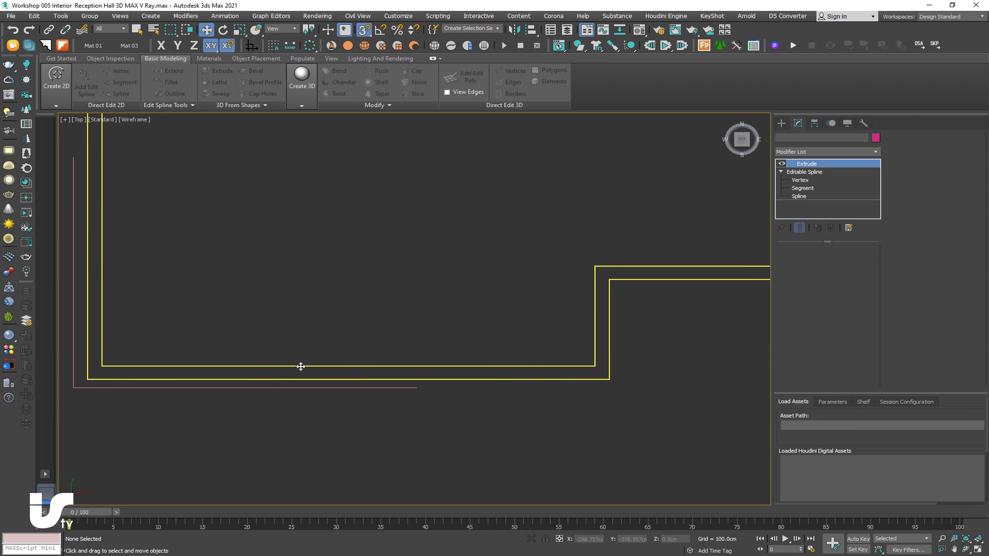
left_click(810, 180)
Refine the bottom wall lines of Rectangle001 to add new vertices at the opening.
right_click(470, 267)
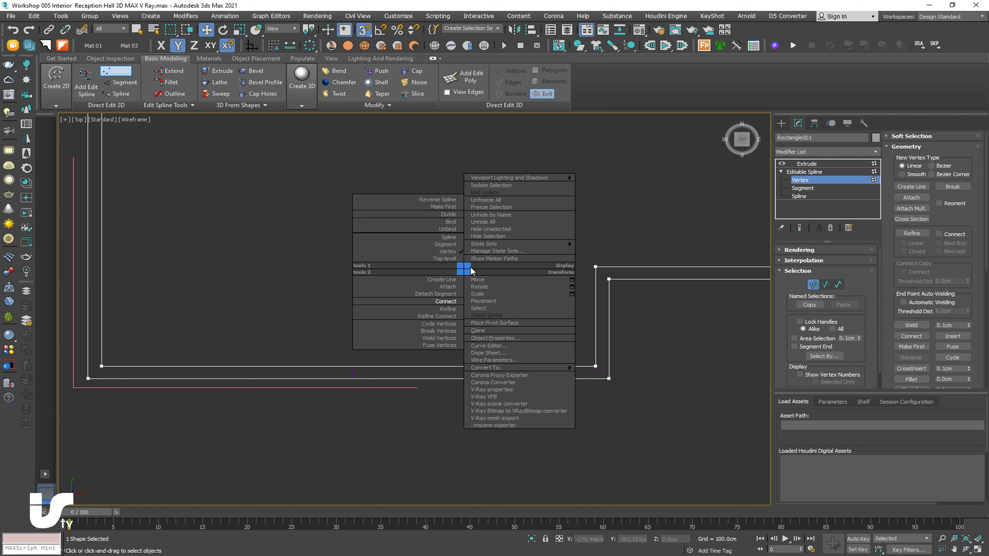
left_click(444, 304)
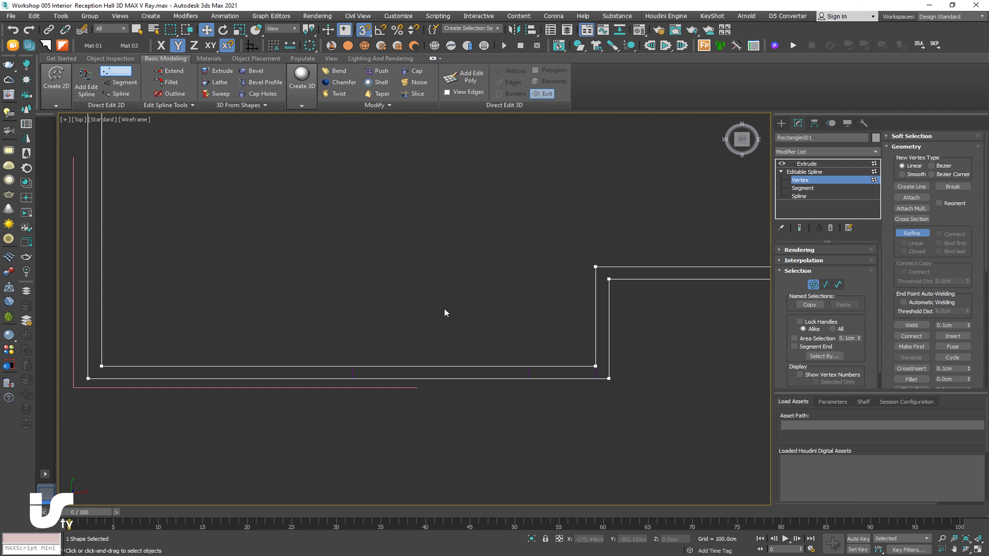
left_click(352, 367)
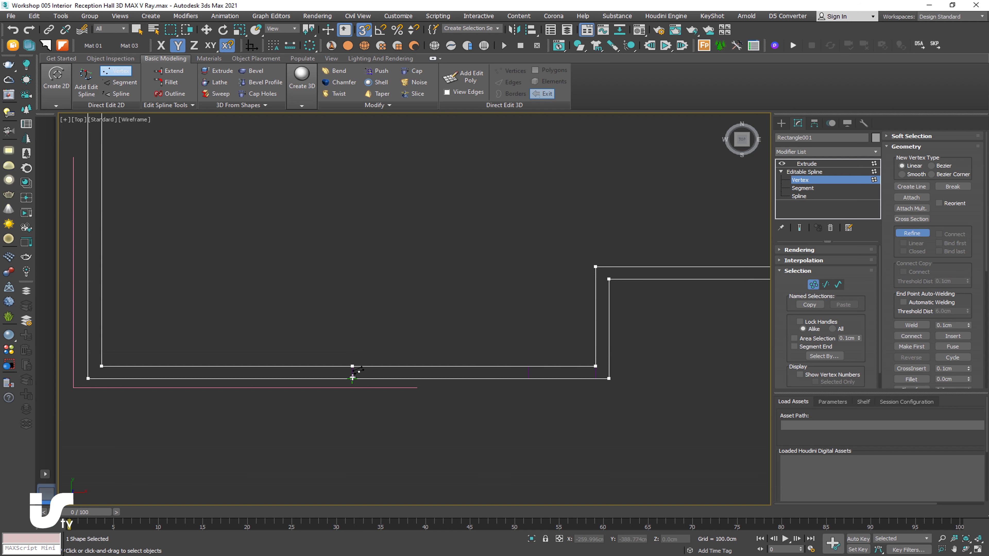
left_click(529, 378)
right_click(531, 364)
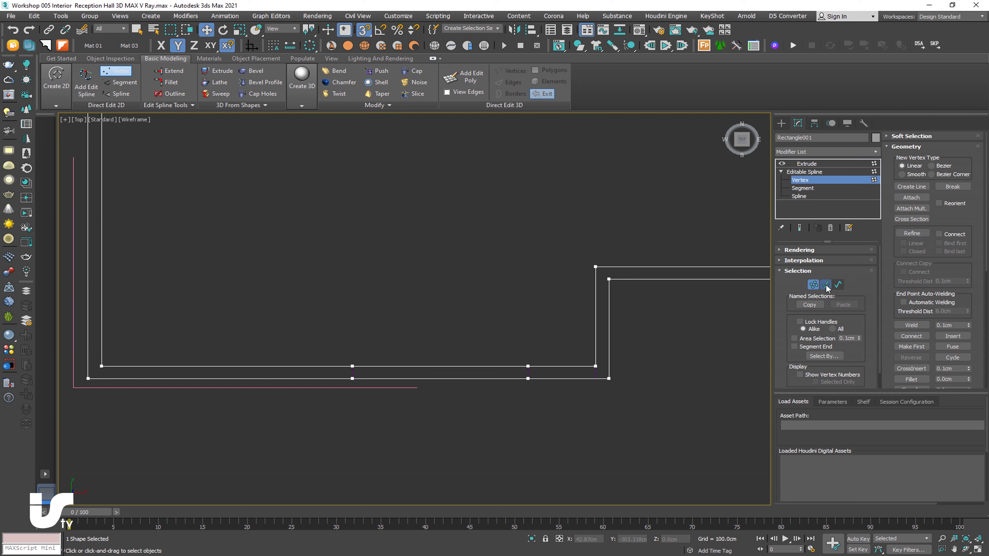
Remove the bottom wall segments between the new points and connect the open wall ends.
key("2")
left_click_drag(464, 309, 465, 422)
right_click(473, 315)
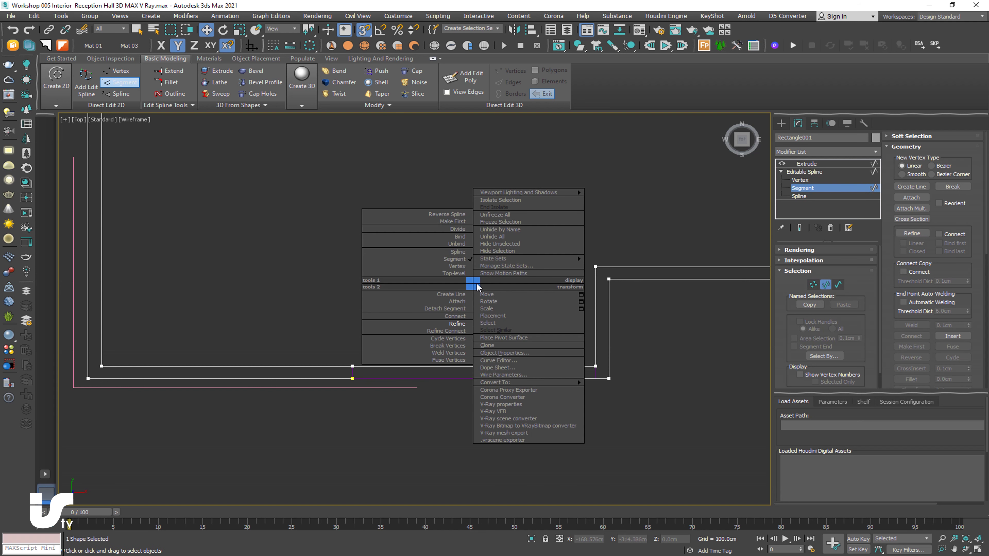
left_click(453, 348)
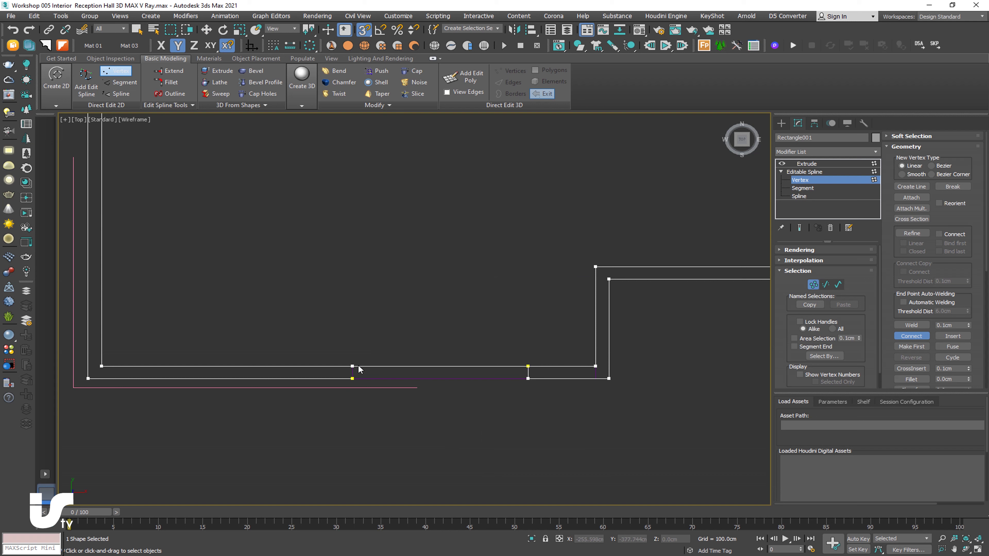
right_click(361, 380)
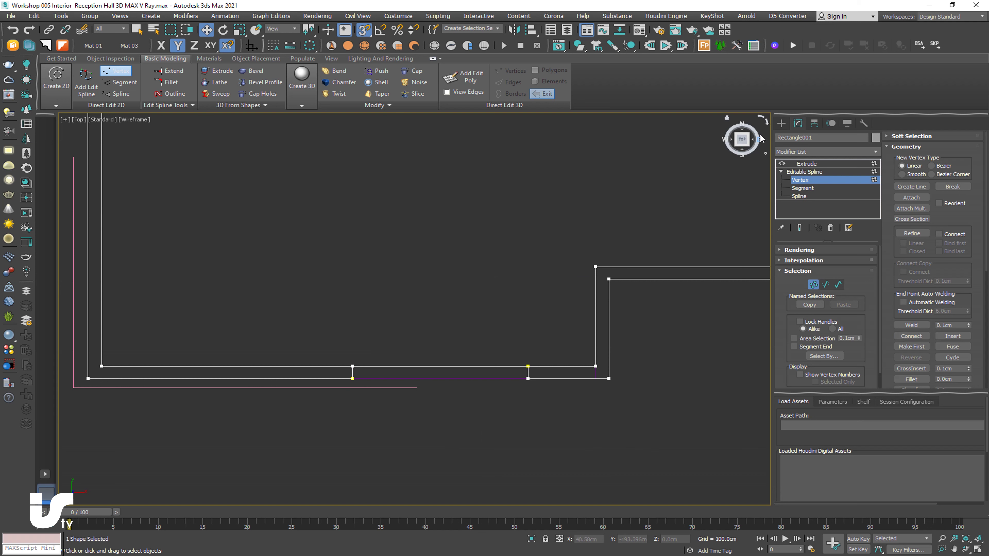
left_click(806, 163)
left_click(782, 123)
left_click(510, 375)
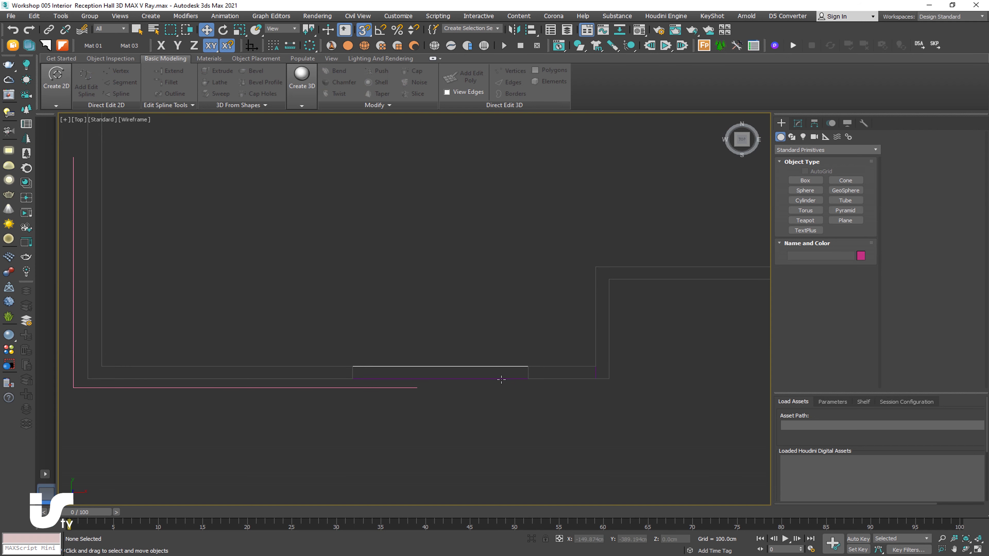
Delete the guide box Box051 and move the sofa group Group006 right and down.
left_click(501, 379)
key("Delete")
left_click(562, 373)
key("Delete")
middle_click_drag(528, 422, 595, 422)
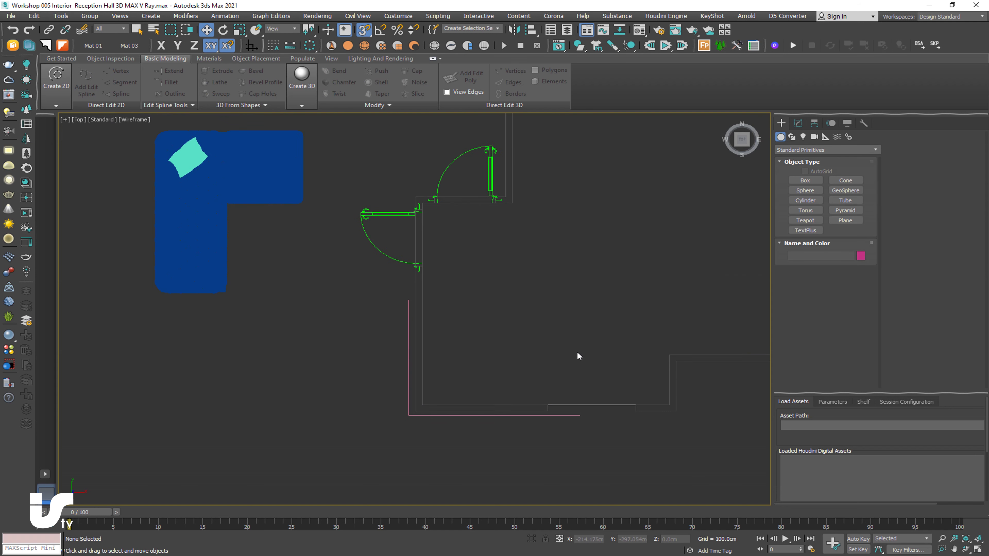
left_click(234, 185)
mouse_move(236, 188)
left_mouse_down()
mouse_move(508, 308)
mouse_move(492, 317)
mouse_move(256, 310)
left_mouse_up()
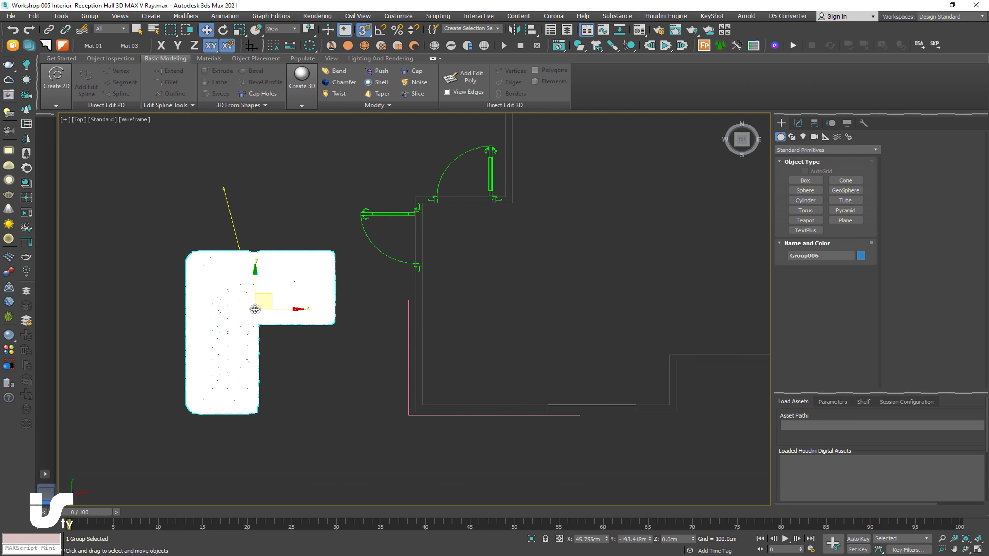
left_click(306, 380)
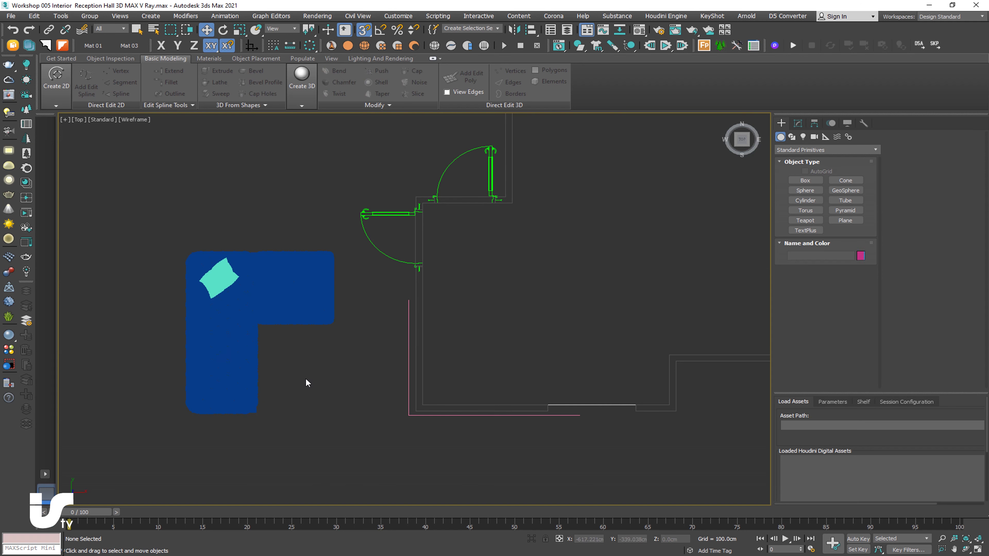
Switch the viewport to Default Shading to show the orange floor.
left_click(136, 120)
left_click(176, 129)
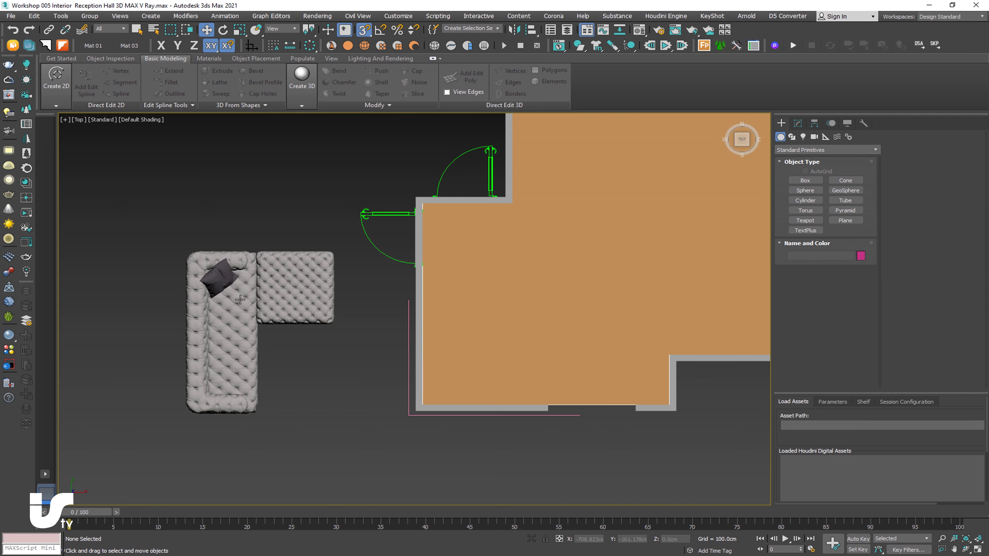
scroll(234, 351, "up", 3)
scroll(269, 327, "down", 2)
scroll(272, 317, "down", 3)
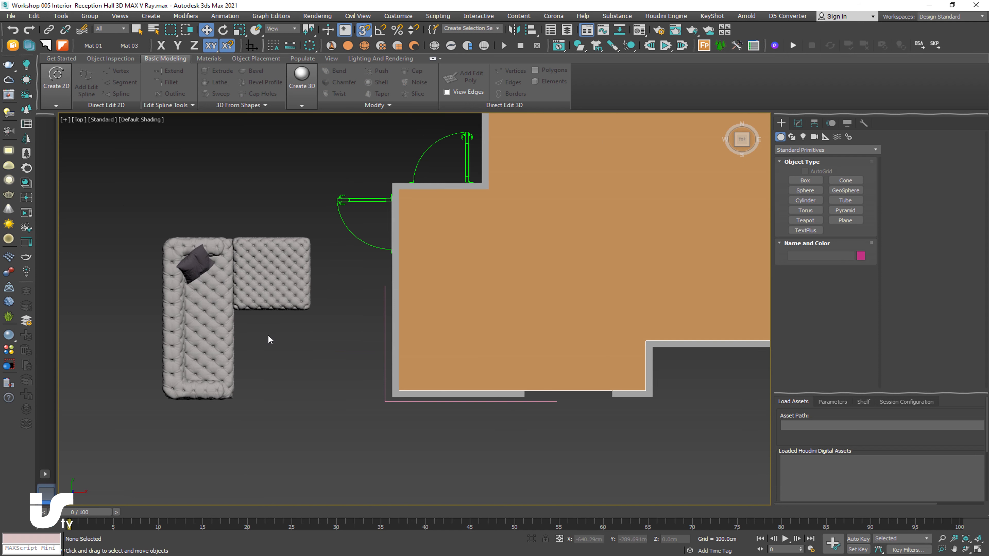
middle_click_drag(268, 335, 260, 335)
Snap the sofa group Group006 into place beside the room's left wall.
left_click(227, 285)
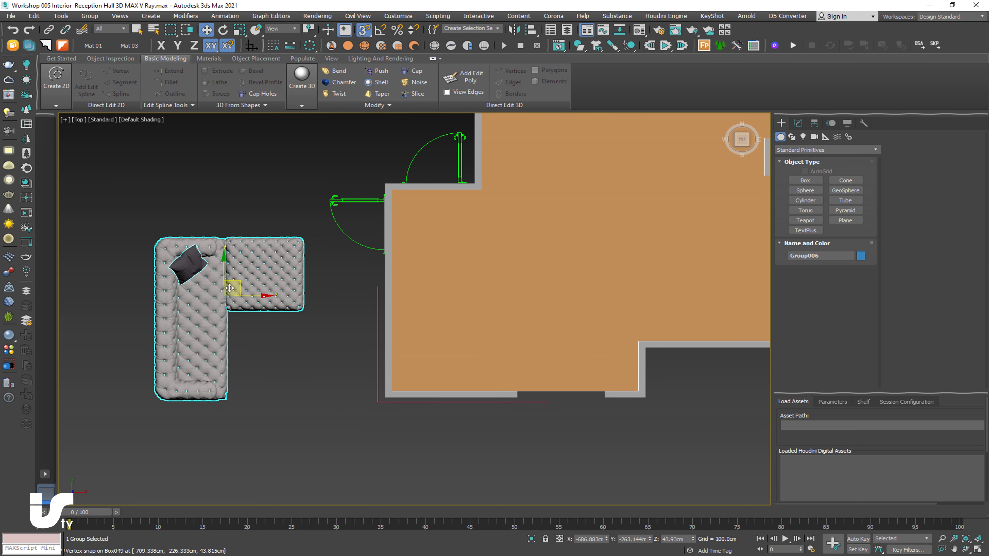
mouse_move(238, 285)
left_mouse_down()
mouse_move(293, 261)
mouse_move(259, 291)
left_mouse_up()
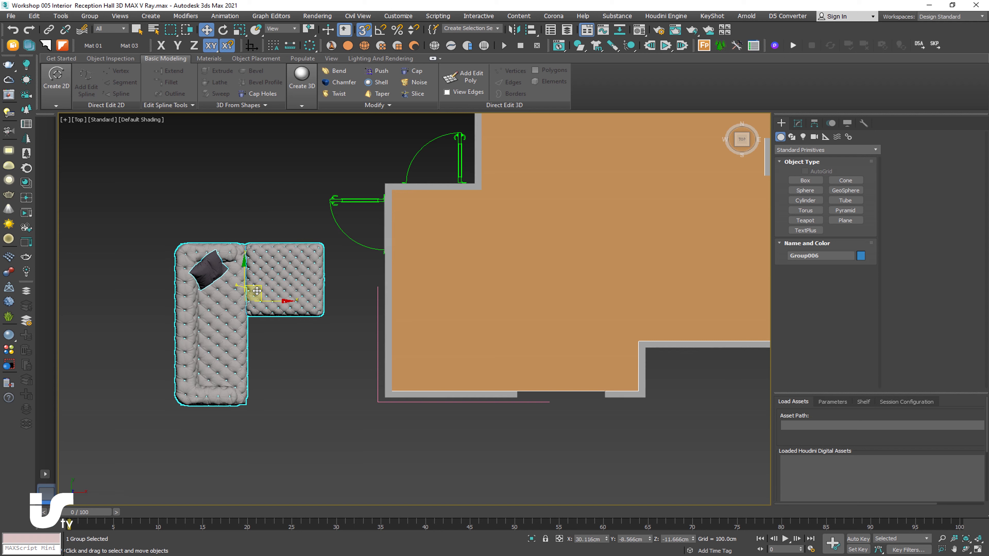
left_click(268, 327)
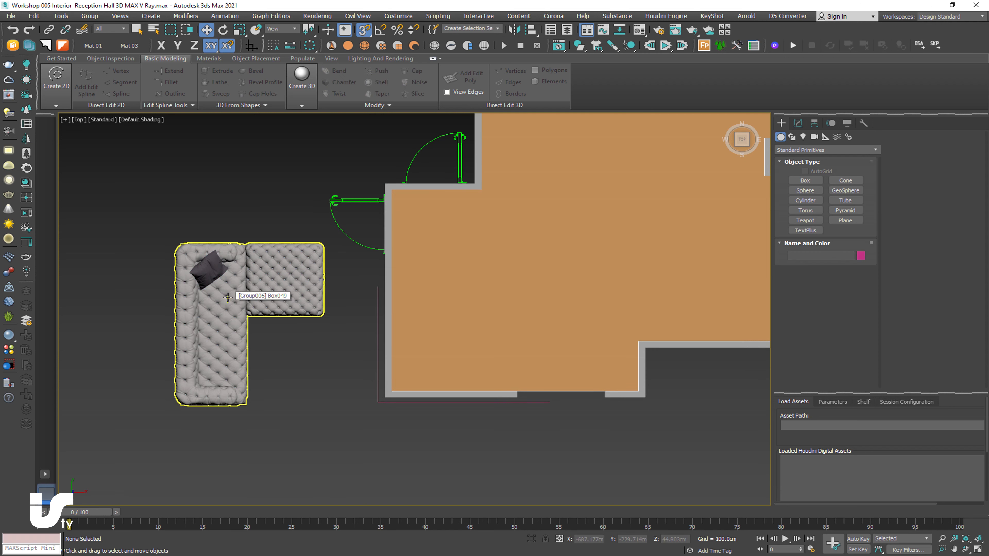
left_click(227, 297)
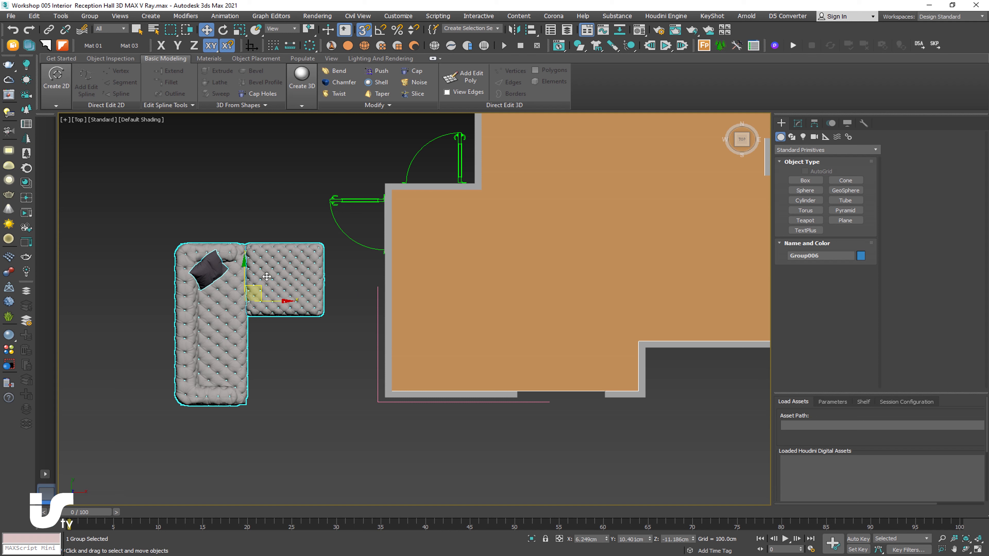
left_click_drag(243, 287, 230, 284)
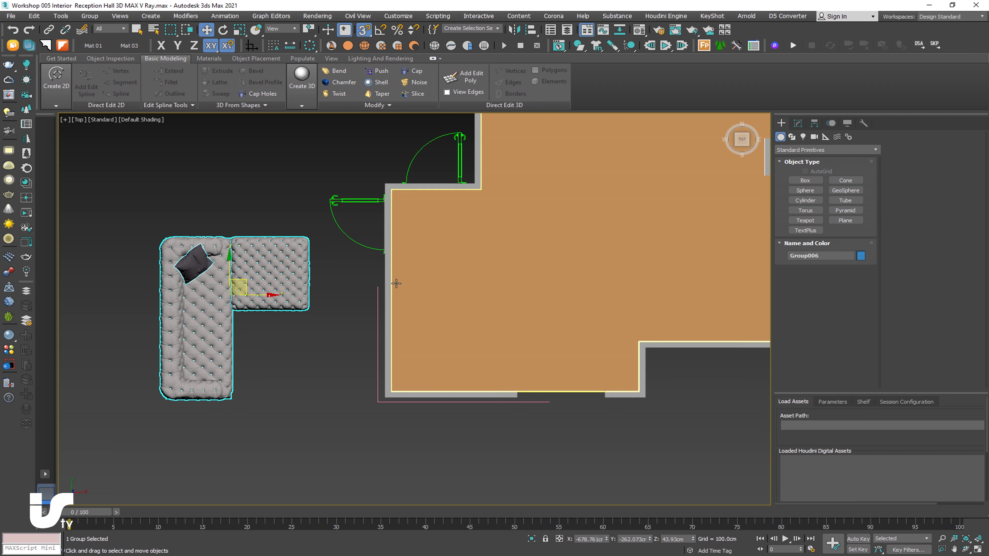
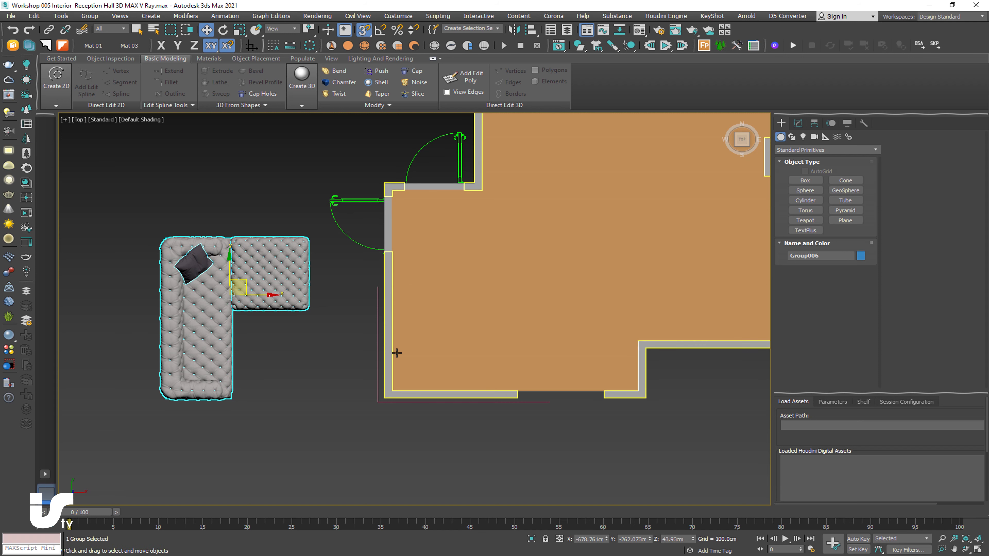
Pan and zoom the Top view for a close-up of the tufted L-shaped sofa group, then deselect it.
middle_click_drag(213, 292, 207, 292)
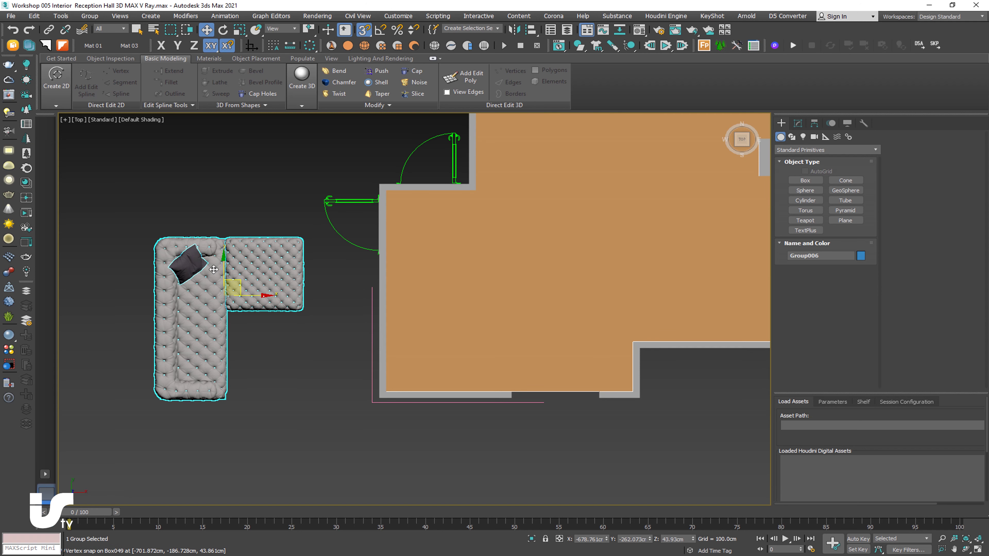
scroll(192, 246, "up", 2)
scroll(192, 246, "up", 2)
scroll(192, 246, "up", 3)
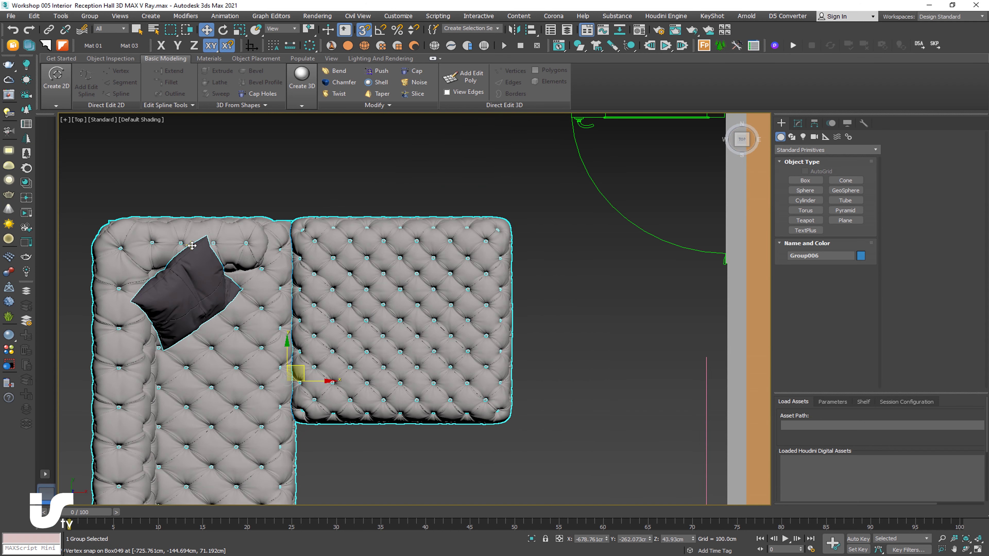
middle_click_drag(126, 380, 220, 313)
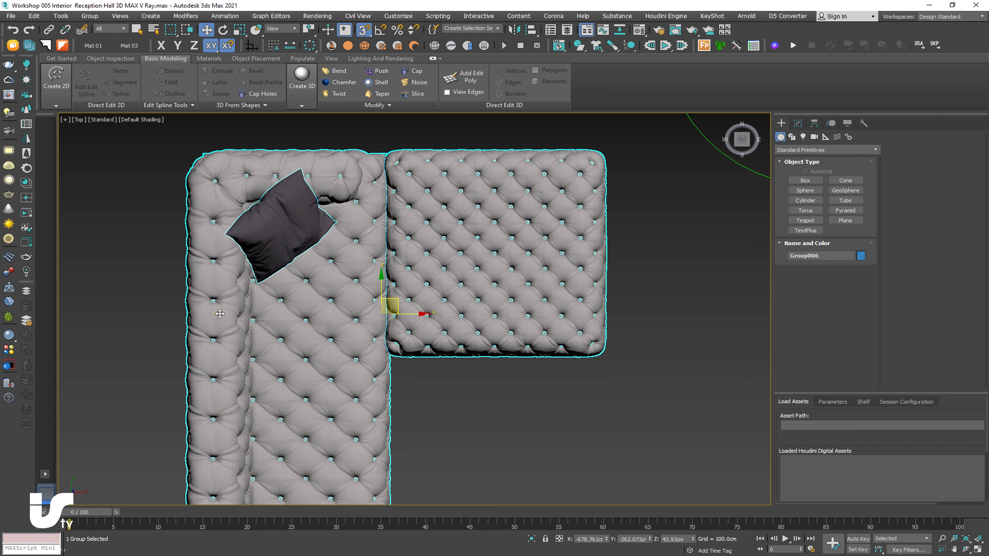
scroll(226, 309, "down", 3)
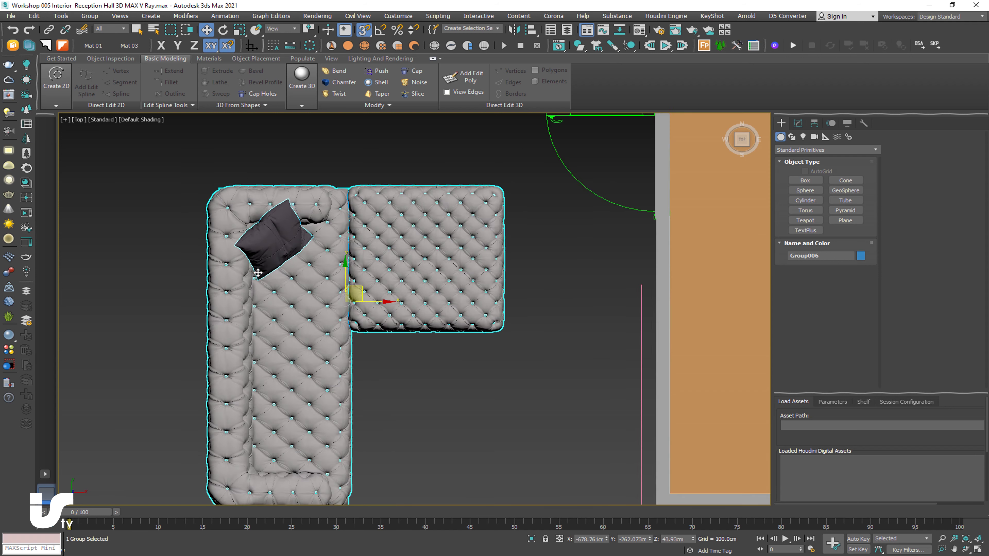
scroll(442, 374, "down", 3)
left_click(441, 374)
scroll(474, 420, "up", 8)
scroll(505, 346, "up", 3)
scroll(506, 347, "down", 2)
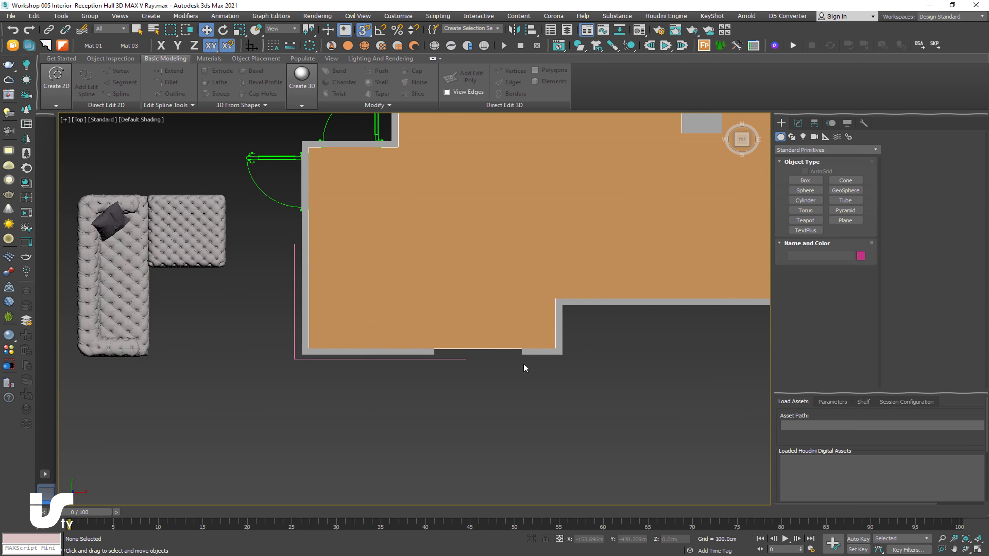
Draw a 130 × 10 × 80 cm box spanning the gap in the lower wall.
left_click(805, 180)
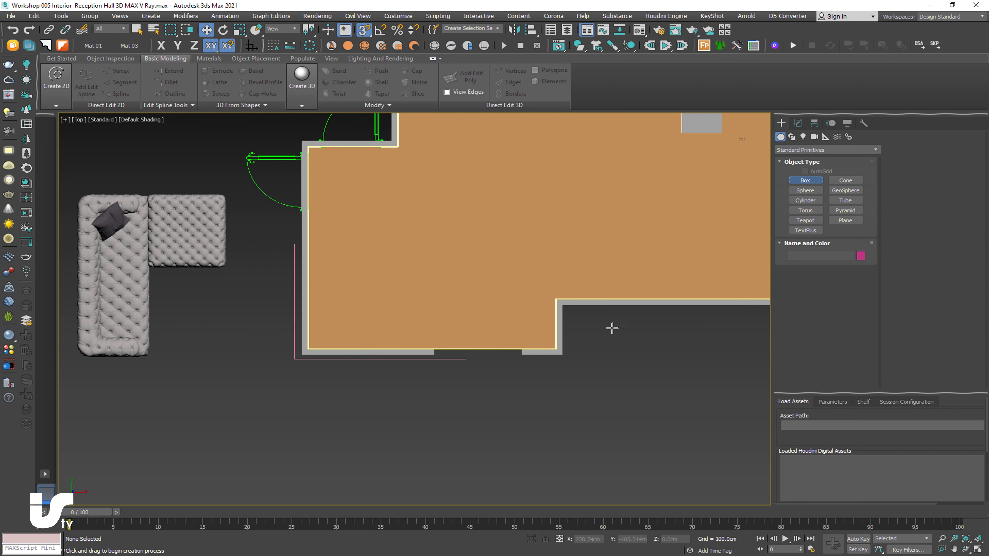
scroll(504, 349, "up", 2)
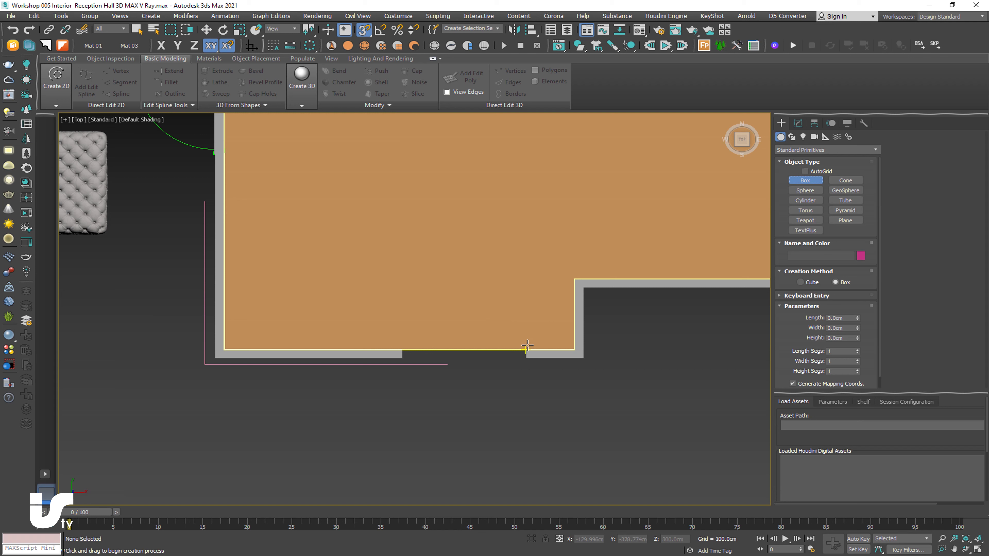
scroll(526, 347, "up", 2)
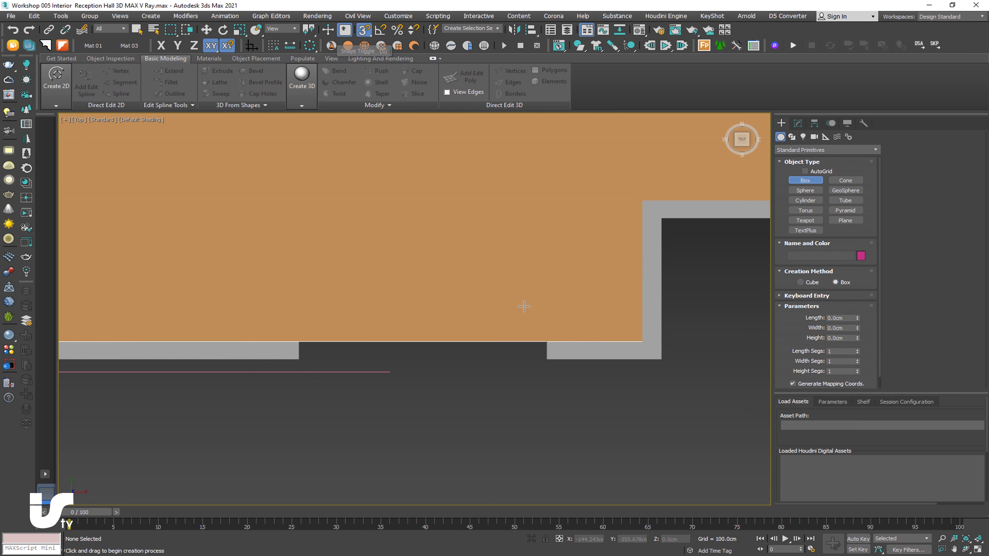
left_click_drag(550, 339, 298, 360)
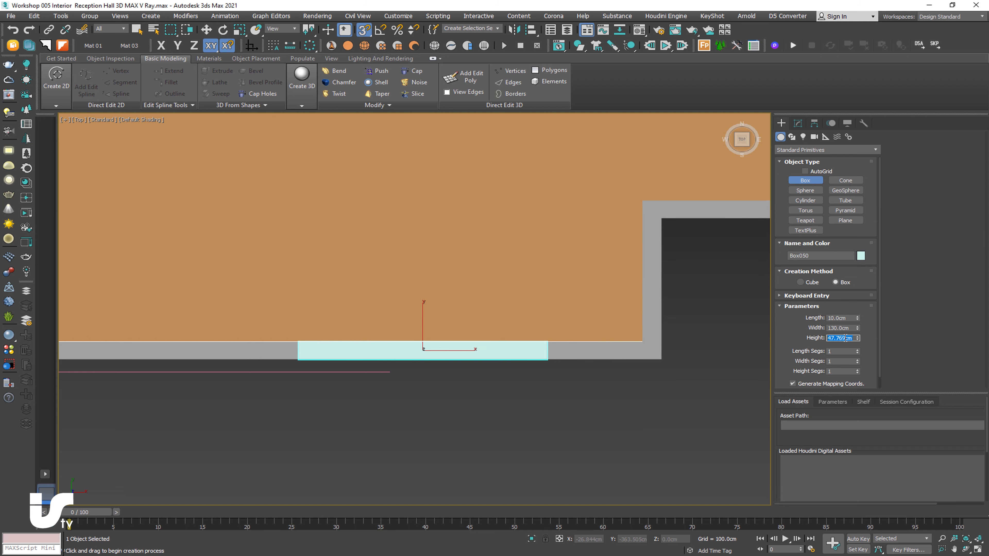
type("0")
key("Return")
scroll(589, 392, "down", 3)
mouse_move(589, 392)
middle_mouse_down("alt")
mouse_move(580, 315)
mouse_move(582, 330)
middle_mouse_up("alt")
key("w")
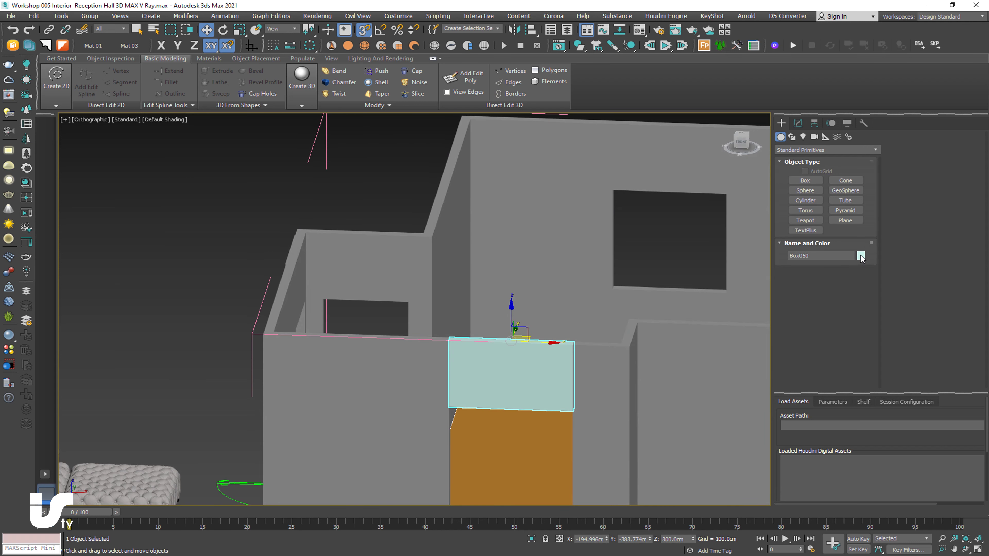
Colour the new box grey to match the walls.
left_click(861, 256)
left_click(561, 304)
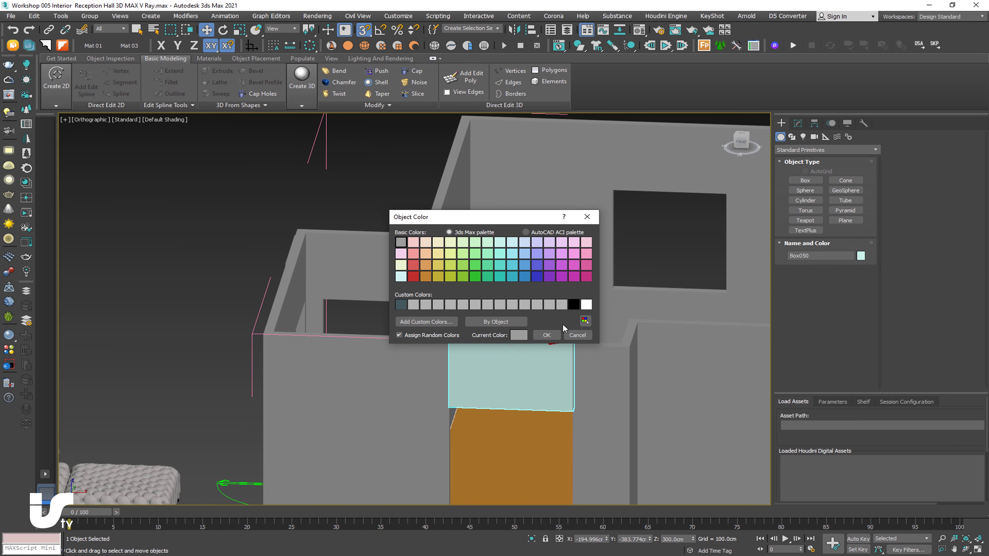
left_click(547, 335)
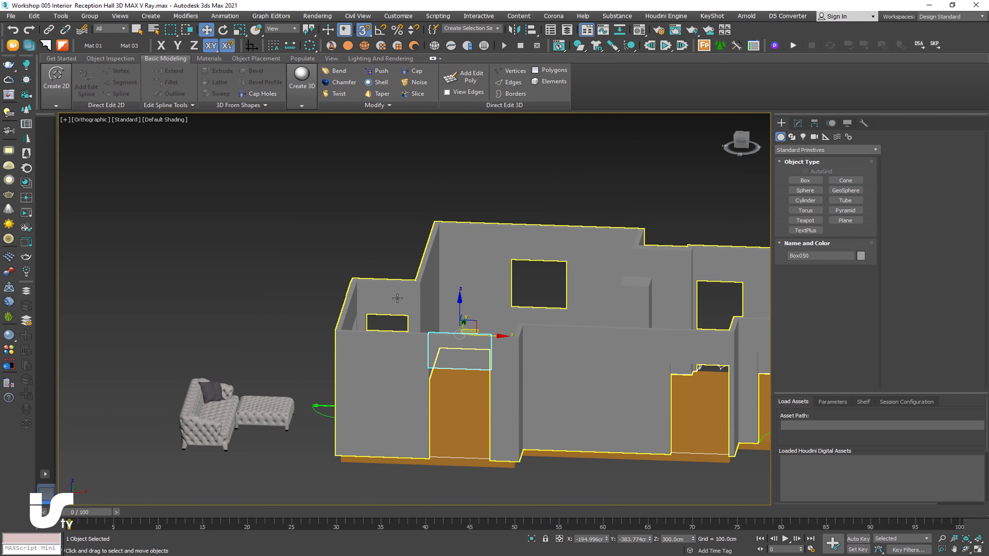
Return to the Top view, deselect everything and pan to show the whole room.
left_click(90, 15)
left_click(545, 273)
key("t")
left_click(515, 371)
middle_click_drag(515, 372, 550, 398)
Show the Top view as wireframe and move the sofa's long section into the room.
left_click(137, 119)
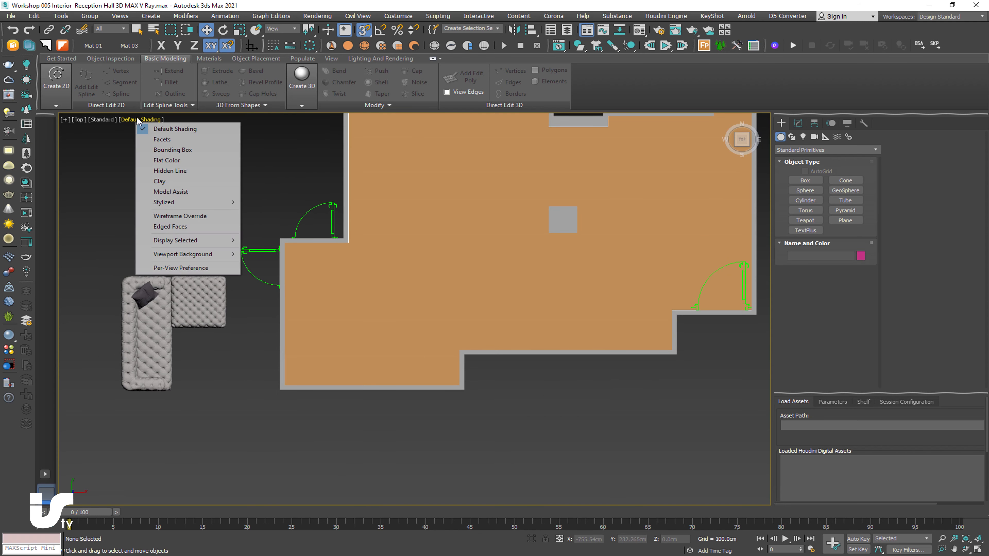
left_click(188, 215)
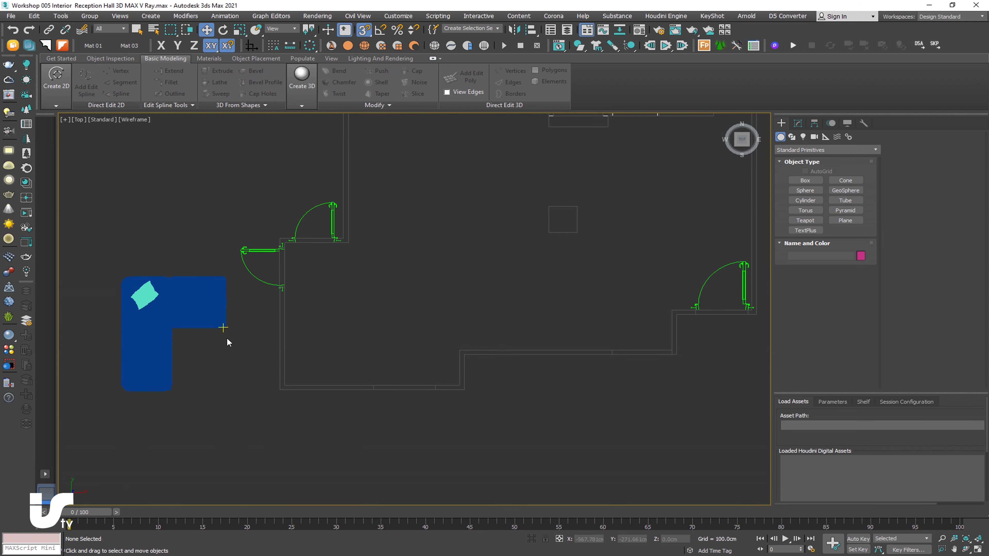
left_click(189, 316)
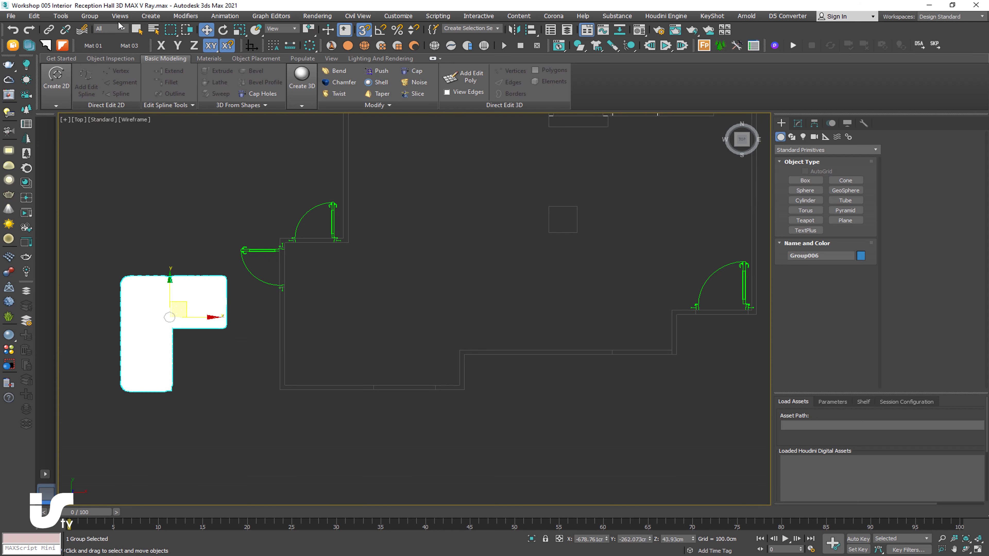
left_click(216, 350)
left_click(145, 329)
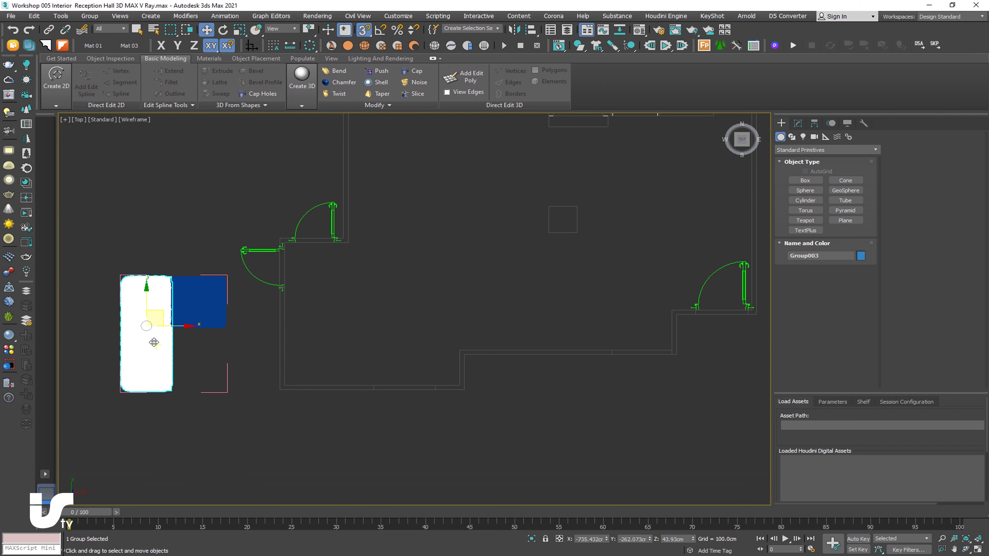
scroll(145, 328, "up", 3)
left_click_drag(168, 318, 482, 313)
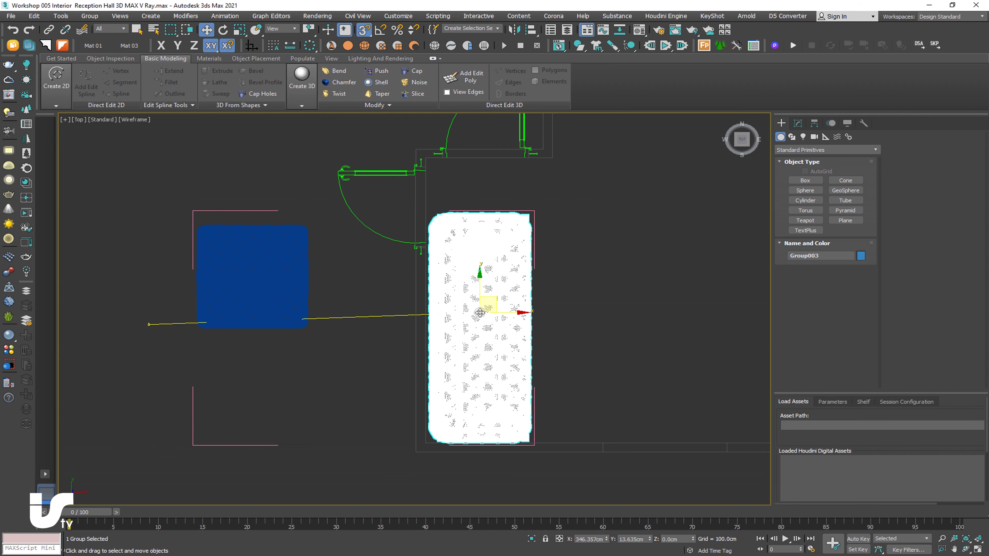
scroll(430, 200, "up", 2)
scroll(428, 206, "up", 5)
Try drawing a box from the sofa corner, cancel it, and re-centre the view on the sofa.
left_click(805, 181)
left_click_drag(478, 260, 408, 433)
right_click(413, 413)
scroll(444, 262, "down", 1)
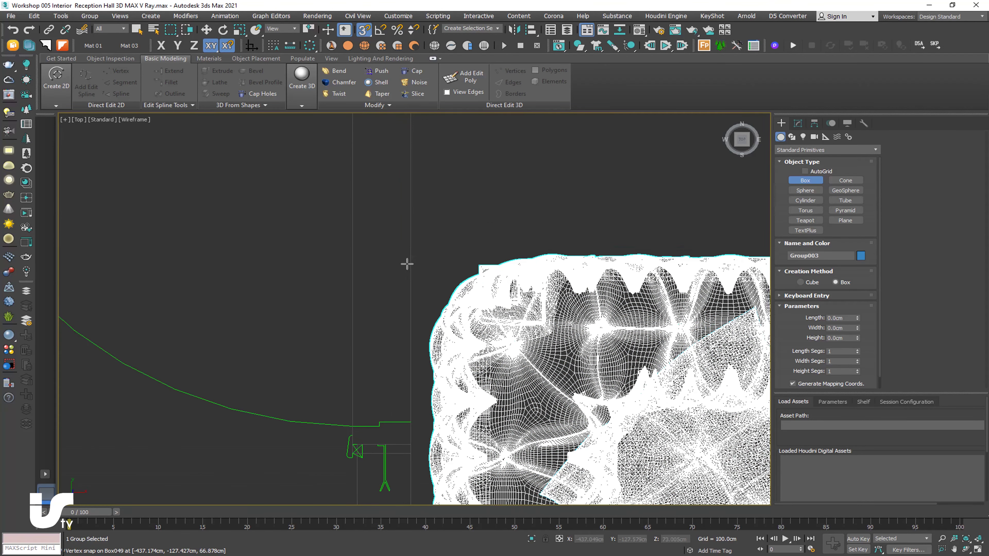
scroll(389, 257, "down", 4)
key("w")
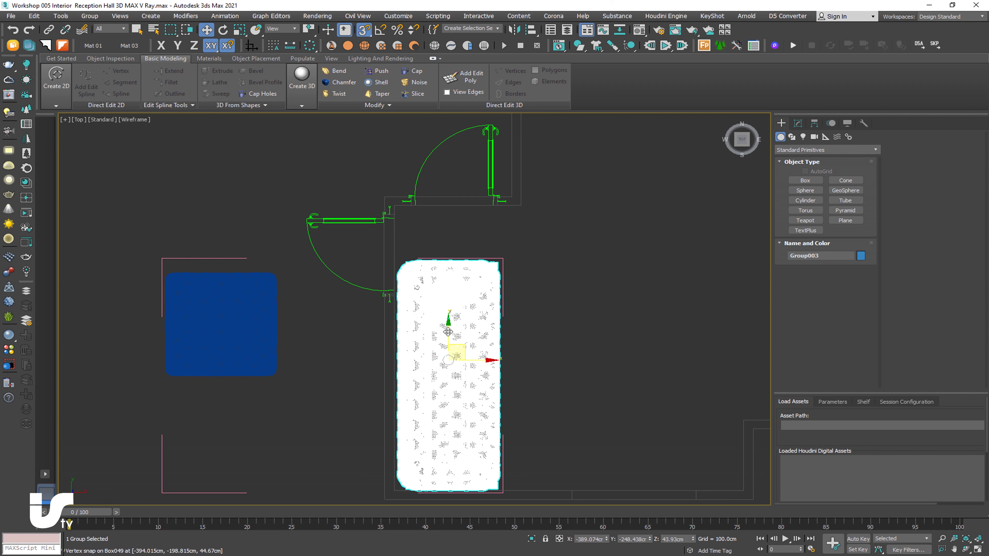
middle_click_drag(512, 324, 538, 267)
Attempt a box over the sofa section again, then cancel and exit box creation.
left_click(805, 180)
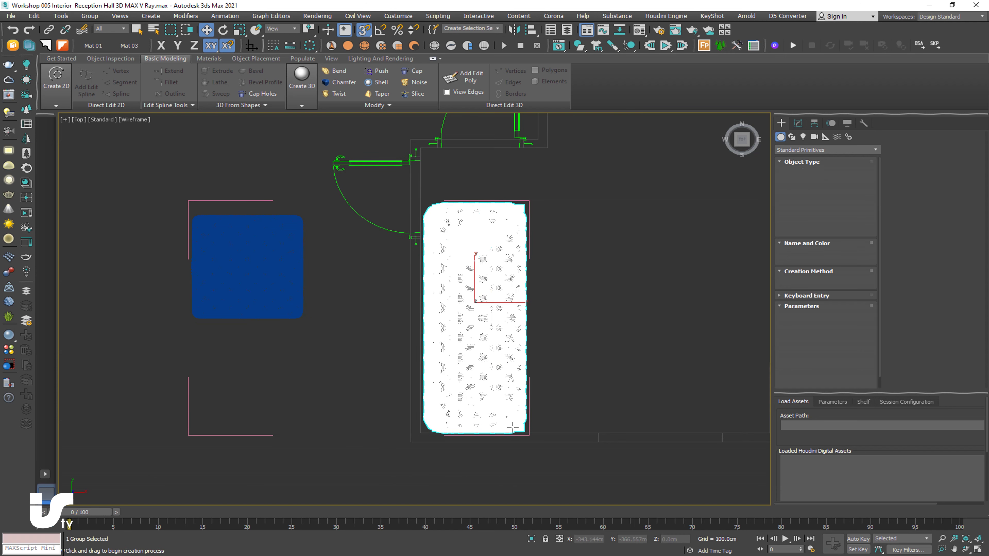
scroll(598, 336, "up", 3)
right_click(625, 316)
left_click(625, 316)
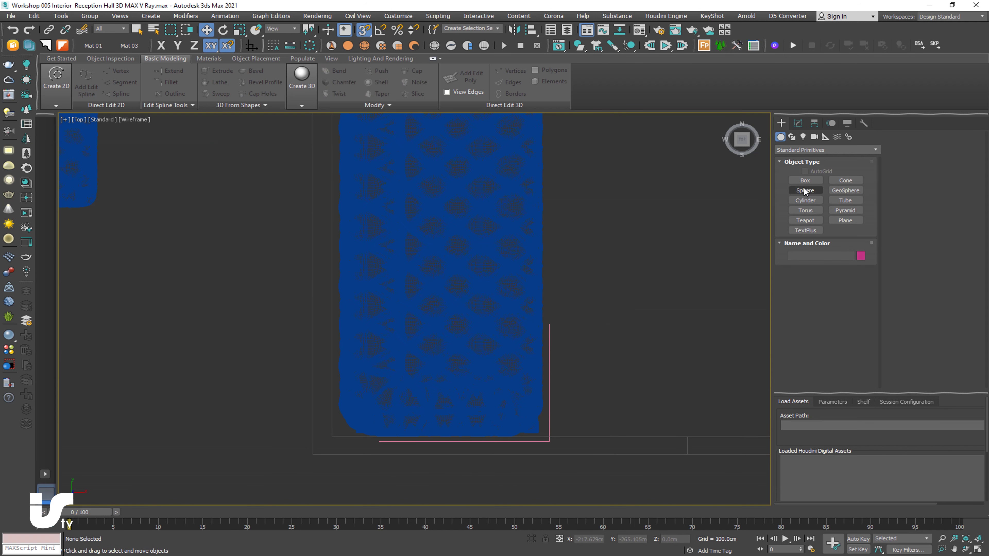
left_click(806, 180)
scroll(586, 319, "up", 2)
left_click_drag(523, 316, 324, 410)
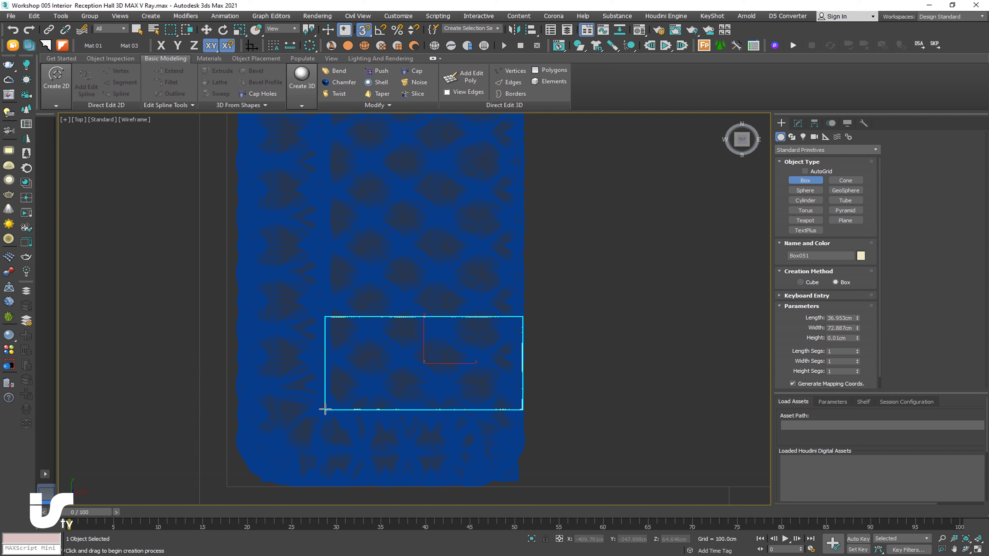
right_click(329, 408)
scroll(521, 316, "down", 2)
right_click(522, 316)
scroll(513, 347, "down", 2)
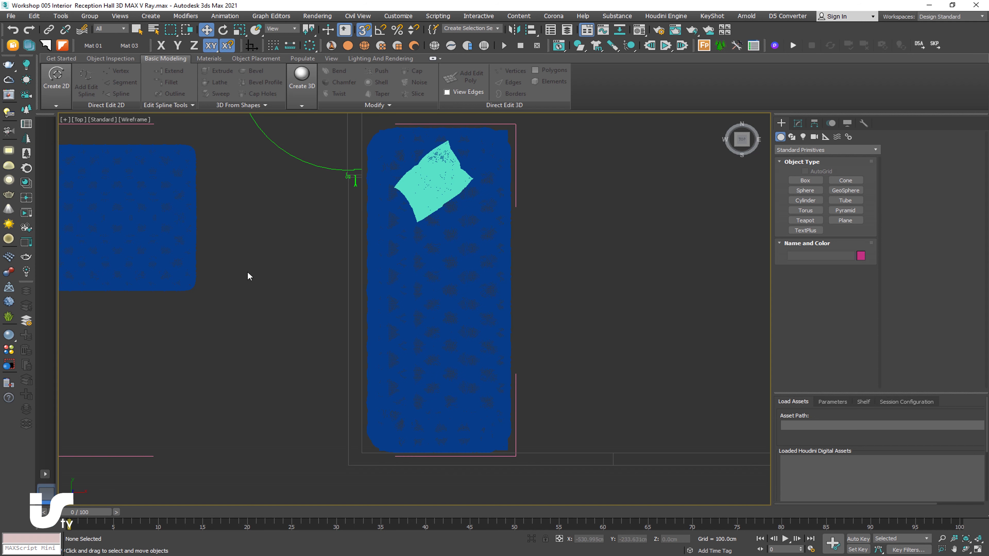
Move the square ottoman section beside the long section, undo it, and select the bed group.
left_click(124, 212)
mouse_move(124, 214)
left_mouse_down()
mouse_move(539, 379)
mouse_move(549, 373)
left_mouse_up()
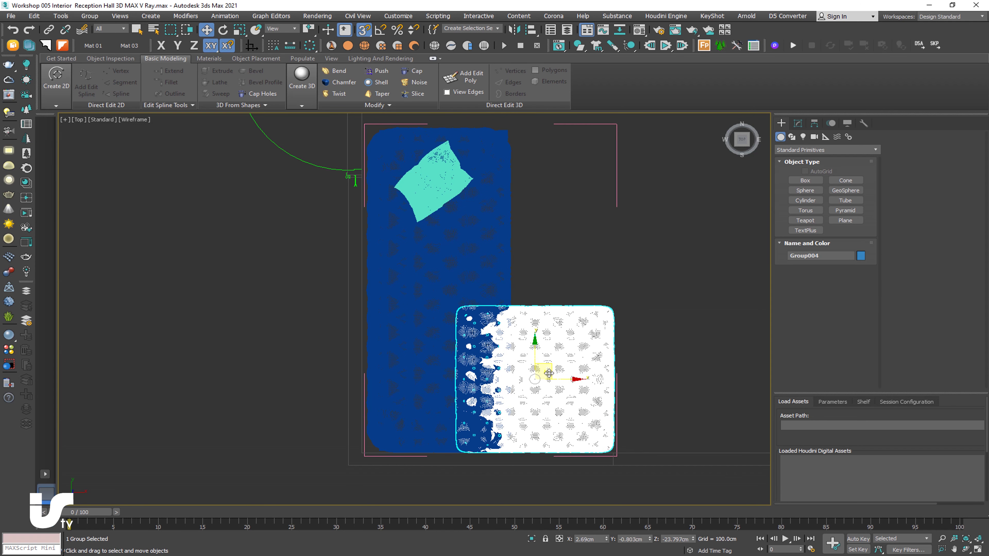
key("ctrl+z")
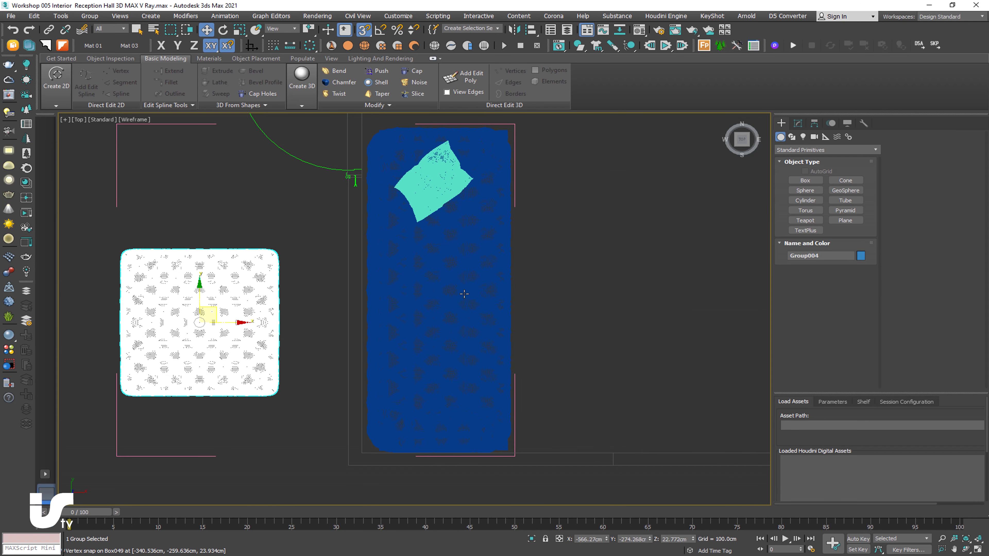
left_click(464, 294)
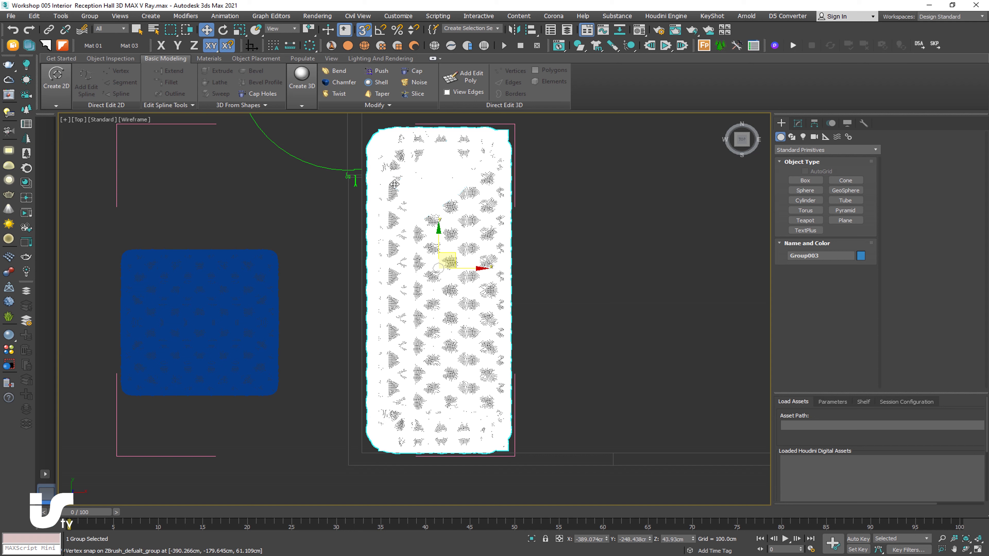
Set the Top view to Default Shading with Edged Faces.
left_click(148, 119)
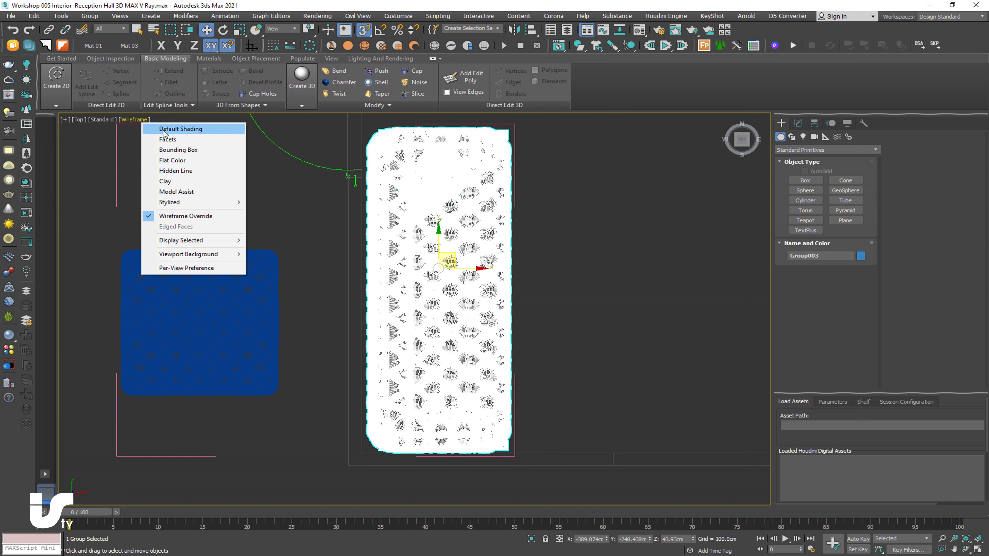
left_click(184, 131)
left_click(147, 119)
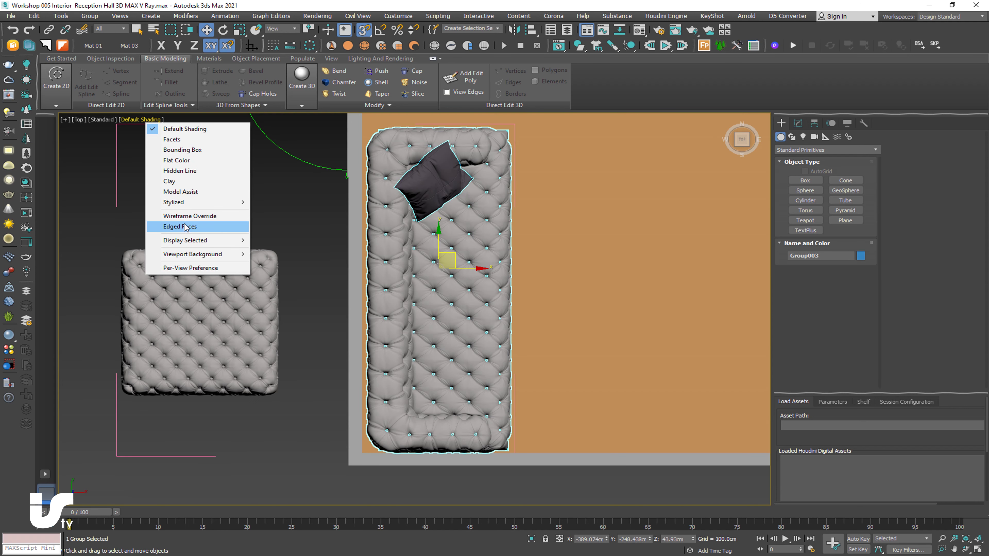
left_click(187, 226)
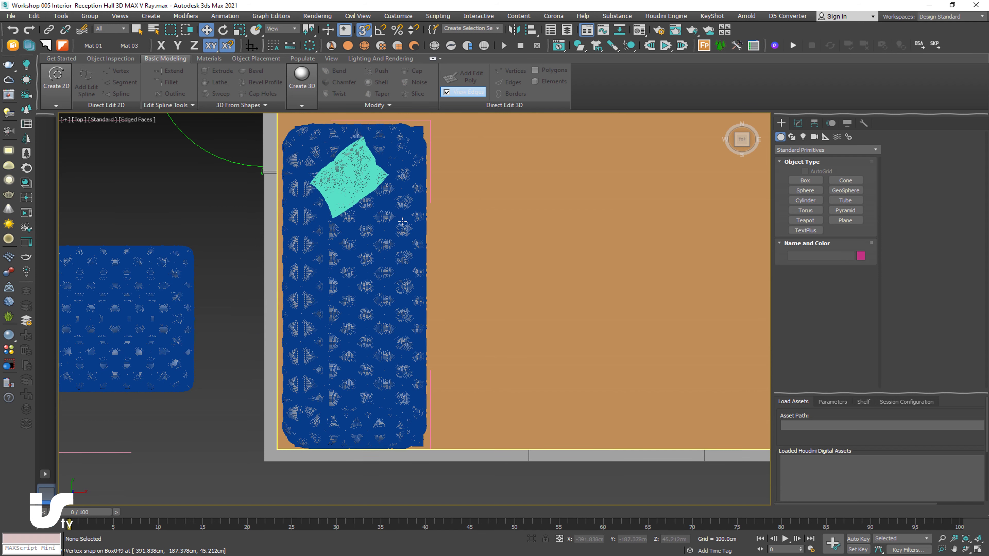
middle_click_drag(397, 441, 428, 441)
Open the bed group and move the pillow off the bed to the upper left.
left_click(386, 273)
left_click(89, 16)
left_click(113, 67)
left_click(385, 172)
left_click_drag(385, 172, 154, 178)
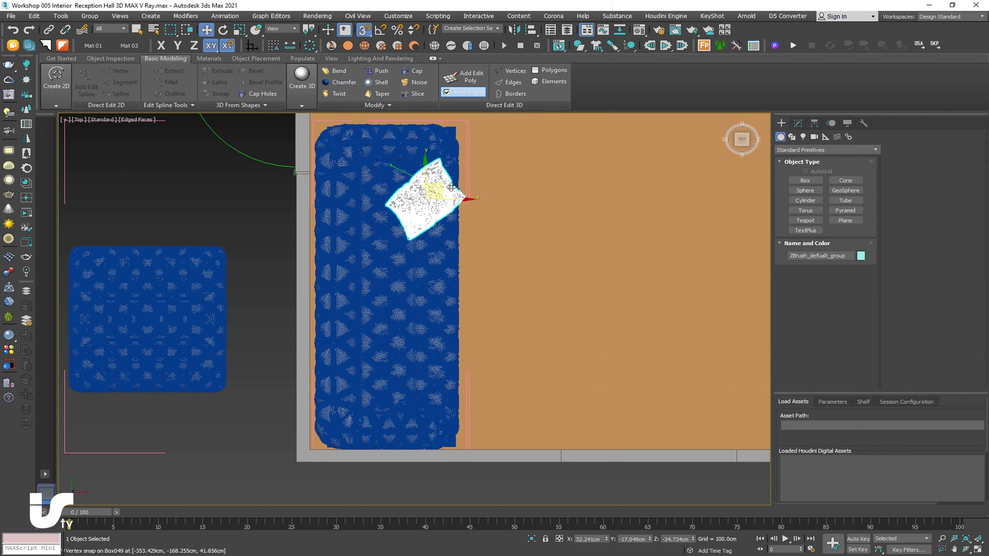
left_click(227, 203)
In an angled view, turn snapping off and slide the tufted mattress along its length.
scroll(408, 213, "up", 5)
scroll(408, 214, "up", 3)
left_click(408, 213)
scroll(408, 213, "down", 5)
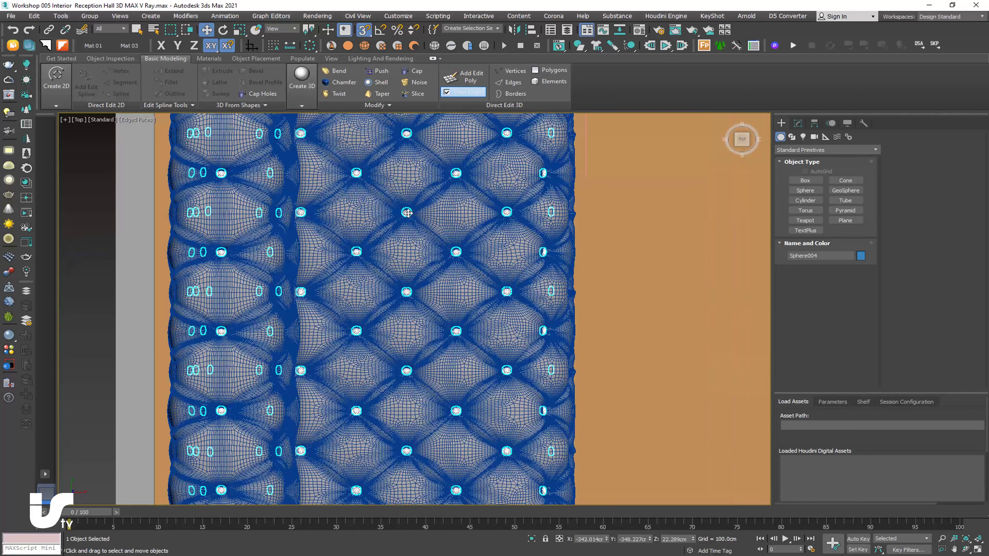
scroll(407, 213, "down", 3)
middle_click_drag(407, 213, 544, 307, "alt")
scroll(544, 307, "up", 4)
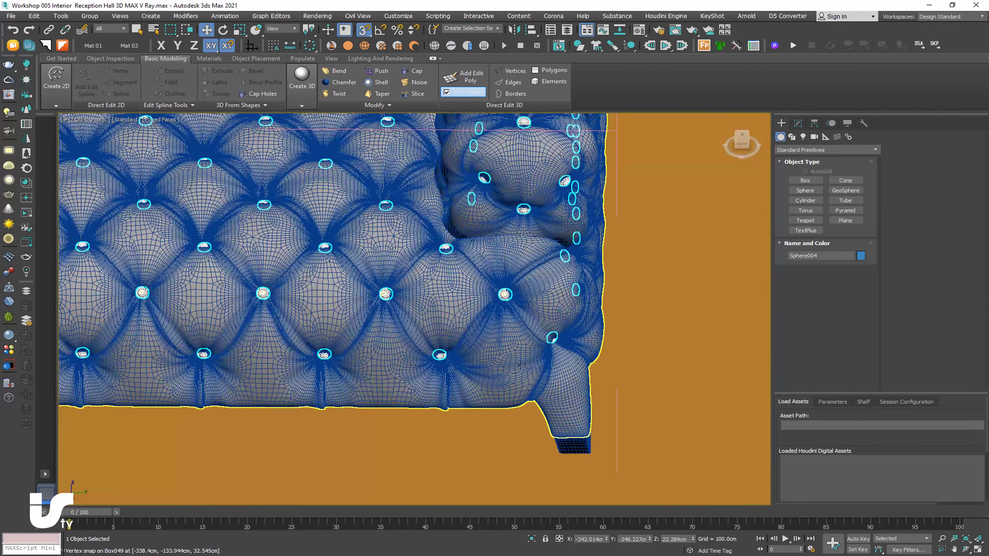
scroll(545, 307, "up", 2)
left_click(432, 280)
scroll(431, 280, "down", 3)
key("s")
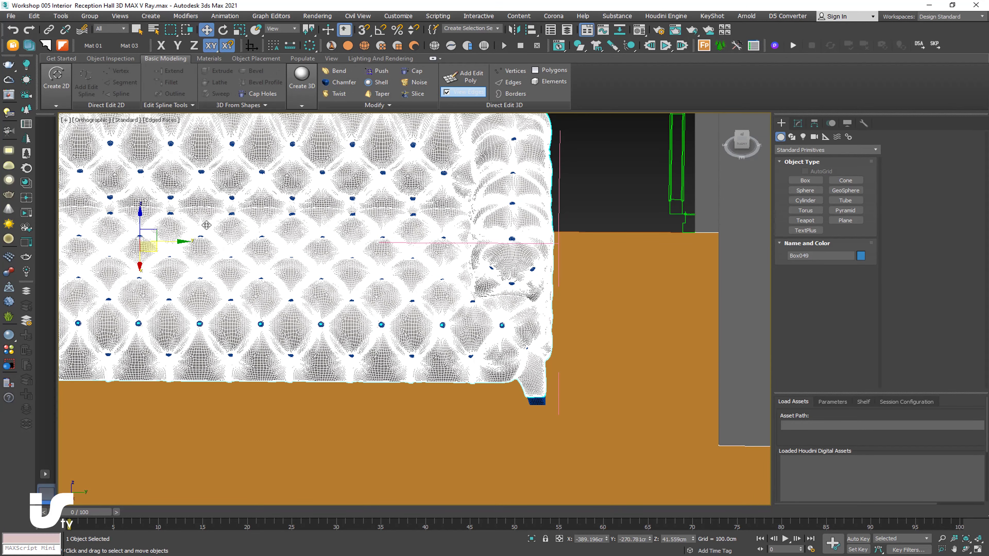
left_click_drag(168, 242, 6, 237)
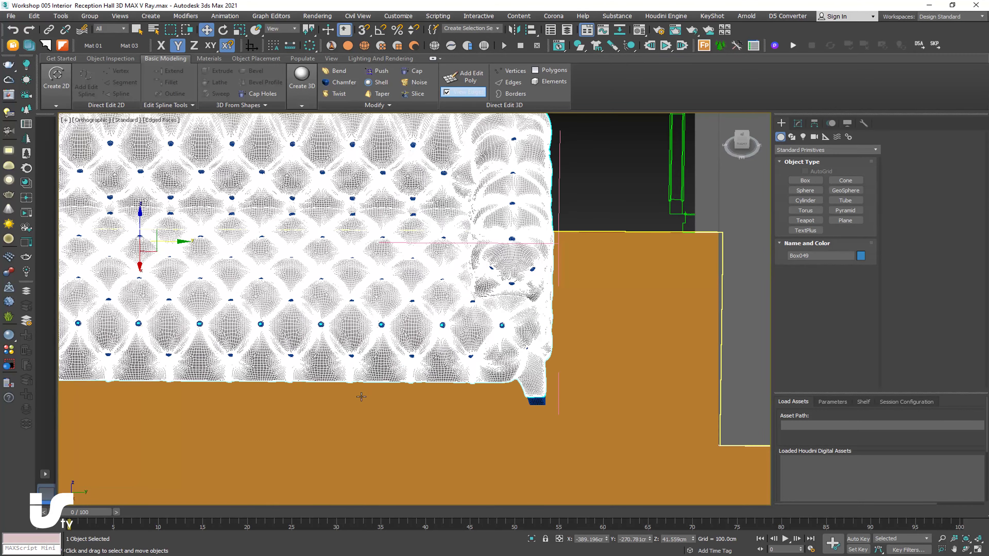
Back in the Top view, try moving the mattress down, then cancel to keep its position.
scroll(486, 381, "up", 4)
left_click(487, 381)
scroll(487, 381, "down", 5)
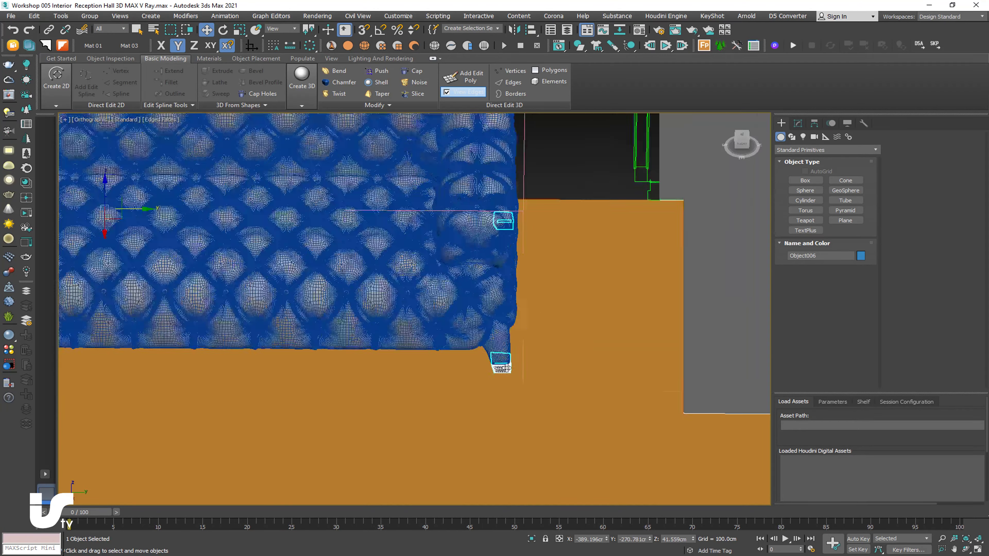
key("t")
scroll(384, 322, "down", 4)
scroll(384, 273, "up", 3)
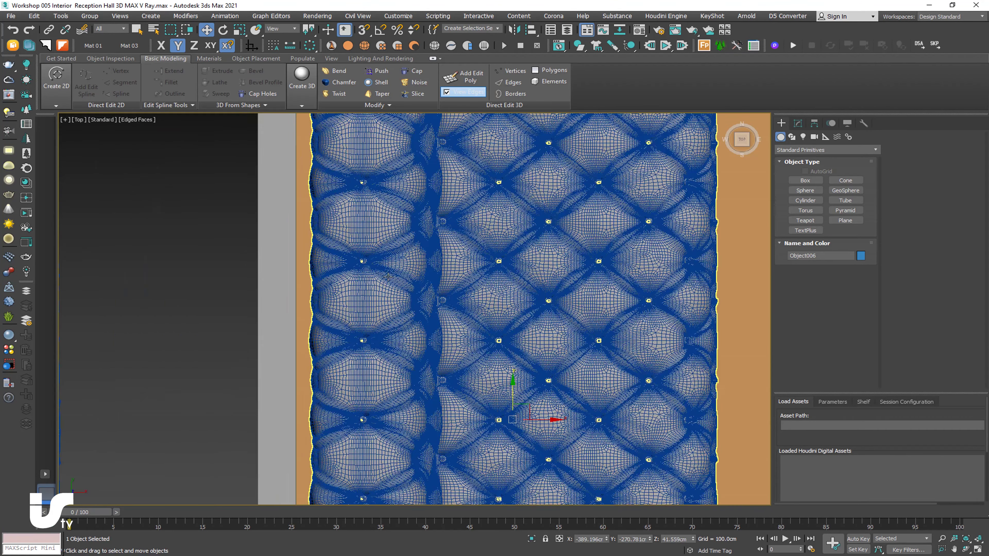
scroll(397, 279, "down", 5)
left_click(397, 279)
left_click_drag(431, 282, 434, 291)
right_click(433, 292)
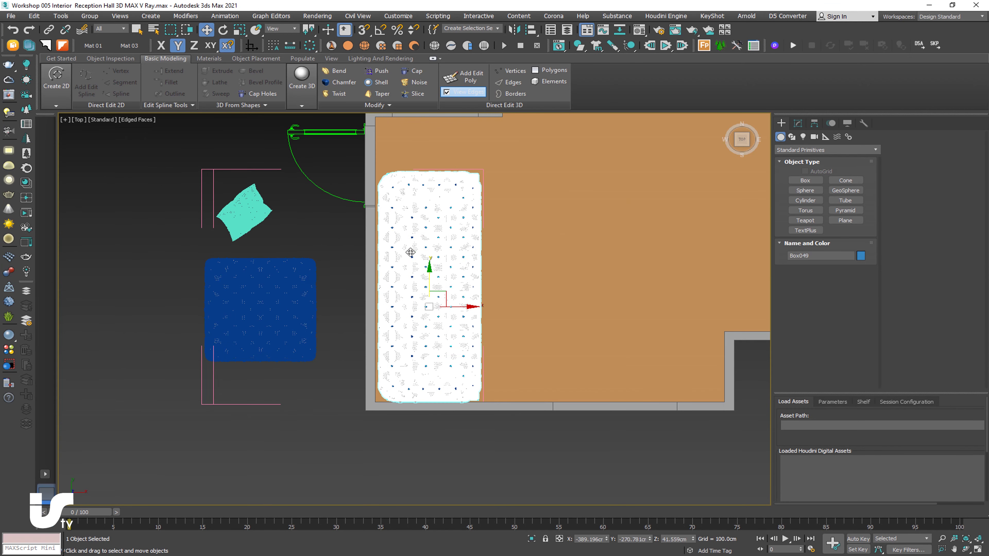
In the mattress's TurboSmooth, enable Render Iters and set viewport Iterations to 0.
left_click(798, 123)
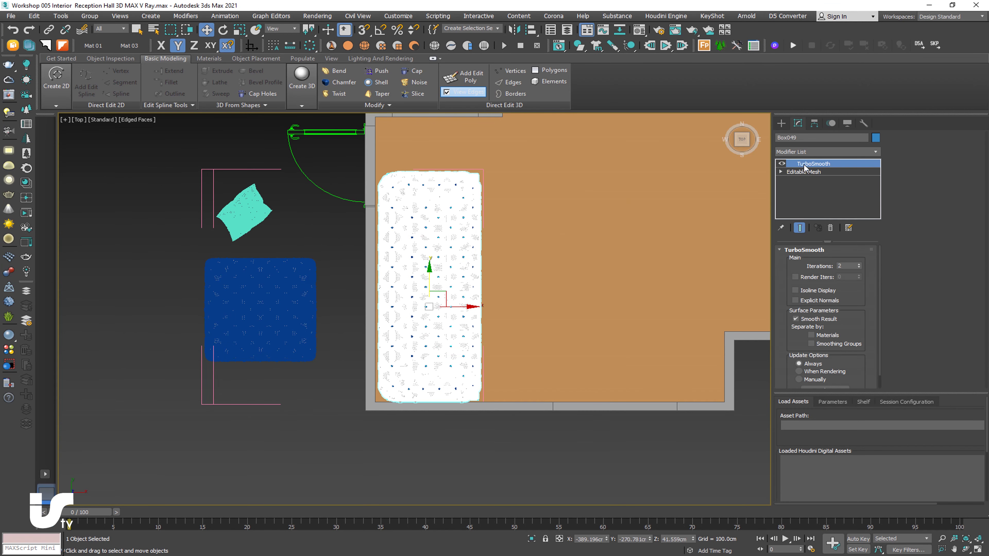
middle_click_drag(545, 273, 493, 268)
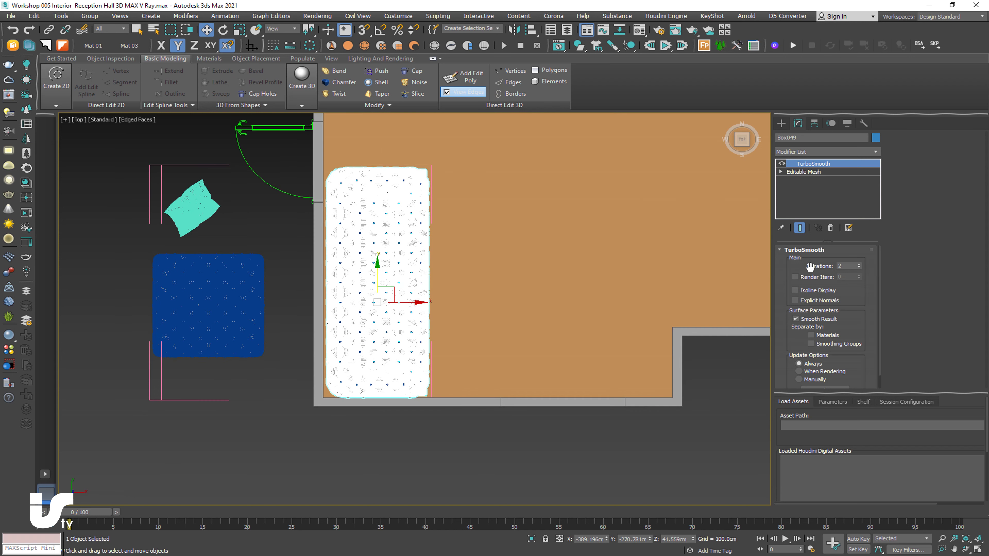
left_click(795, 277)
left_click(845, 266)
type("0")
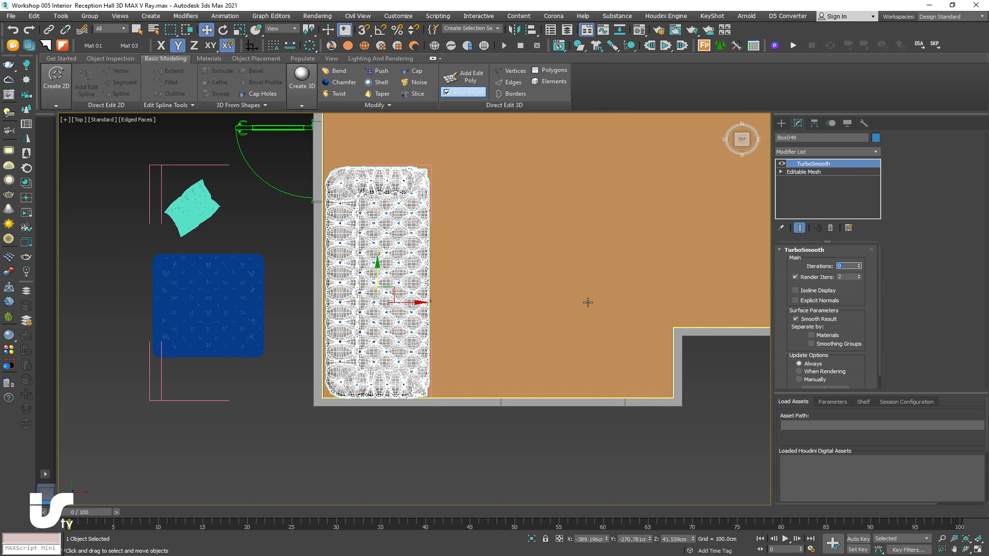
scroll(375, 268, "up", 5)
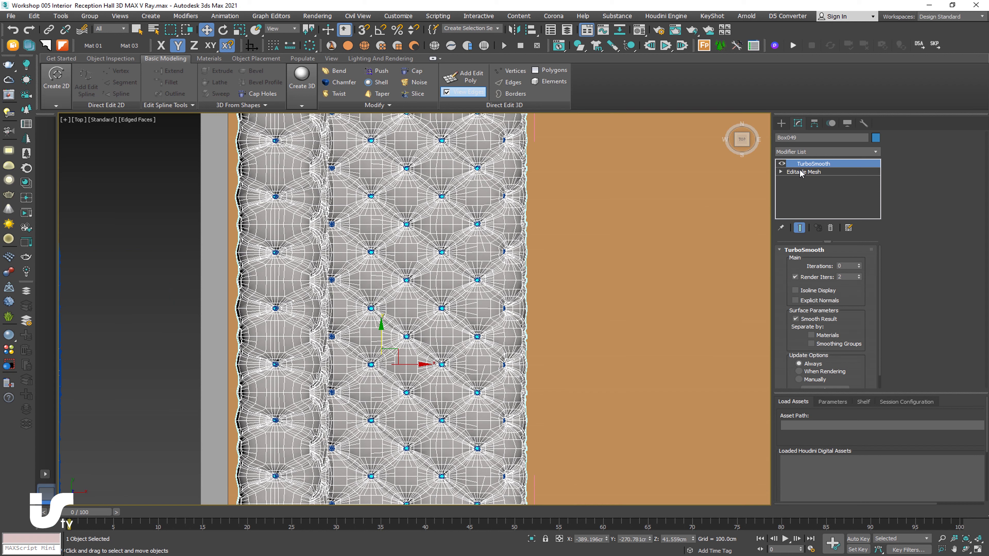
Insert a Symmetry modifier under the mattress's TurboSmooth by cutting and re-pasting TurboSmooth.
right_click(806, 164)
left_click(818, 194)
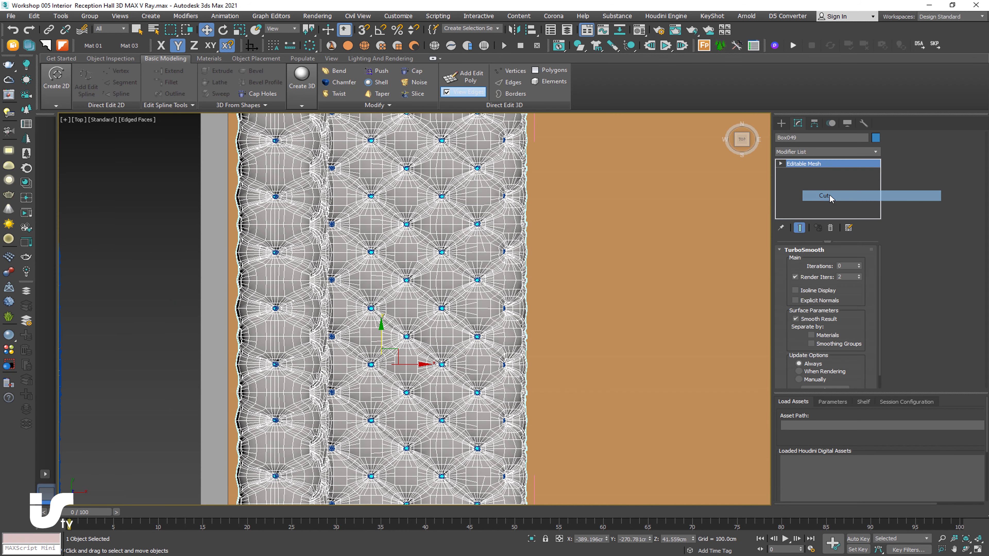
left_click(376, 105)
left_click(339, 130)
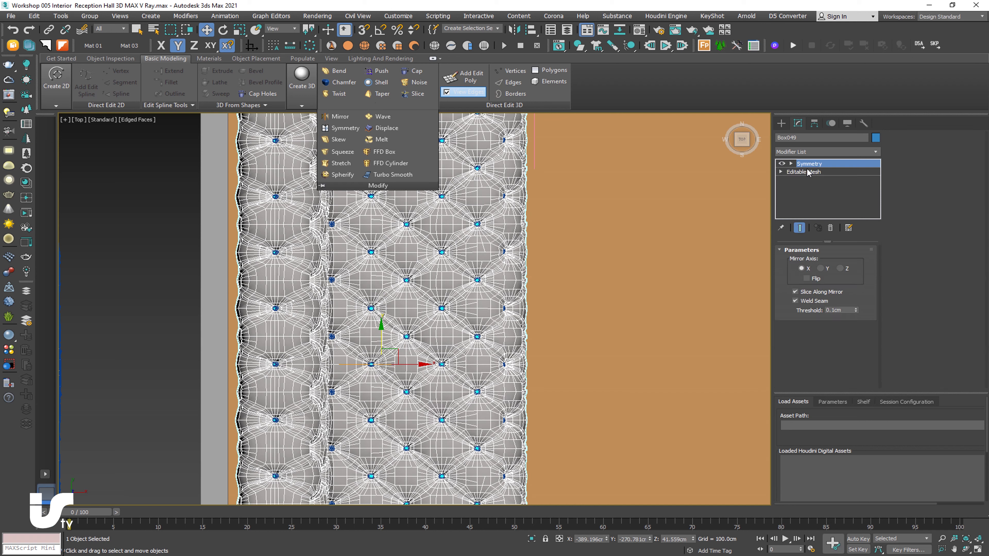
right_click(817, 165)
left_click(859, 214)
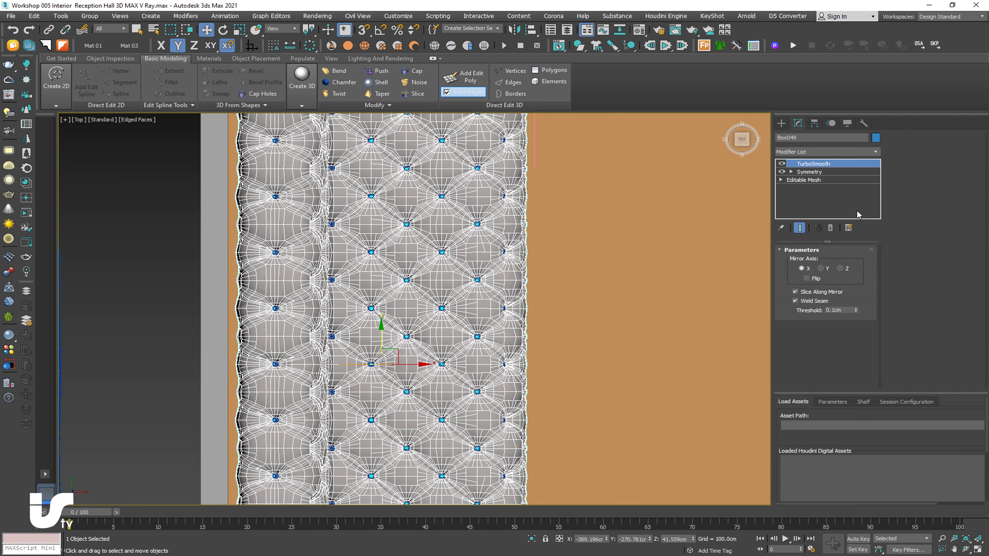
Flip the Symmetry mirror and drag its plane up so the sofa body reaches full length.
key("1")
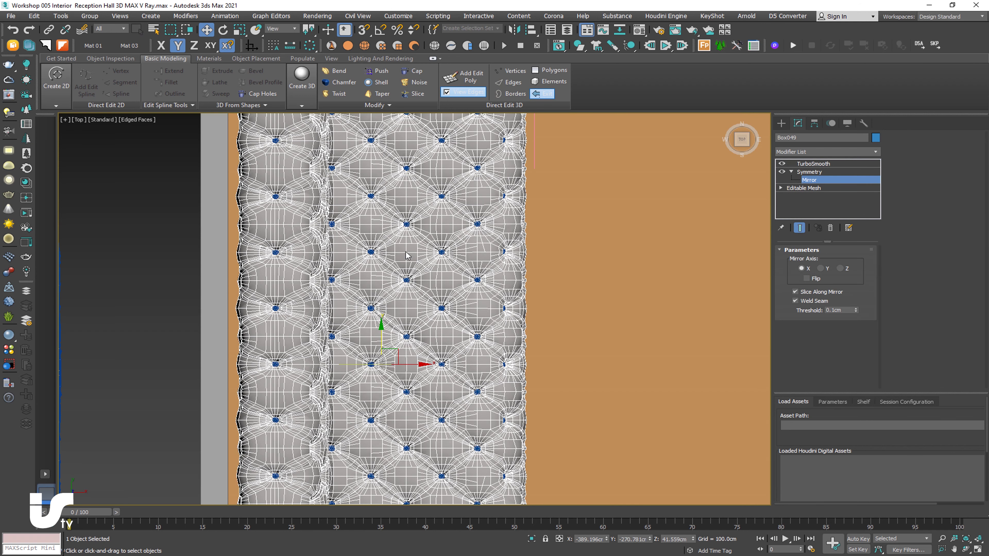
middle_click_drag(413, 309, 430, 305)
scroll(430, 305, "down", 3)
scroll(437, 230, "down", 3)
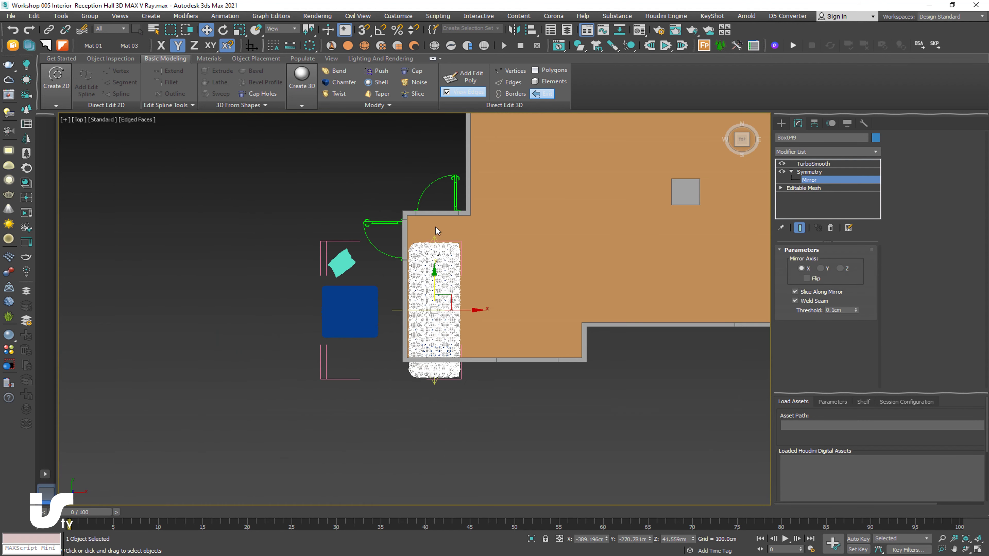
scroll(432, 291, "up", 3)
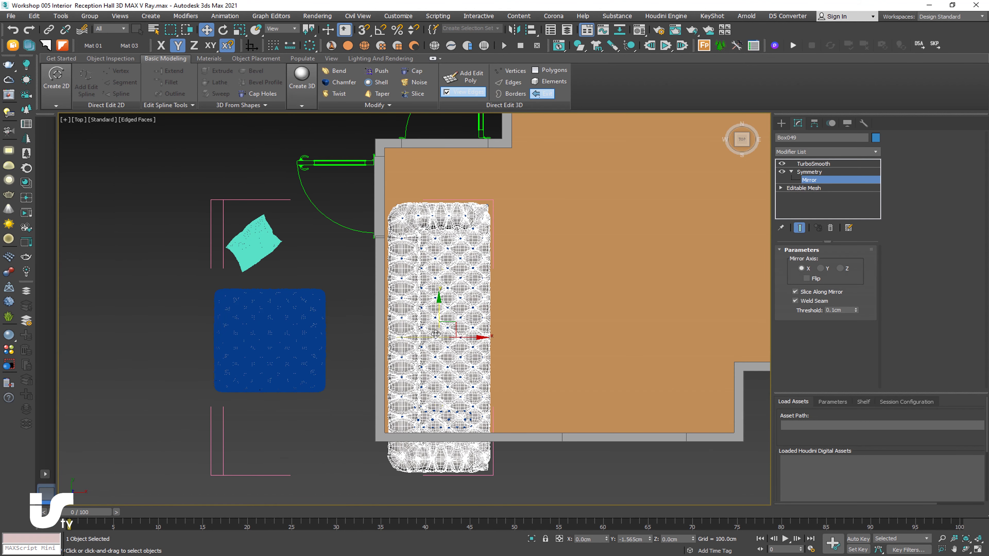
left_click_drag(436, 347, 436, 386)
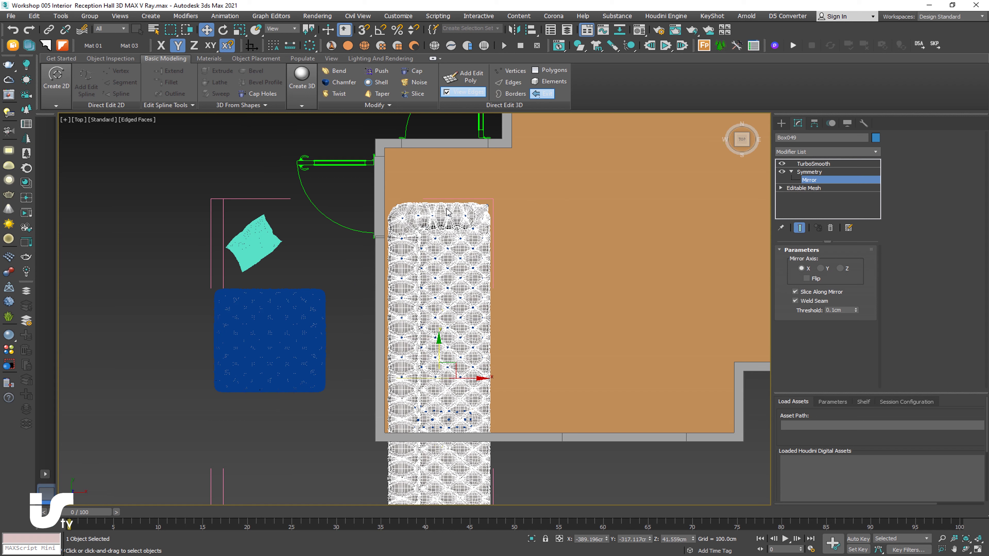
left_click(812, 279)
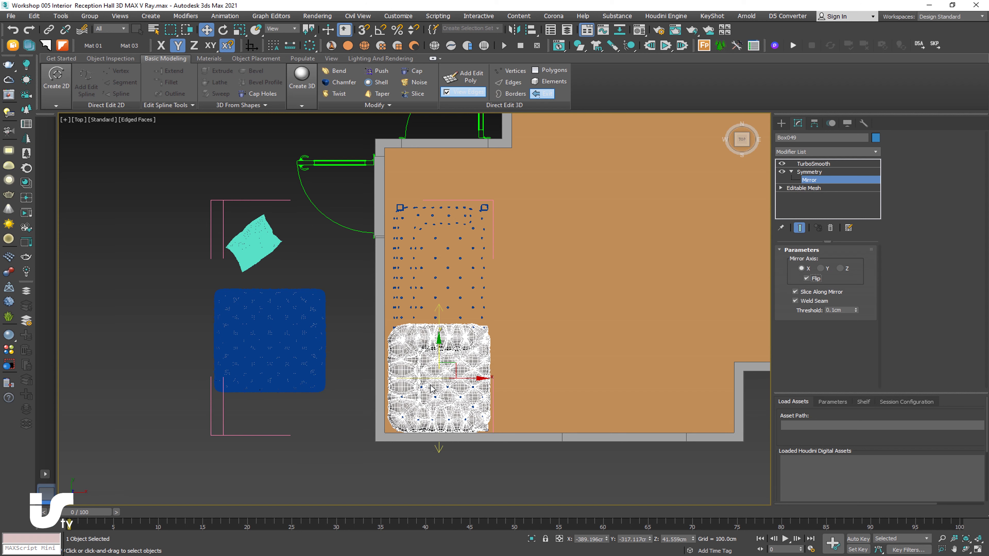
scroll(439, 362, "up", 2)
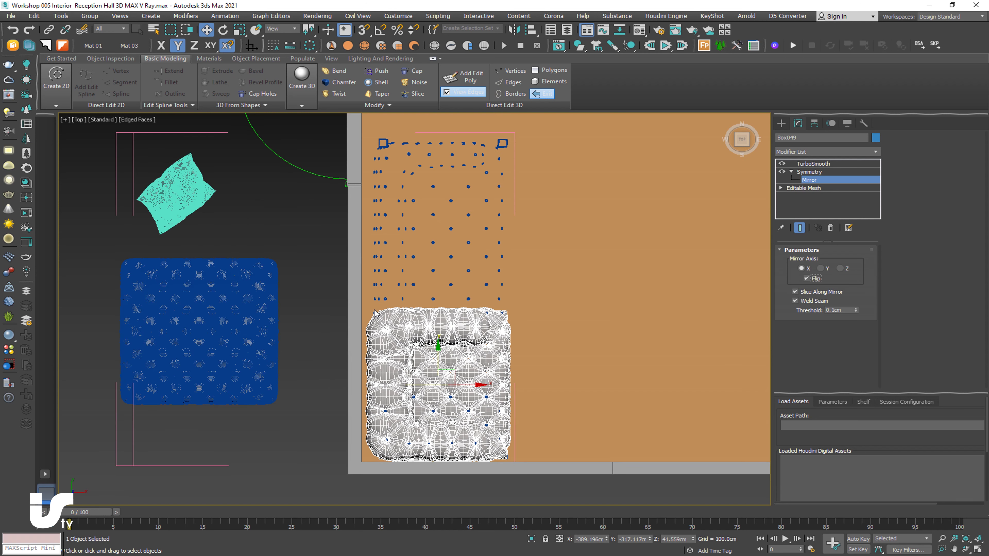
left_click_drag(439, 355, 437, 301)
scroll(436, 301, "down", 3)
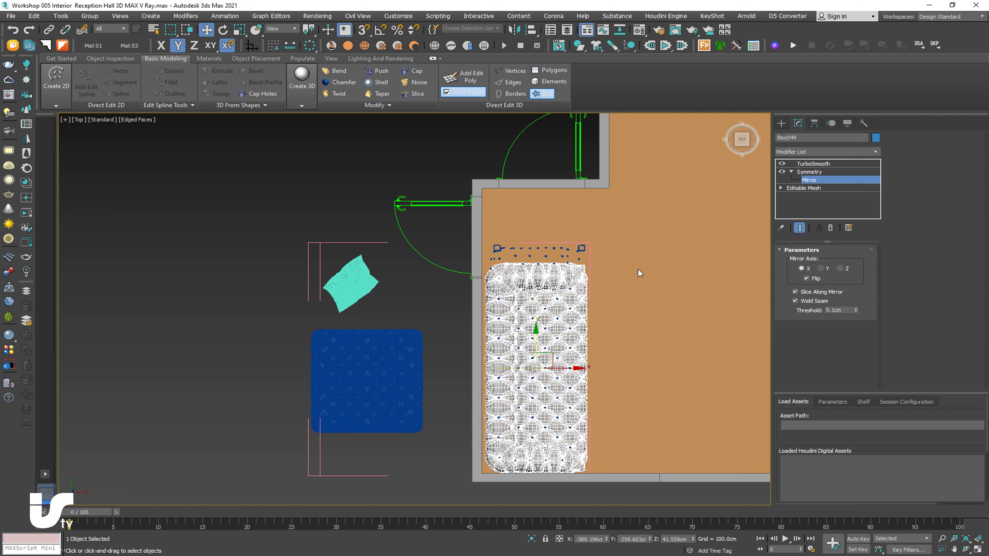
Switch to the Create panel and pan the Top view to centre the sofa body.
left_click(781, 123)
scroll(537, 286, "up", 3)
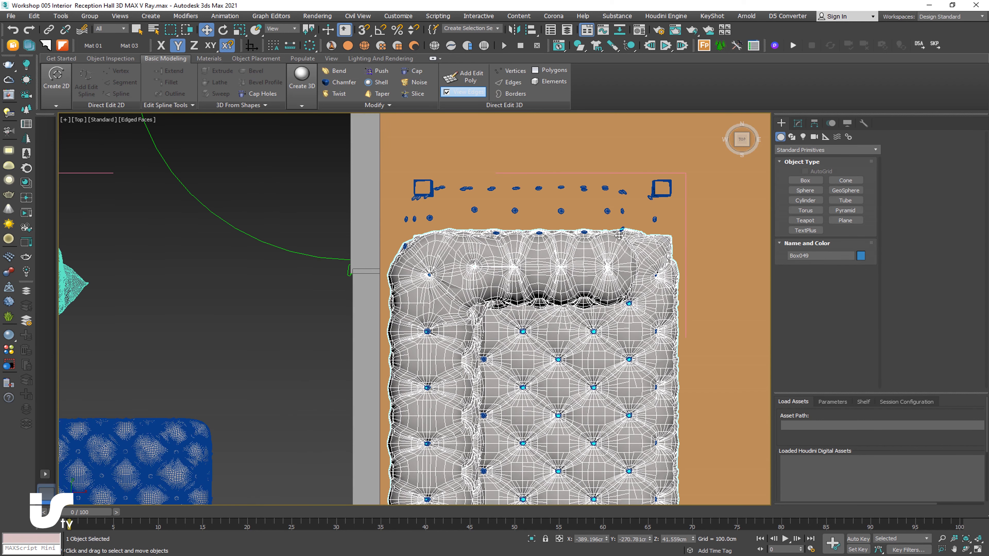
scroll(571, 303, "down", 3)
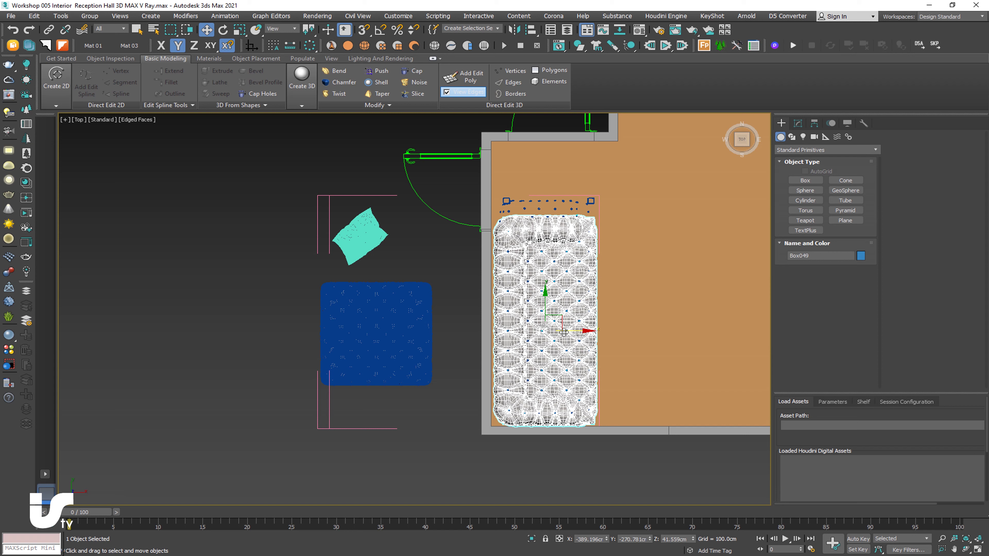
scroll(586, 345, "up", 2)
middle_click_drag(586, 345, 456, 451)
Isolate Group003 and the pillow, then select the cushion to edit its Symmetry mirror.
left_click(90, 16)
left_click(101, 74)
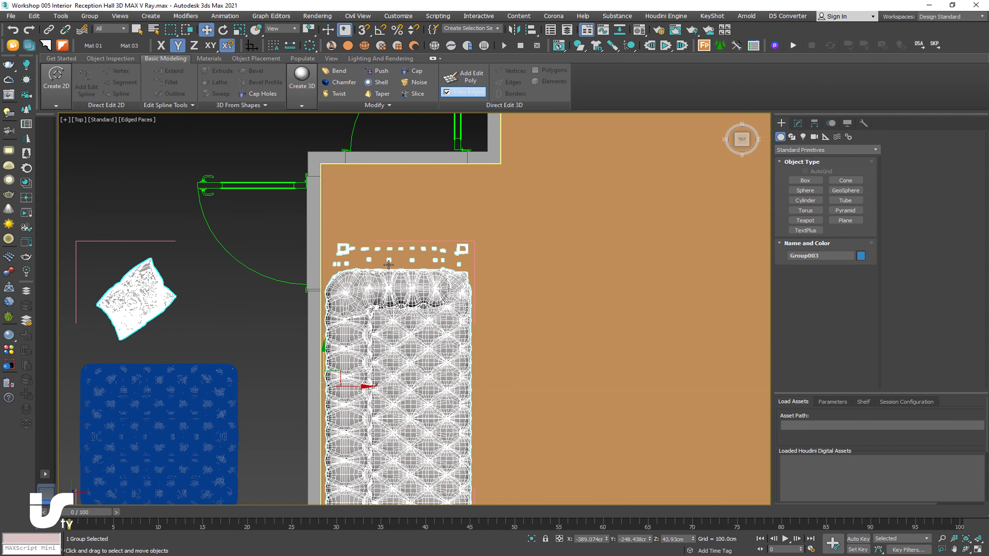
left_click(532, 539)
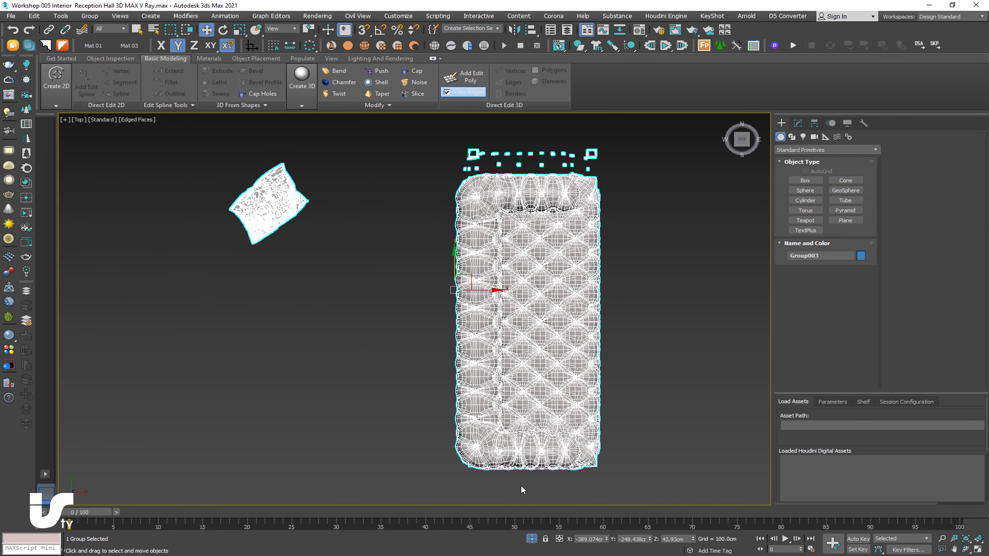
left_click(521, 487)
middle_click_drag(649, 313, 541, 332)
left_click(450, 219)
scroll(570, 295, "up", 10)
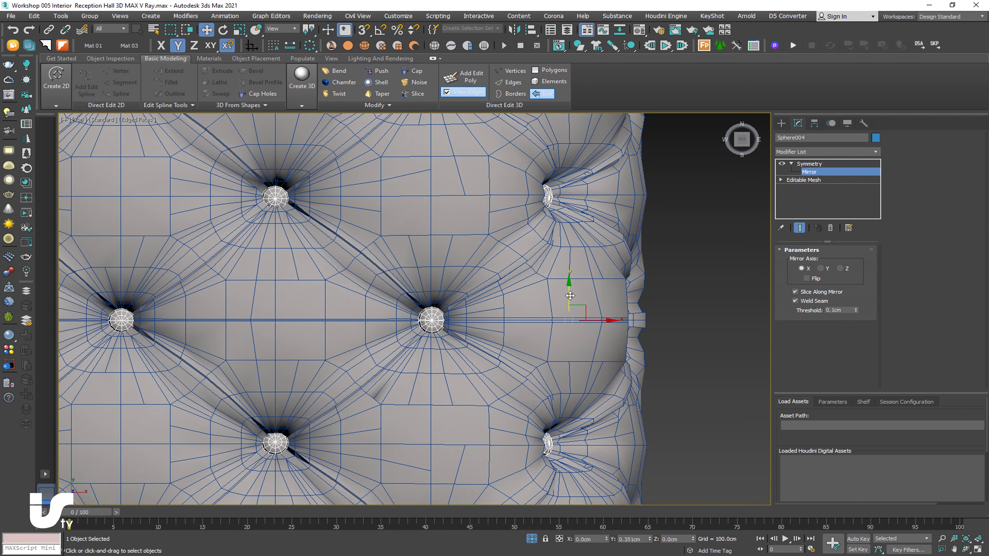
Orbit to a 3D view and frame the whole sofa.
scroll(570, 296, "down", 5)
scroll(599, 358, "down", 5)
mouse_move(599, 358)
middle_mouse_down("alt")
mouse_move(520, 310)
mouse_move(565, 324)
mouse_move(545, 321)
mouse_move(590, 307)
middle_mouse_up("alt")
scroll(524, 321, "up", 5)
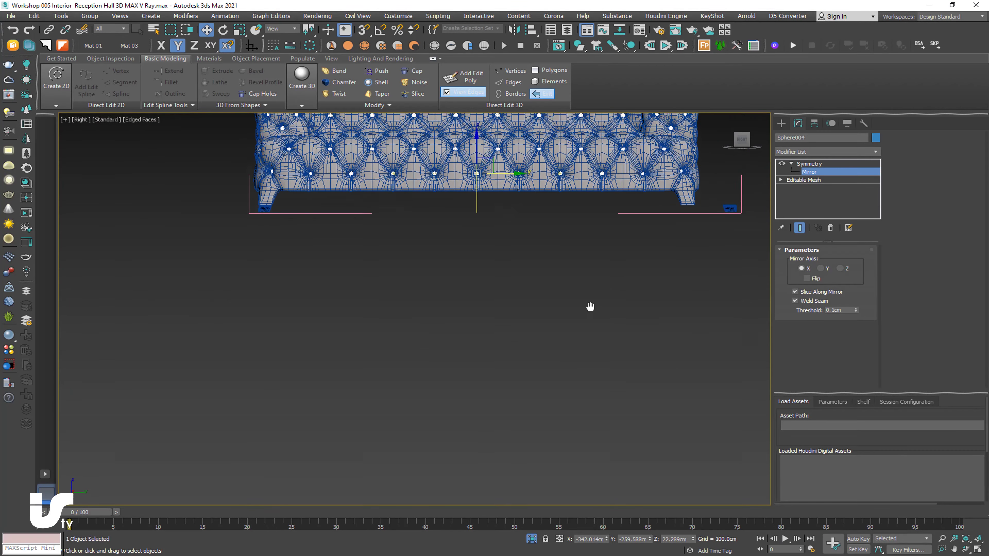
scroll(746, 232, "up", 2)
scroll(751, 232, "up", 2)
left_click(782, 123)
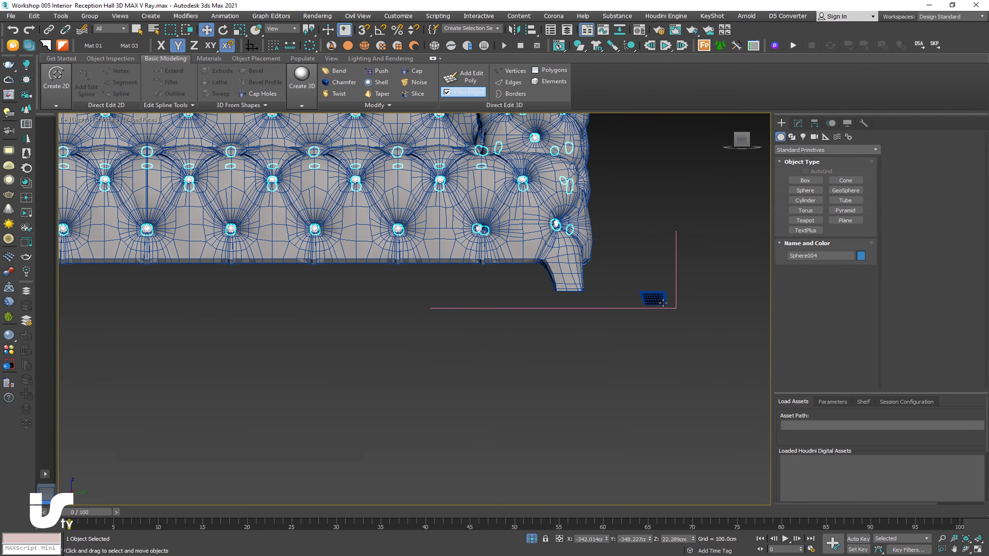
scroll(684, 294, "up", 2)
key("z")
At the sofa mesh's Element level, slide the stray leg along X under the sofa's end.
left_click(798, 123)
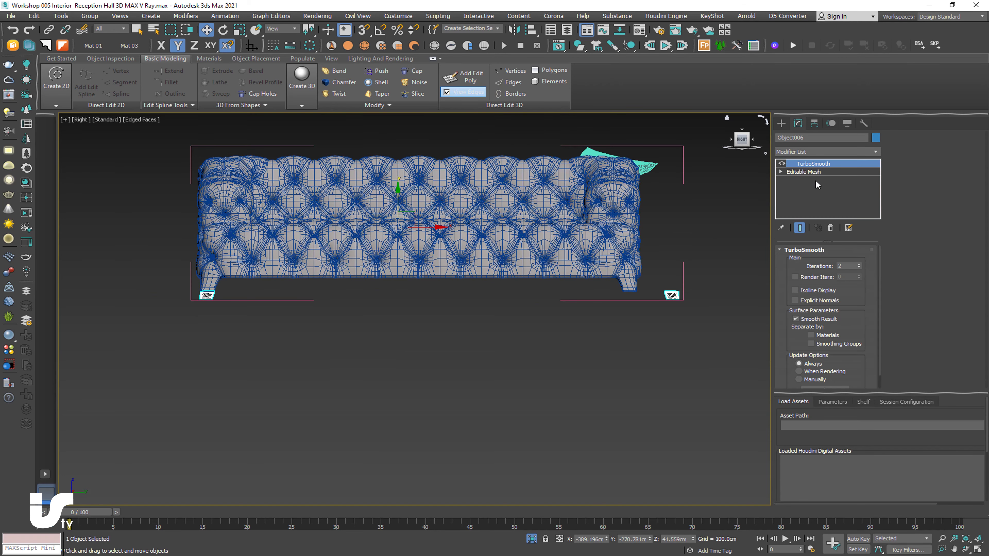
left_click(780, 172)
left_click(801, 212)
scroll(703, 287, "up", 3)
left_click_drag(705, 287, 589, 292)
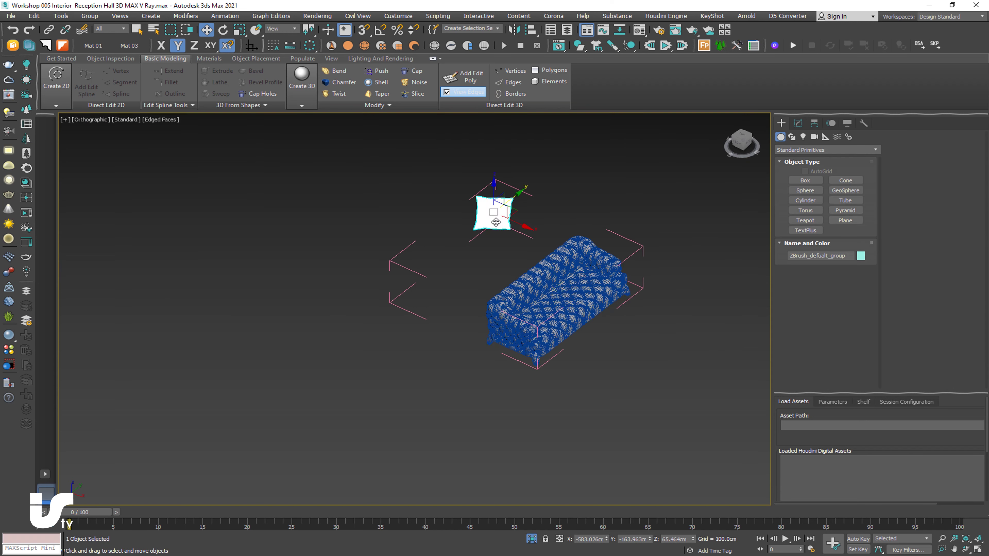
Move the pillow onto the sofa seat near the left arm and mirror it across Y.
scroll(556, 273, "down", 5)
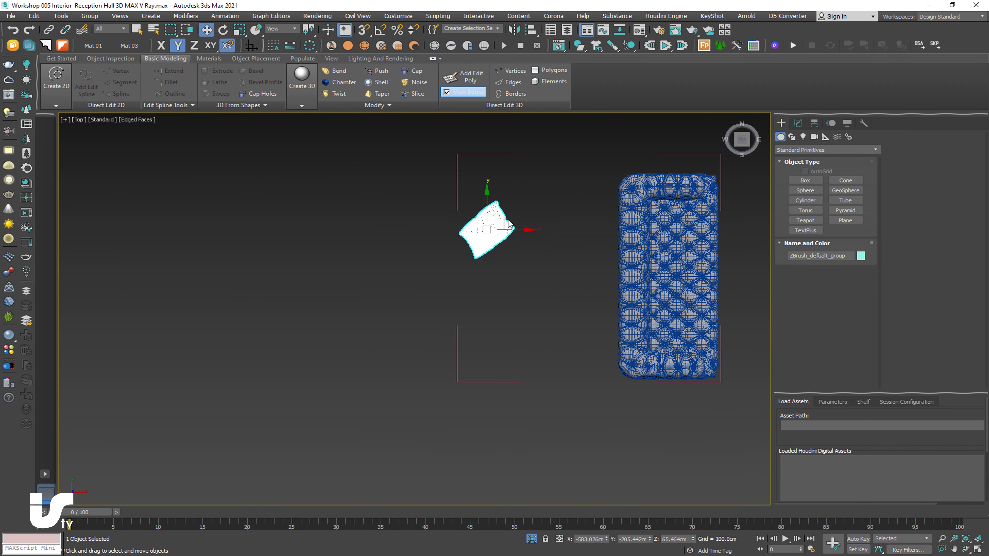
left_click_drag(496, 220, 682, 312)
scroll(697, 347, "up", 3)
scroll(536, 302, "up", 1)
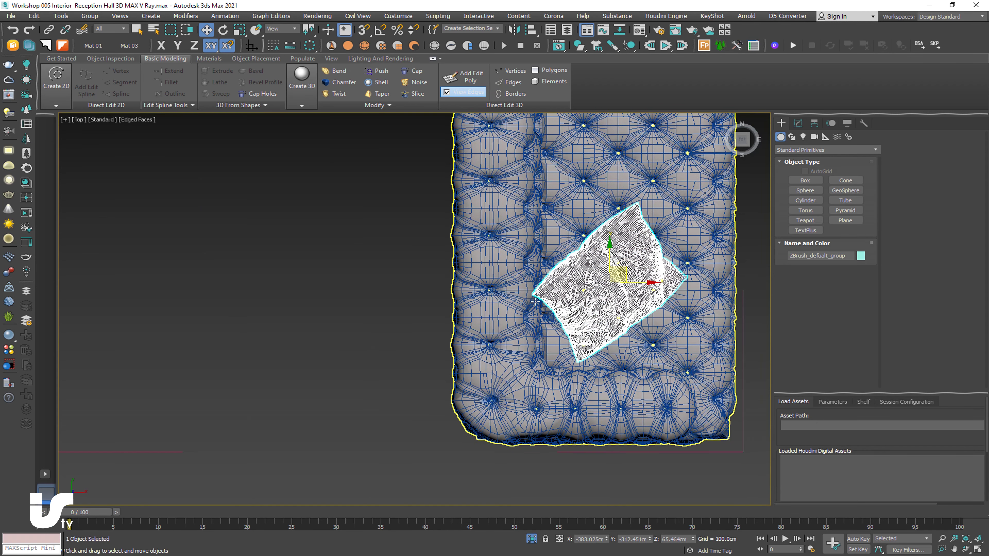
left_click(514, 30)
left_click(352, 347)
Orbit around the sofa and slide the pillow slightly along Y into a natural position.
left_click_drag(623, 275, 615, 324)
middle_click_drag(616, 324, 603, 356, "alt")
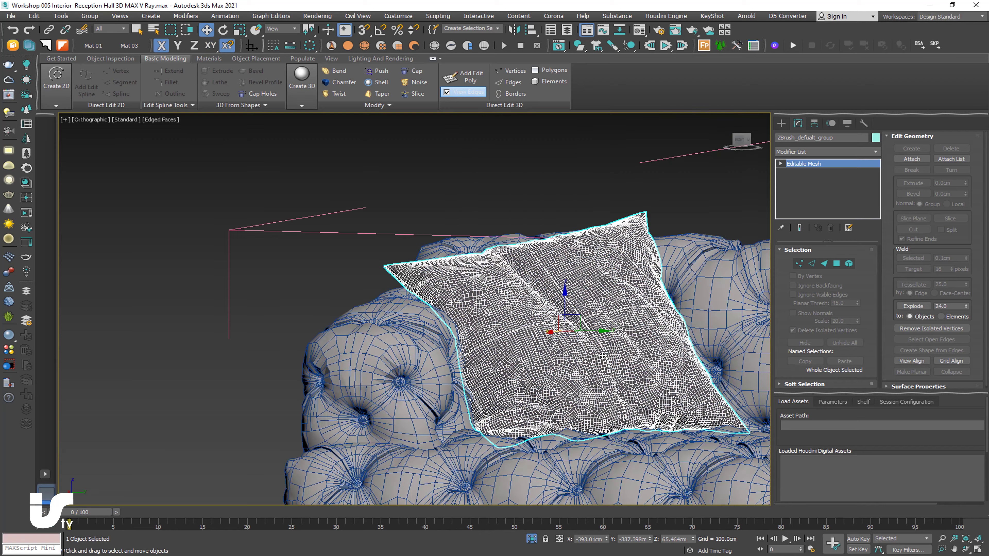
left_click_drag(585, 335, 592, 335)
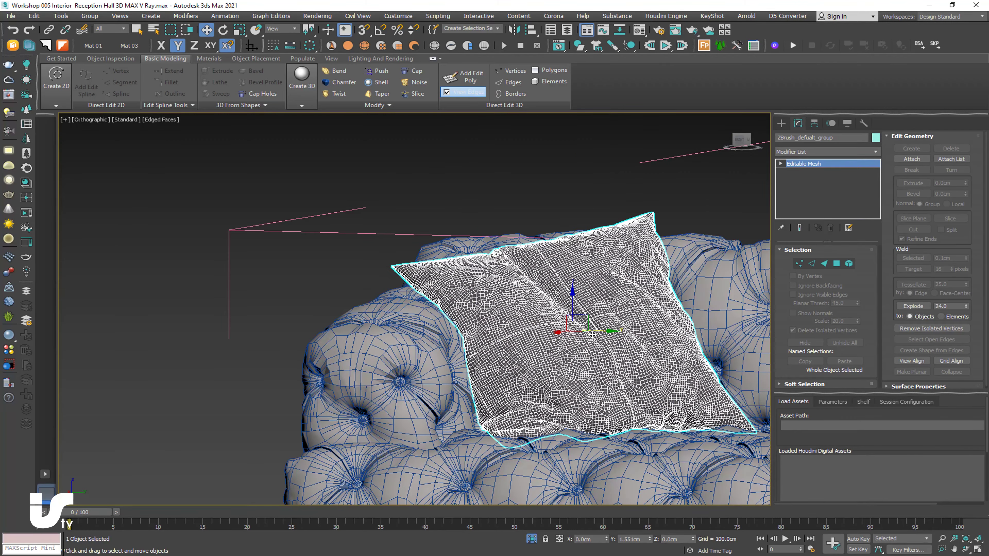
middle_click_drag(592, 334, 615, 281, "alt")
scroll(628, 256, "up", 5)
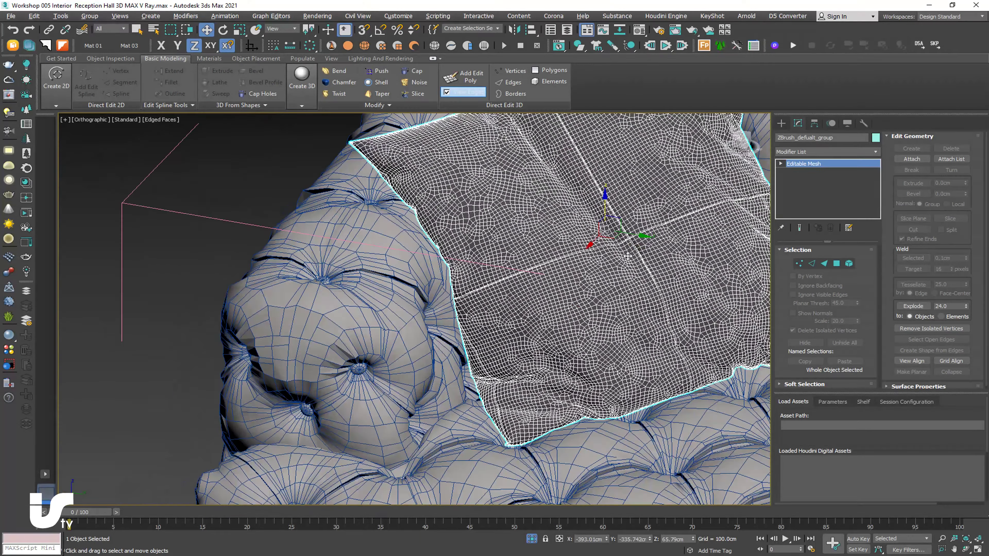
scroll(584, 257, "down", 8)
scroll(539, 257, "down", 2)
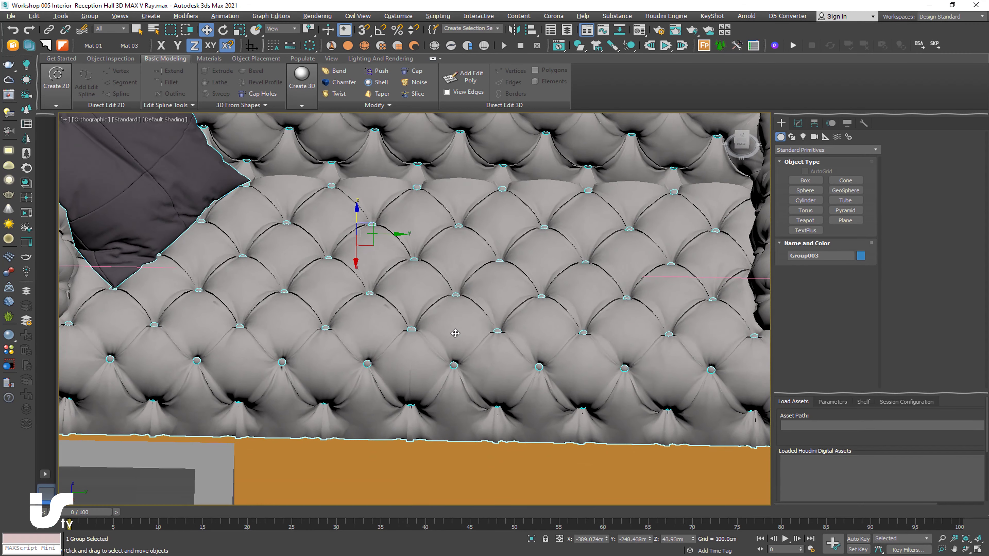
Return to the shaded Top view of the room and zoom in over the sofa and pillow.
key("t")
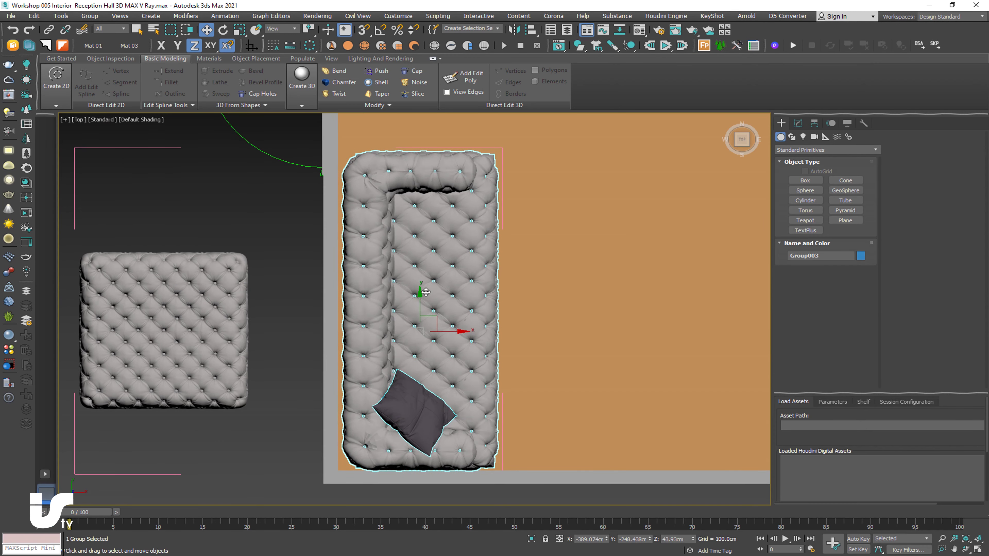
scroll(458, 339, "up", 8)
scroll(475, 342, "down", 1)
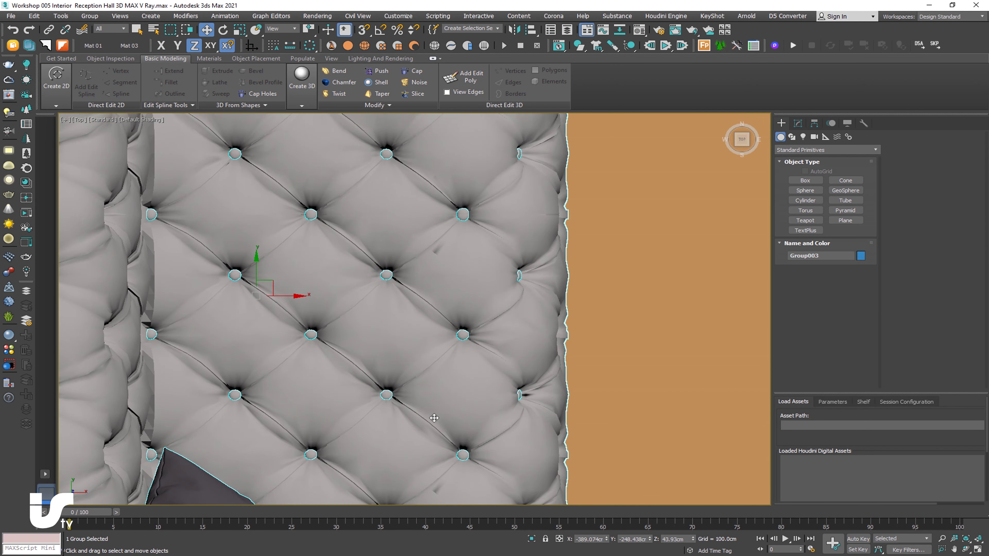
scroll(463, 335, "down", 2)
scroll(451, 331, "down", 2)
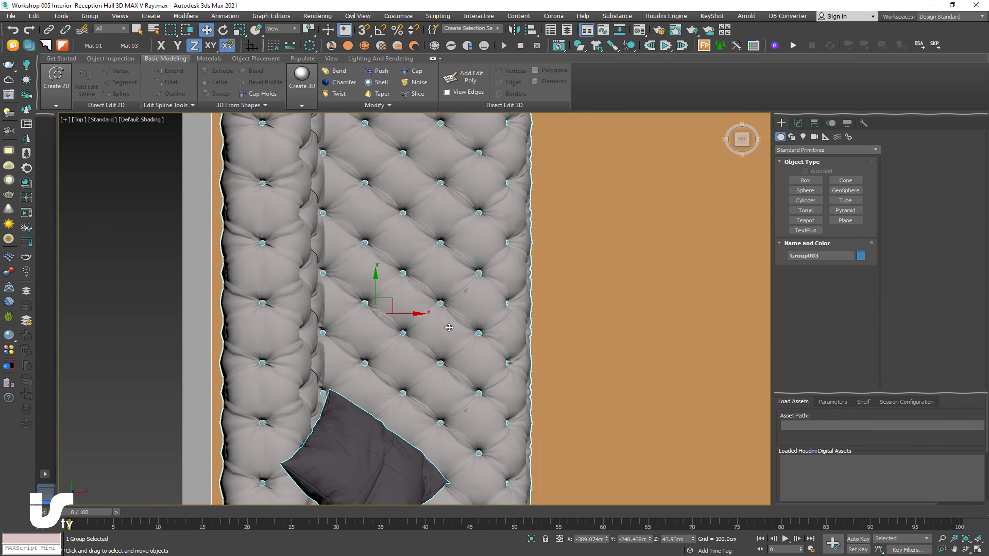
Open the sofa group, select the sofa body, and raise its smoothing iterations to 2.
left_click(90, 16)
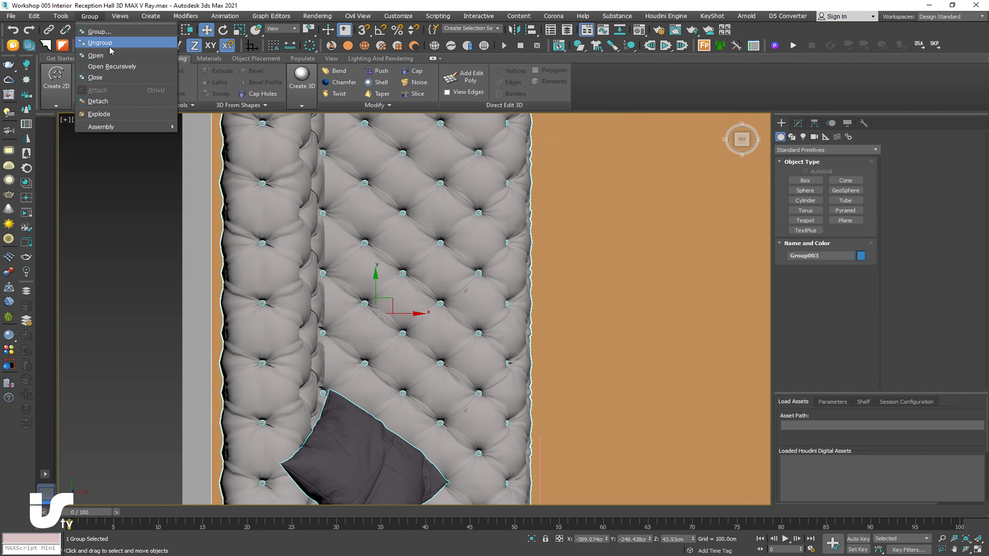
left_click(112, 66)
left_click(798, 123)
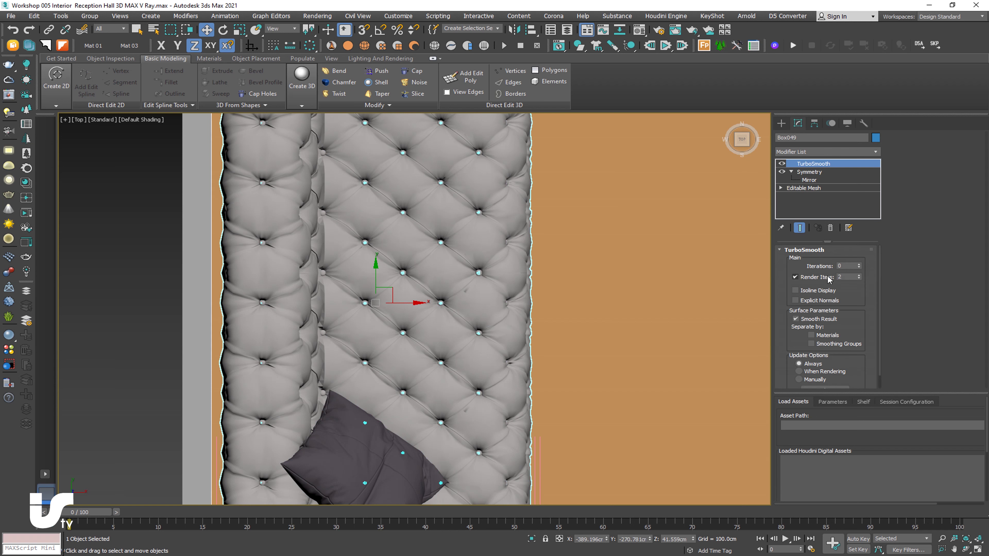
left_click(859, 266)
scroll(486, 276, "up", 3)
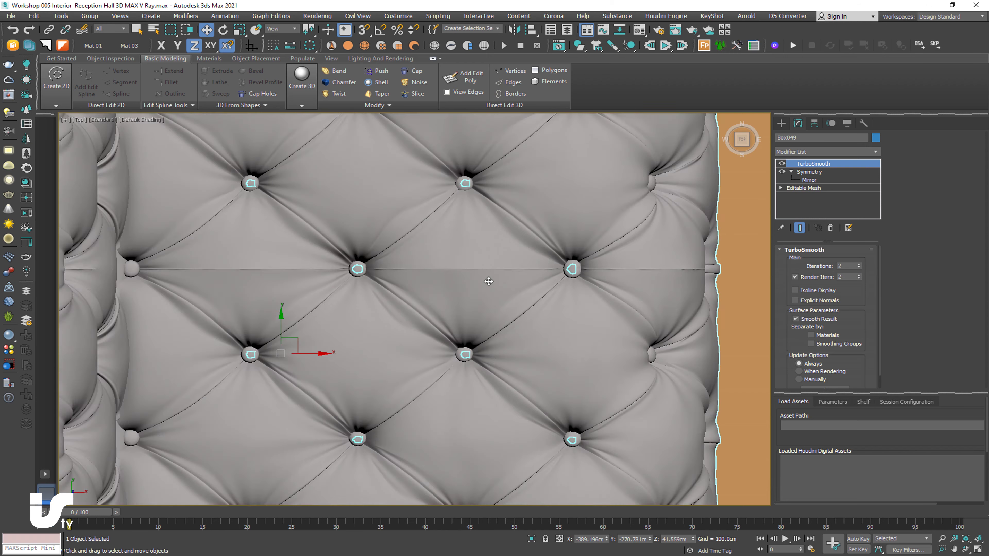
scroll(585, 269, "up", 5)
scroll(592, 276, "down", 6)
middle_click_drag(591, 275, 461, 316, "alt")
scroll(448, 332, "up", 3)
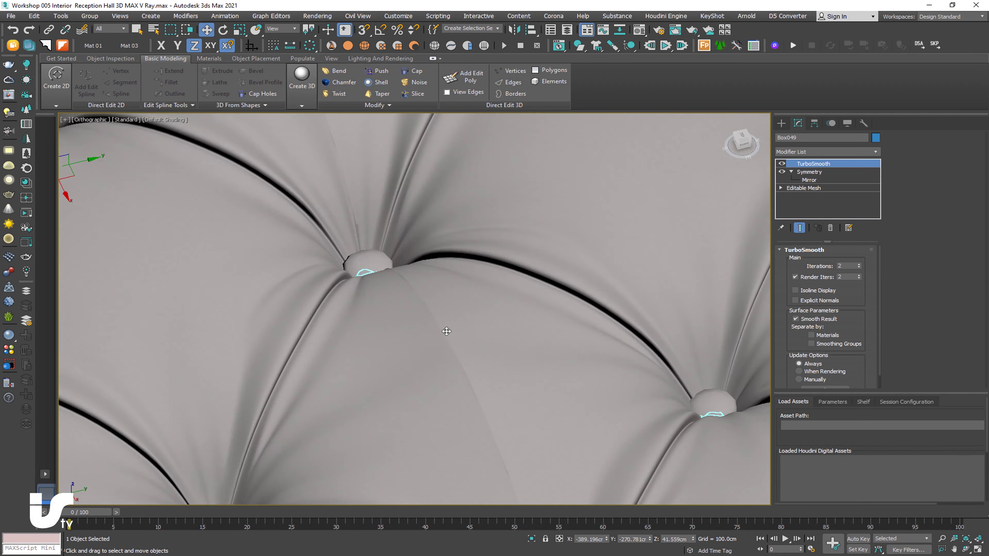
scroll(446, 305, "up", 3)
scroll(450, 294, "down", 2)
scroll(451, 294, "down", 2)
Bring up the sofa body's Symmetry modifier settings and view the whole sofa at an angle.
left_click(809, 180)
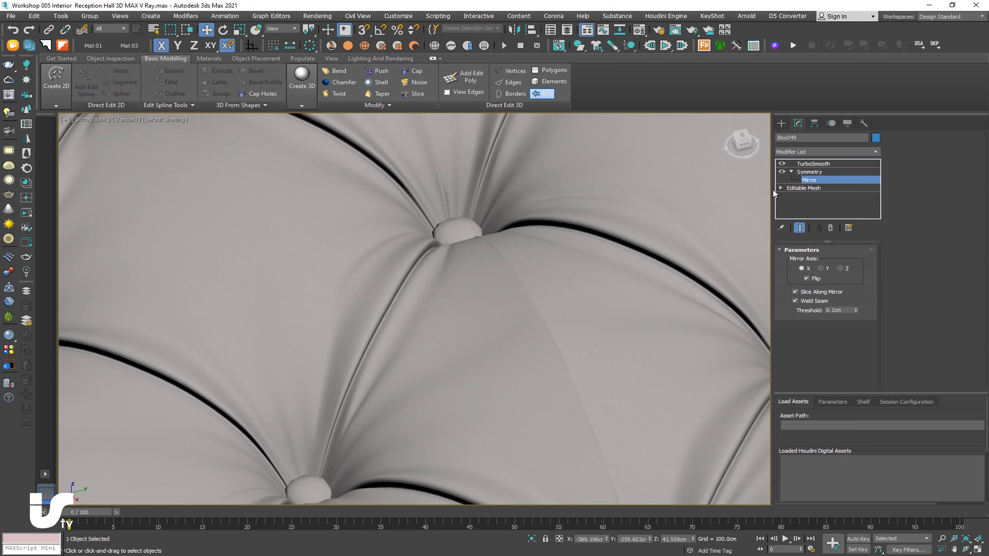
scroll(560, 282, "down", 3)
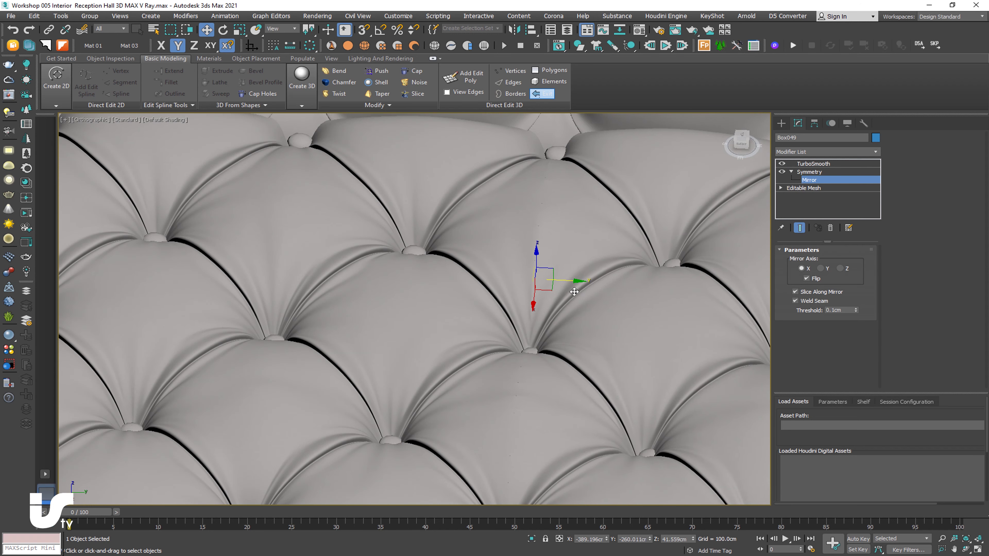
scroll(551, 284, "up", 3)
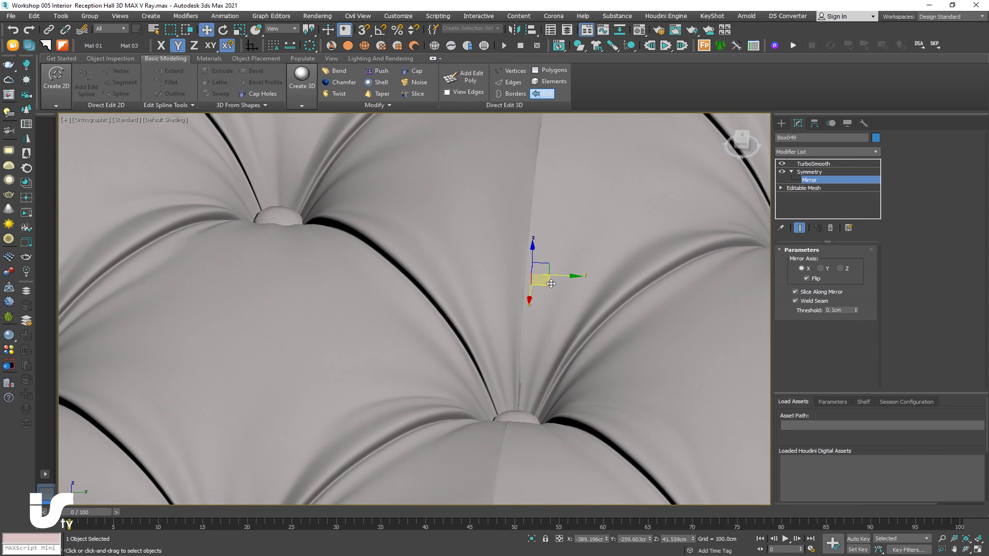
scroll(551, 283, "up", 3)
scroll(526, 276, "down", 3)
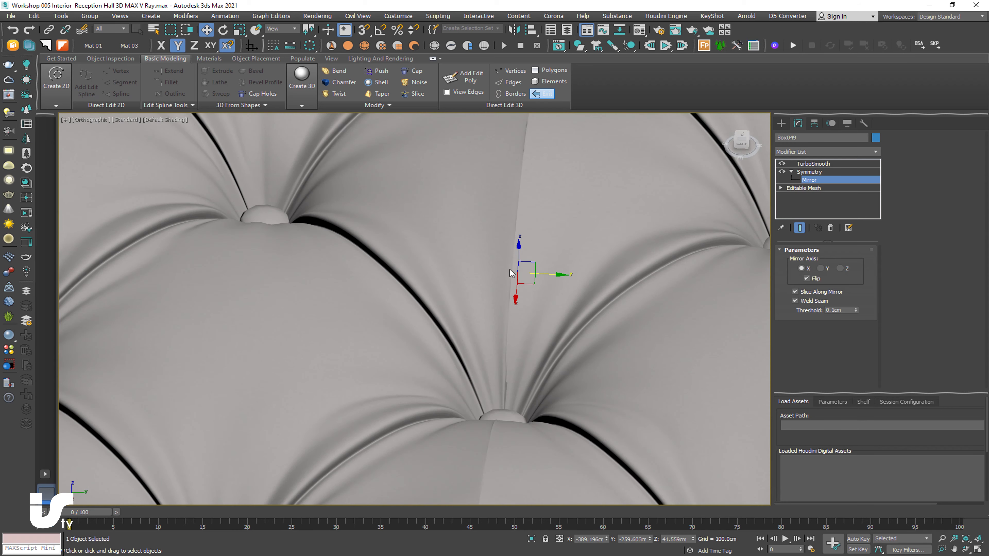
scroll(511, 273, "down", 2)
scroll(574, 307, "down", 3)
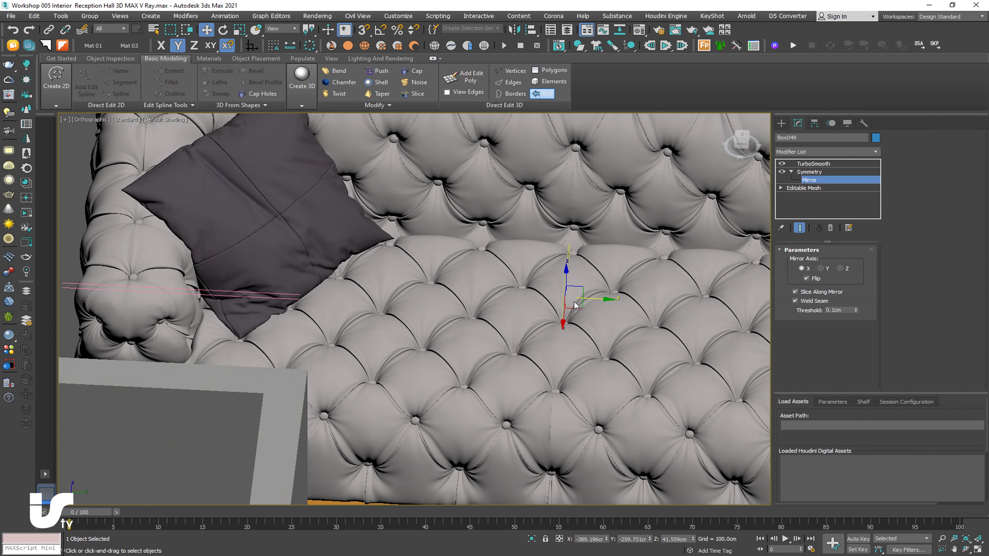
scroll(575, 305, "down", 5)
middle_click_drag(629, 287, 565, 290, "alt")
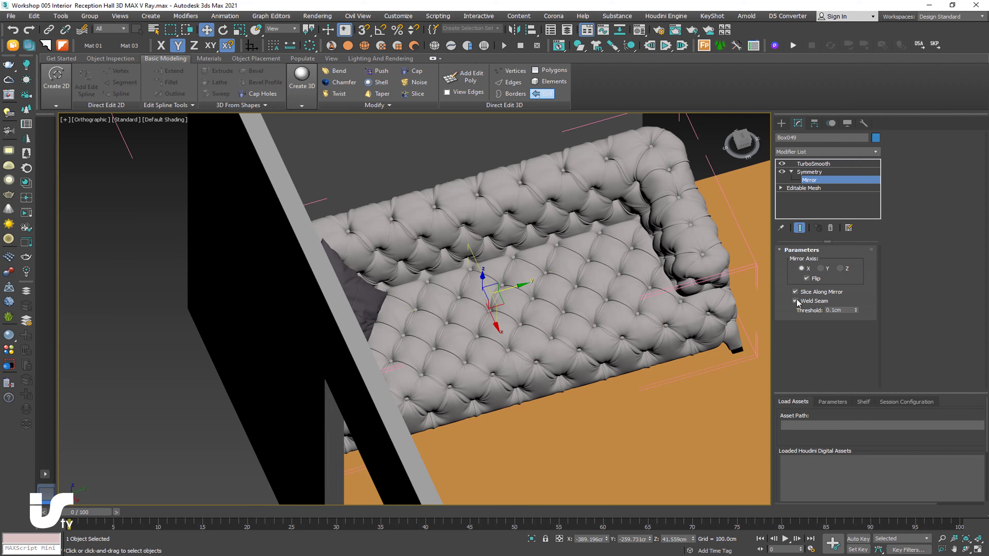
scroll(501, 337, "up", 2)
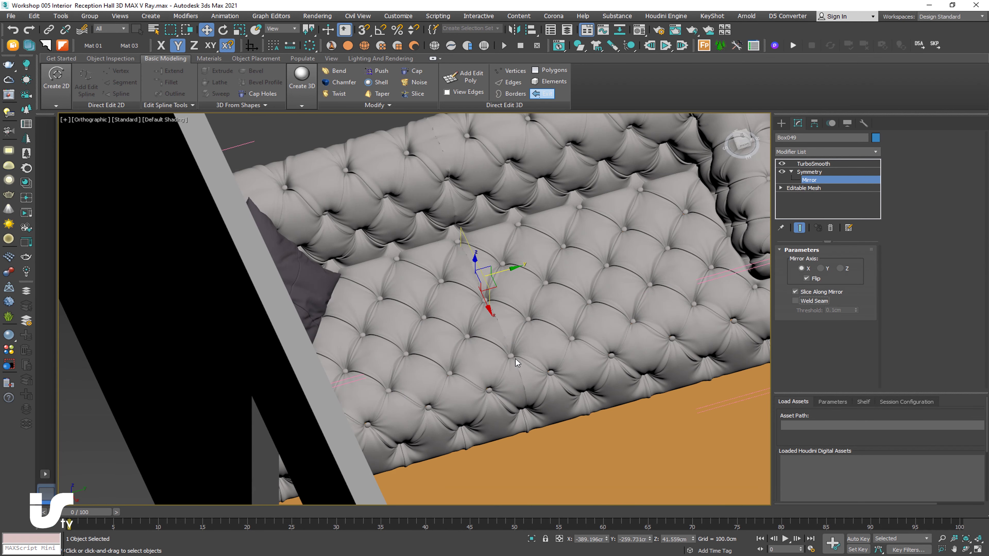
scroll(516, 359, "up", 4)
scroll(467, 214, "up", 2)
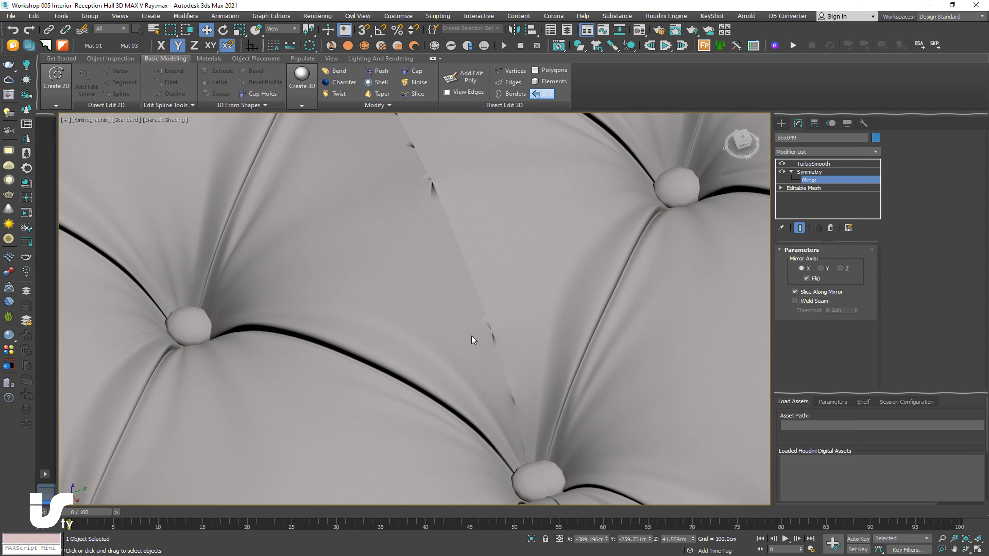
Enable Weld Seam at 0.1 cm to close the back seam, then switch to Top view.
left_click(826, 302)
scroll(405, 304, "down", 5)
key("t")
key("z")
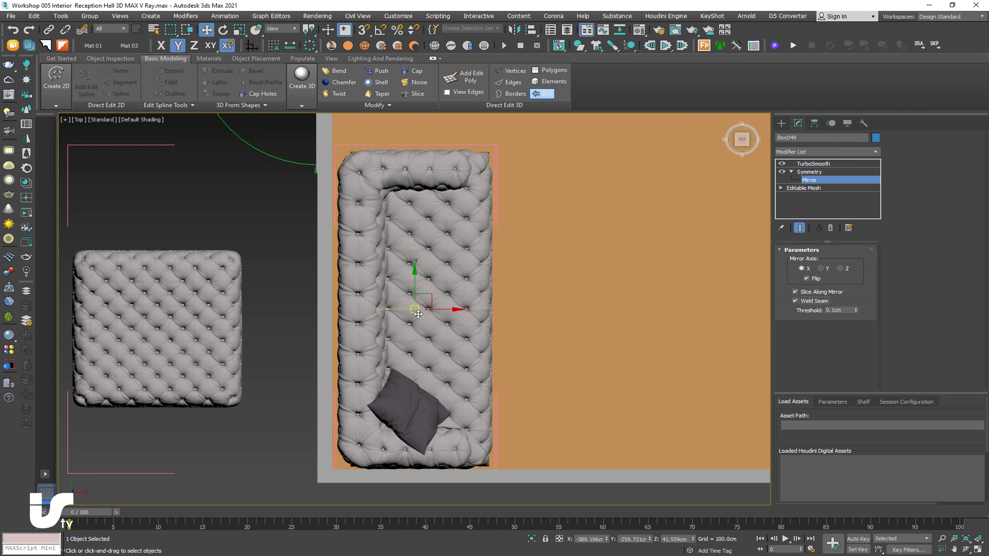
left_click(781, 123)
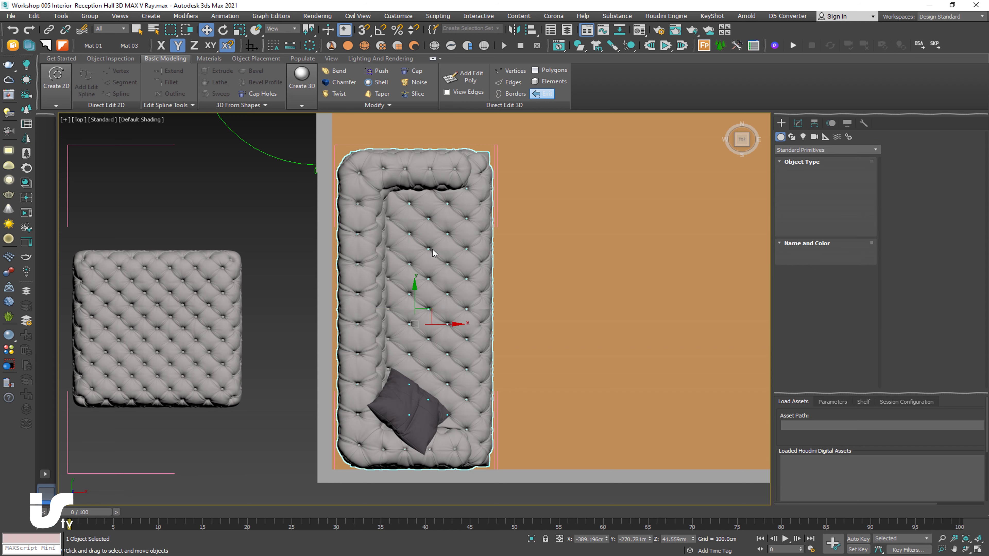
left_click(94, 16)
left_click(210, 194)
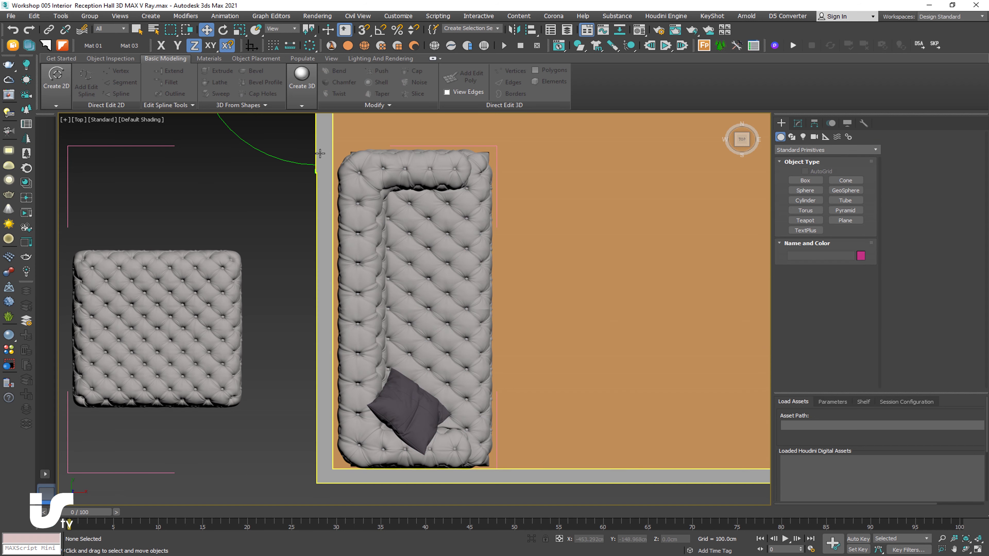
middle_click_drag(335, 165, 378, 253)
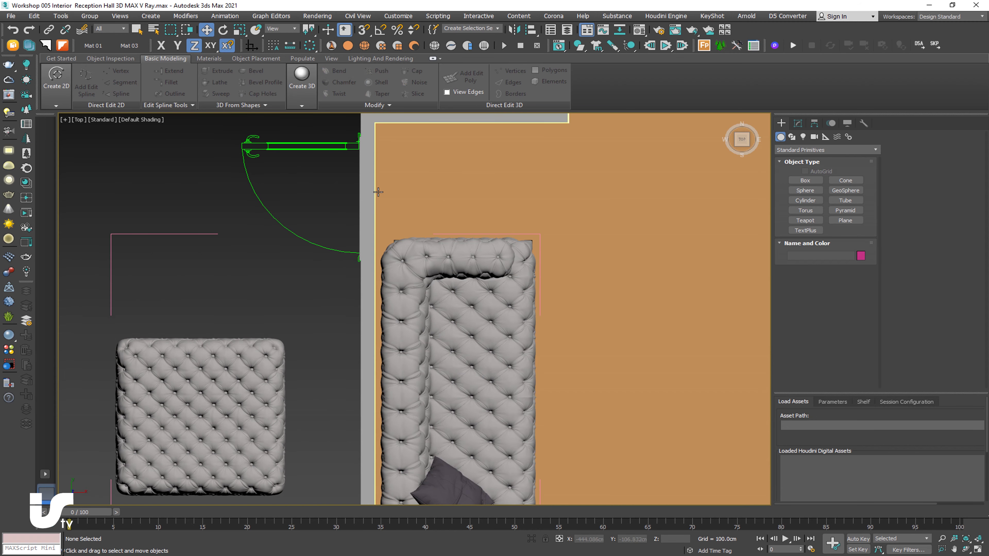
middle_click_drag(436, 307, 439, 228)
left_click(486, 328)
left_click_drag(486, 328, 488, 328)
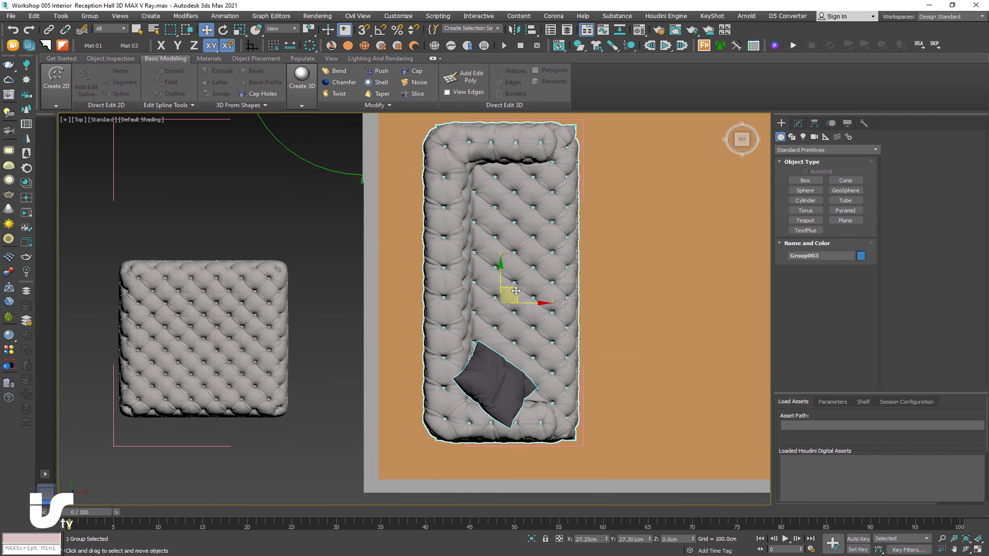
In Top view, trial-scale the sofa group's length and footprint, then cancel and undo the changes.
left_click(240, 30)
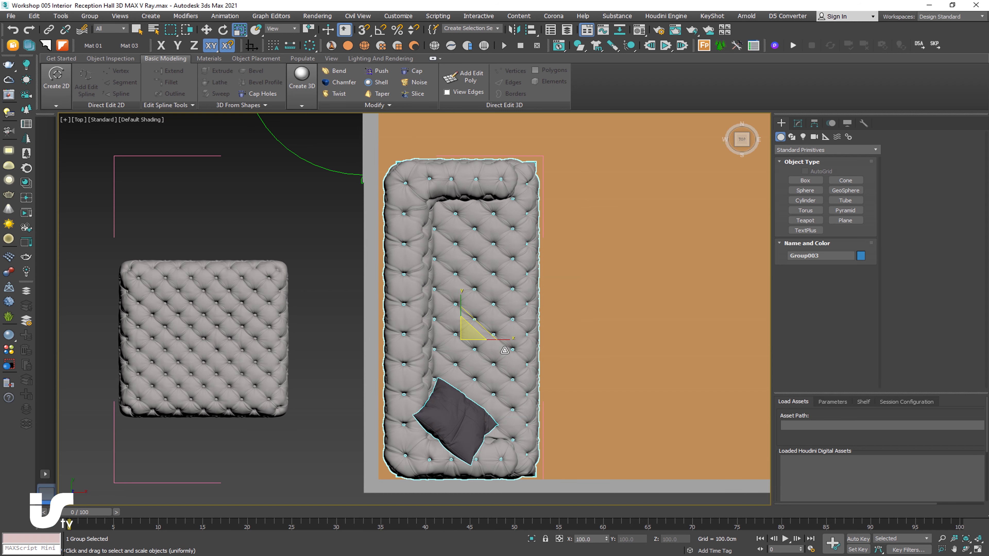
mouse_move(504, 361)
middle_mouse_down("alt")
mouse_move(409, 331)
mouse_move(480, 379)
middle_mouse_up("alt")
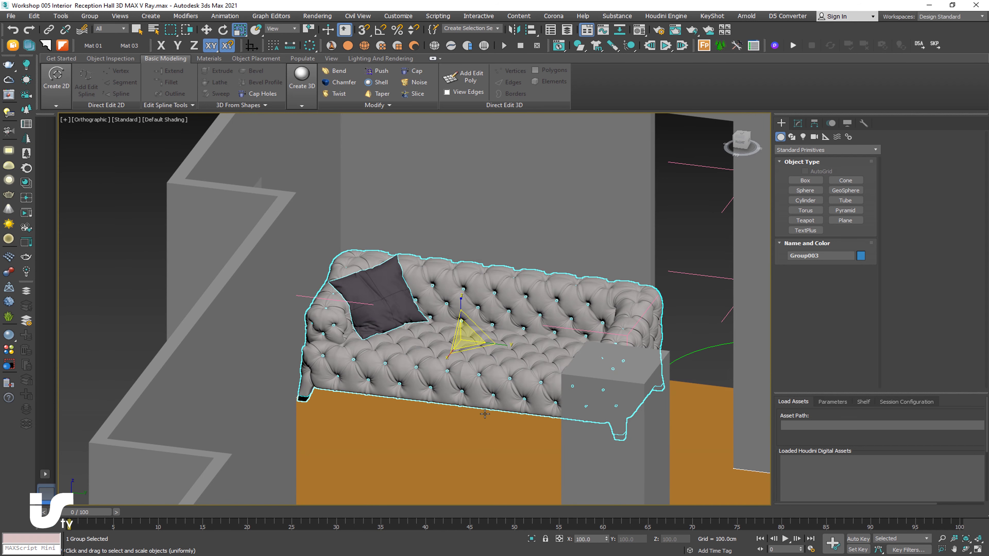
key("t")
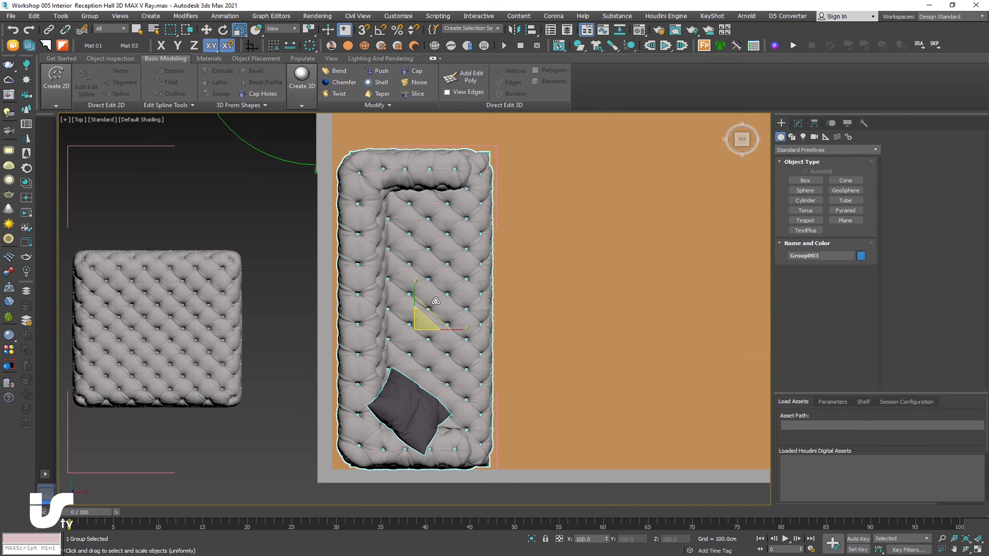
mouse_move(414, 293)
left_mouse_down()
mouse_move(414, 303)
mouse_move(414, 284)
left_mouse_up()
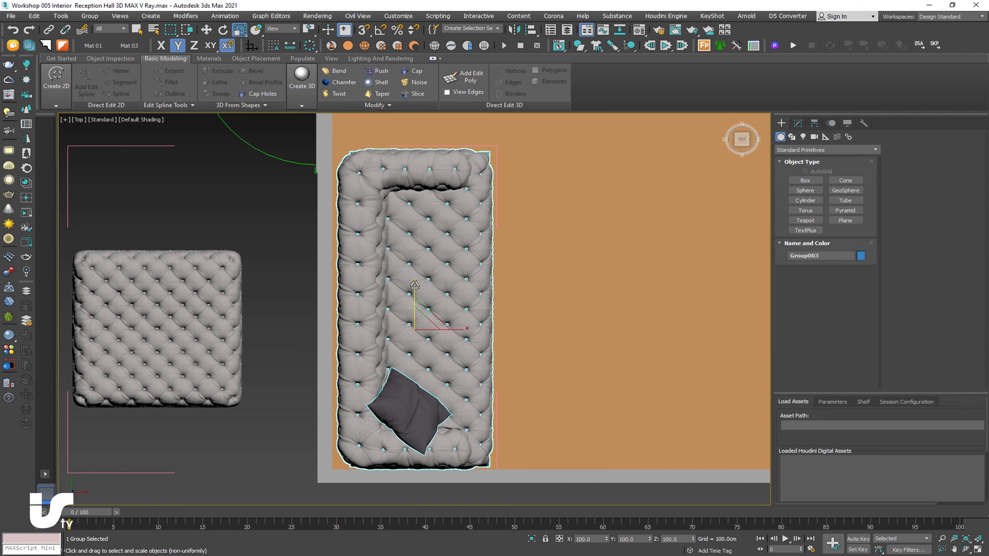
left_click_drag(415, 286, 419, 275)
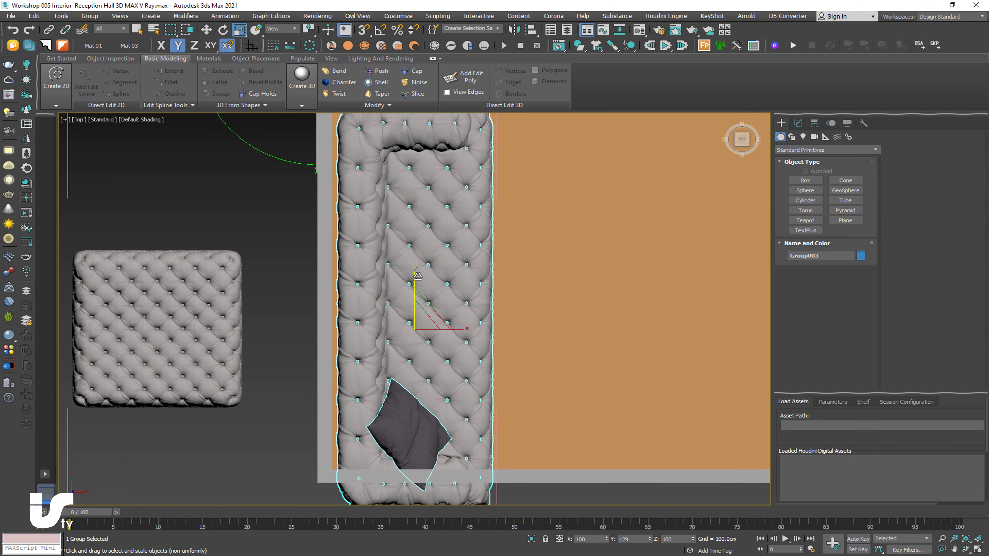
right_click(418, 275)
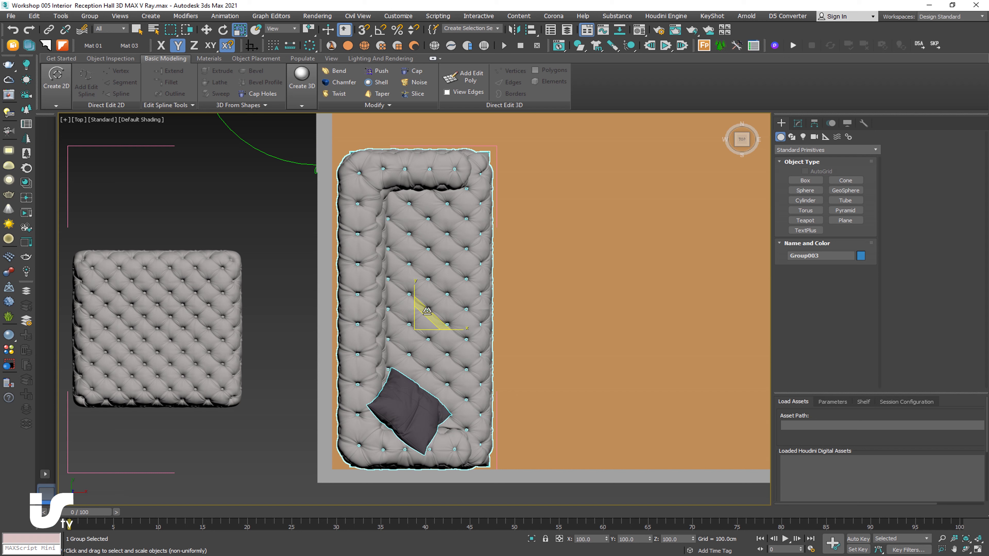
left_click_drag(427, 311, 421, 316)
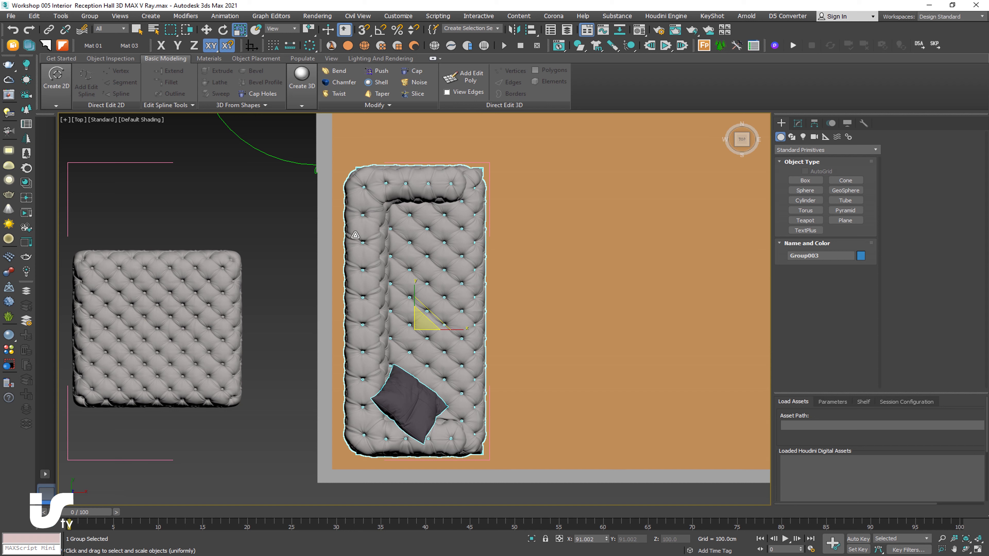
key("ctrl+z")
Scale the sofa group's footprint to about 93% and nudge it slightly down and left.
left_click_drag(430, 308, 426, 314)
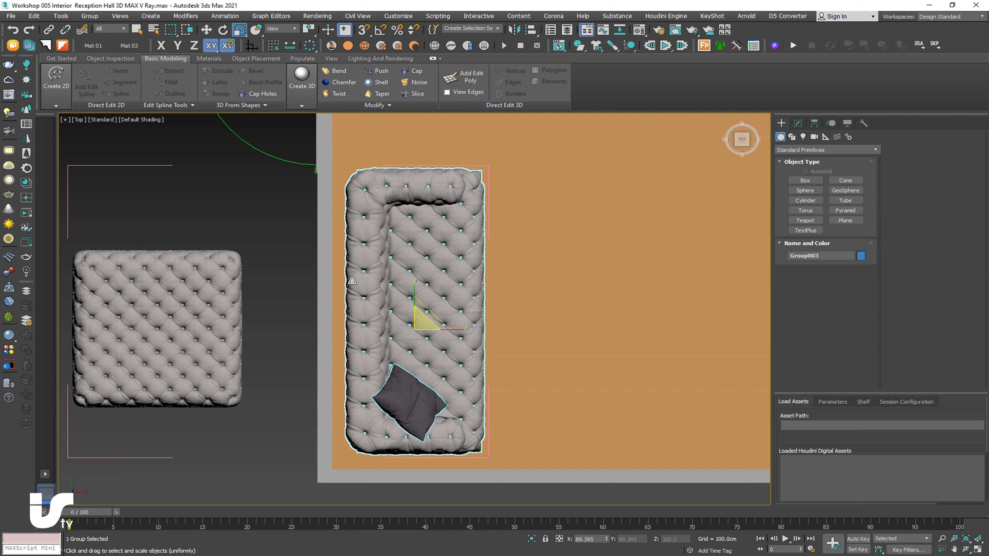
left_click_drag(426, 314, 429, 316)
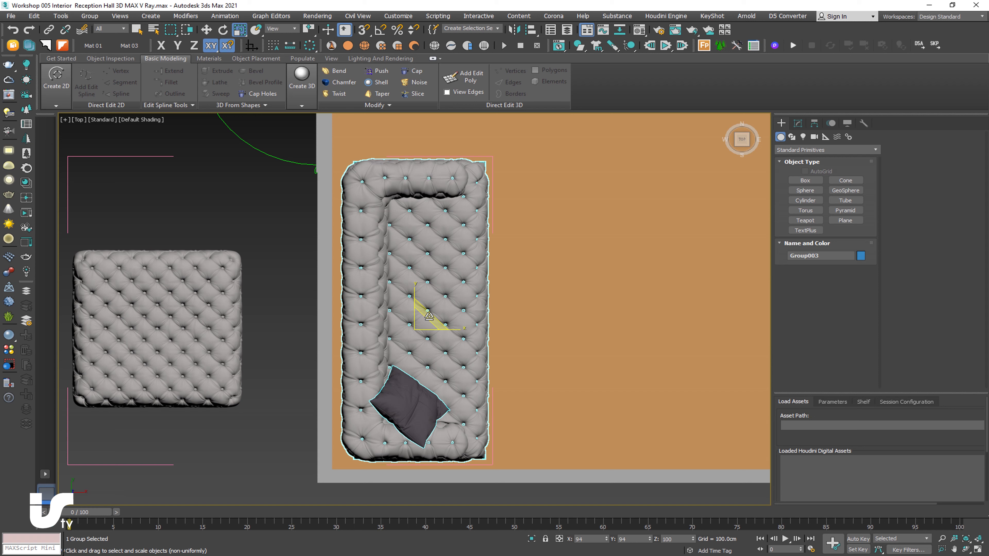
left_click_drag(429, 316, 430, 317)
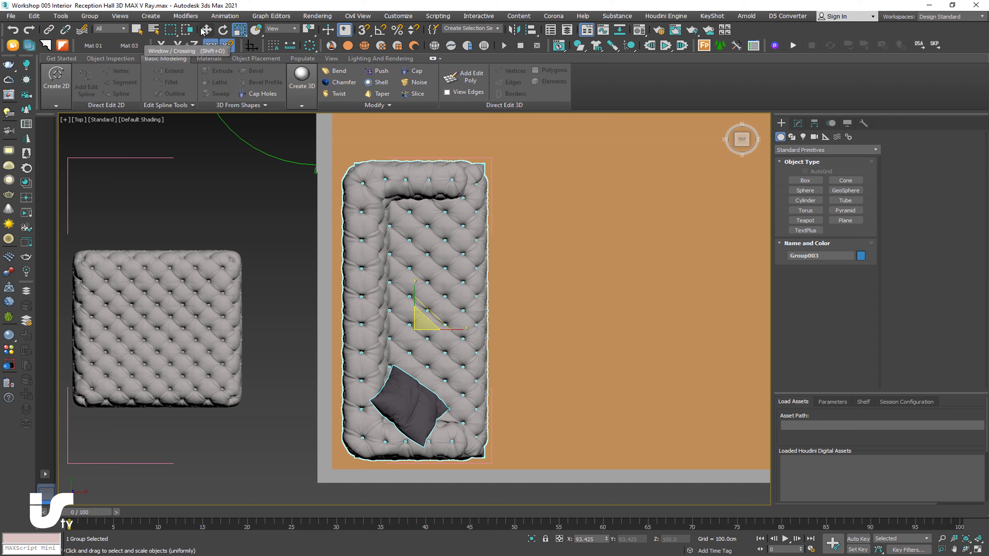
key("w")
left_click_drag(419, 303, 436, 336)
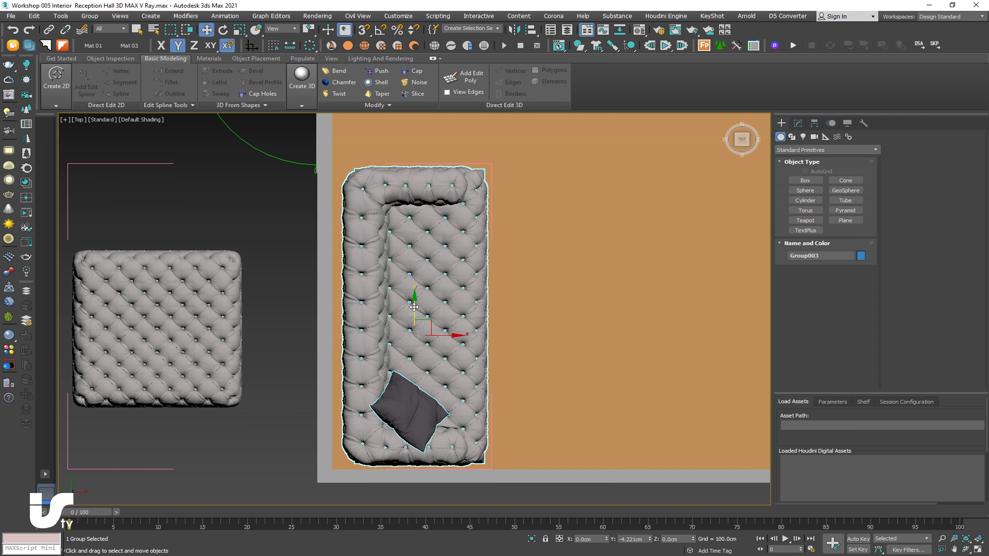